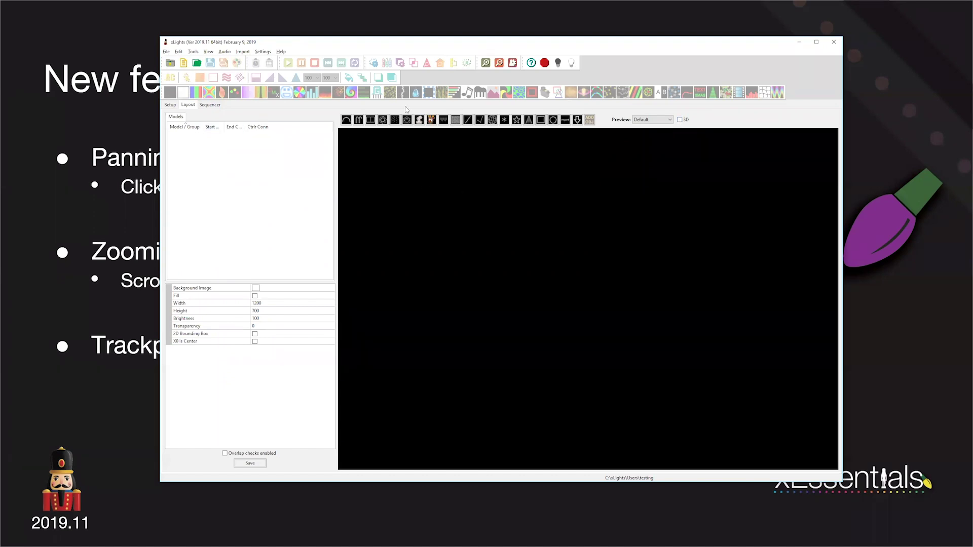
Draw a matrix model near the middle of the empty 2D layout preview
left_click(456, 120)
left_click_drag(510, 215, 691, 319)
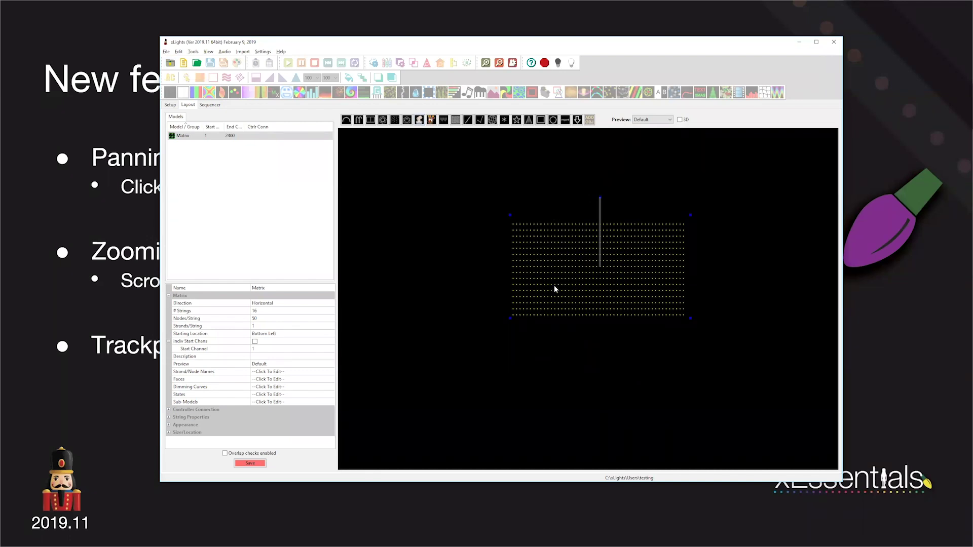
Try out panning and zooming in and out on the 2D preview around the matrix
middle_click_drag(512, 285, 490, 291)
middle_click_drag(612, 332, 586, 322)
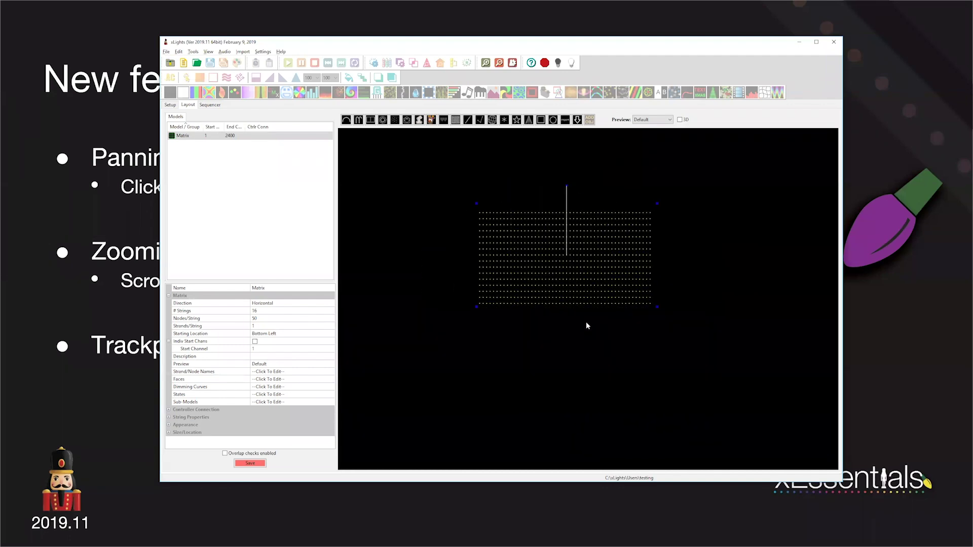
scroll(587, 324, "up", 2)
scroll(586, 324, "down", 3)
scroll(586, 324, "up", 3)
scroll(586, 326, "down", 3)
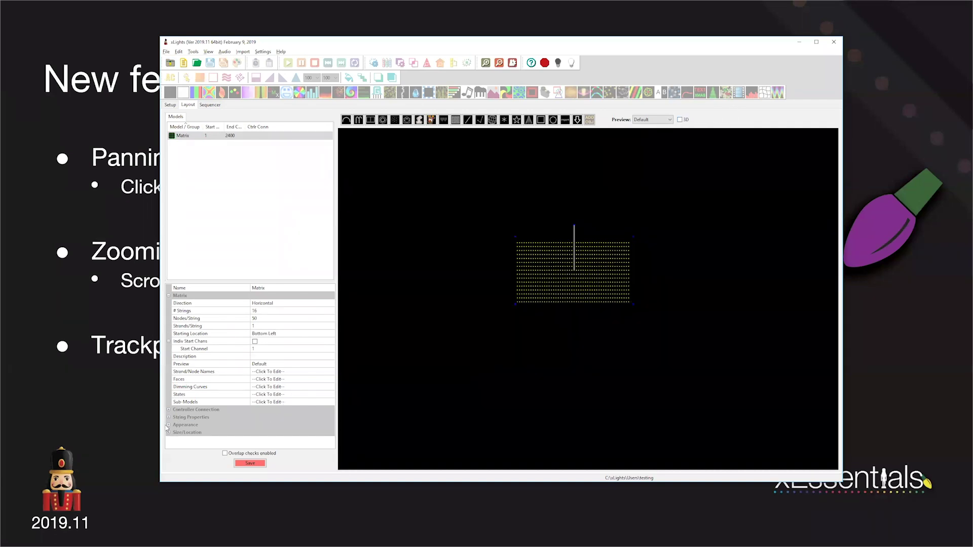
Turn on the 2D Bounding Box background property and inspect the boundary around the matrix
left_click(453, 264)
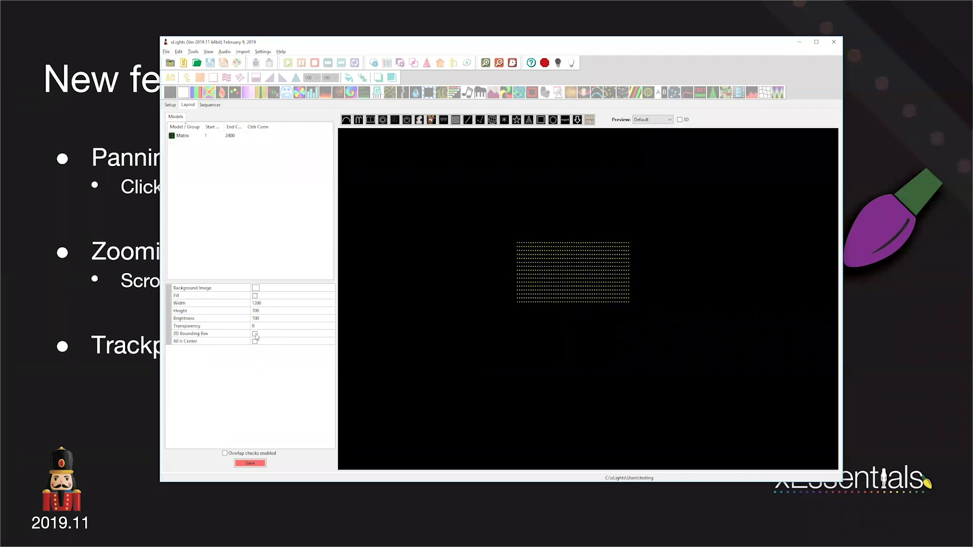
left_click(255, 334)
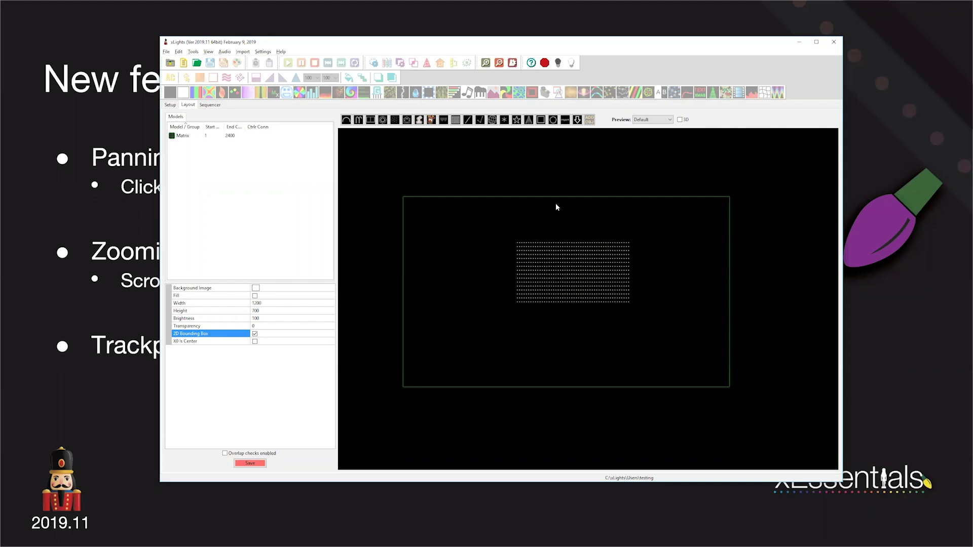
scroll(587, 218, "up", 1)
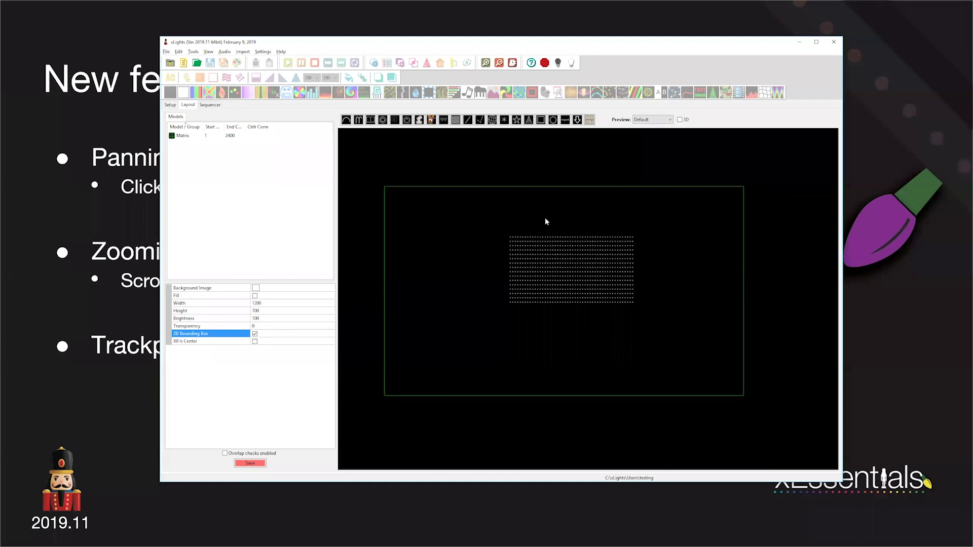
scroll(526, 278, "up", 3)
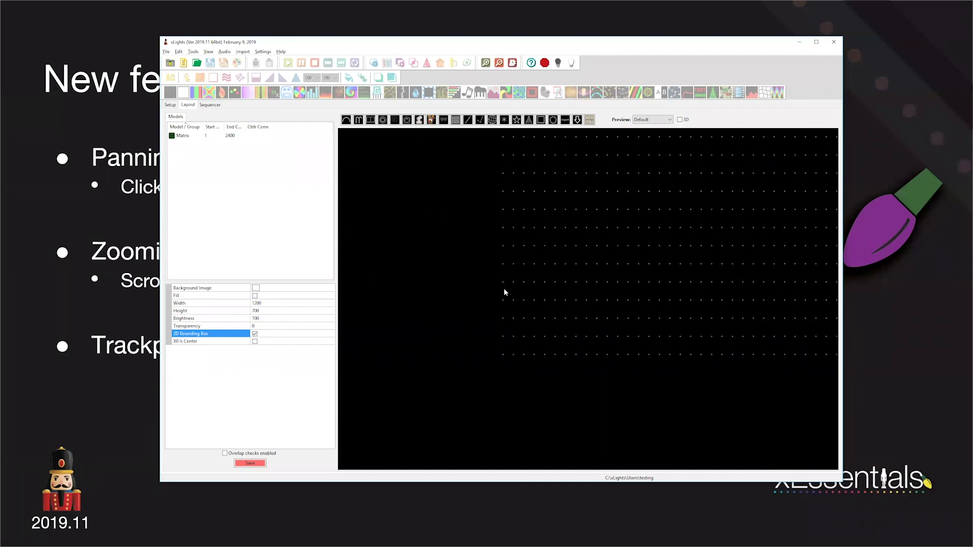
scroll(503, 292, "down", 4)
scroll(674, 301, "up", 1)
scroll(677, 300, "up", 1)
middle_click_drag(679, 300, 626, 288)
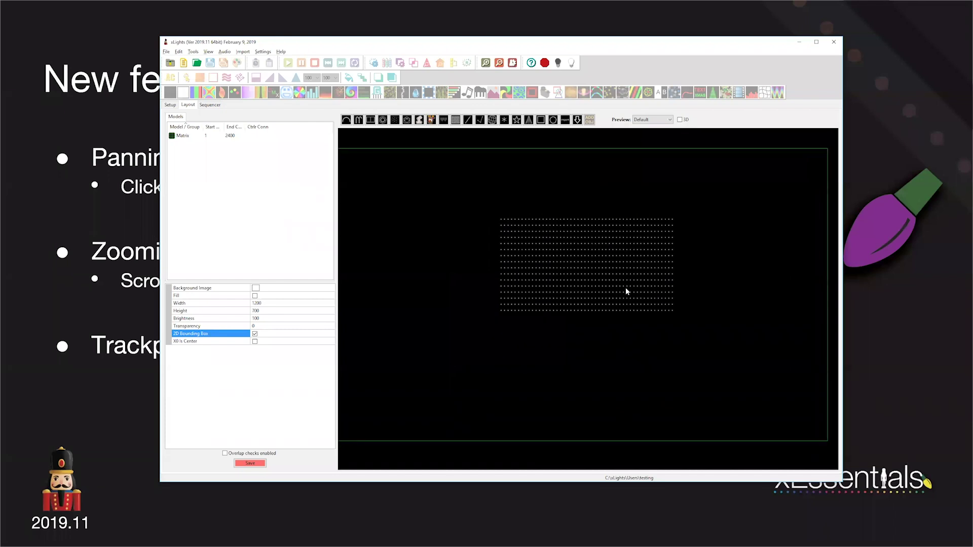
scroll(600, 282, "down", 1)
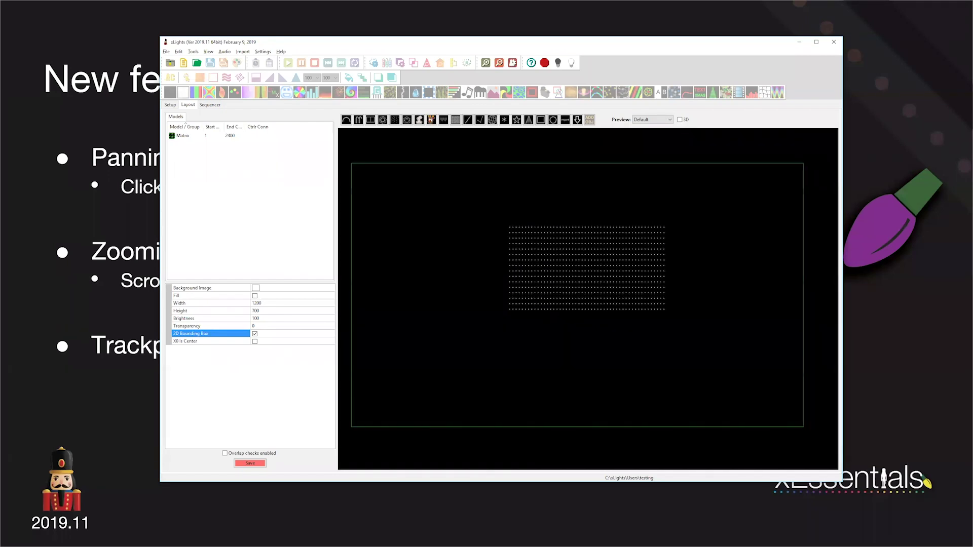
Switch to the PowerPoint slide show and advance to the "Background Properties in 2D" slide
key("alt+Tab")
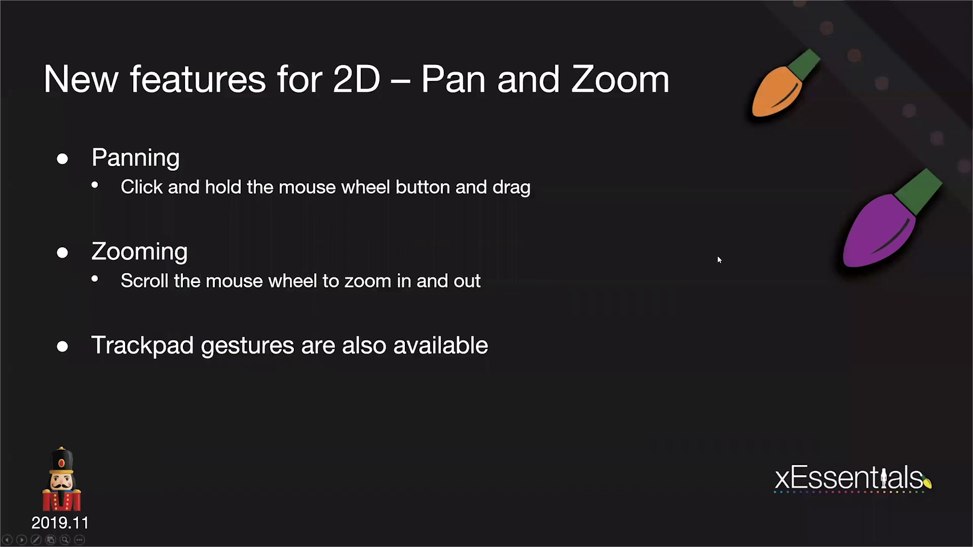
key("Right")
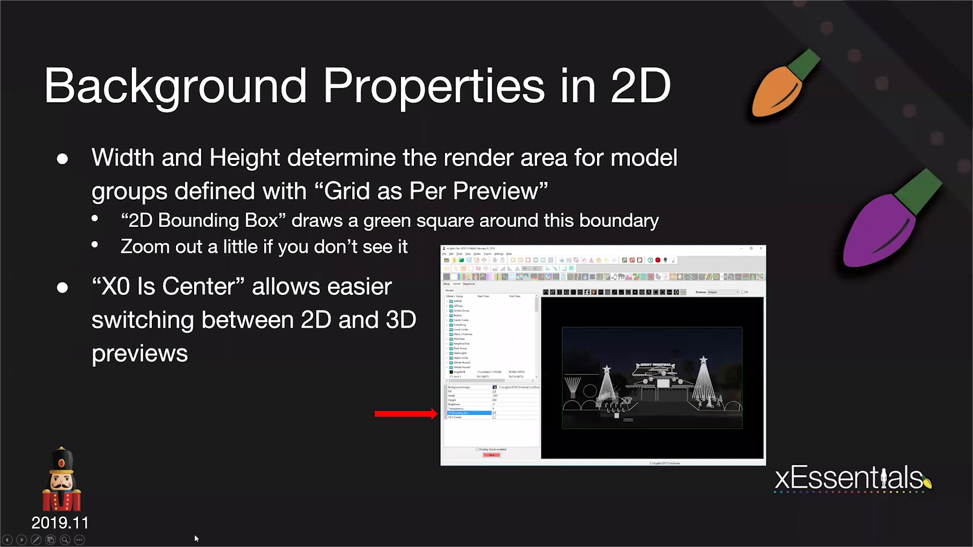
Switch back to xLights and add a new model group named "TEst"
key("alt+Tab")
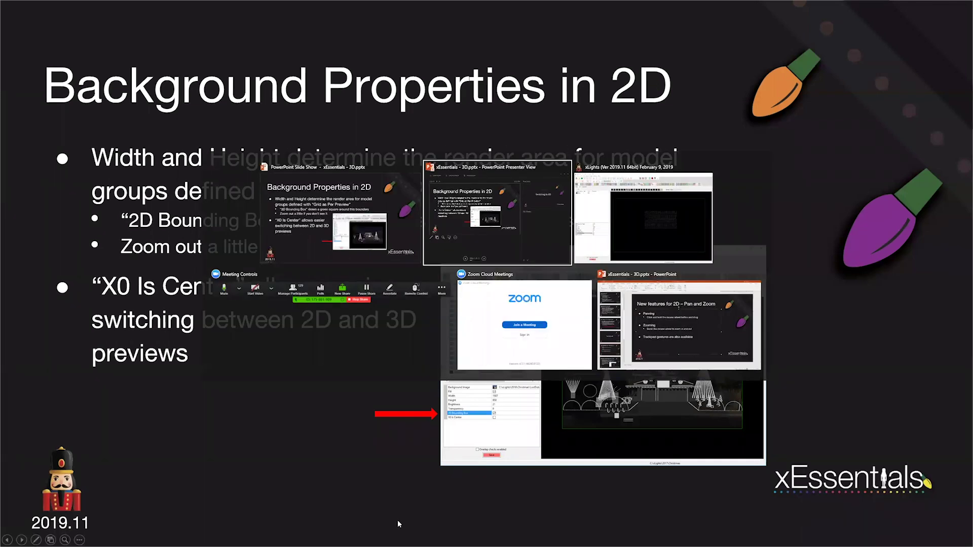
right_click(207, 156)
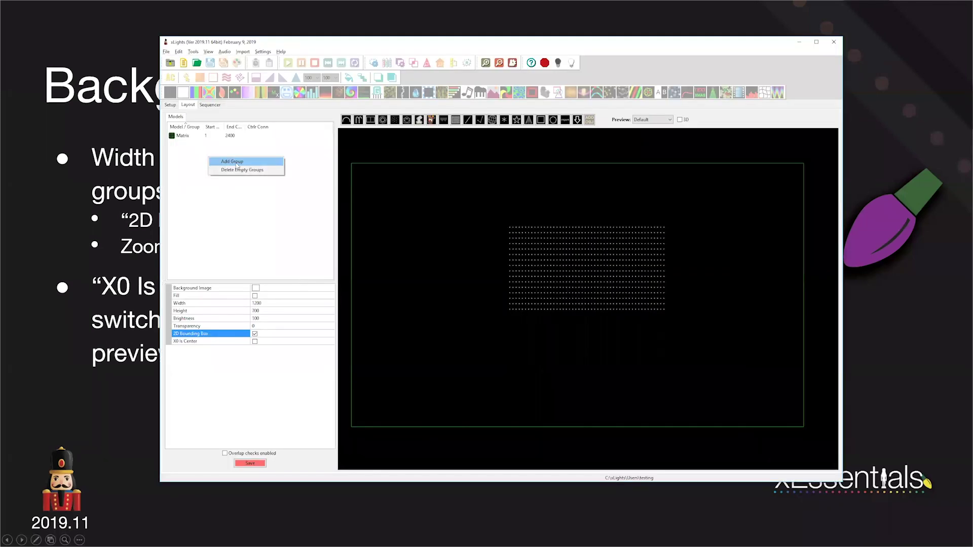
left_click(222, 161)
type("TEst")
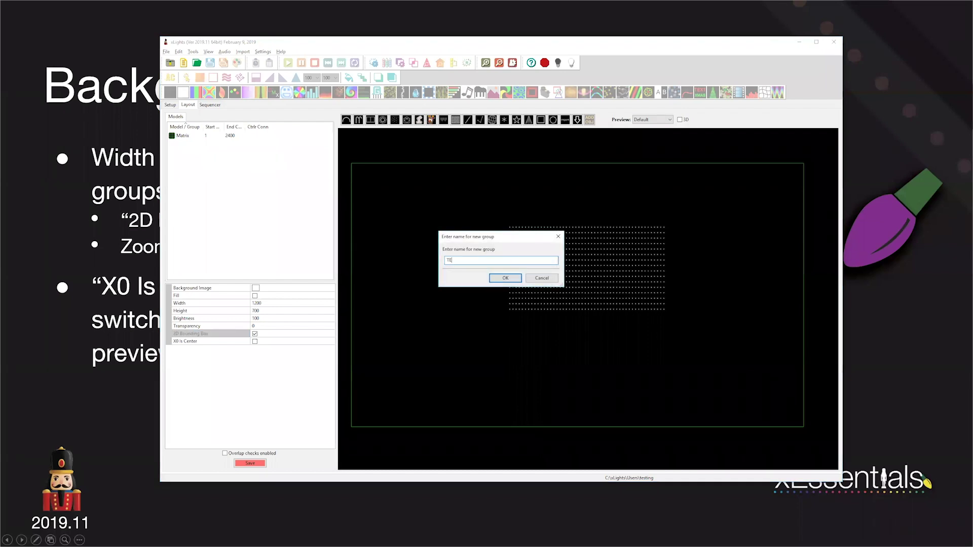
key("Return")
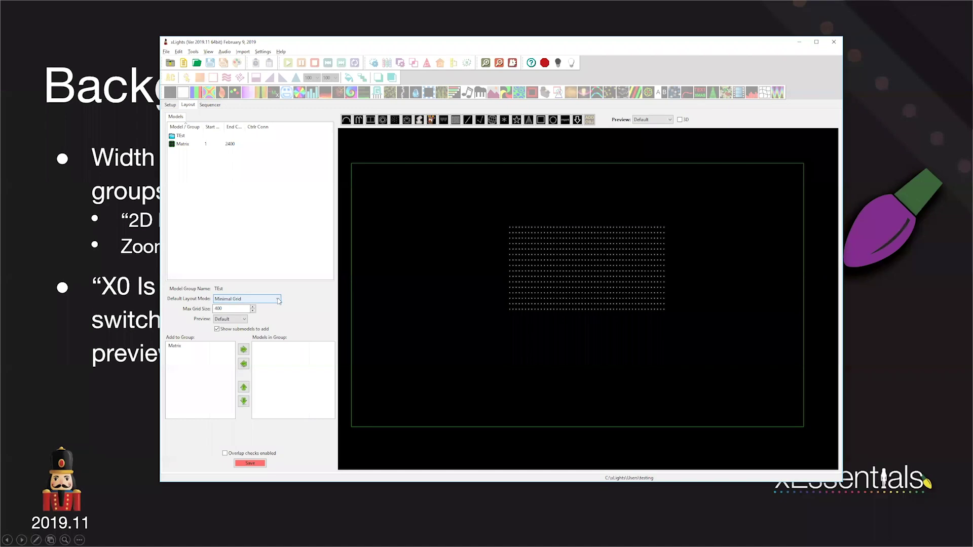
Examine the default layout mode options available for the TEst group, leaving Minimal Grid selected
left_click(278, 301)
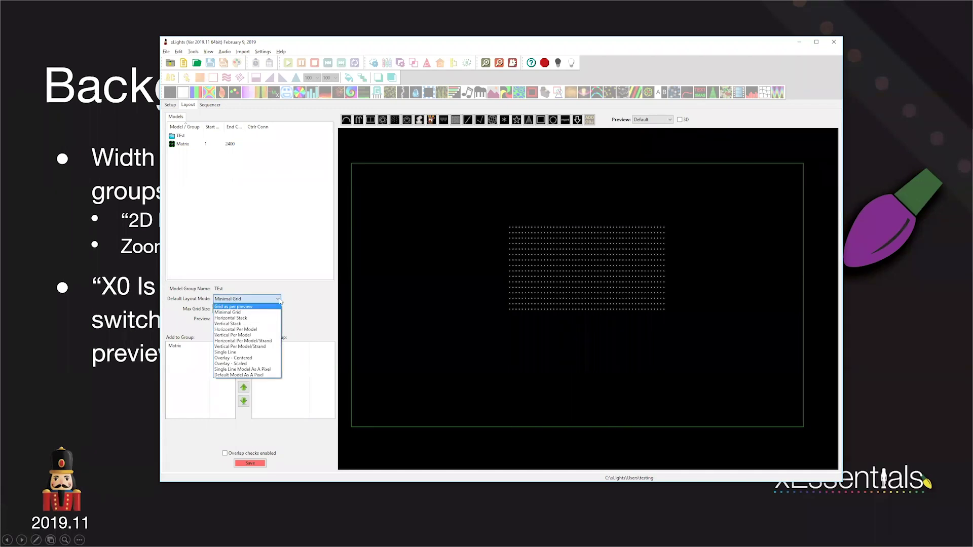
left_click(276, 301)
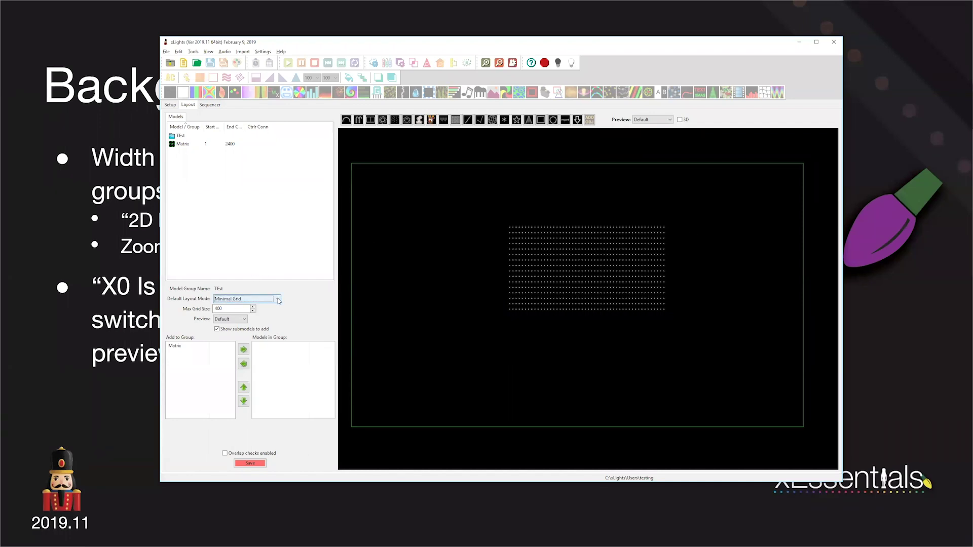
left_click(277, 300)
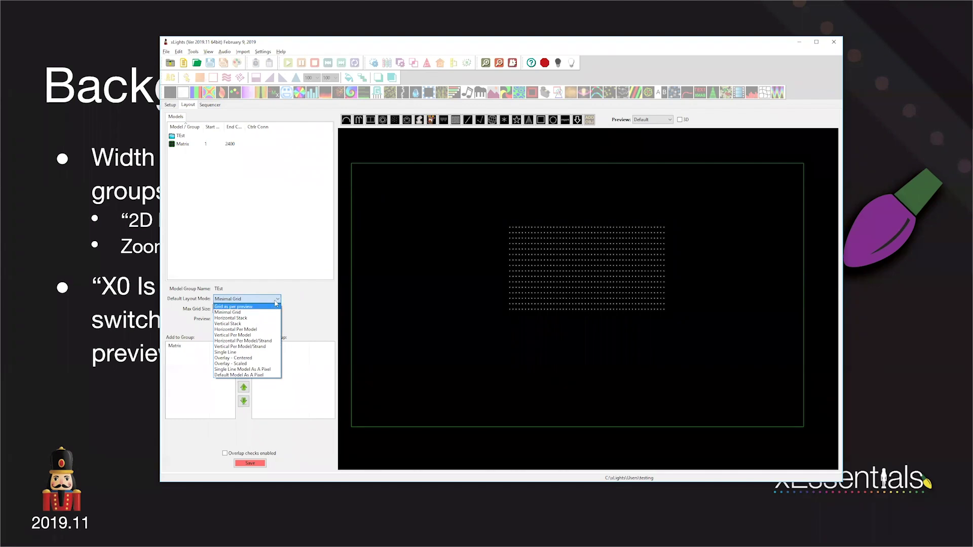
left_click(278, 300)
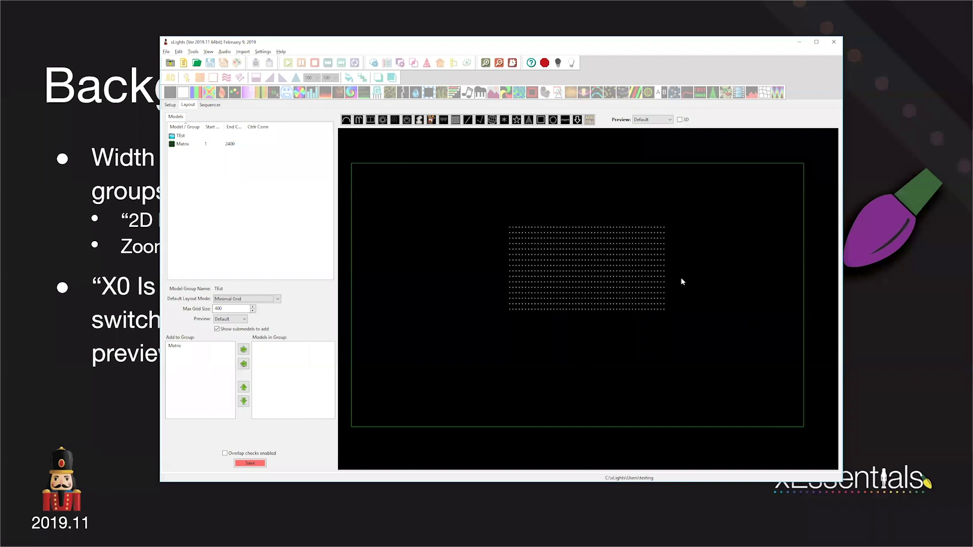
Move the matrix across the right edge of the bounding box and back inside it
left_click_drag(575, 275, 727, 276)
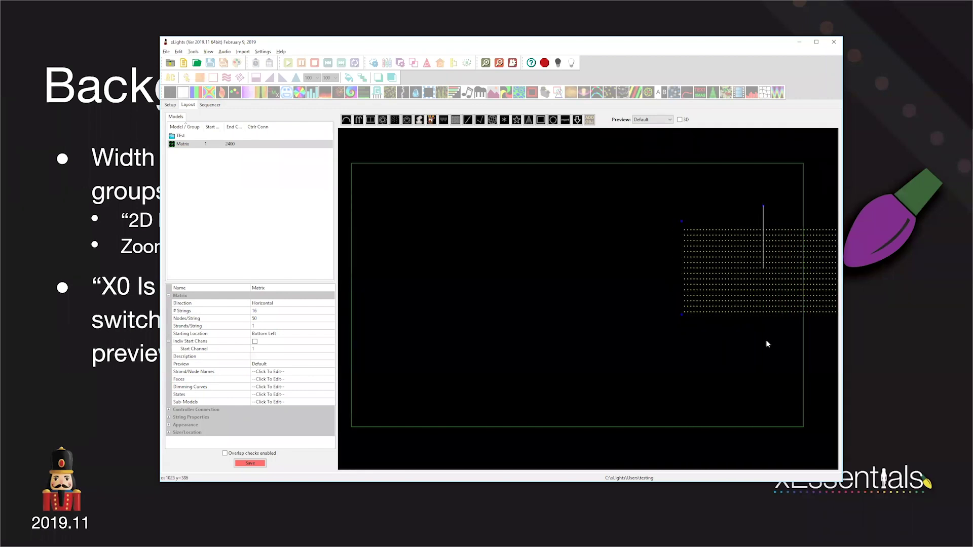
left_click_drag(758, 281, 667, 276)
scroll(679, 260, "down", 1)
Deselect the matrix and look at the background's Height and Width properties
left_click(439, 154)
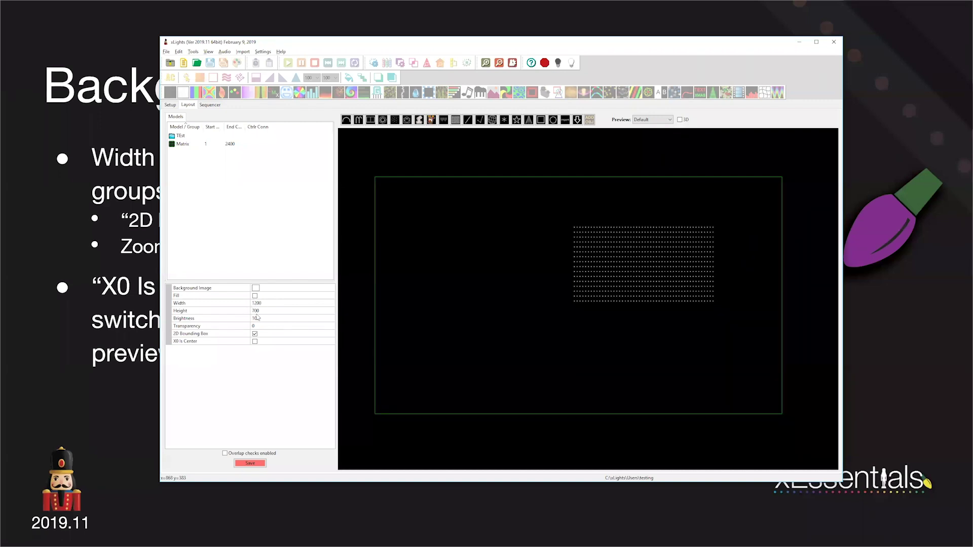
left_click(261, 310)
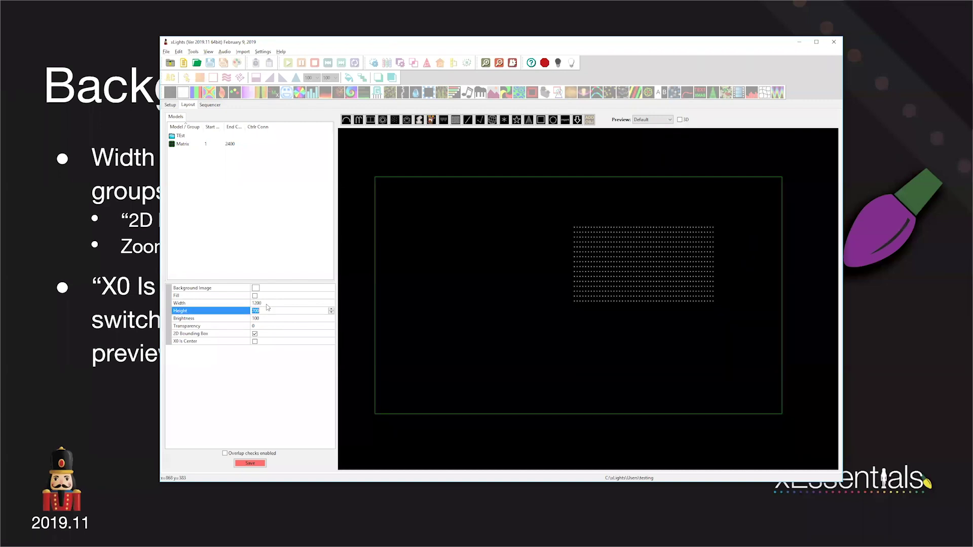
left_click(267, 304)
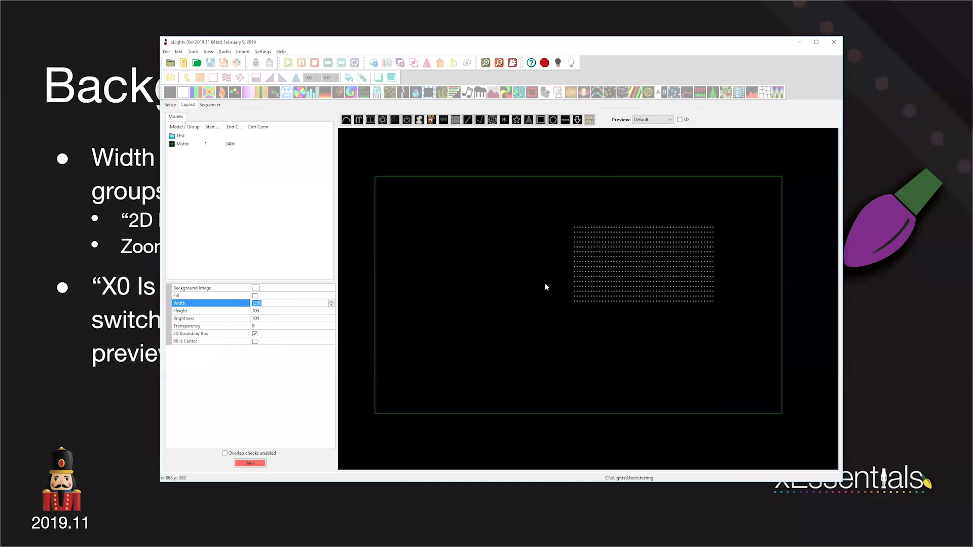
Move the matrix over the bounding box's lower-left corner and turn on the X0 is Center background property
scroll(545, 284, "up", 1)
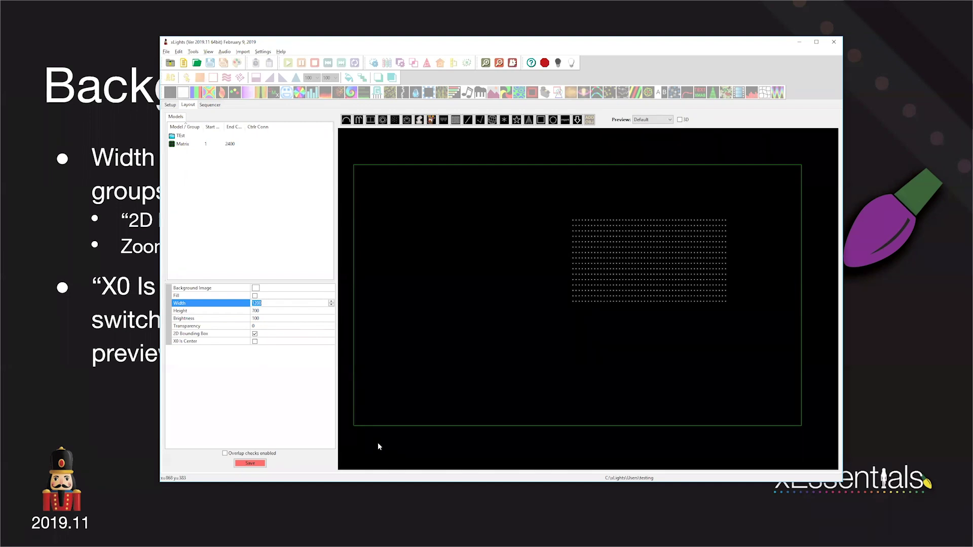
left_click_drag(652, 269, 446, 415)
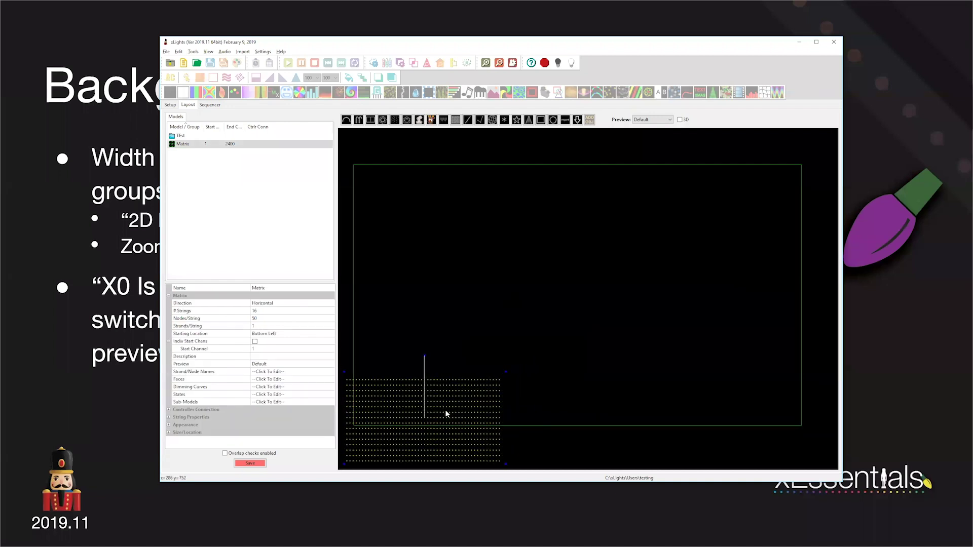
left_click(382, 272)
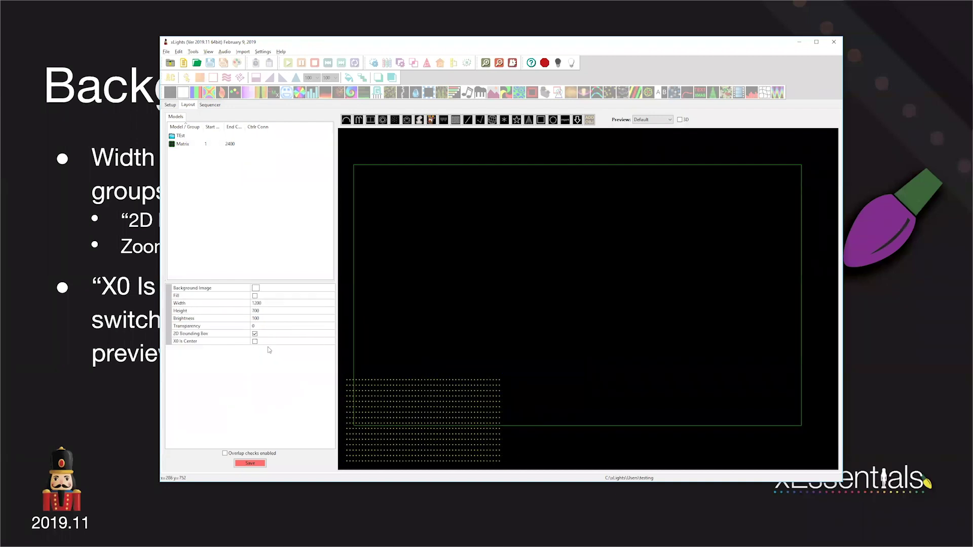
left_click(254, 342)
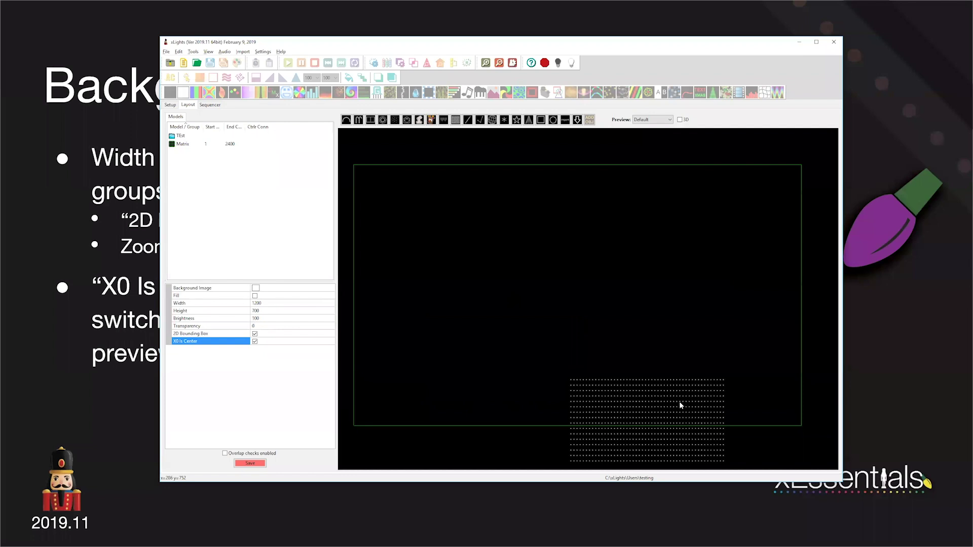
Move the matrix back inside the bounding box and delete it from the layout
left_click_drag(680, 405, 644, 307)
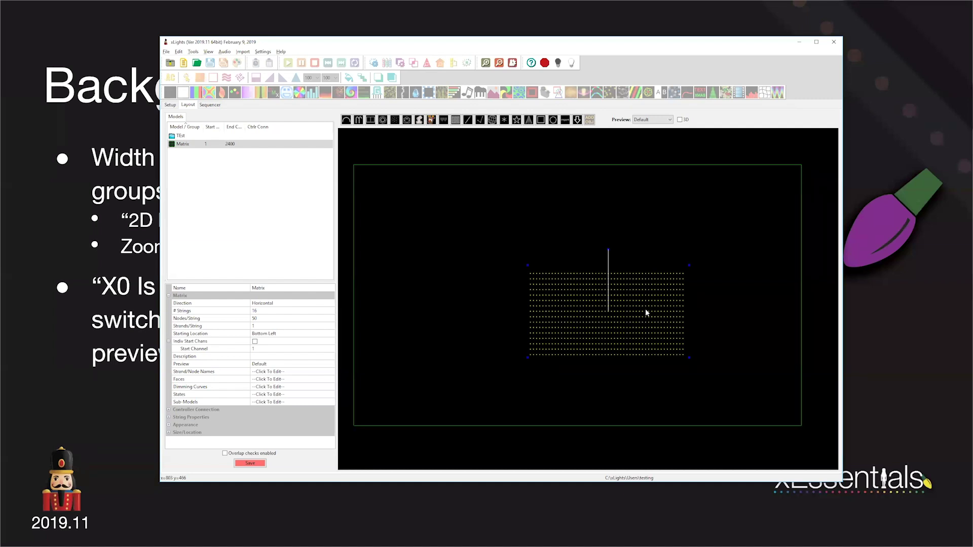
key("Delete")
Switch to the PowerPoint slide show and advance to the "3D Layout – Your First Look" slide
left_click(931, 160)
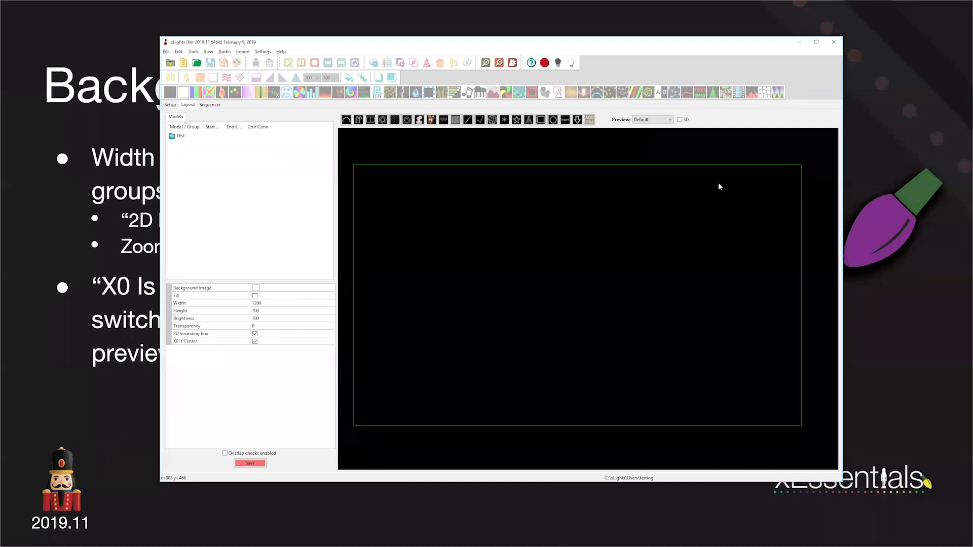
left_click(744, 179)
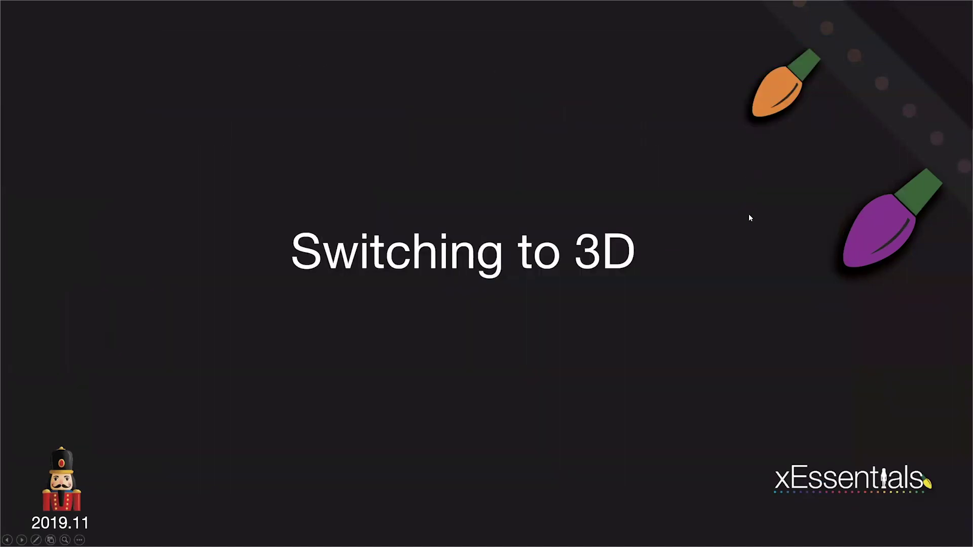
left_click(790, 208)
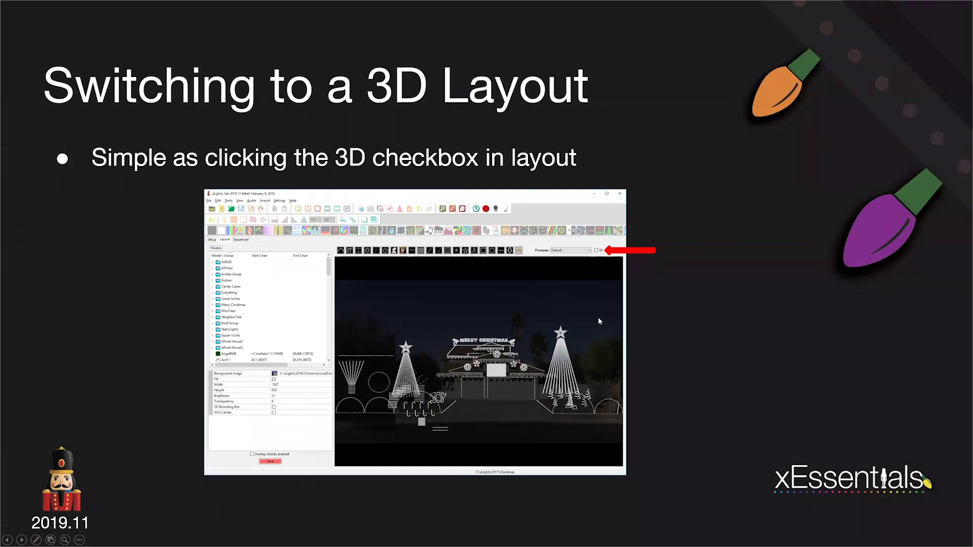
left_click(742, 222)
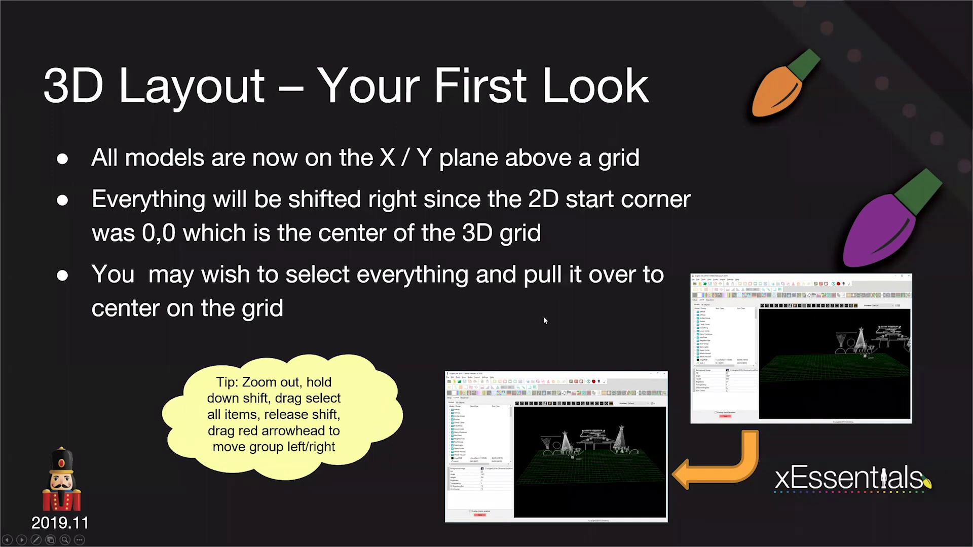
Switch back to xLights and load the show folder C:\xLights\2017\Christmas without saving the current model changes
key("alt+Tab")
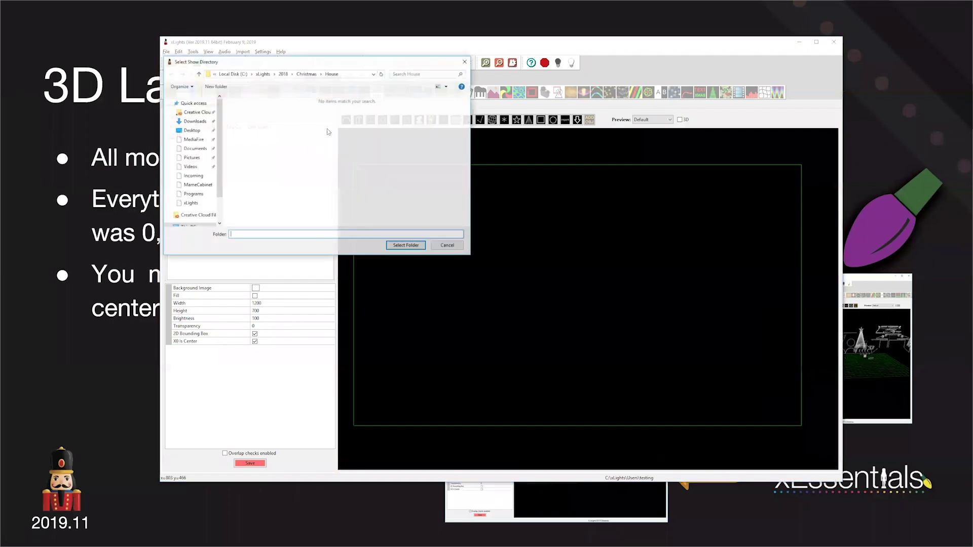
left_click(264, 74)
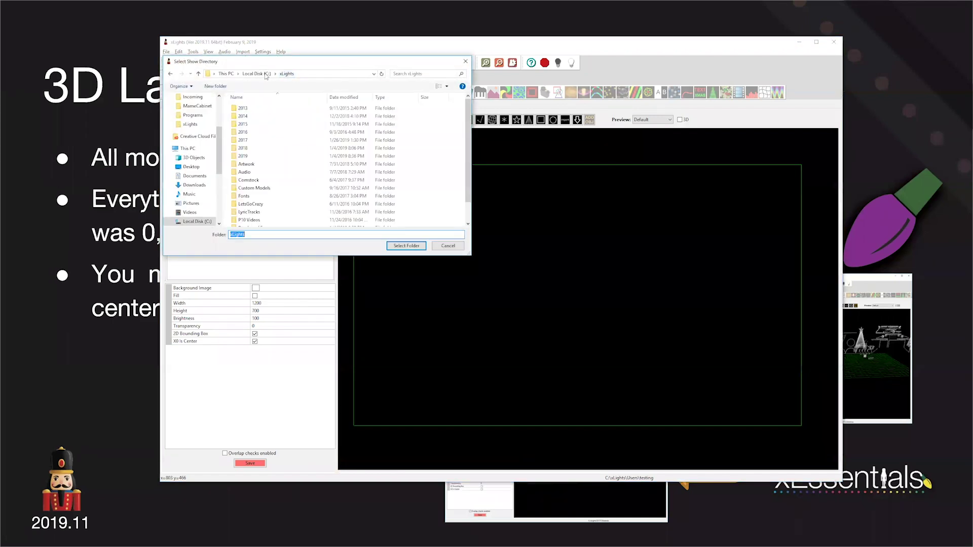
double_click(253, 140)
double_click(248, 116)
left_click(411, 246)
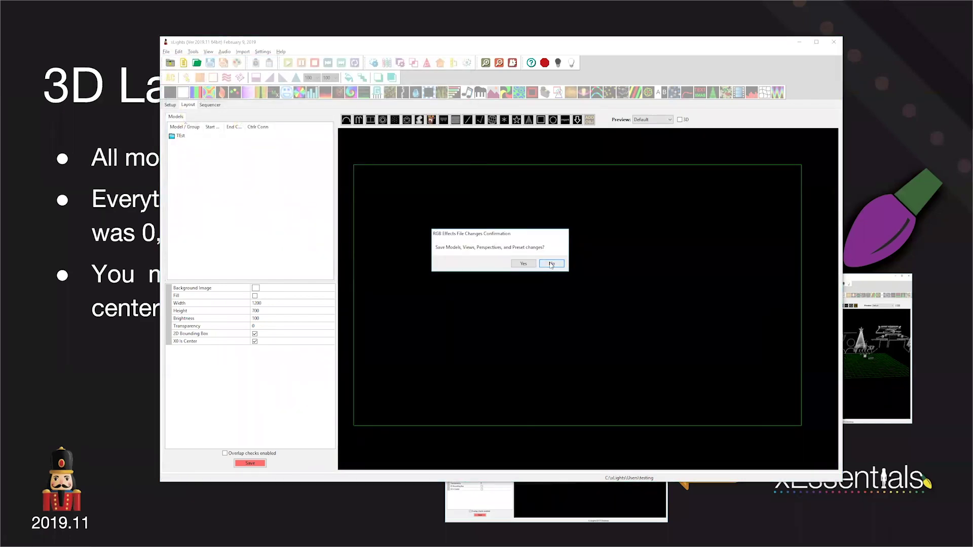
left_click(551, 263)
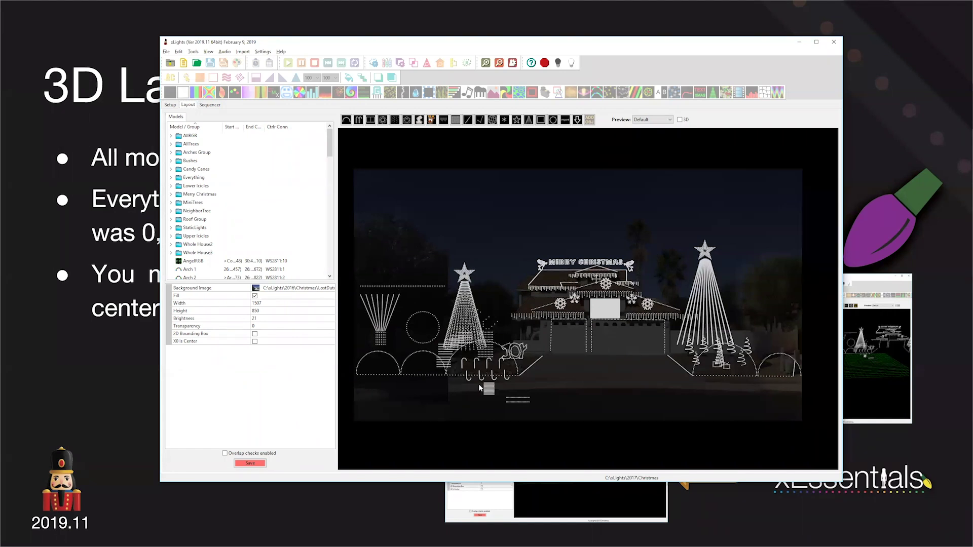
Pull the Candy Canes-1 model's height upward, toggle its Reverse property, and deselect it
scroll(483, 386, "up", 2)
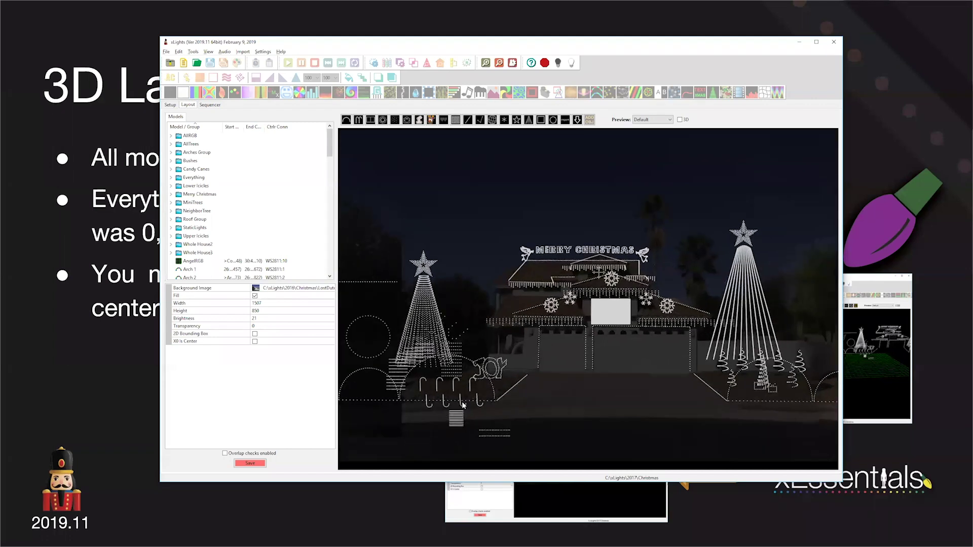
left_click(480, 408)
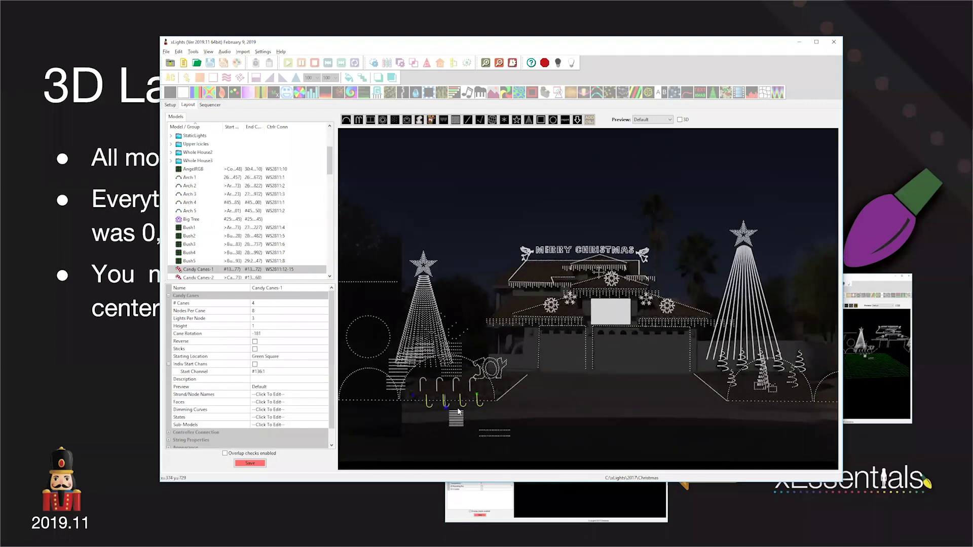
left_click_drag(446, 410, 447, 385)
left_click(255, 341)
left_click(571, 386)
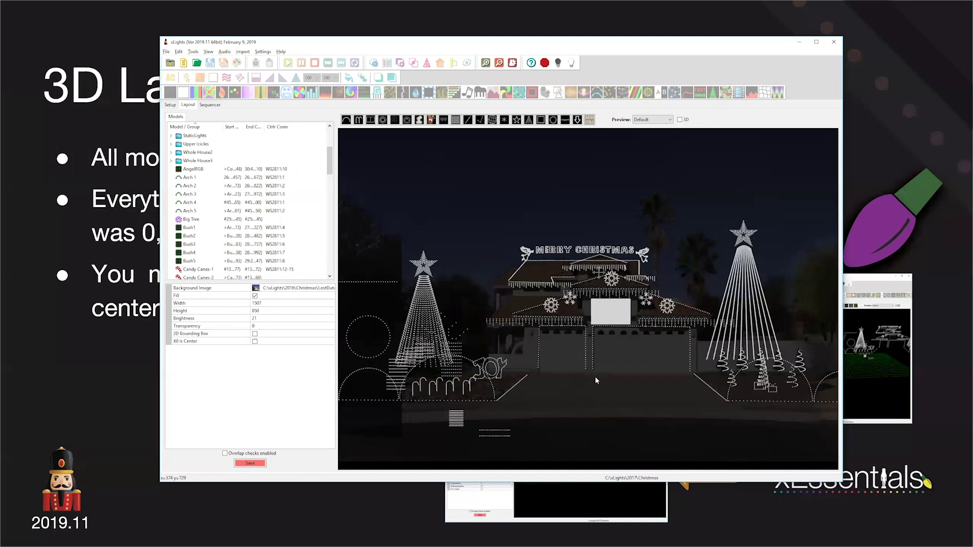
Pan and zoom around the 2D layout to examine how the models line up with the house background
scroll(595, 376, "down", 1)
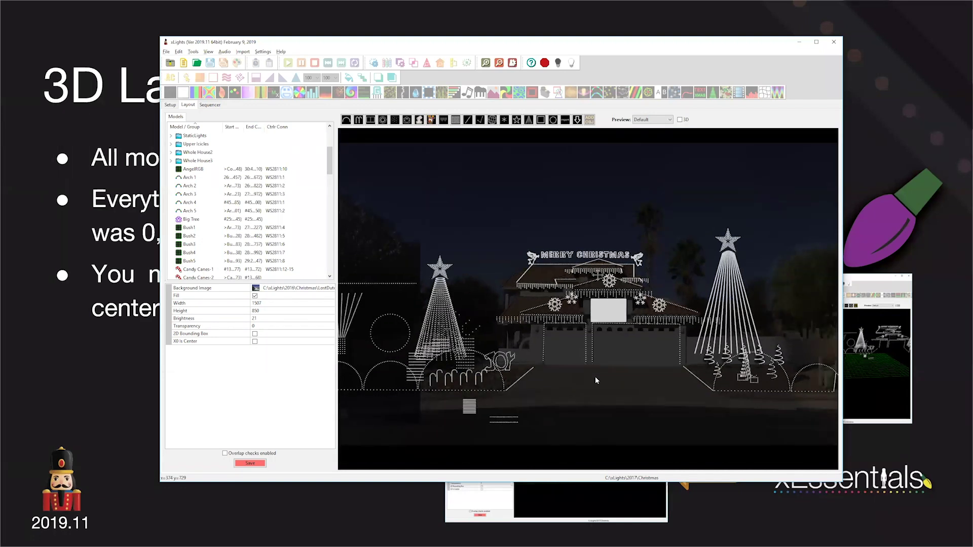
scroll(600, 366, "down", 1)
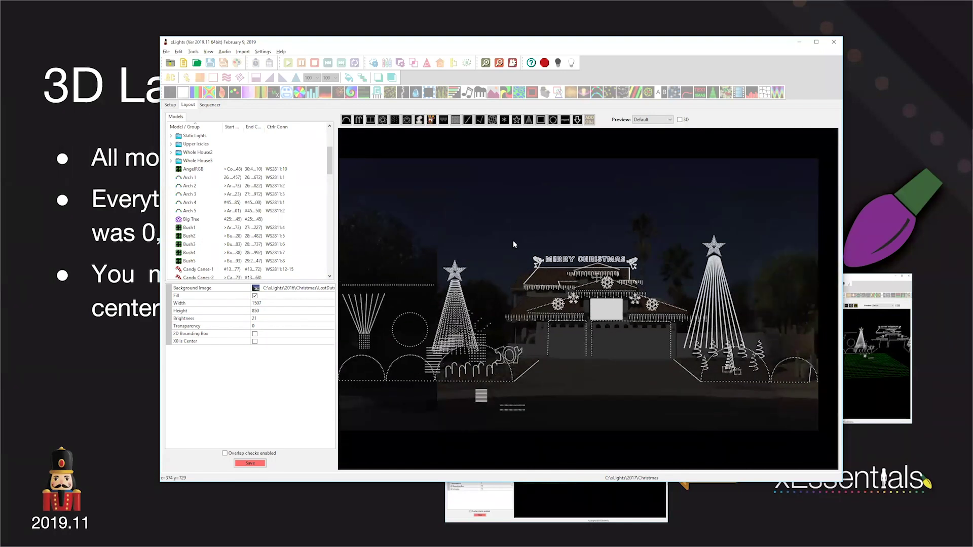
middle_click_drag(592, 210, 497, 232)
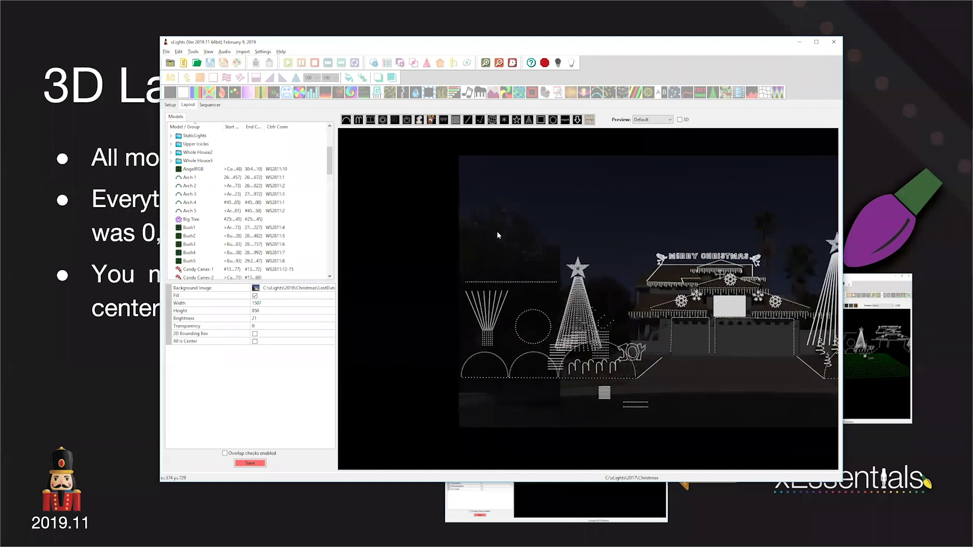
middle_click_drag(606, 227, 570, 310)
scroll(572, 317, "up", 3)
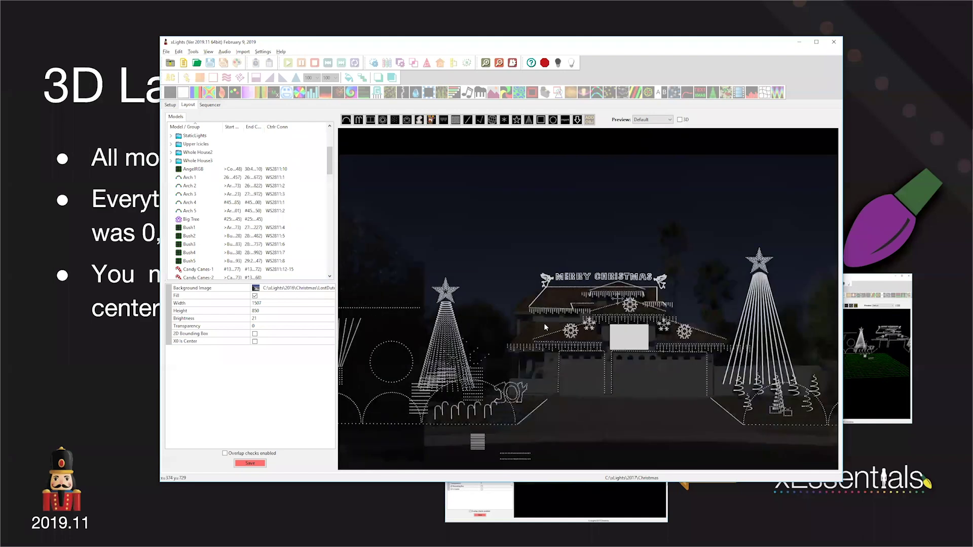
scroll(516, 319, "up", 4)
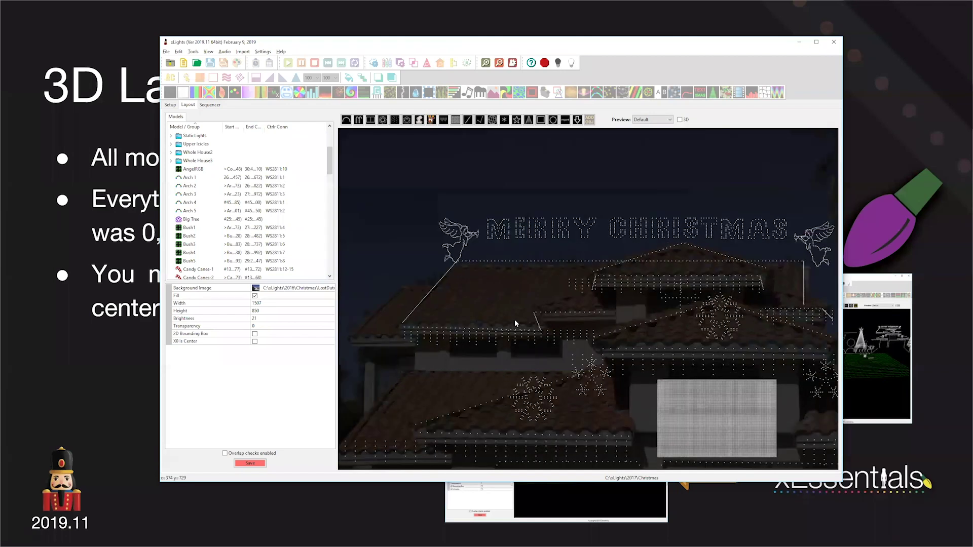
scroll(599, 331, "down", 1)
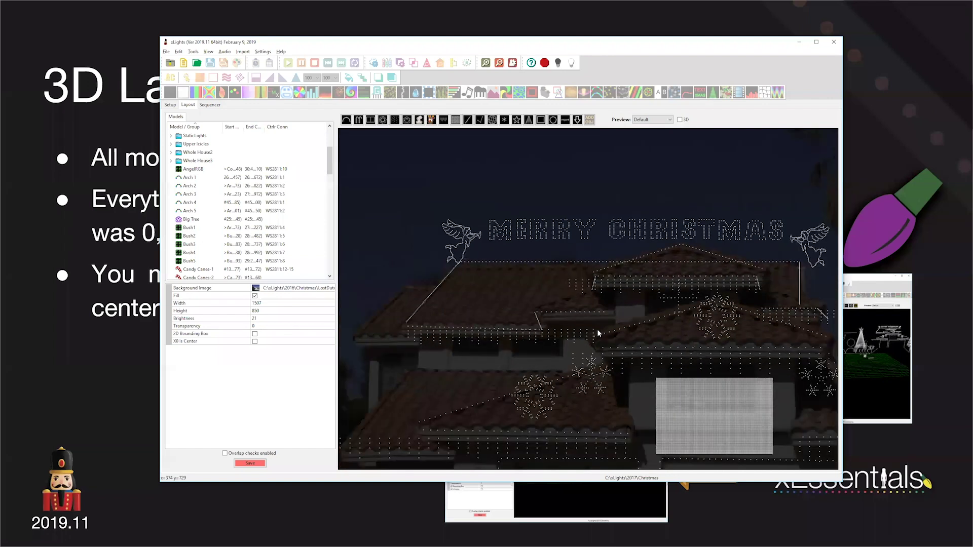
scroll(597, 330, "down", 3)
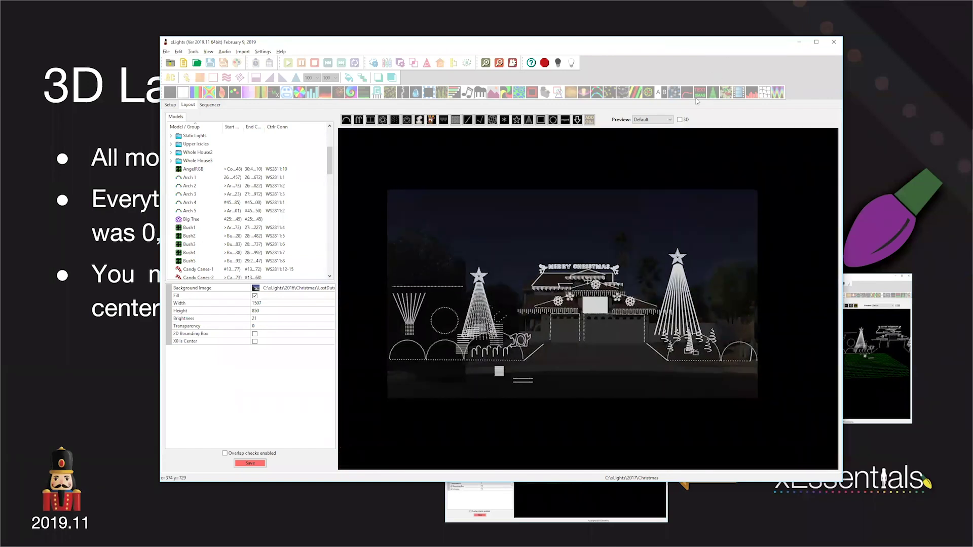
scroll(682, 125, "up", 1)
Turn on the 3D layout, orbit around the models and grid, and compare their placement with the 2D view
left_click(680, 120)
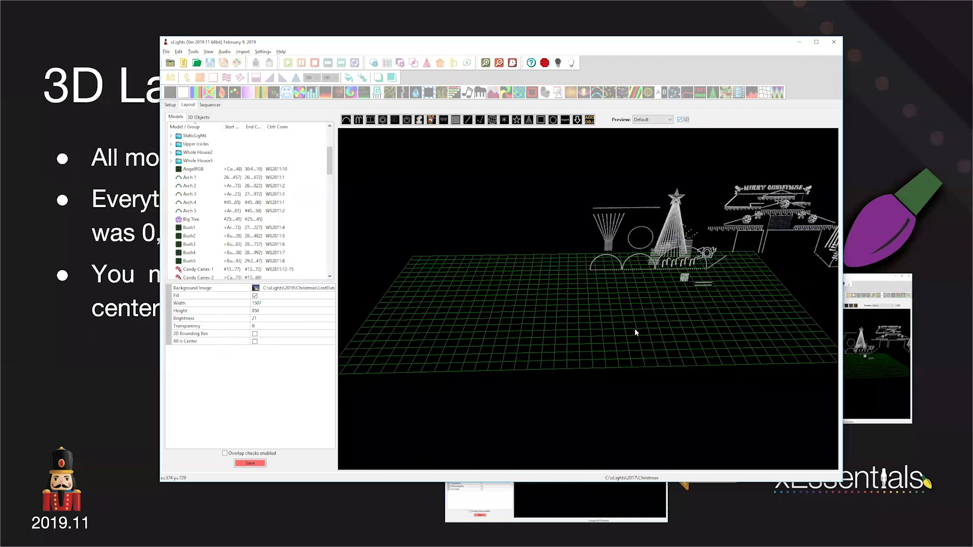
left_click_drag(617, 332, 593, 237)
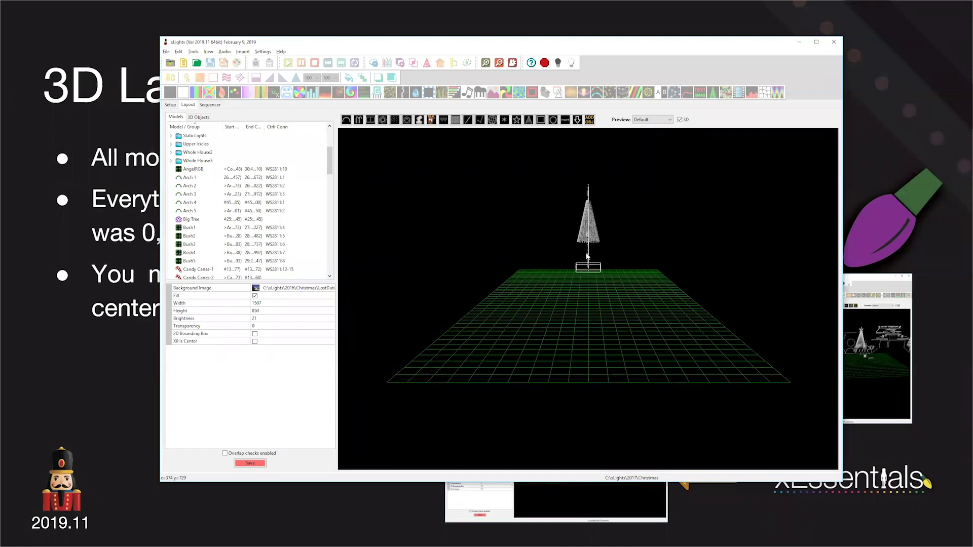
left_click_drag(598, 327, 675, 310)
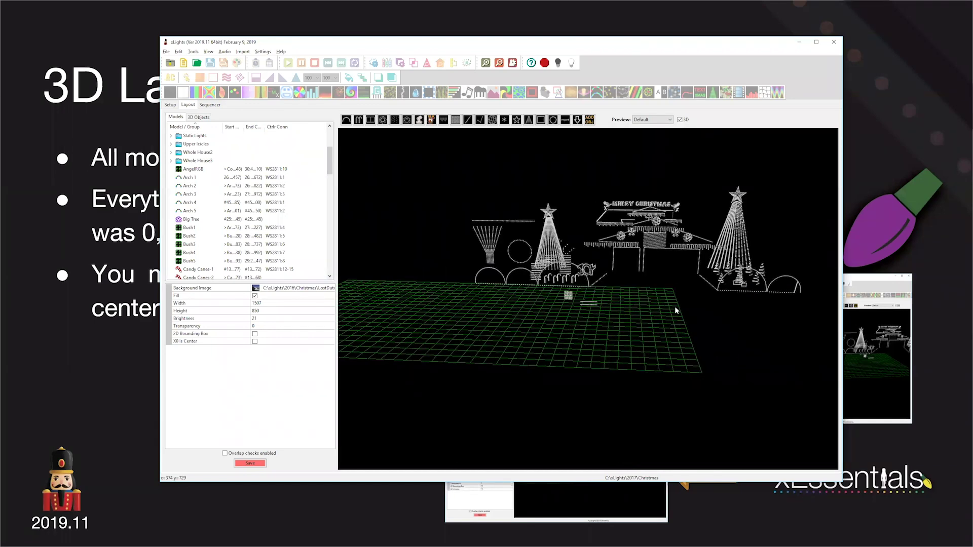
left_click(680, 120)
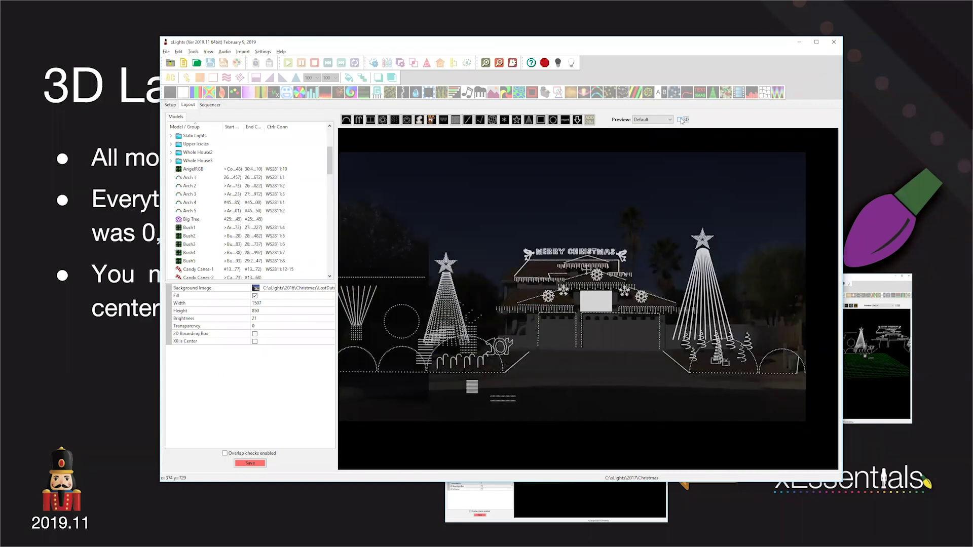
left_click(680, 120)
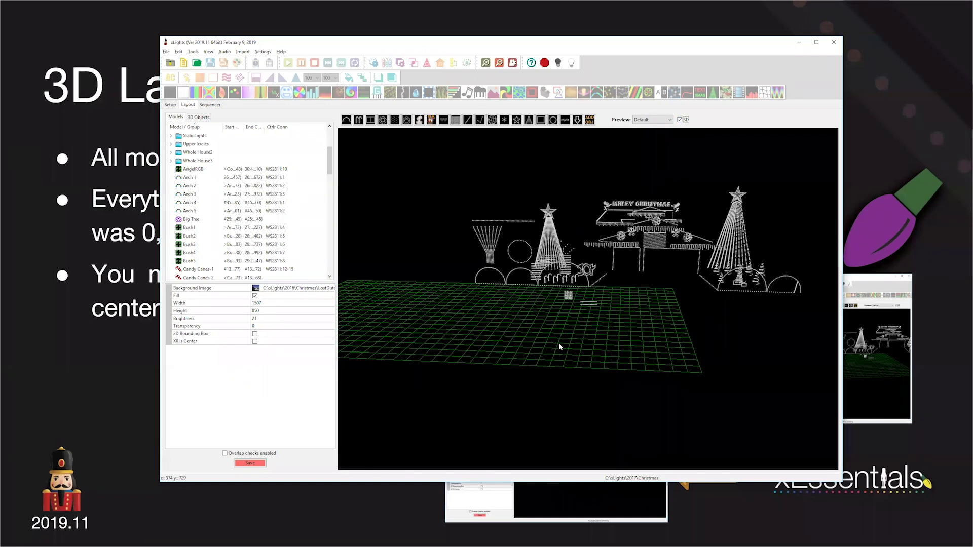
Select all models in the 3D layout, move them along the X axis to center them on the grid, and deselect them
left_click_drag(559, 344, 552, 346)
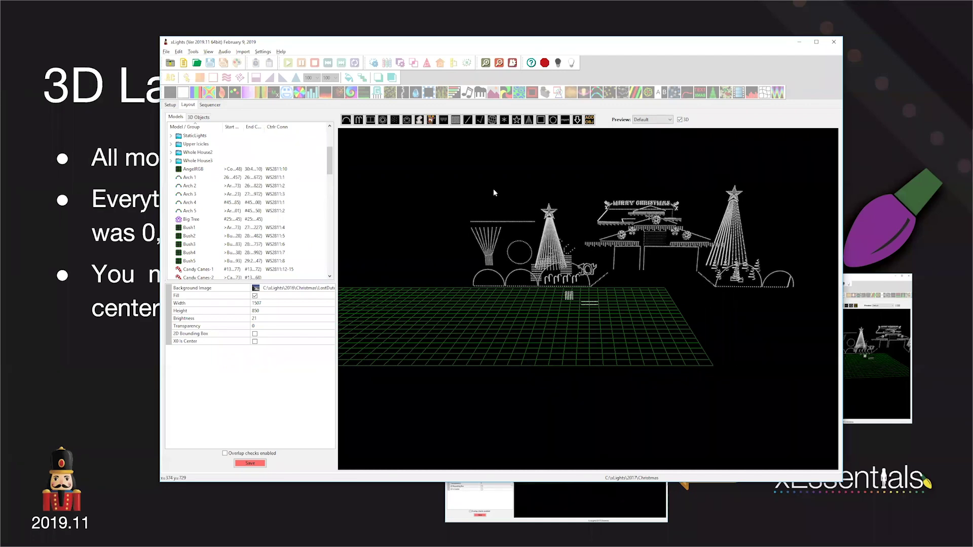
left_click_drag(443, 165, 816, 320)
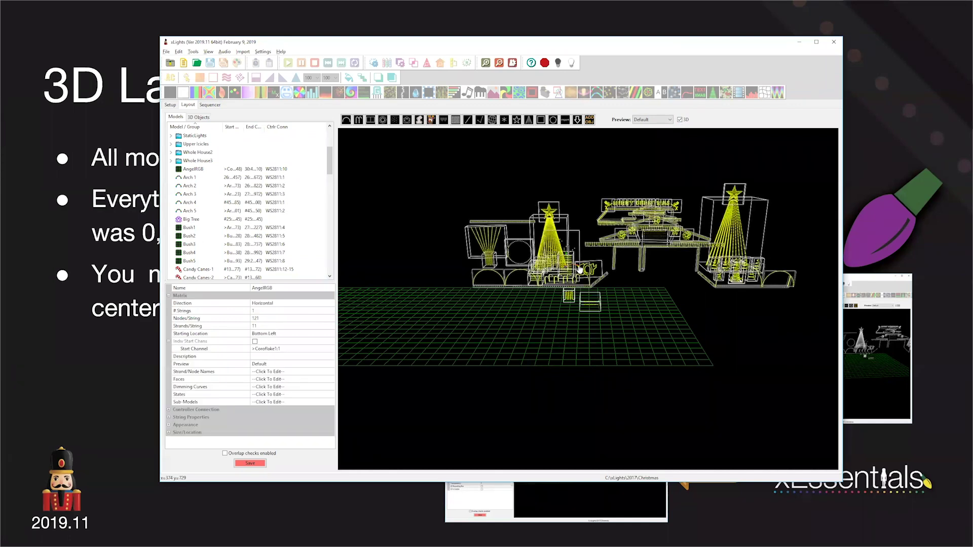
left_click_drag(577, 269, 407, 269)
left_click_drag(518, 303, 526, 265)
left_click_drag(615, 353, 613, 350)
left_click(613, 350)
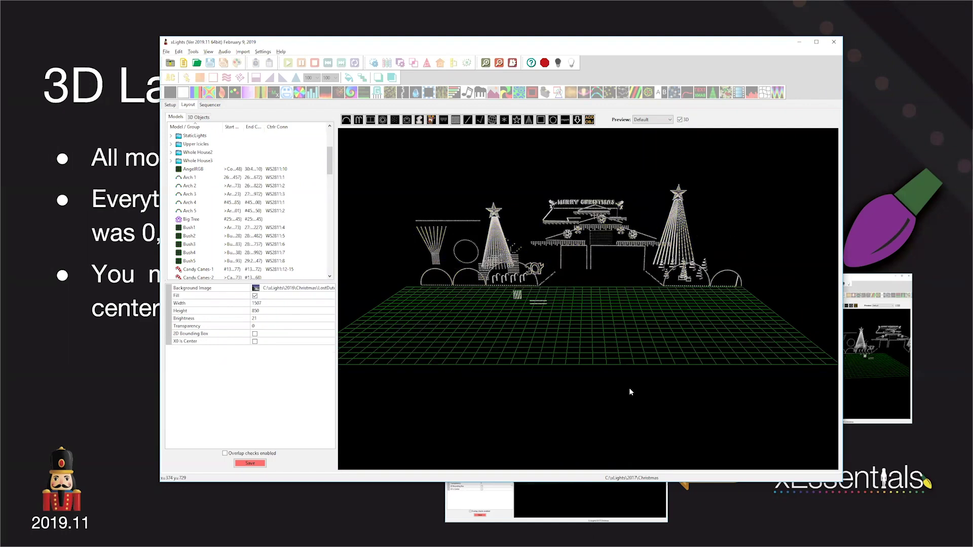
mouse_move(624, 407)
left_mouse_down()
mouse_move(607, 408)
mouse_move(622, 403)
left_mouse_up()
Return to the 2D layout and turn on the X0 is Center background property to recenter the models
left_click(680, 120)
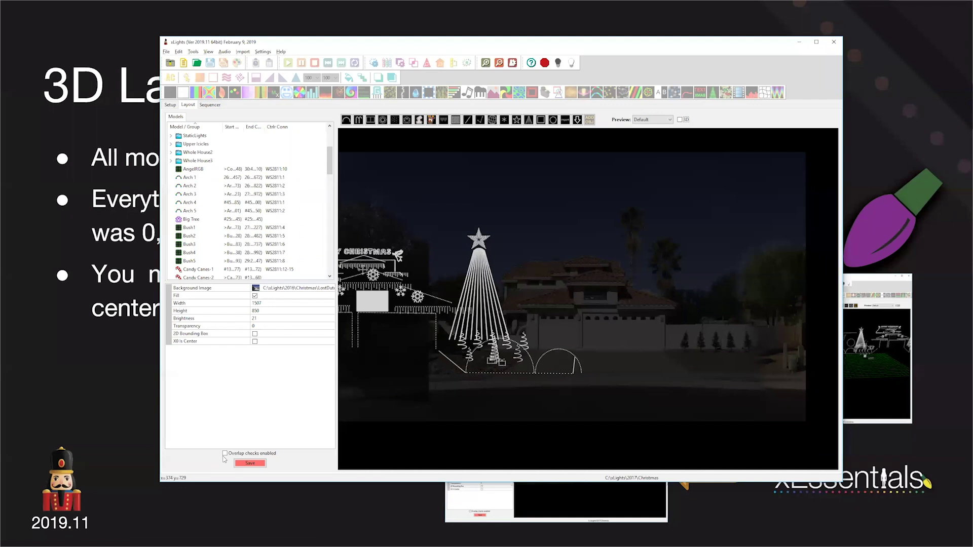
left_click(255, 341)
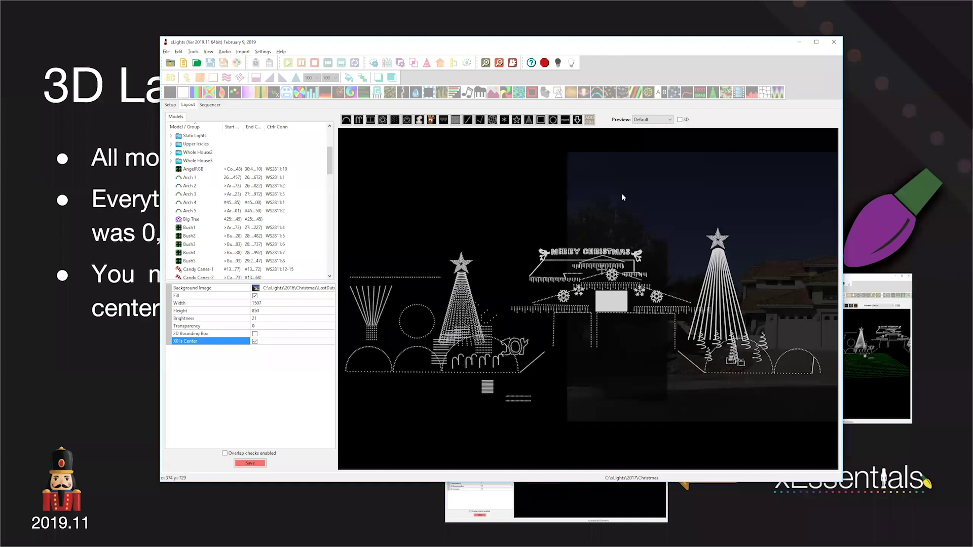
left_click(635, 185)
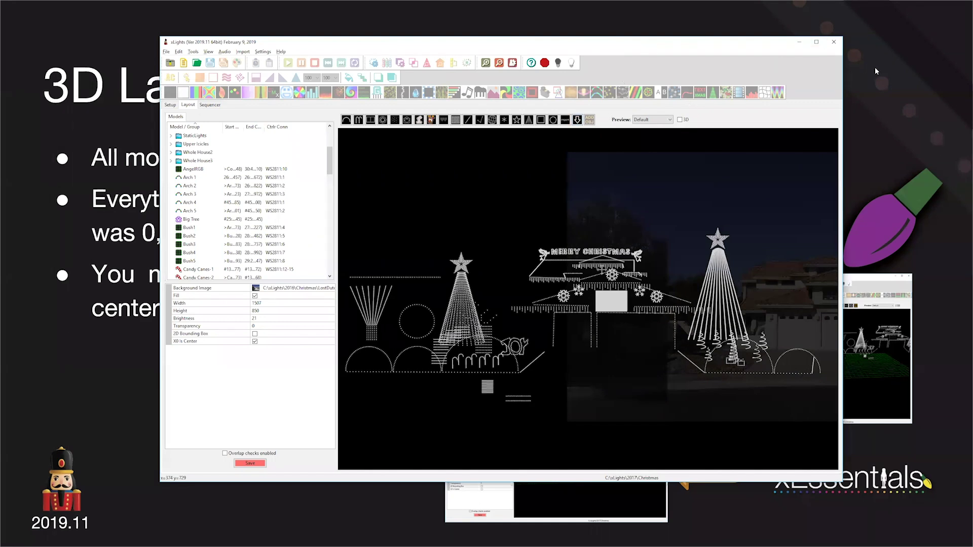
Switch to the PowerPoint slide show and advance to the "What is the Green Grid?" slide
left_click(883, 83)
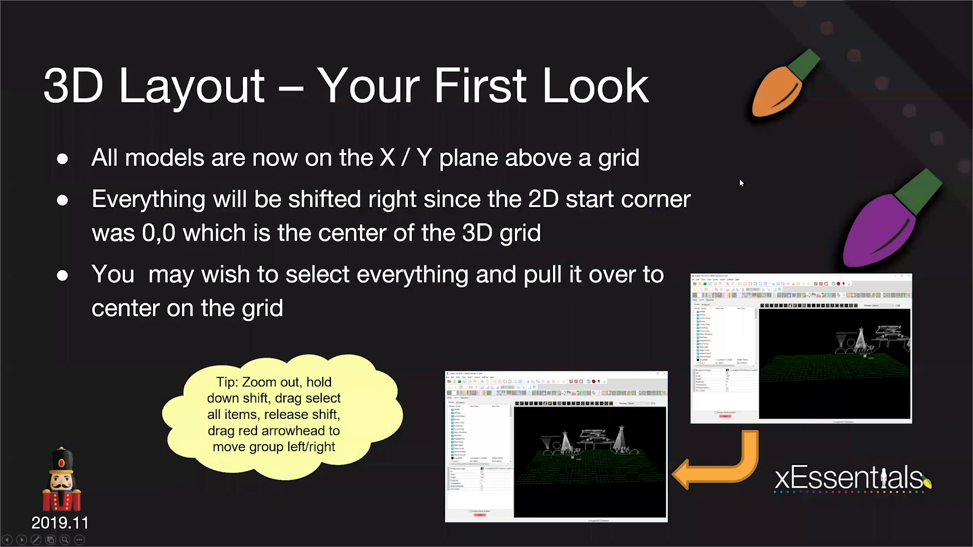
key("Right")
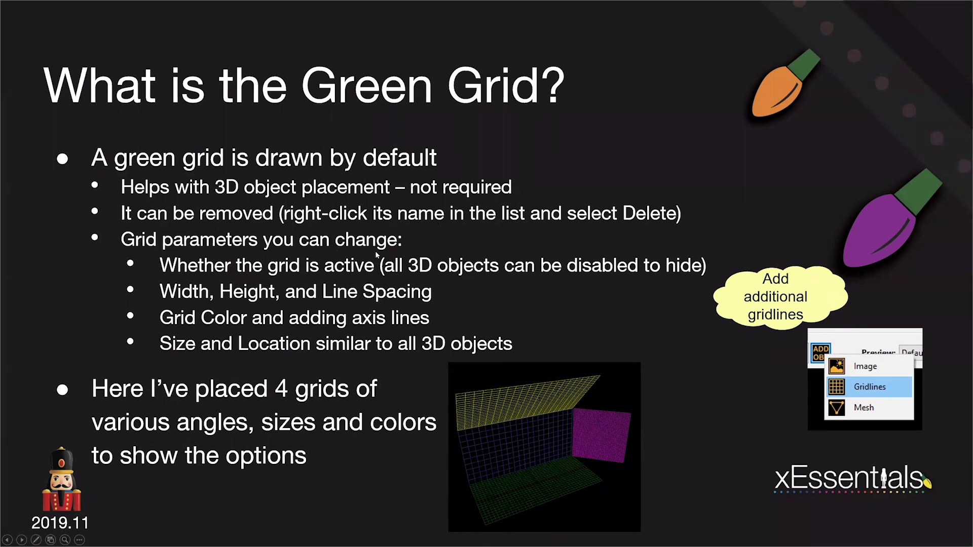
Switch back to xLights, turn on the 3D layout, and select the Gridlines object among the 3D objects
key("alt+Tab")
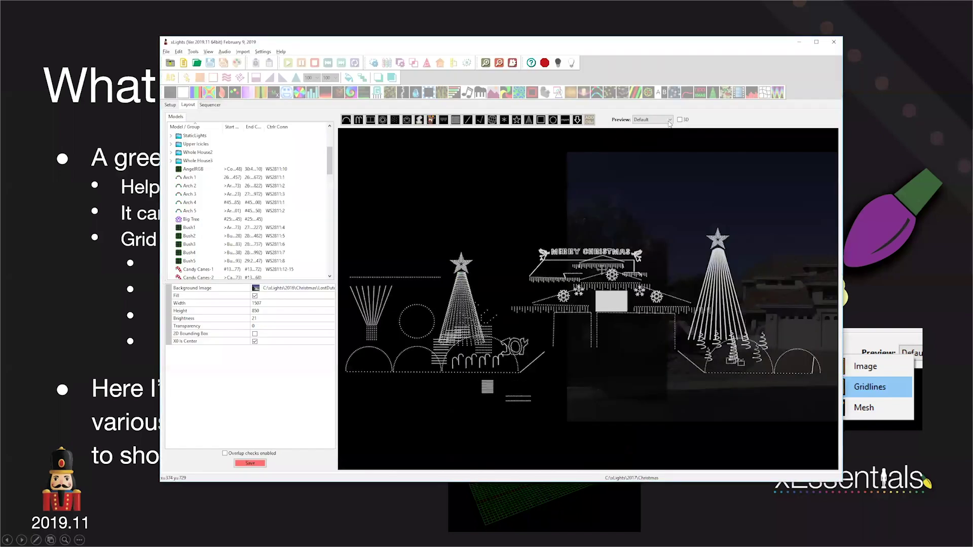
left_click(679, 119)
left_click_drag(609, 366, 570, 327)
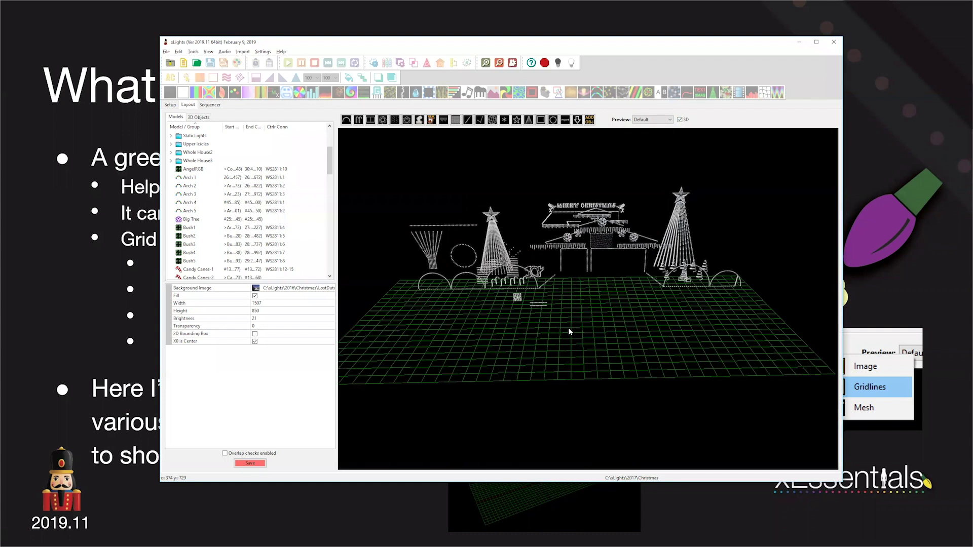
left_click(198, 118)
left_click(186, 137)
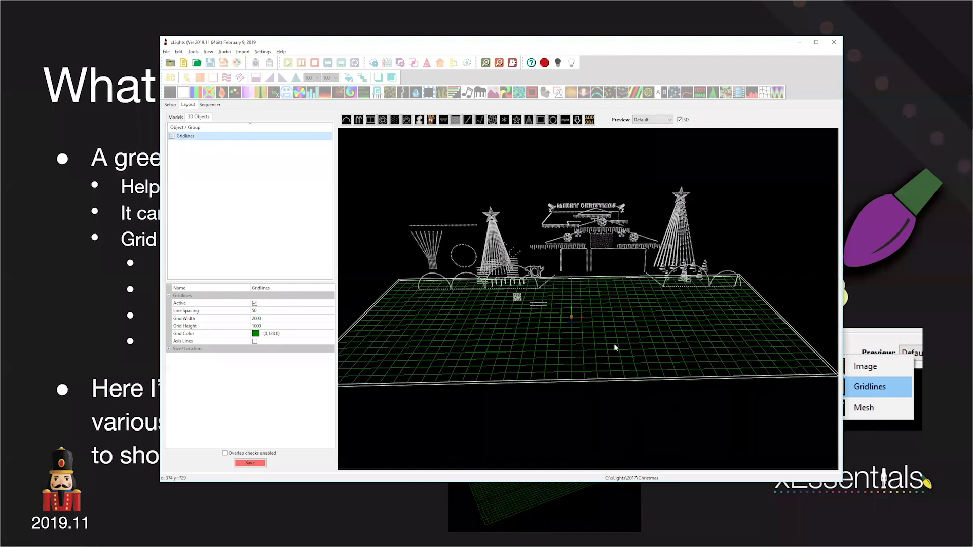
Set the Gridlines object's Line Spacing to 25
left_click(266, 310)
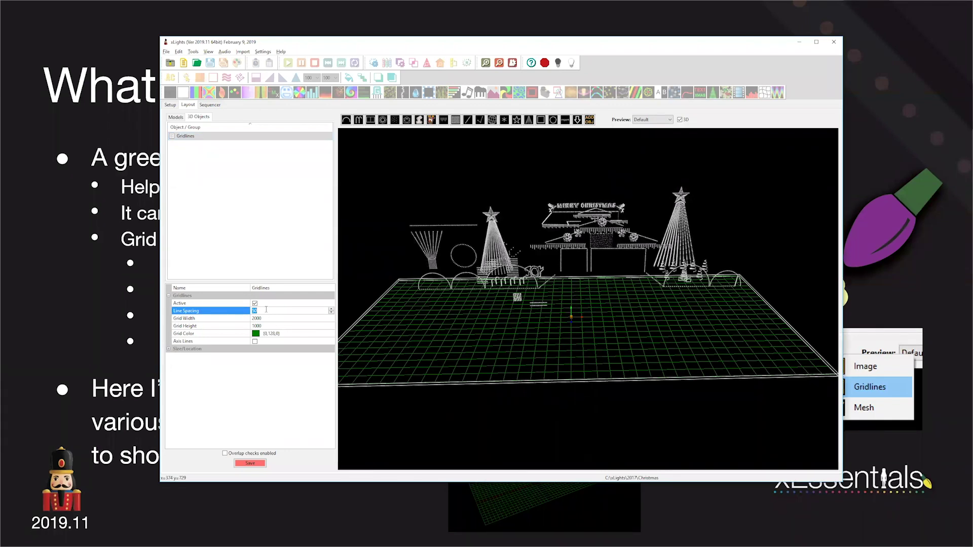
type("2")
key("Return")
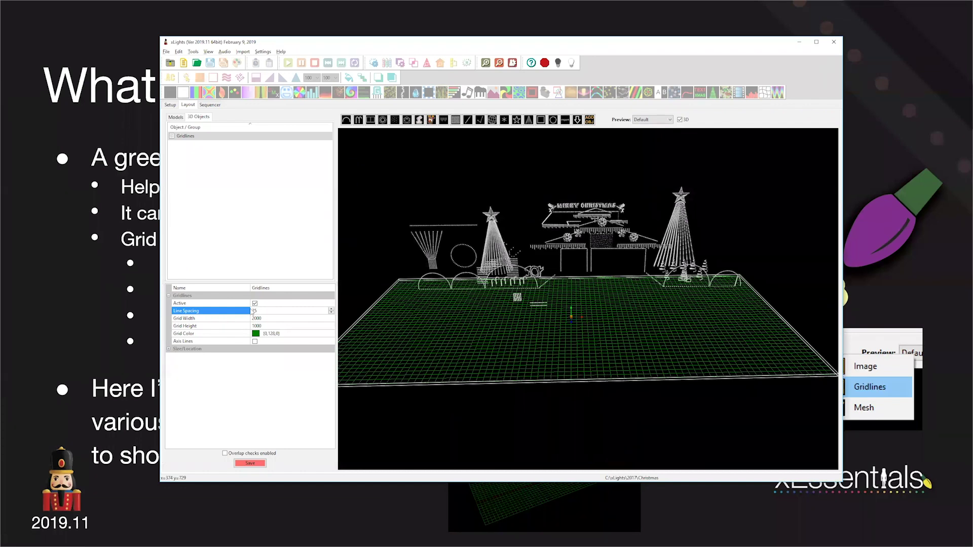
Try a Grid Width of 1000 on the Gridlines object, and set it back to 2000
left_click(269, 318)
type("1")
key("Return")
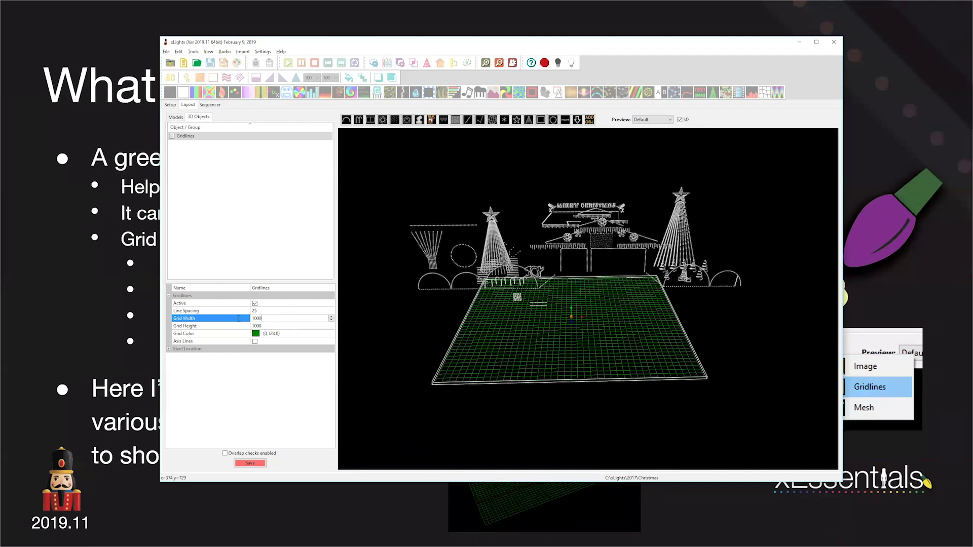
type("2000")
key("Return")
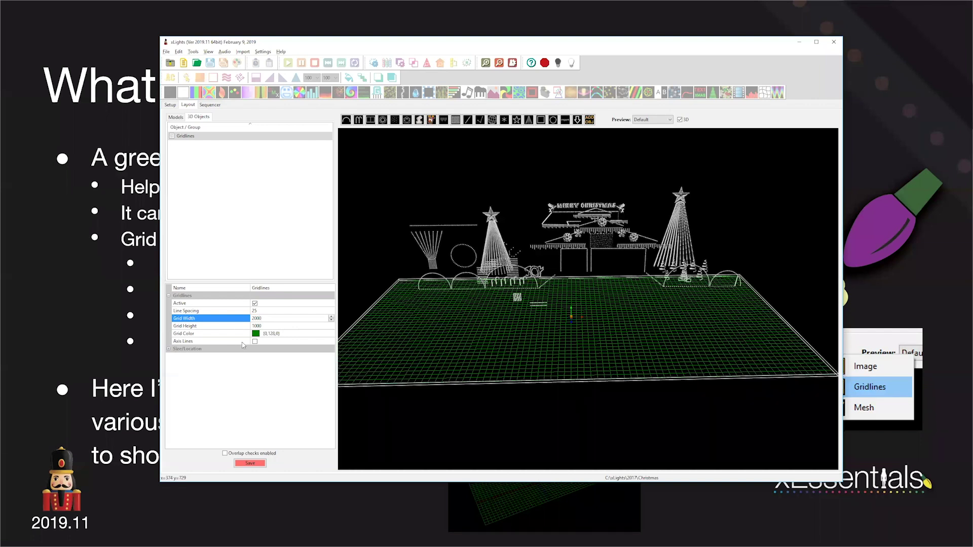
Try a dark blue Grid Color (16,18,112) on the Gridlines object
left_click(332, 335)
left_click(331, 334)
left_click(303, 94)
left_click(293, 86)
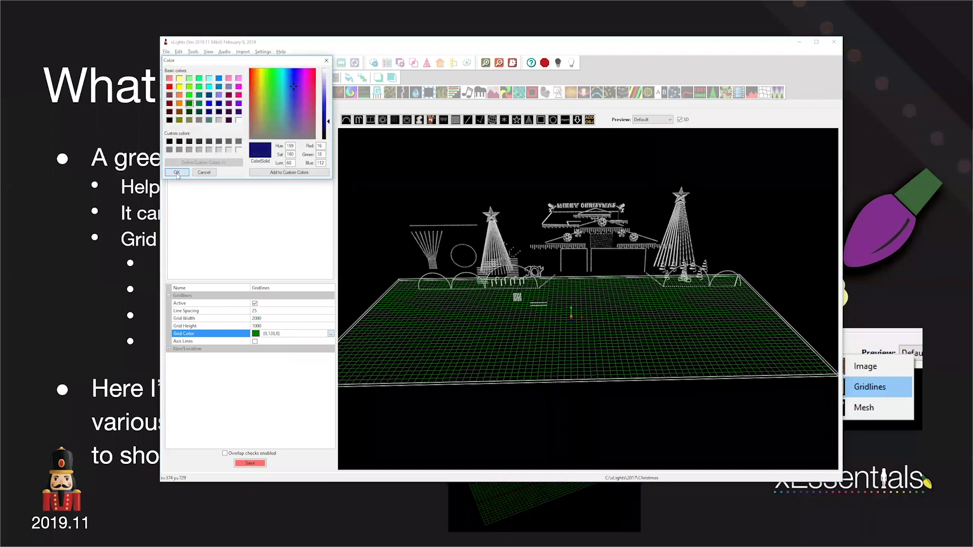
left_click(176, 173)
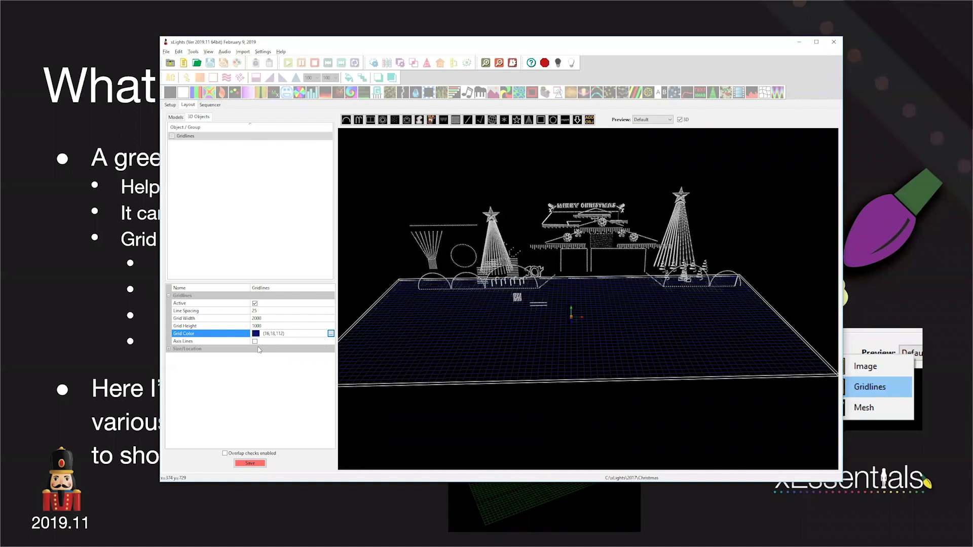
Enable Axis Lines on the Gridlines object and set its Grid Color to dark green
left_click(255, 341)
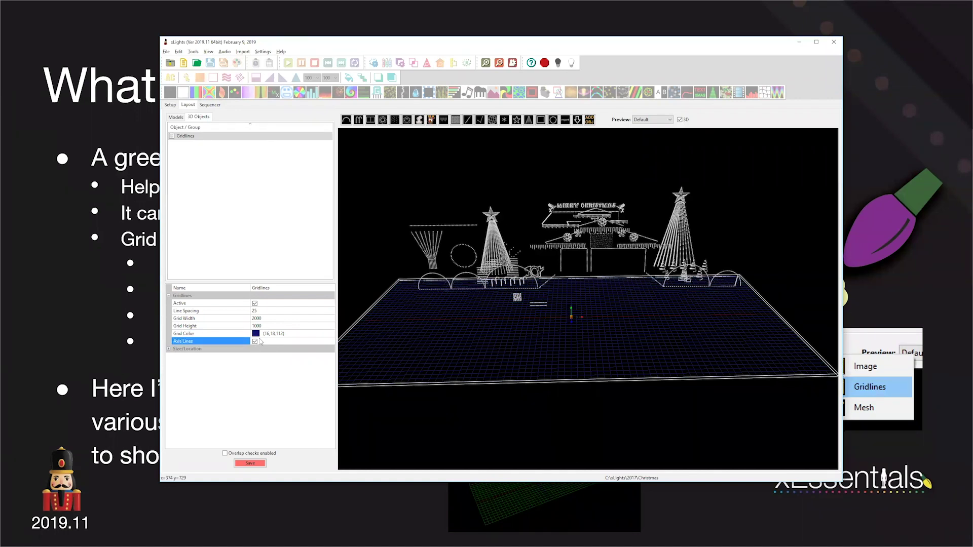
left_click(306, 334)
left_click(330, 334)
left_click(271, 80)
left_click(177, 173)
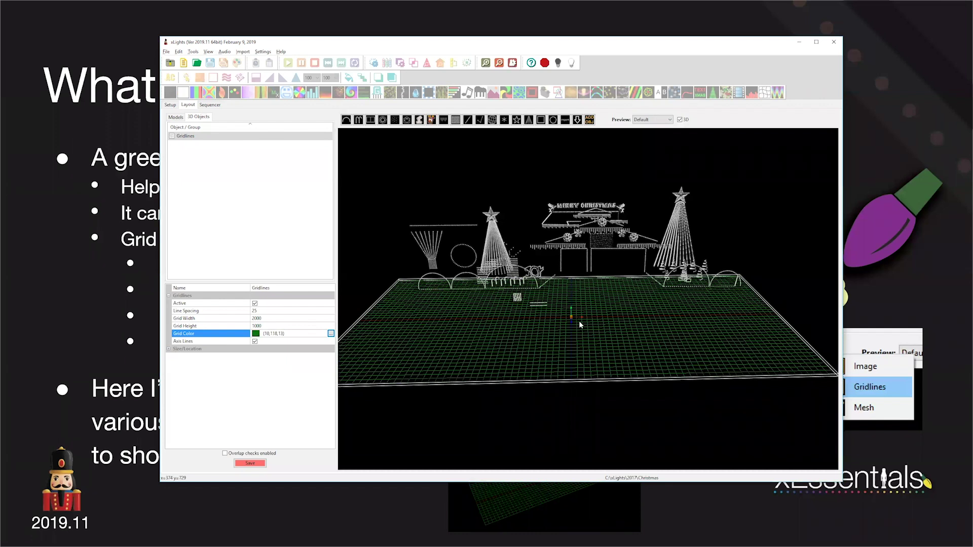
Inspect the axis lines from another angle, and disable Axis Lines on the Gridlines object
left_click_drag(608, 354, 573, 370)
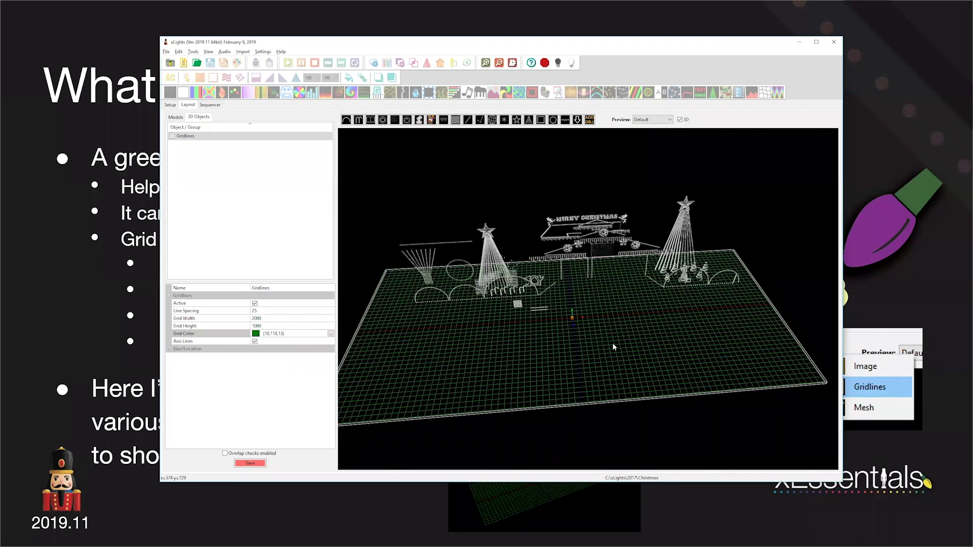
left_click(255, 342)
left_click_drag(607, 340, 607, 335)
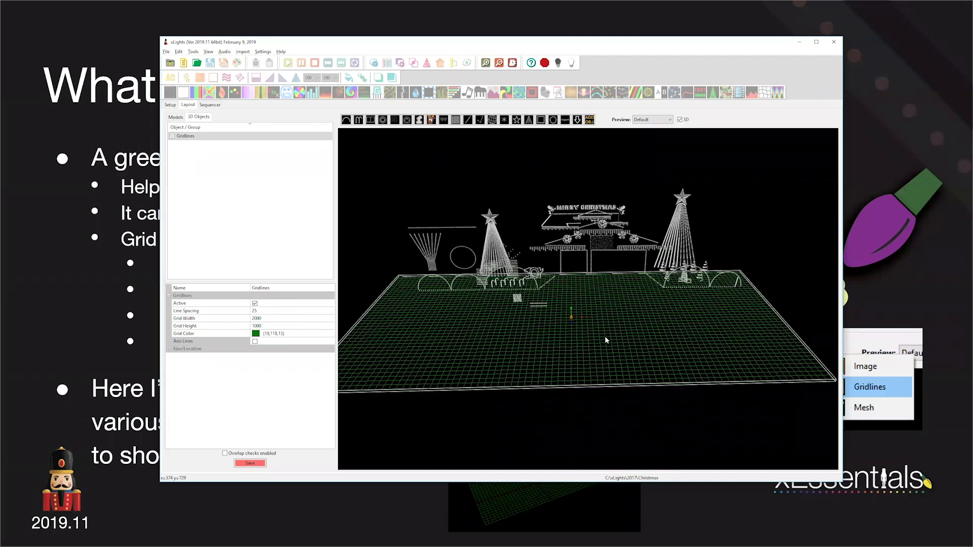
scroll(595, 347, "up", 1)
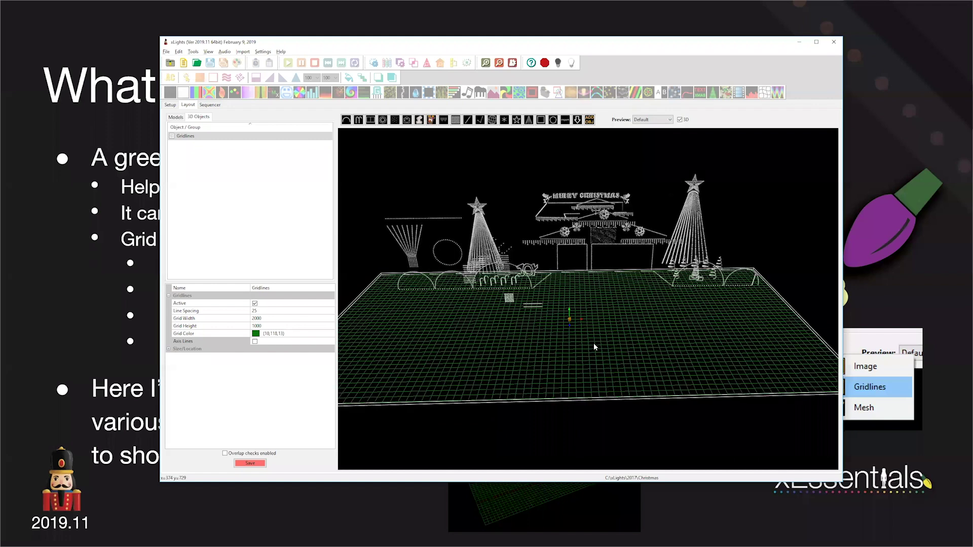
scroll(594, 344, "up", 2)
scroll(585, 273, "down", 3)
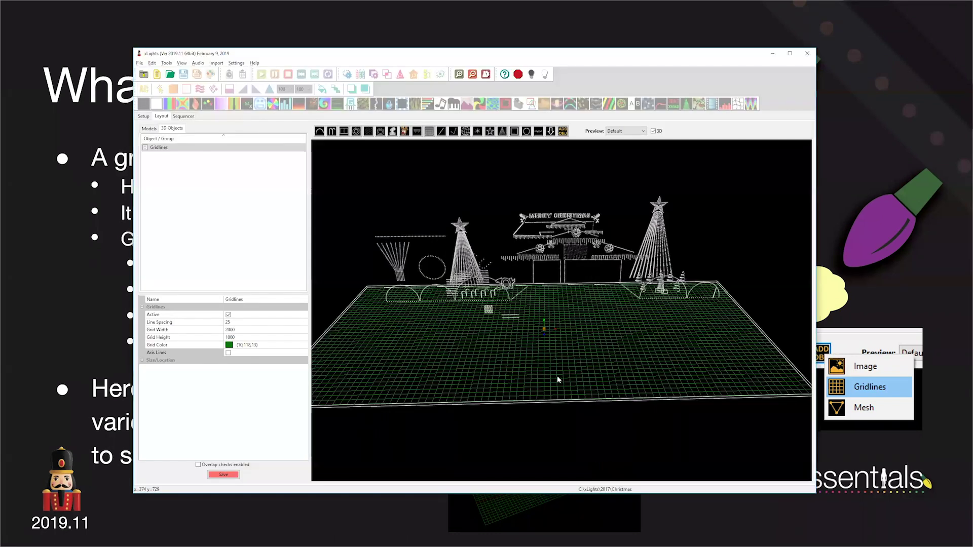
Toggle the Gridlines object's Active property off and back on, and deselect the object
left_click(228, 314)
left_click(228, 314)
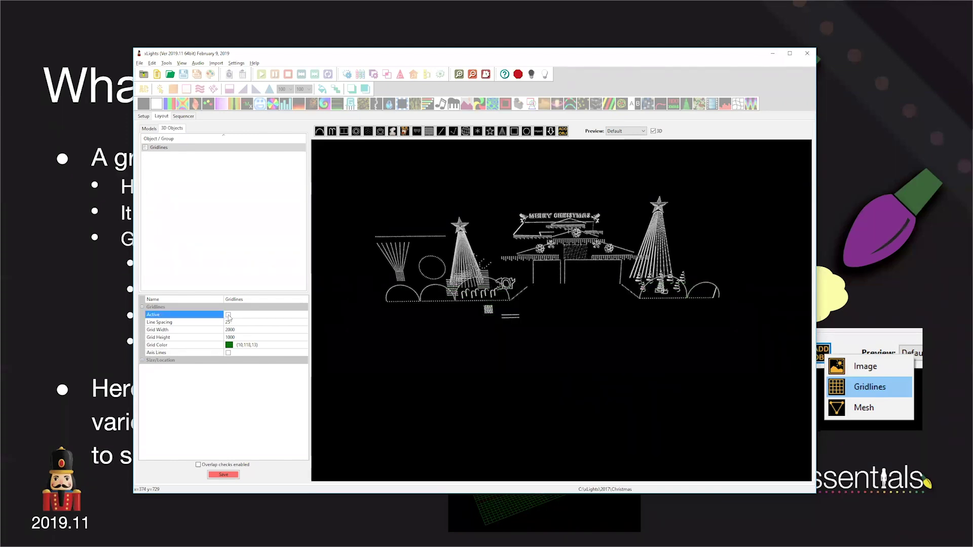
left_click(532, 423)
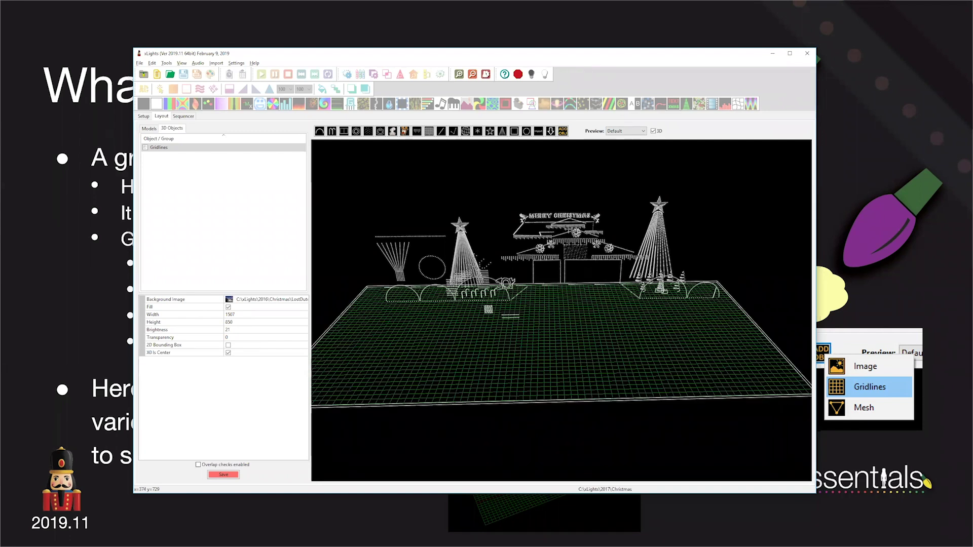
Advance the PowerPoint slide show to the "Managing 3D Objects" slide, switch back to xLights, and move its window aside
left_click(751, 118)
left_click(650, 120)
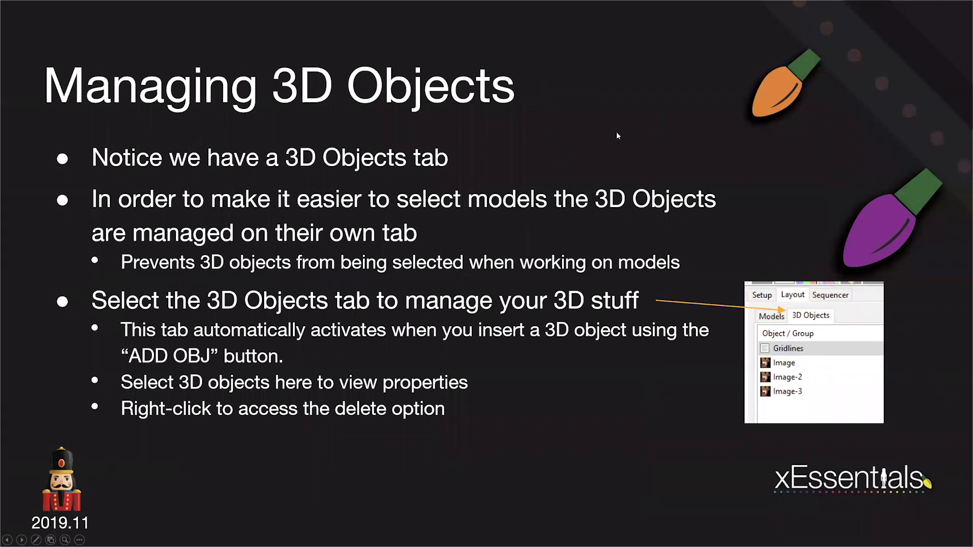
key("alt+Tab")
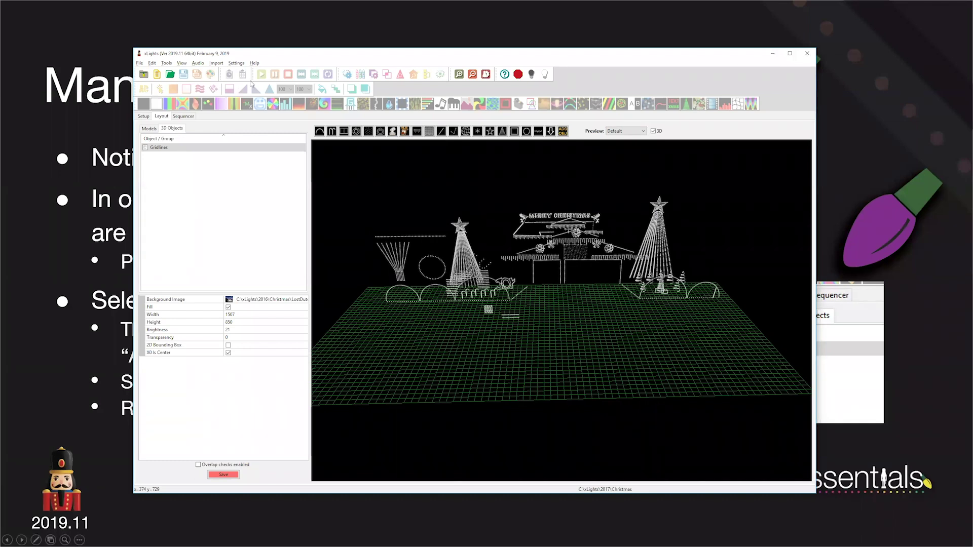
left_click_drag(290, 58, 390, 52)
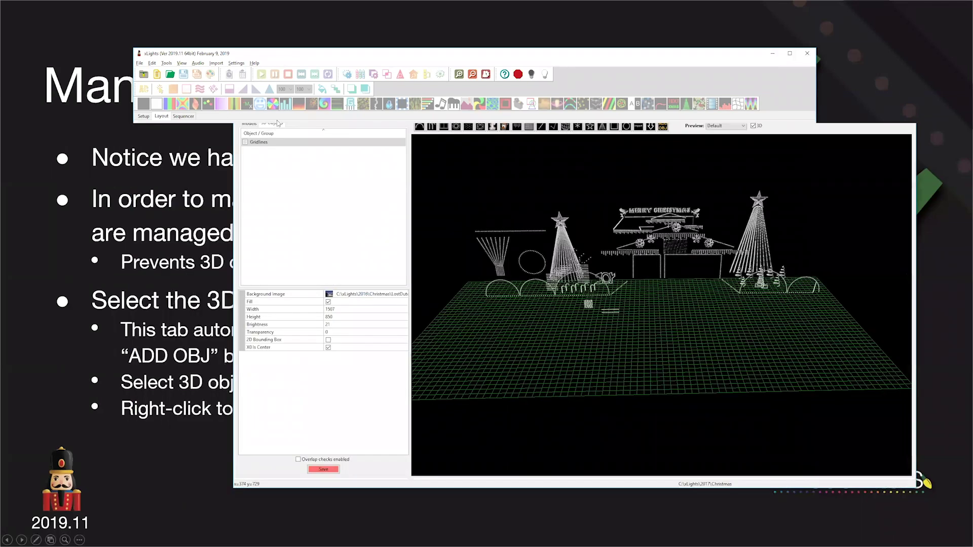
Compare the Models and 3D Objects lists, and check which items can be picked in the preview while 3D Objects is active
left_click(249, 123)
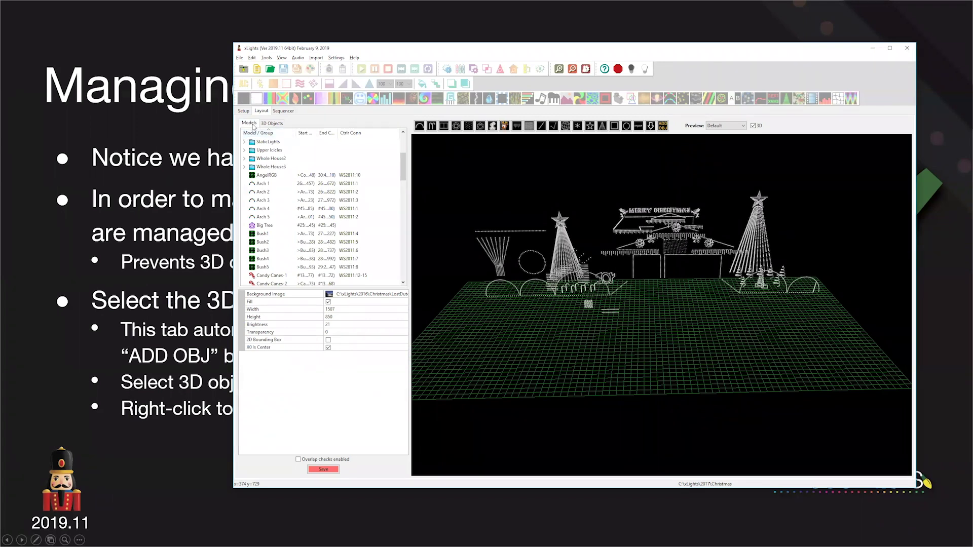
left_click(271, 124)
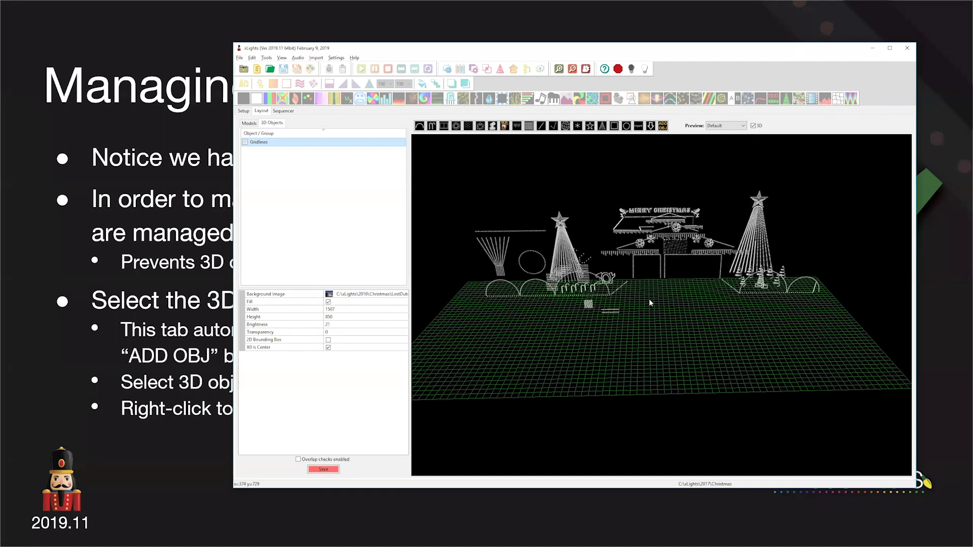
left_click(593, 297)
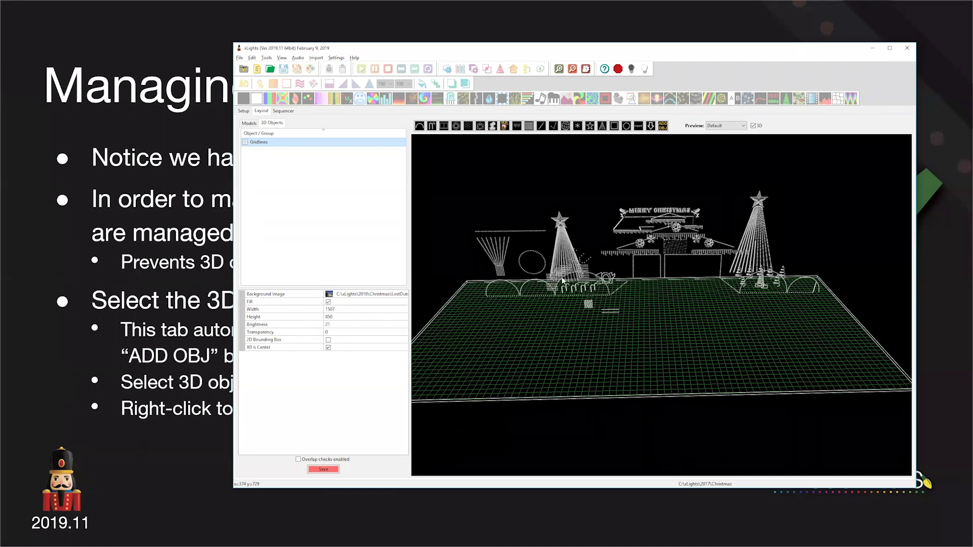
left_click(501, 233)
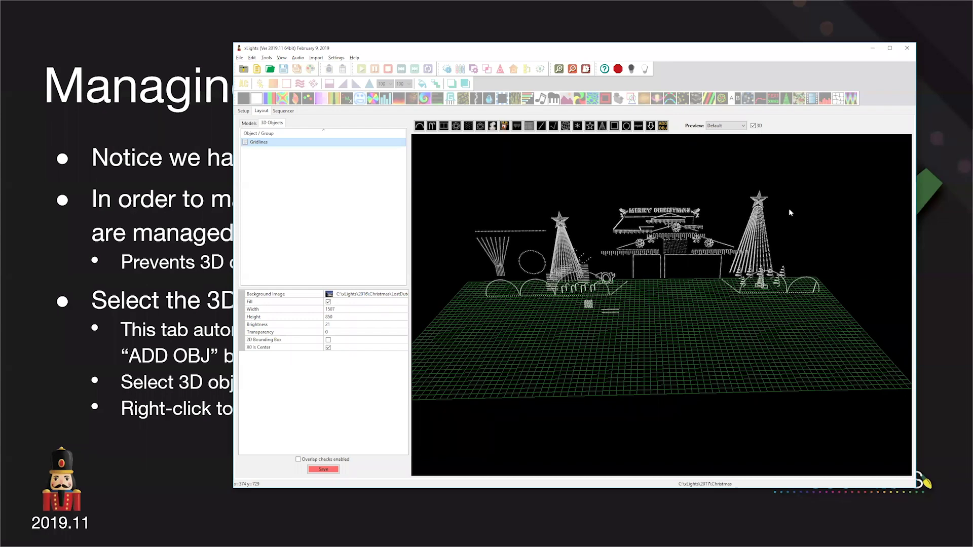
left_click(700, 328)
left_click(654, 414)
left_click(680, 379)
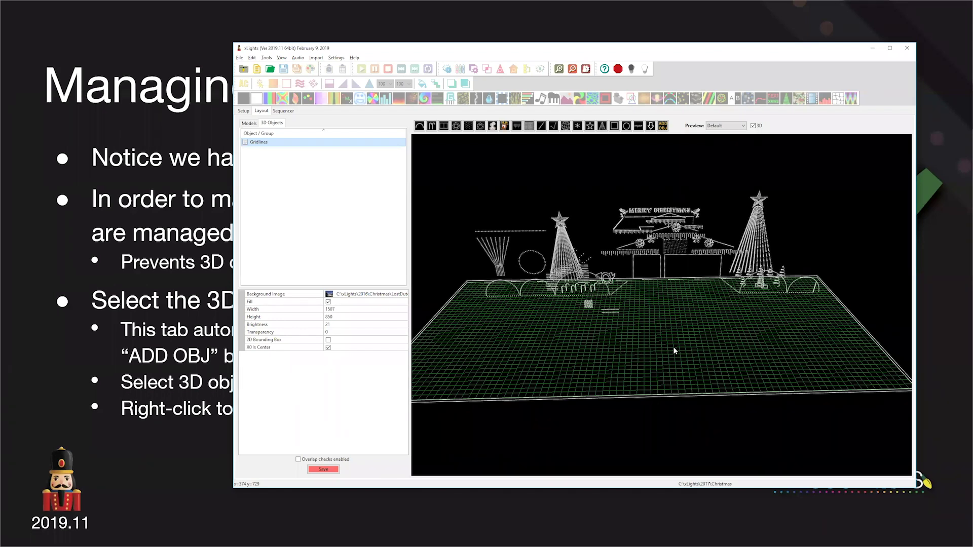
left_click(590, 249)
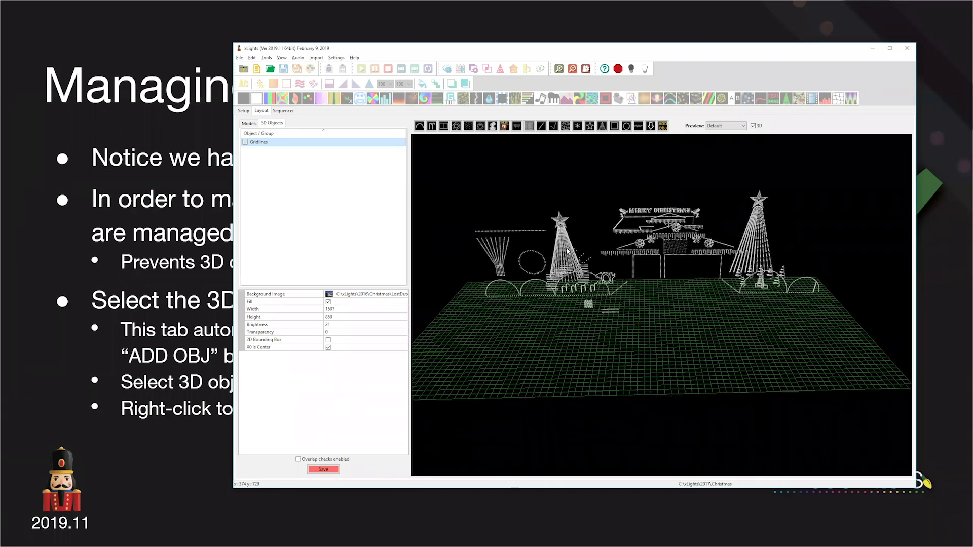
left_click(691, 274)
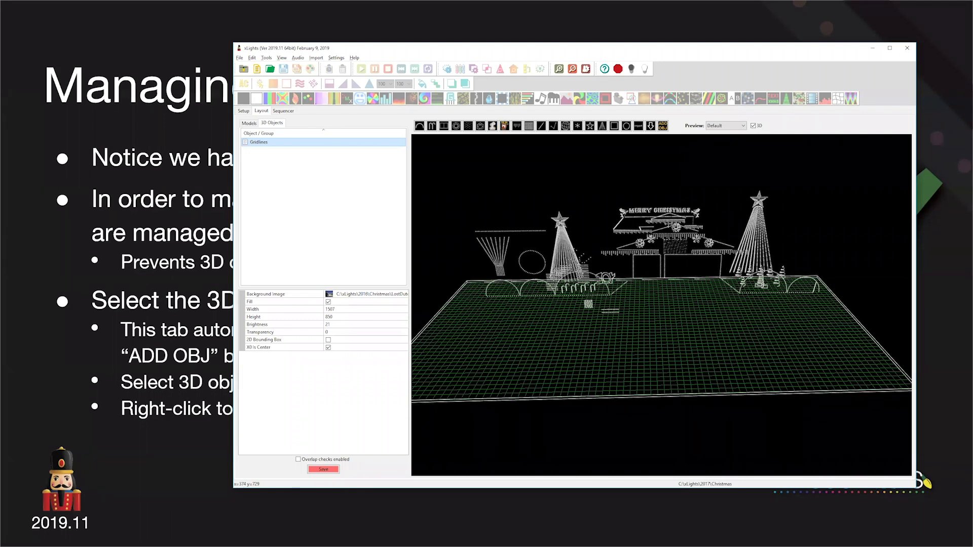
Check how the gridlines respond in the preview with the Models list and with the 3D Objects list active
left_click(249, 123)
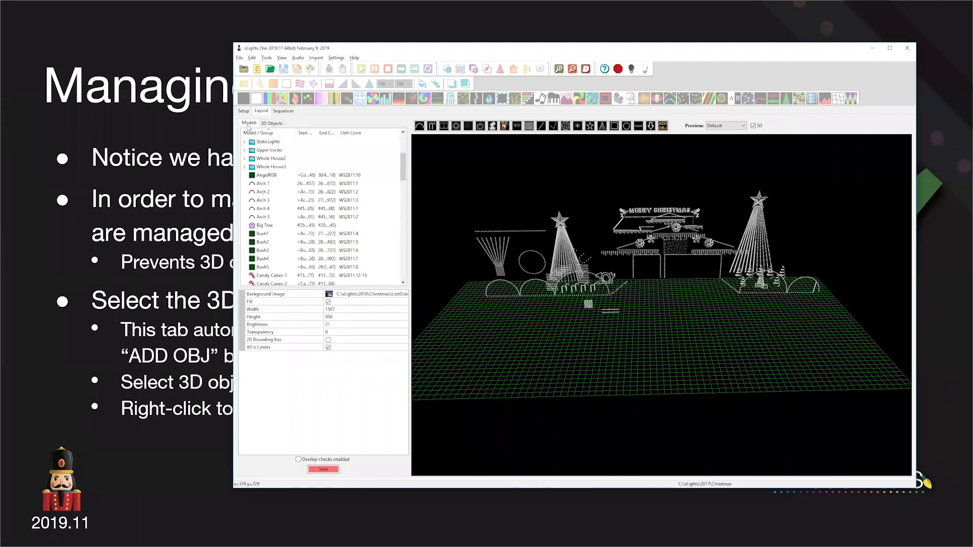
left_click(272, 123)
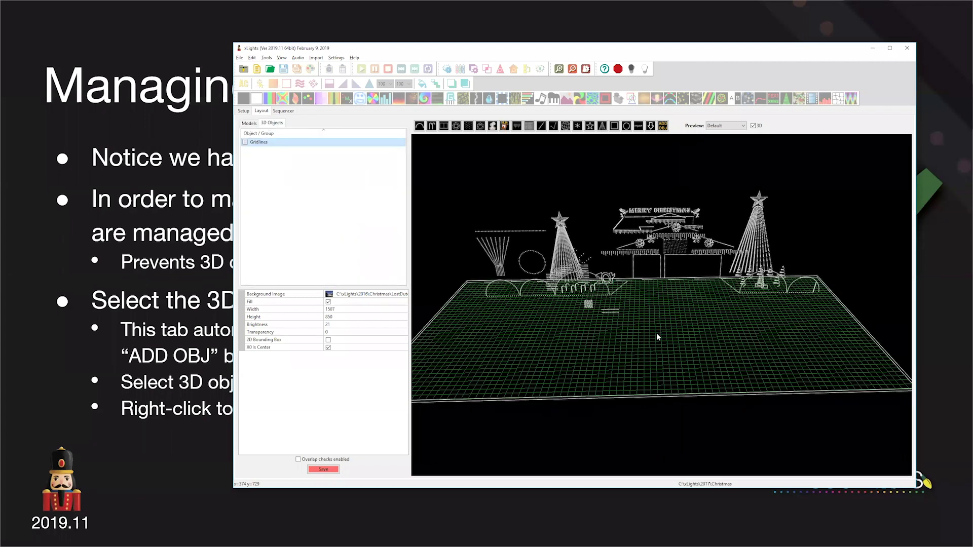
left_click(707, 406)
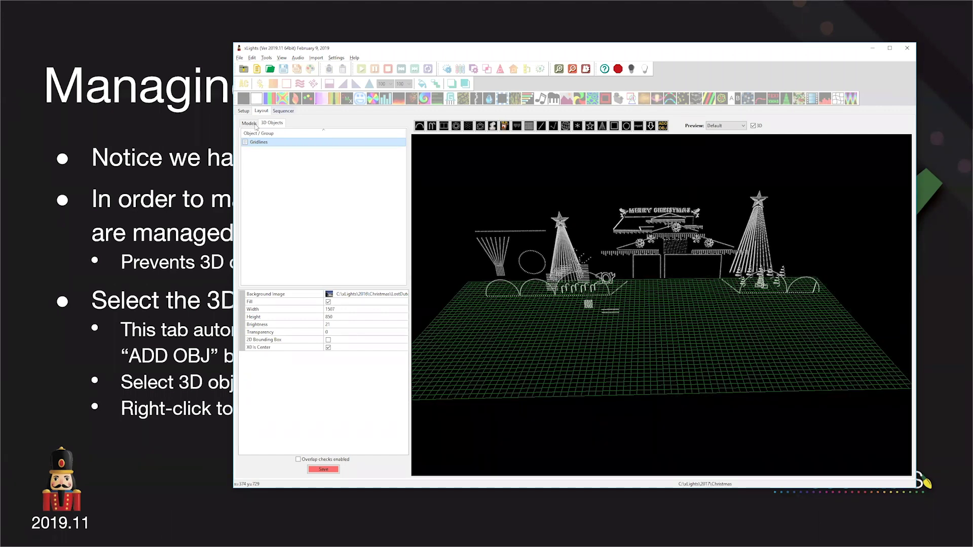
With the Models list active, add a second Gridlines object, and delete it from the 3D Objects list
left_click(254, 124)
left_click(663, 127)
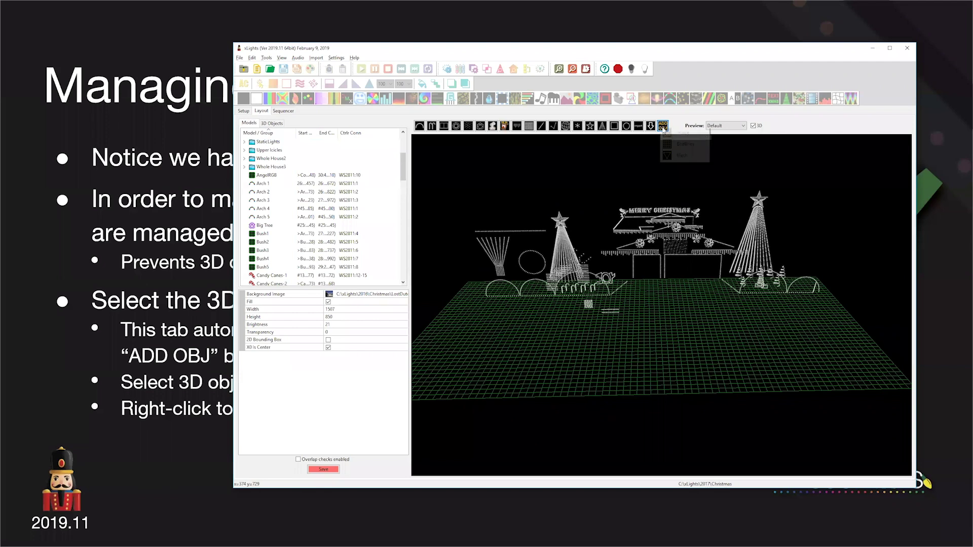
left_click(681, 145)
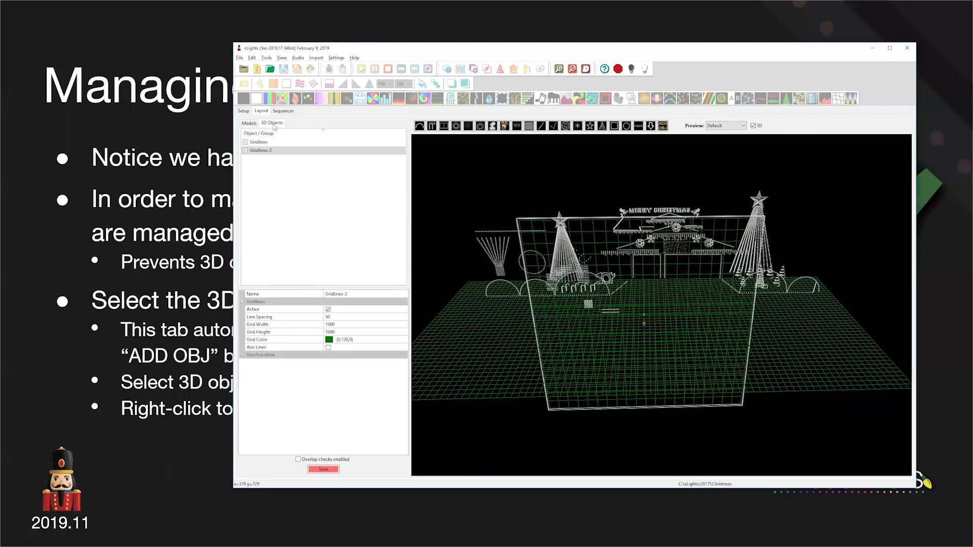
right_click(261, 151)
left_click(280, 158)
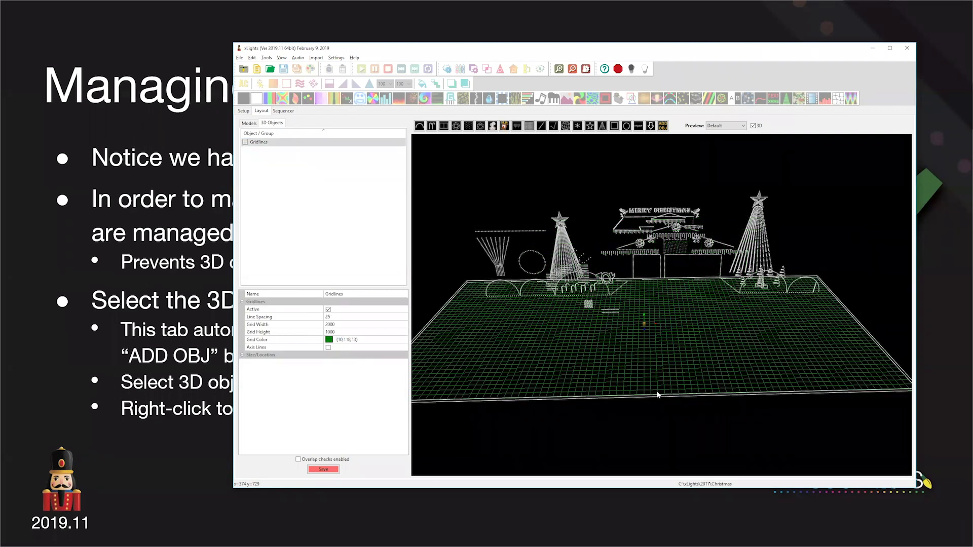
Switch to the PowerPoint slide show and advance to the "How do I get my house back?" slide
left_click_drag(658, 425, 676, 386)
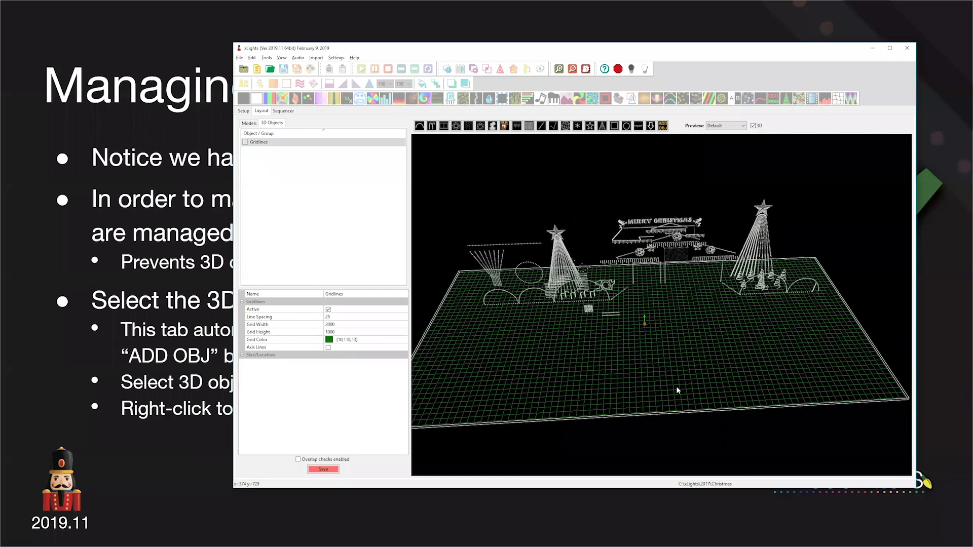
left_click_drag(717, 411, 717, 371)
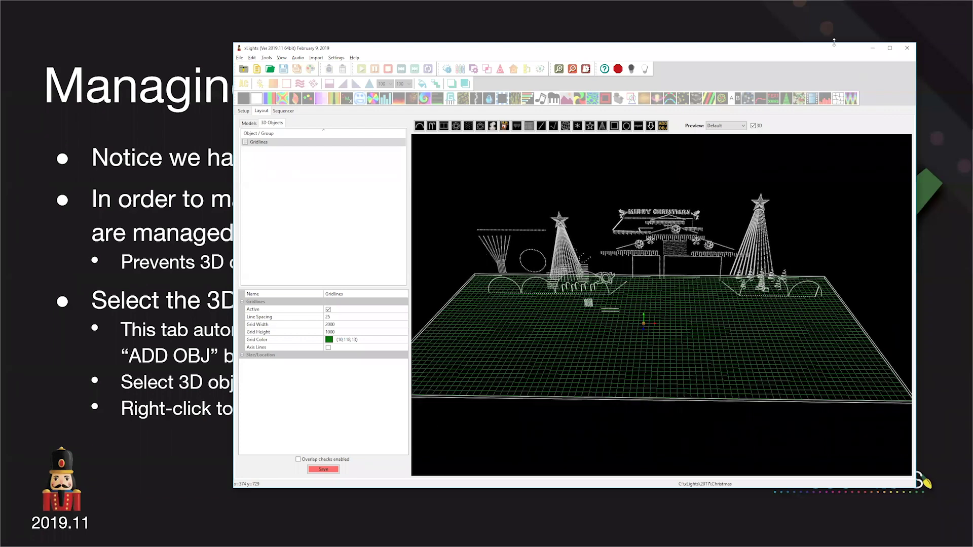
left_click(616, 15)
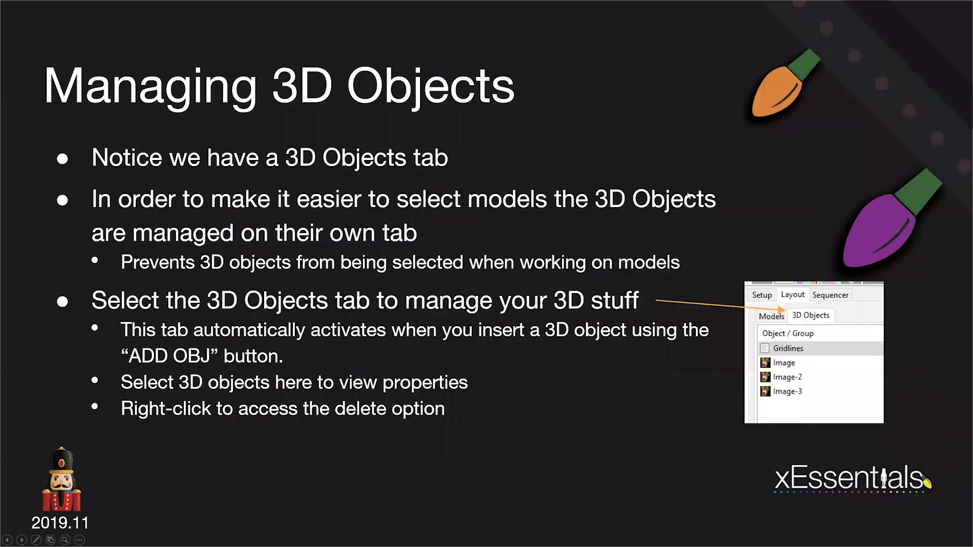
left_click(665, 296)
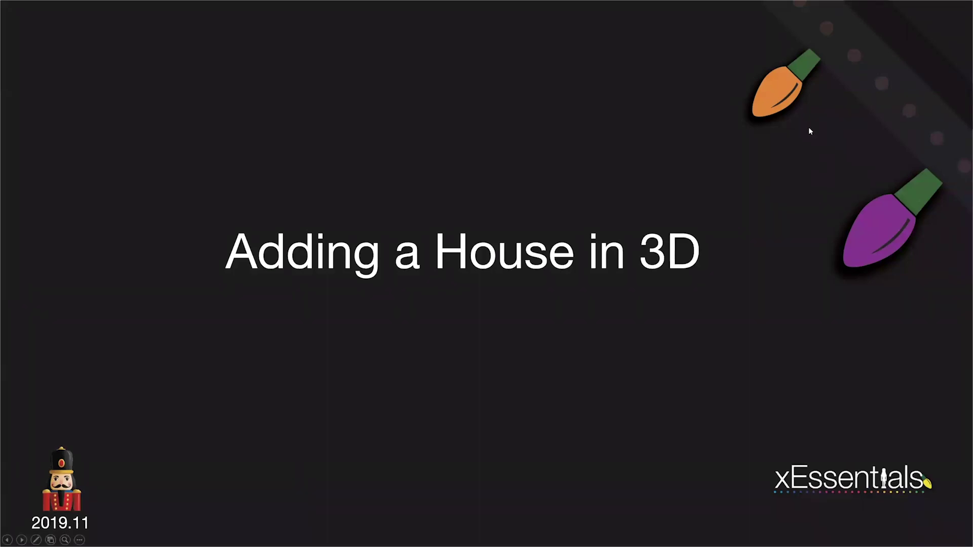
key("Right")
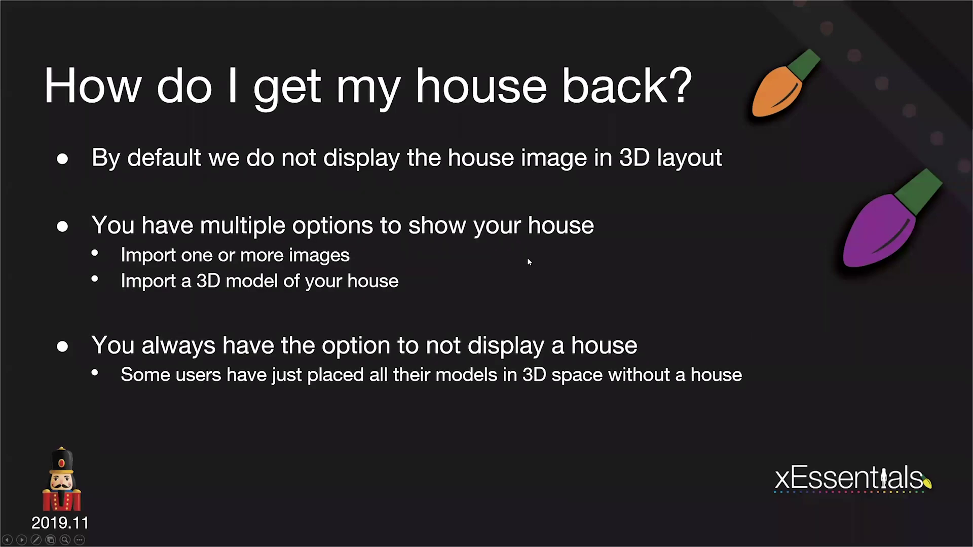
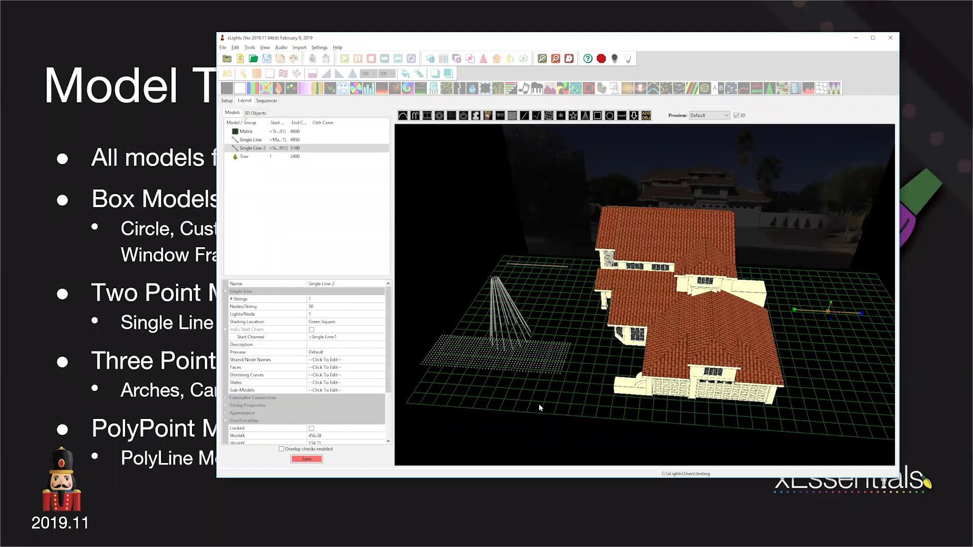
Add a second Tree model on the grid between the existing tree and the house, and inspect its placement
left_click_drag(542, 399, 586, 353)
left_click_drag(587, 128, 563, 316)
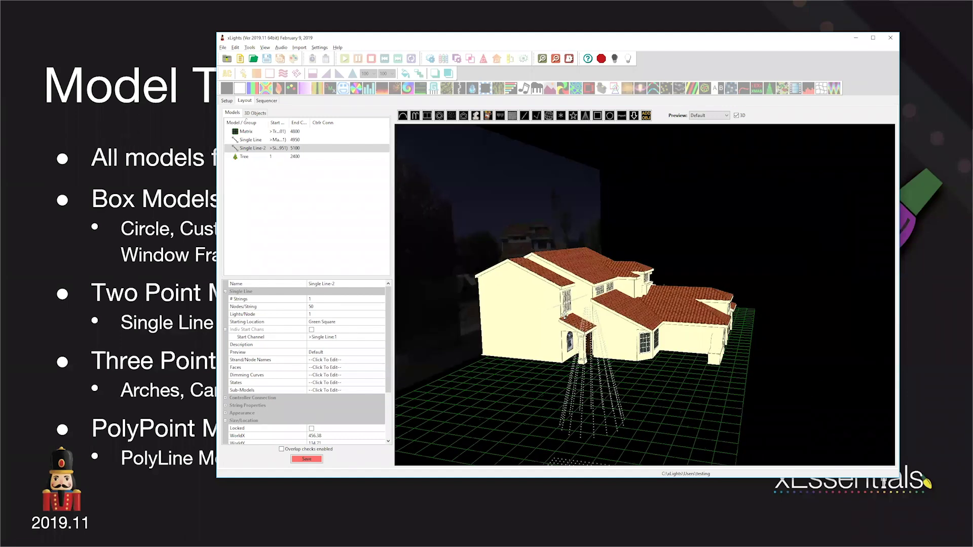
mouse_move(579, 396)
left_mouse_down()
mouse_move(606, 390)
mouse_move(572, 415)
left_mouse_up()
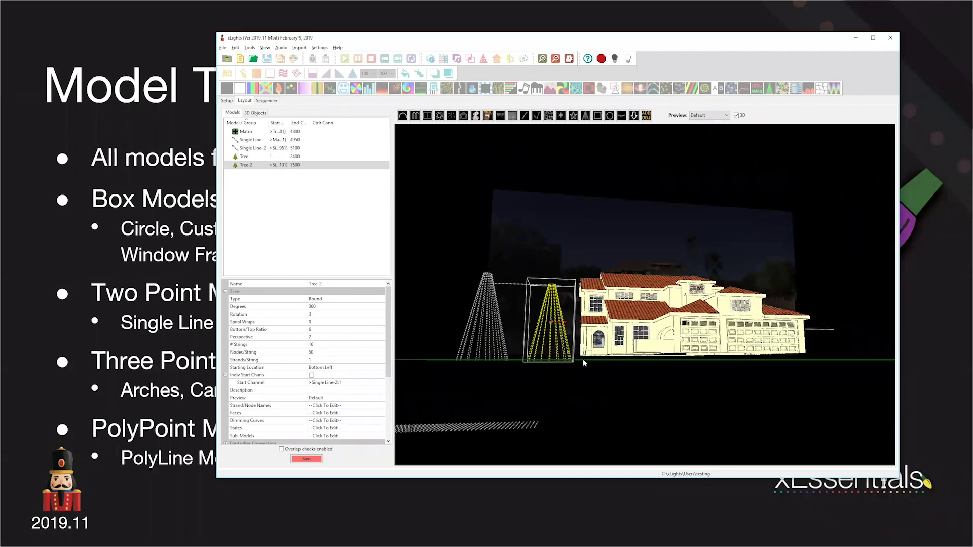
left_click_drag(581, 363, 589, 387)
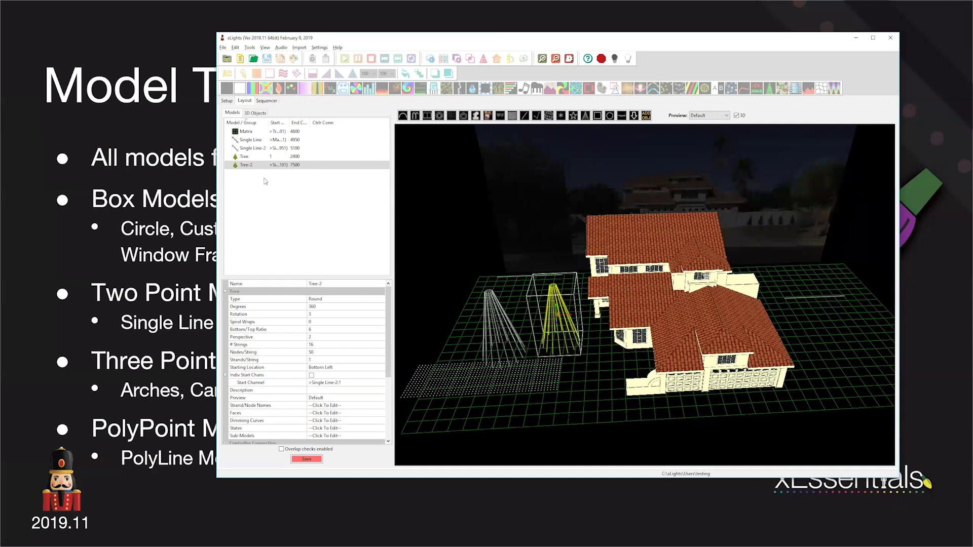
Delete the Tree-2 and Tree models from the Models list
right_click(246, 165)
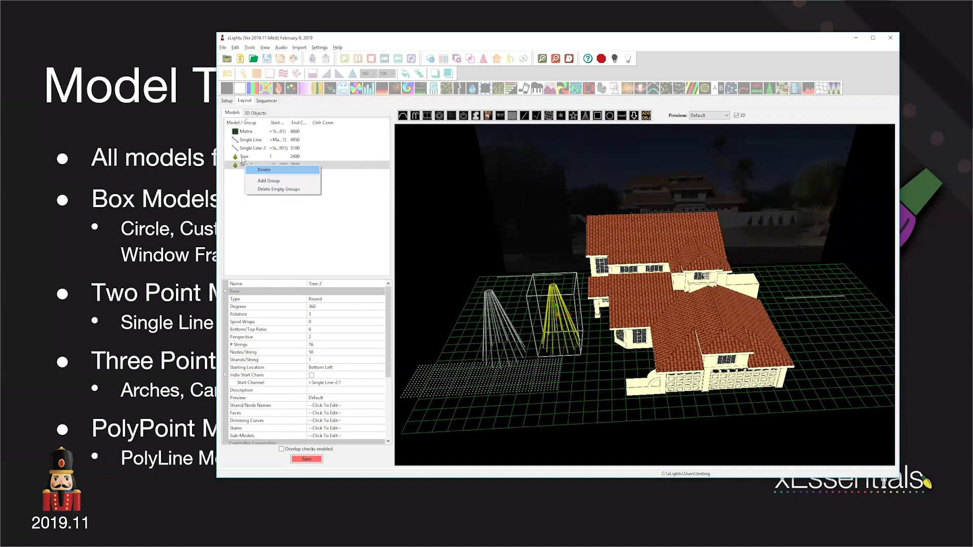
key("Return")
right_click(259, 166)
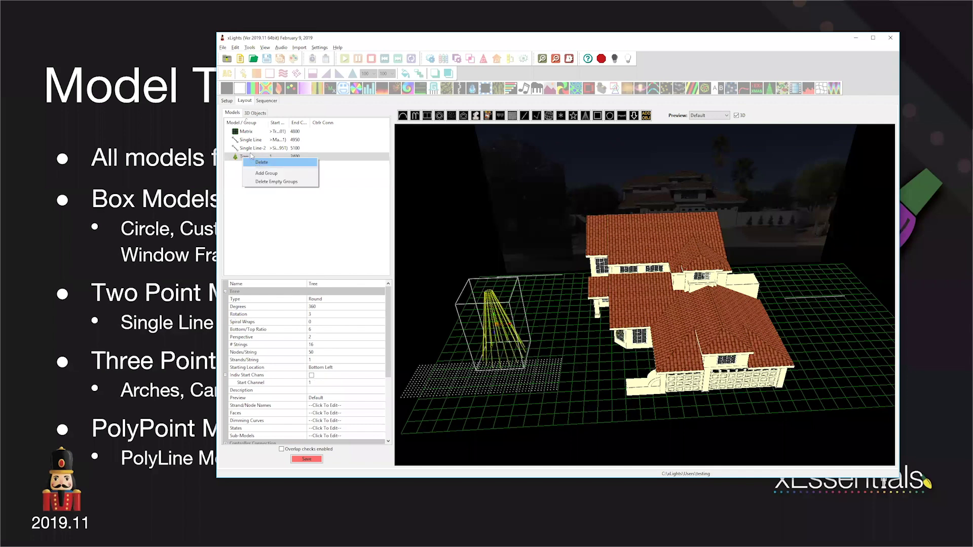
left_click(266, 171)
Delete the remaining Single Line-2, Single Line and Matrix models so that the Models list is empty
right_click(251, 149)
left_click(261, 152)
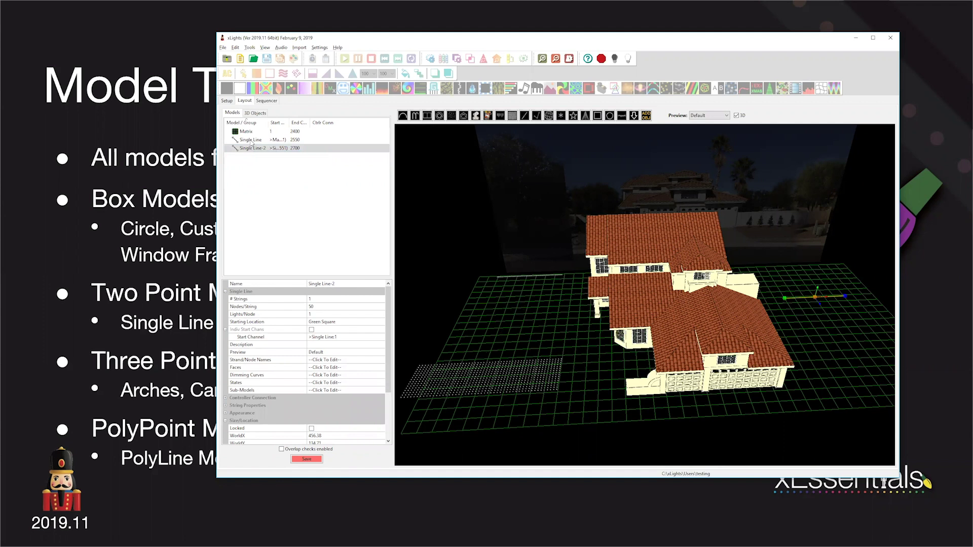
right_click(251, 143)
left_click(270, 147)
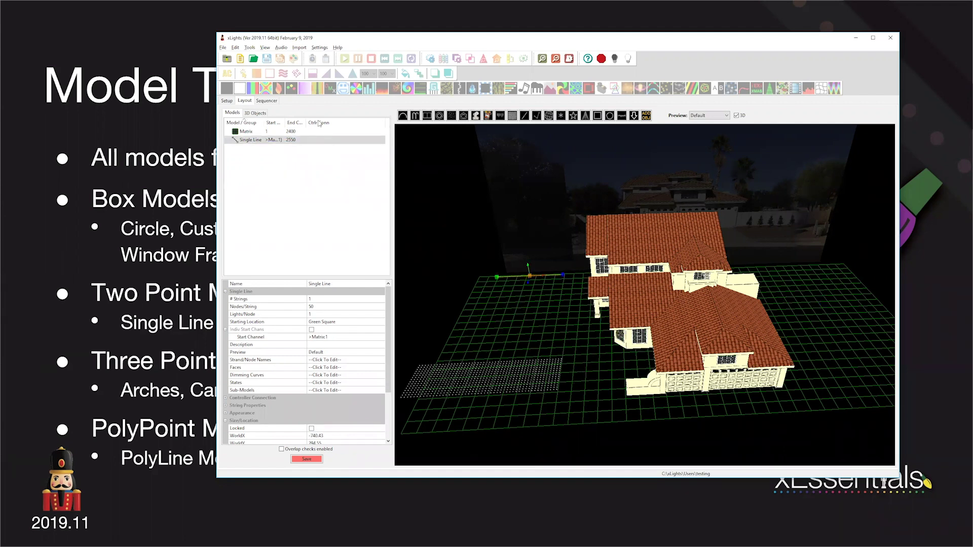
right_click(251, 139)
left_click(270, 144)
right_click(249, 132)
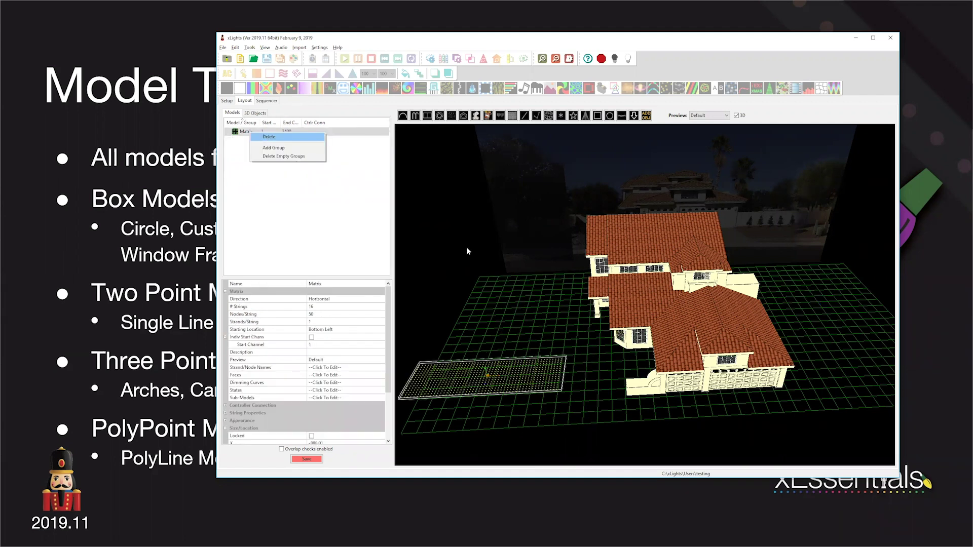
key("Return")
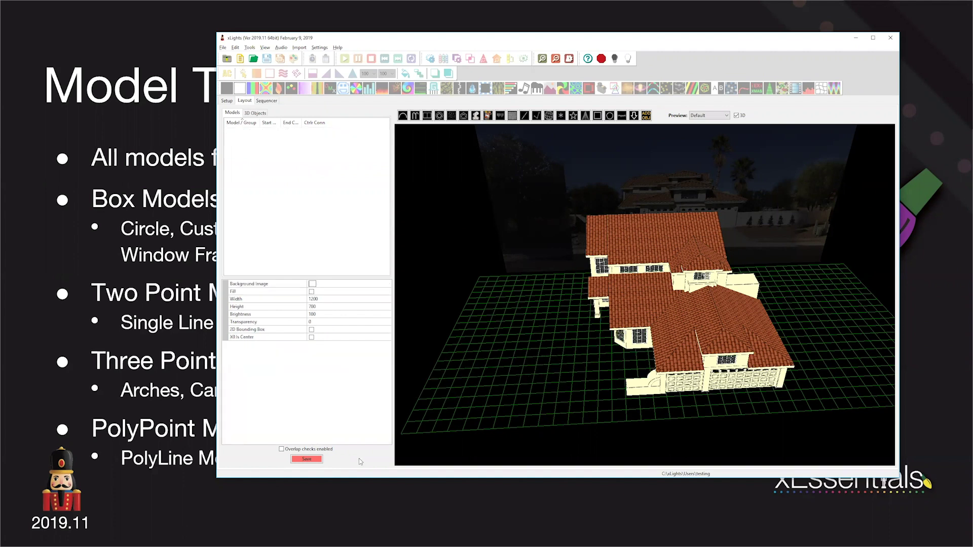
Switch to the slide show, advance to the "Tree & Sphere Models" slide, and return to xLights
left_click(365, 510)
left_click(713, 242)
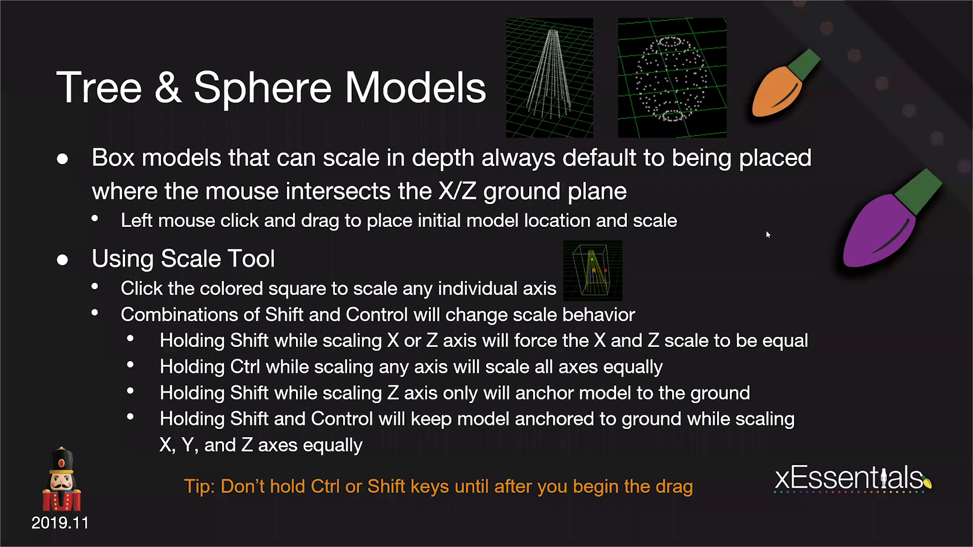
key("alt+Tab")
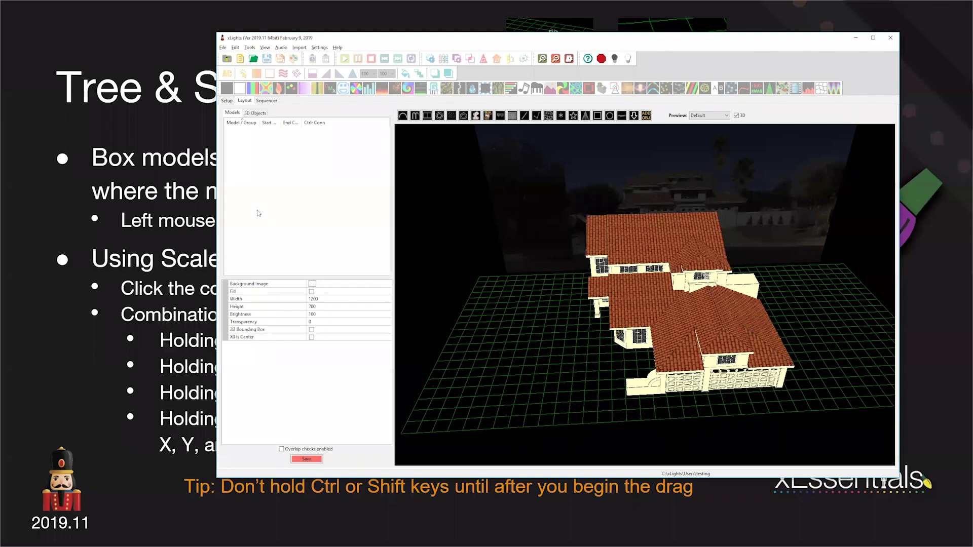
Delete the Mesh and Image objects from the 3D Objects list, keeping only Gridlines
left_click(255, 113)
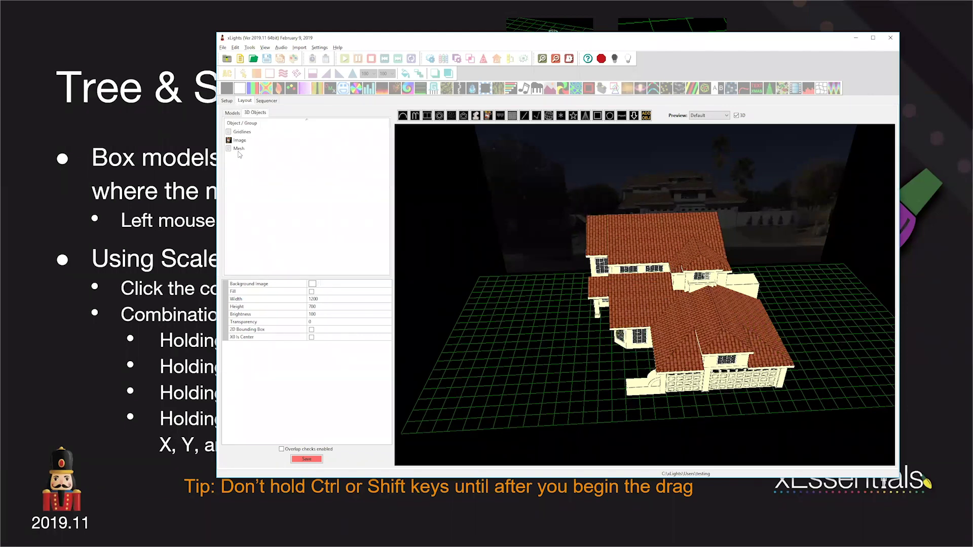
right_click(241, 148)
left_click(260, 155)
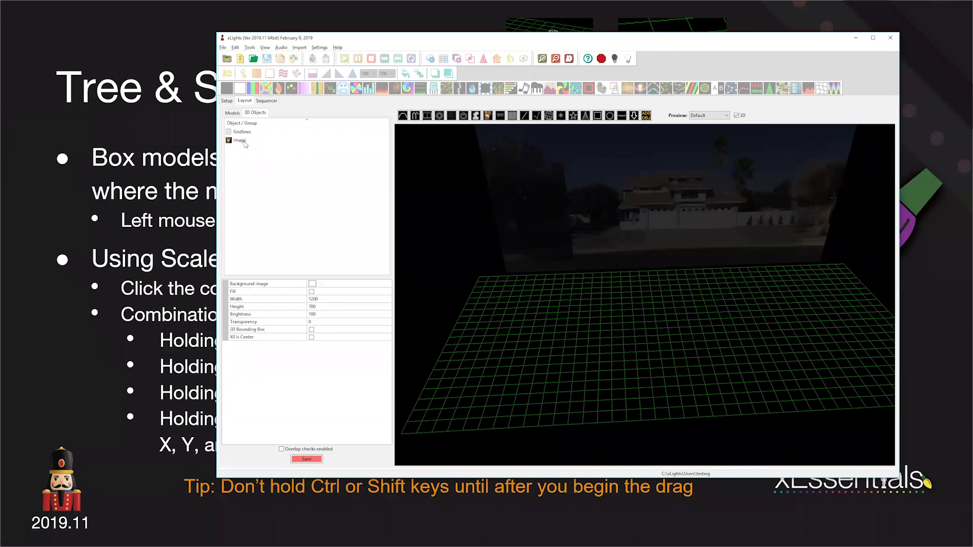
key("Delete")
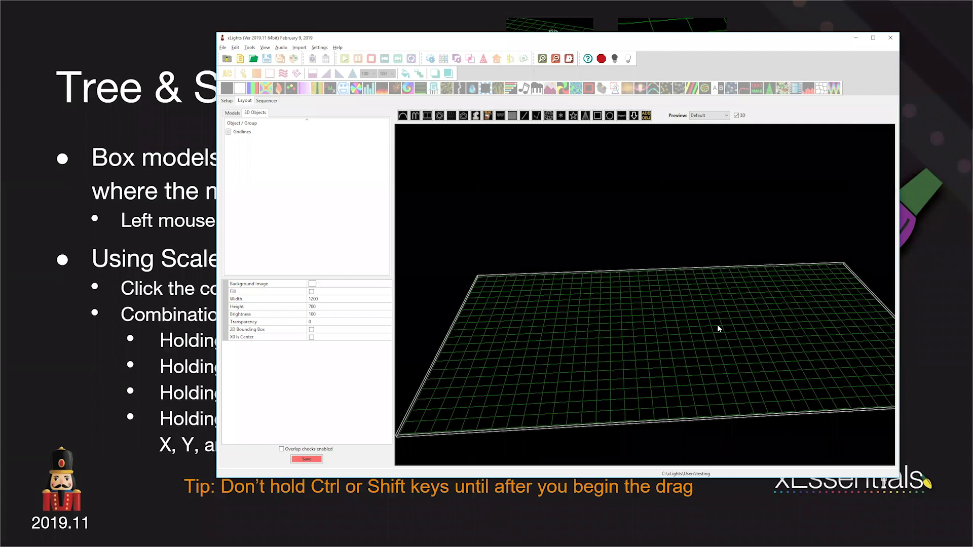
With the Models list active, add two Tree models on the empty grid, one near the left side and one toward the back right
left_click_drag(718, 325, 713, 326)
middle_click_drag(716, 324, 711, 315)
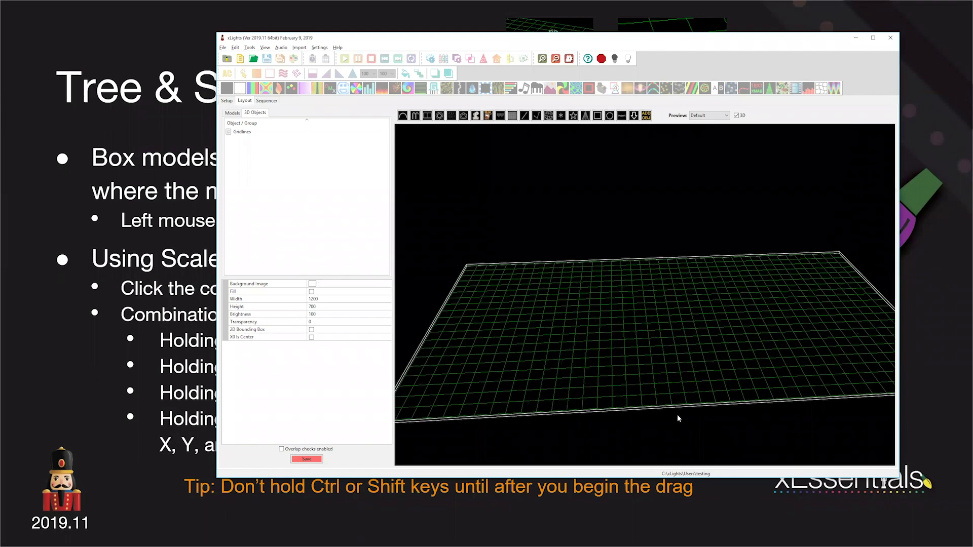
middle_click_drag(677, 414, 663, 380)
left_click(243, 132)
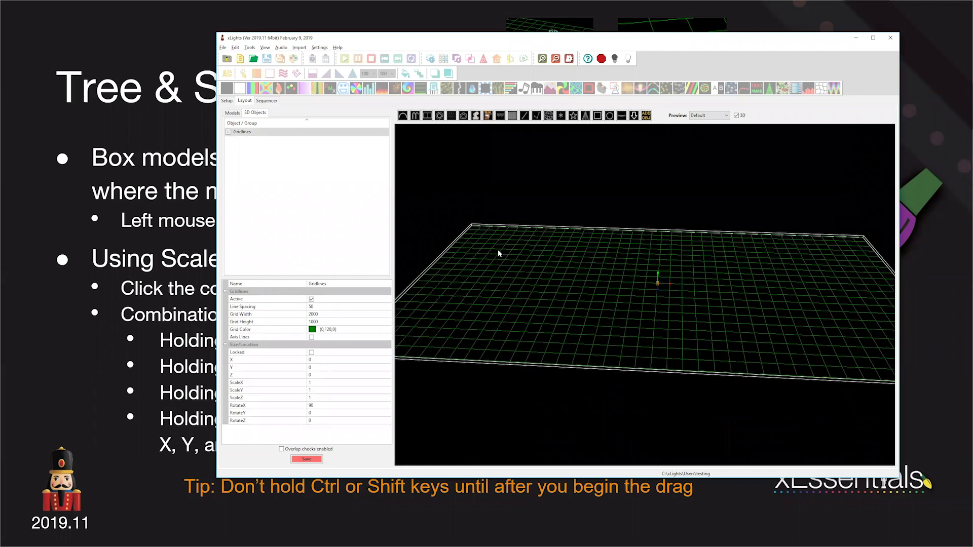
left_click_drag(582, 252, 585, 251)
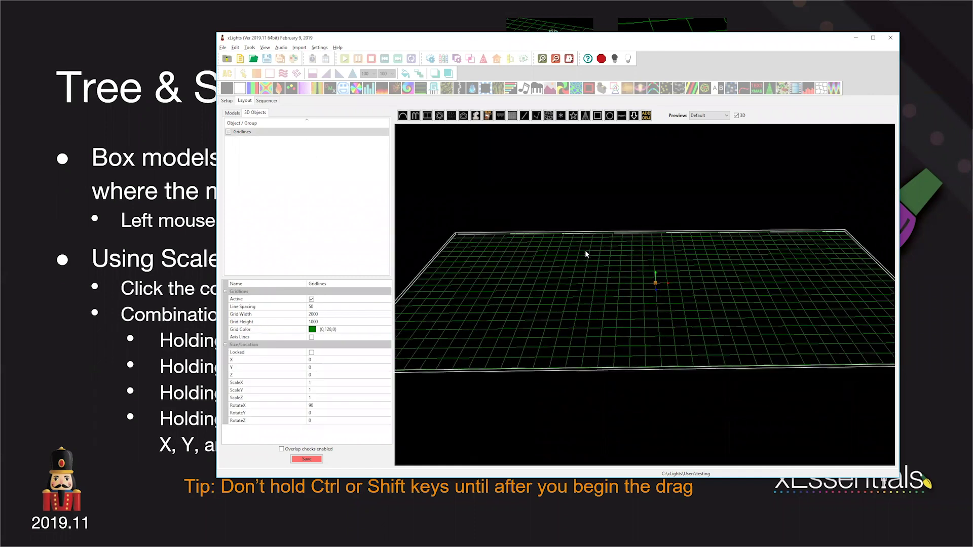
left_click(638, 216)
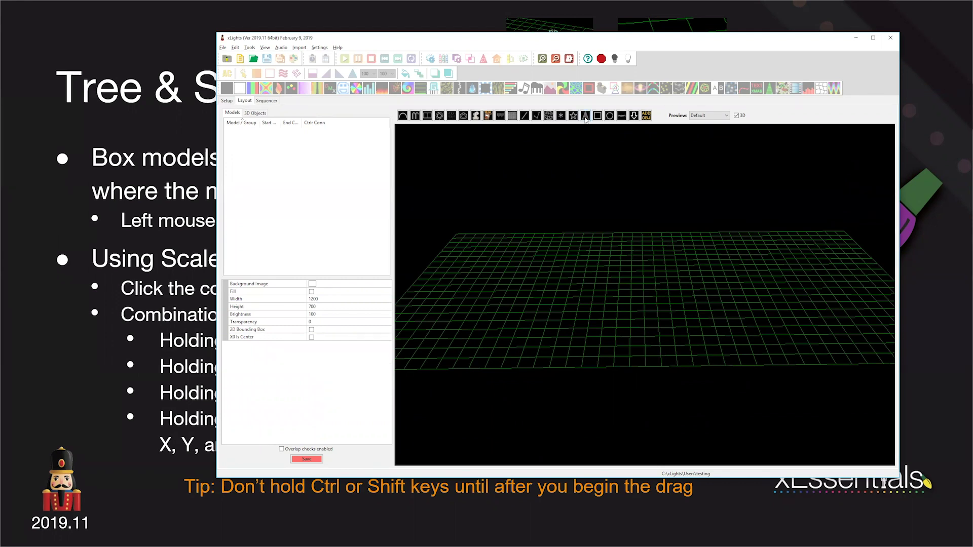
left_click(585, 116)
left_click(585, 117)
left_click_drag(540, 305, 586, 199)
left_click(585, 116)
left_click_drag(728, 265, 730, 241)
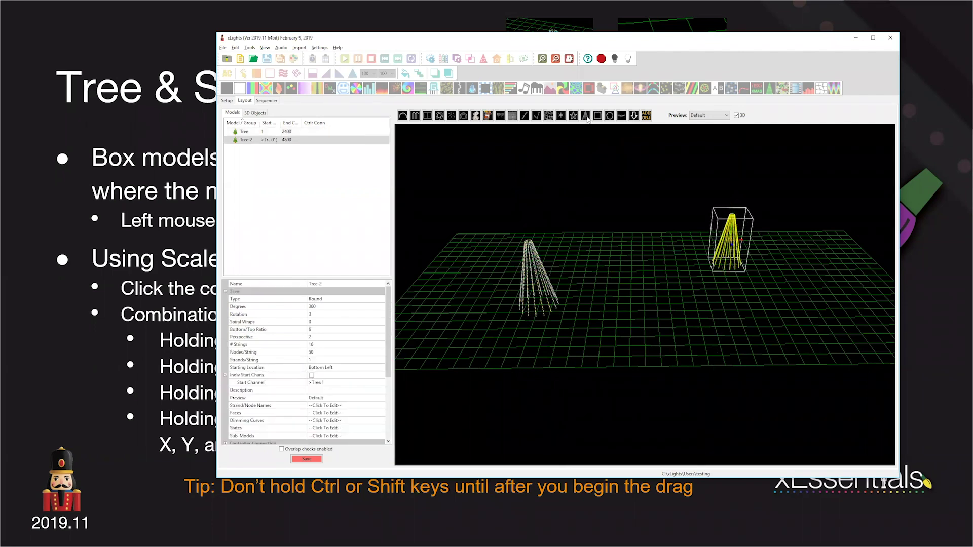
Add a third Tree model at the back of the grid between the first two, and a fourth at the front centre
left_click_drag(637, 249, 637, 232)
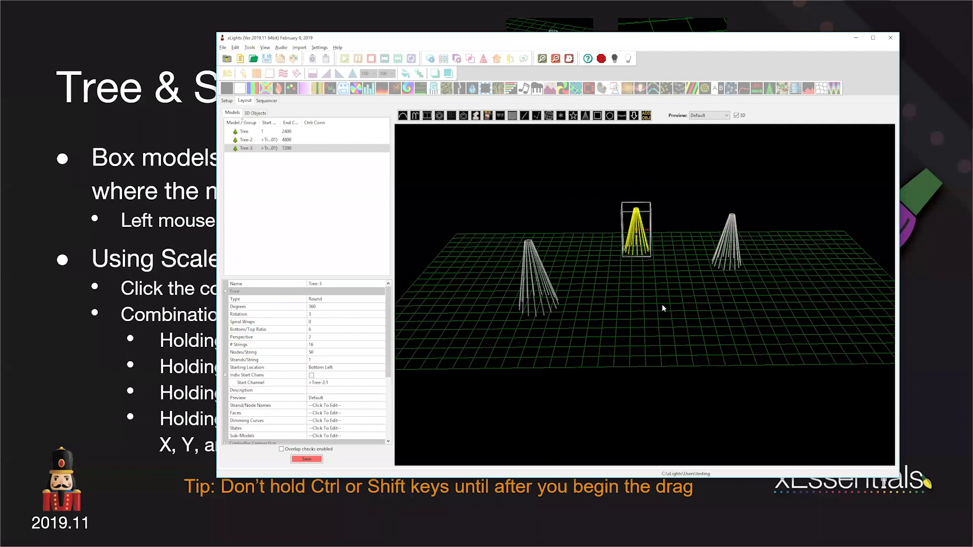
left_click(586, 117)
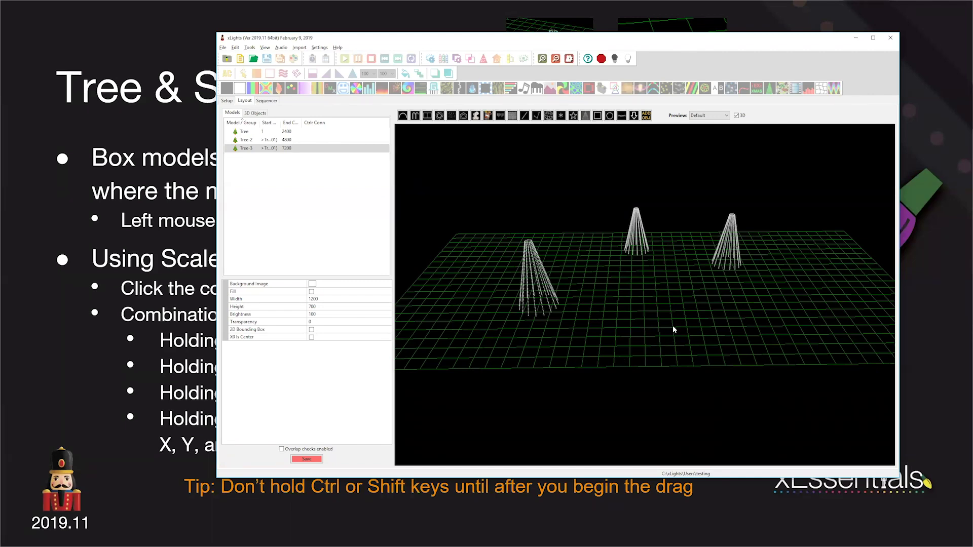
left_click_drag(672, 325, 680, 298)
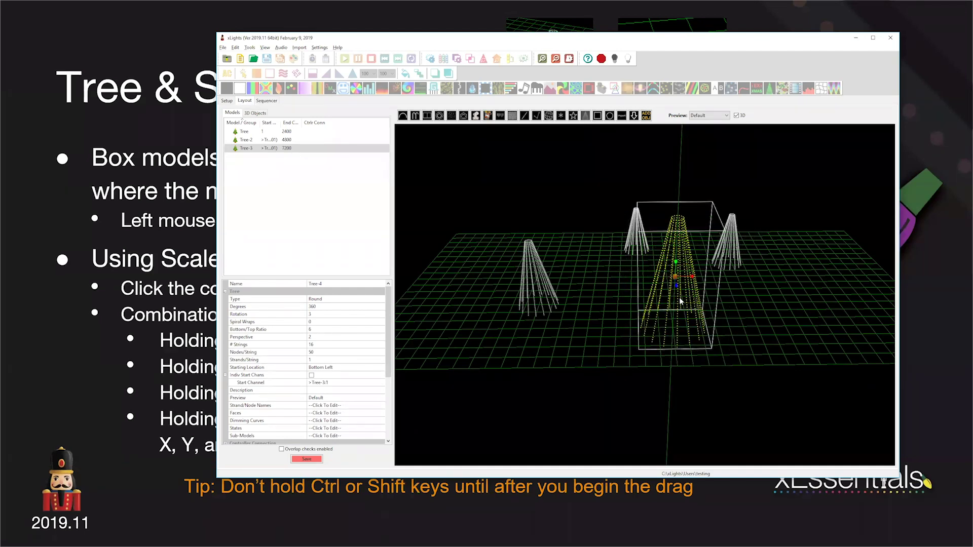
Change Tree-4 to its scale handles and resize it along individual axes
left_click_drag(769, 343, 663, 377)
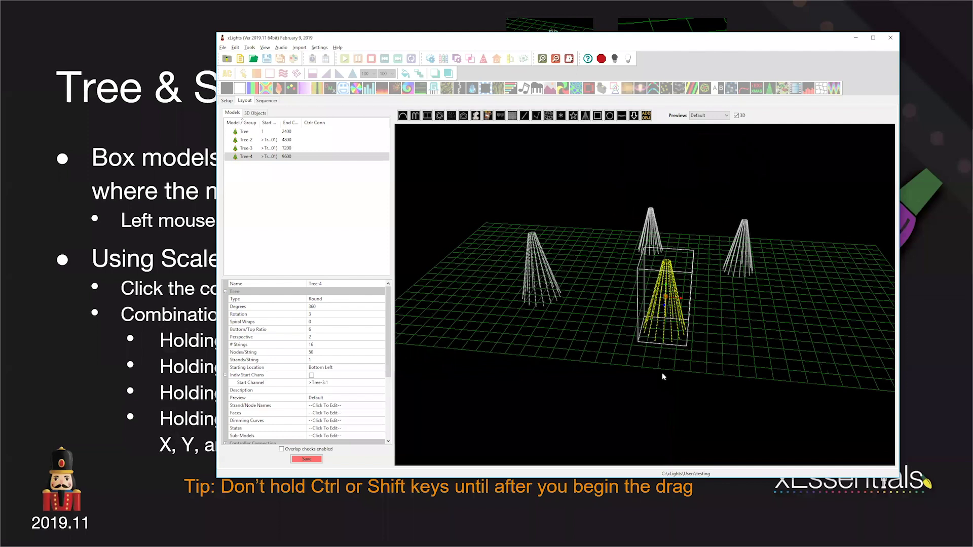
left_click_drag(661, 373, 662, 310)
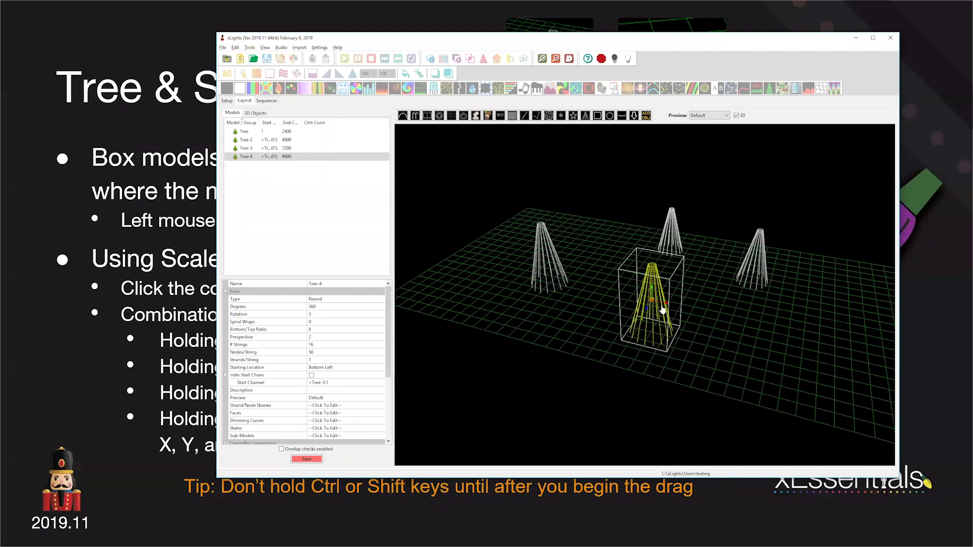
scroll(662, 310, "up", 3)
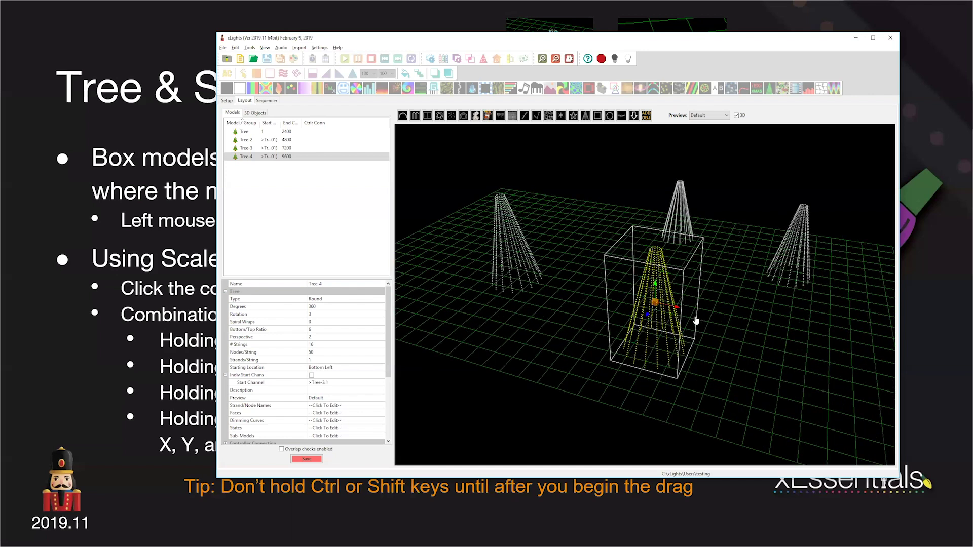
scroll(695, 320, "up", 2)
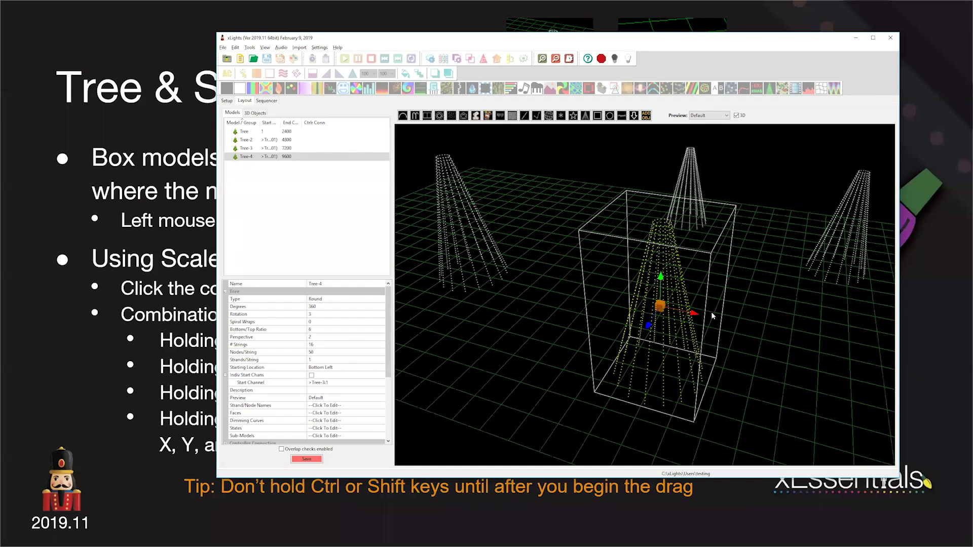
left_click(698, 317)
left_click_drag(677, 322, 669, 240)
left_click_drag(661, 274, 738, 352)
left_click_drag(784, 327, 766, 327)
left_click_drag(696, 318, 734, 319)
Undo the recent scaling changes made to Tree-4
key("ctrl+z")
key("ctrl+z")
key("ctrl+z")
key("ctrl+z")
key("ctrl+z")
key("ctrl+z")
key("ctrl+z")
key("ctrl+z")
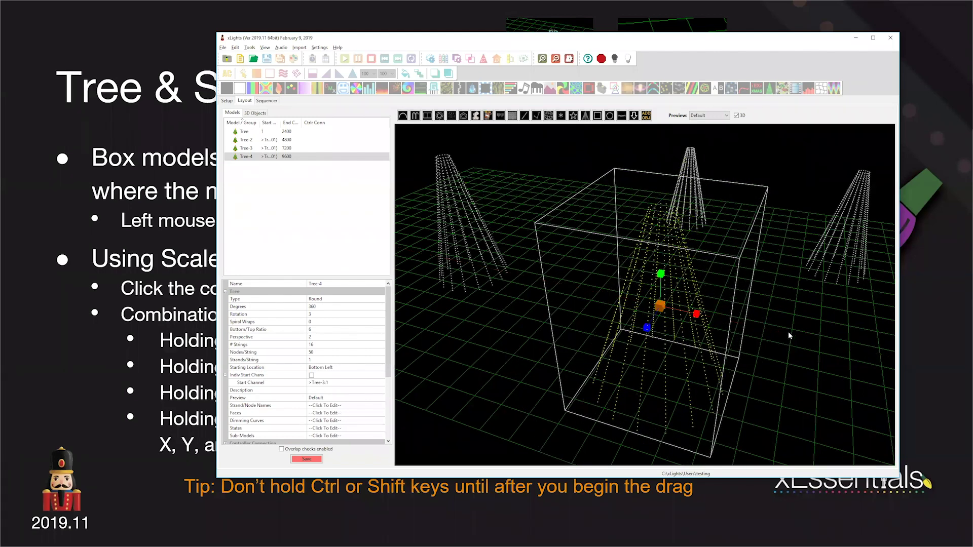
Select the leftmost Tree model and try moving it vertically along its Y axis
left_click_drag(579, 334, 575, 306)
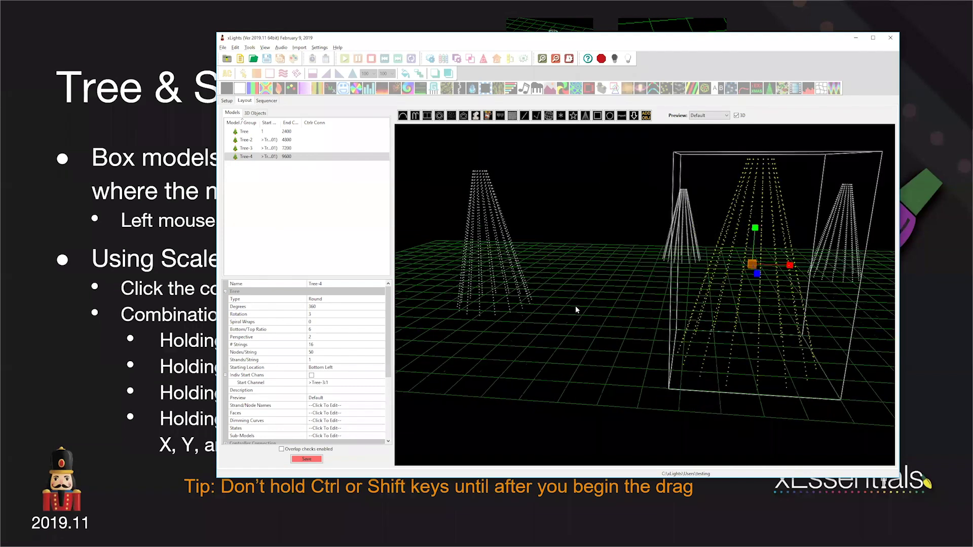
left_click_drag(657, 394, 551, 266)
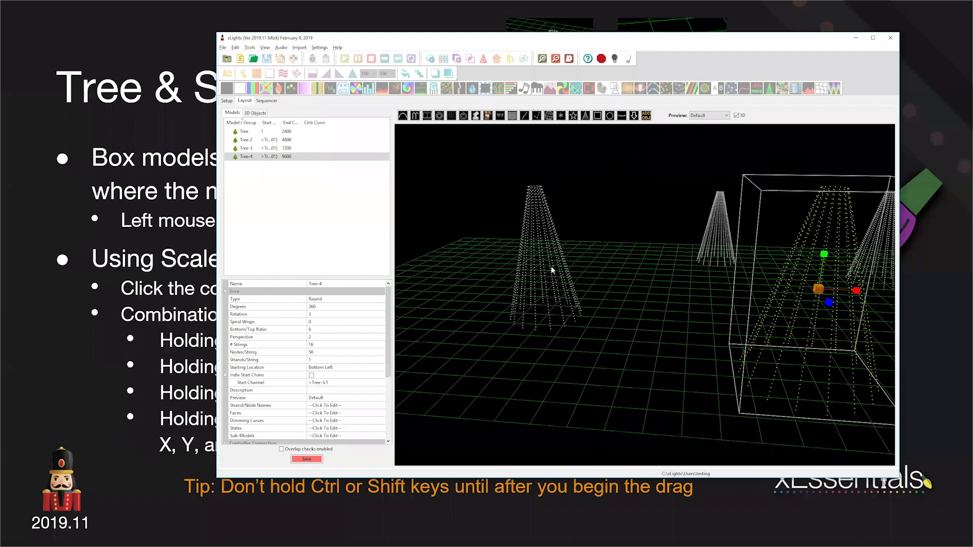
left_click(609, 346)
left_click_drag(604, 345, 565, 282)
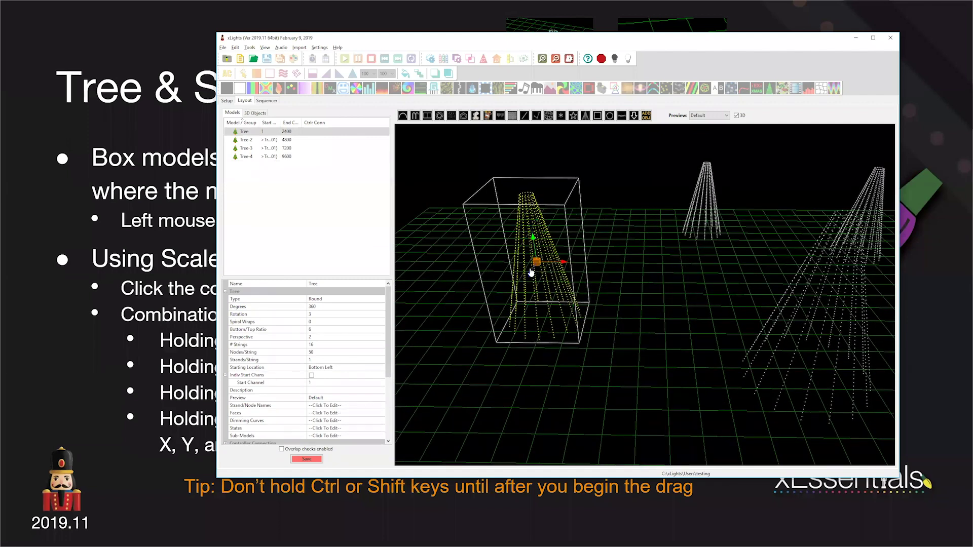
left_click_drag(536, 234, 569, 308)
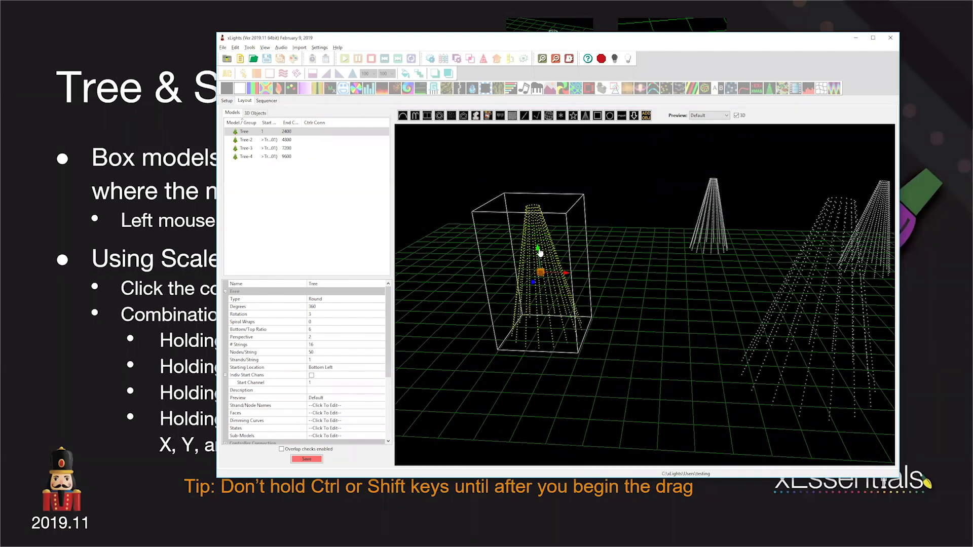
Change the leftmost Tree to its scale handles, stretch it taller with its base kept on the ground, and deselect it
left_click(541, 273)
left_click_drag(537, 246, 541, 184)
mouse_move(539, 272)
left_mouse_down()
mouse_move(537, 148)
mouse_move(532, 222)
mouse_move(538, 237)
mouse_move(538, 207)
mouse_move(548, 277)
left_mouse_up()
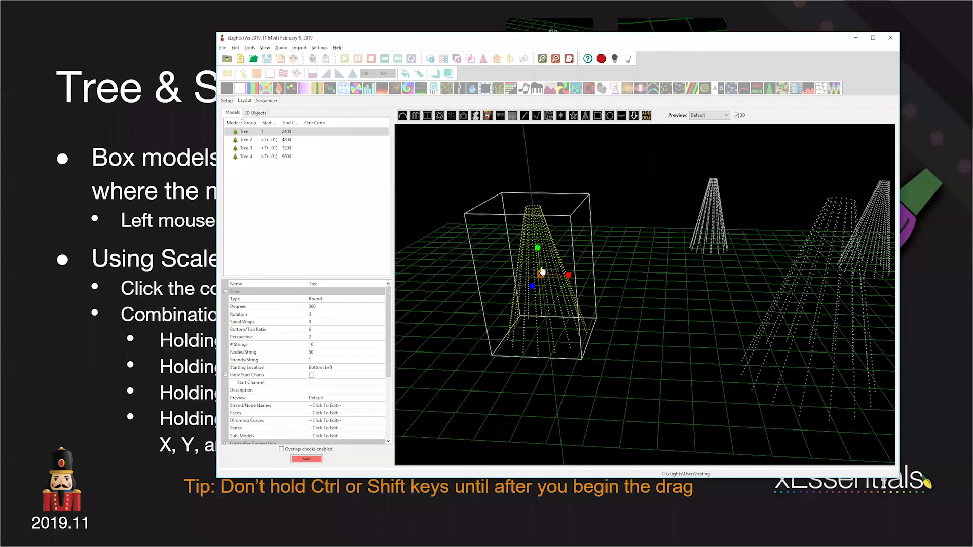
left_click_drag(541, 198, 551, 261)
mouse_move(549, 219)
left_mouse_down()
mouse_move(542, 270)
mouse_move(541, 181)
mouse_move(548, 304)
mouse_move(534, 161)
mouse_move(560, 284)
mouse_move(547, 173)
mouse_move(562, 285)
mouse_move(549, 216)
mouse_move(549, 238)
left_mouse_up()
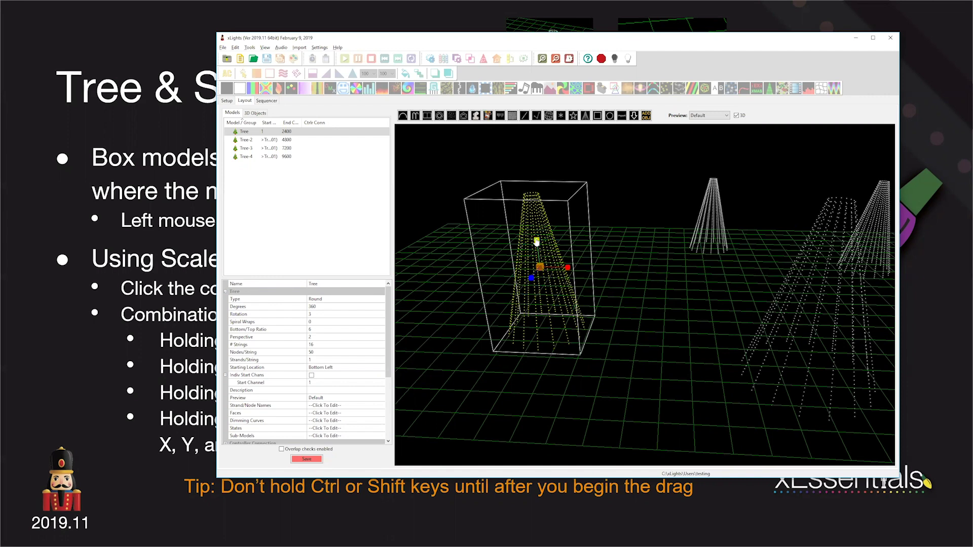
mouse_move(537, 241)
left_mouse_down()
mouse_move(538, 210)
mouse_move(540, 267)
mouse_move(540, 214)
mouse_move(545, 225)
mouse_move(552, 215)
mouse_move(566, 335)
mouse_move(593, 327)
mouse_move(540, 282)
mouse_move(524, 147)
mouse_move(537, 286)
mouse_move(534, 217)
mouse_move(539, 264)
mouse_move(538, 239)
mouse_move(540, 255)
left_mouse_up()
left_click(539, 249)
left_click(629, 296)
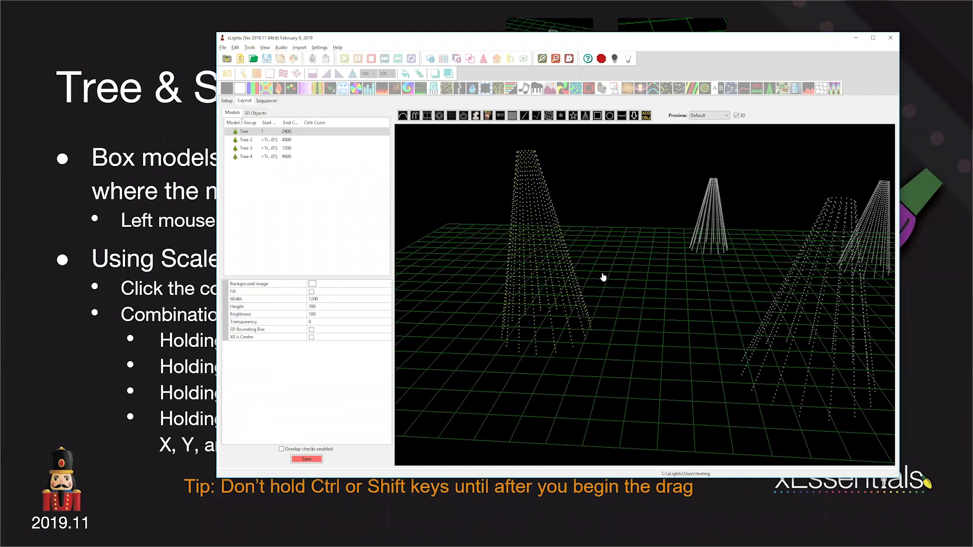
Reselect the leftmost Tree, move it down along its Y axis, and return it to its scale handles
left_click(547, 257)
left_click_drag(534, 226, 551, 302)
left_click(545, 316)
left_click(544, 316)
left_click(544, 316)
left_click(544, 315)
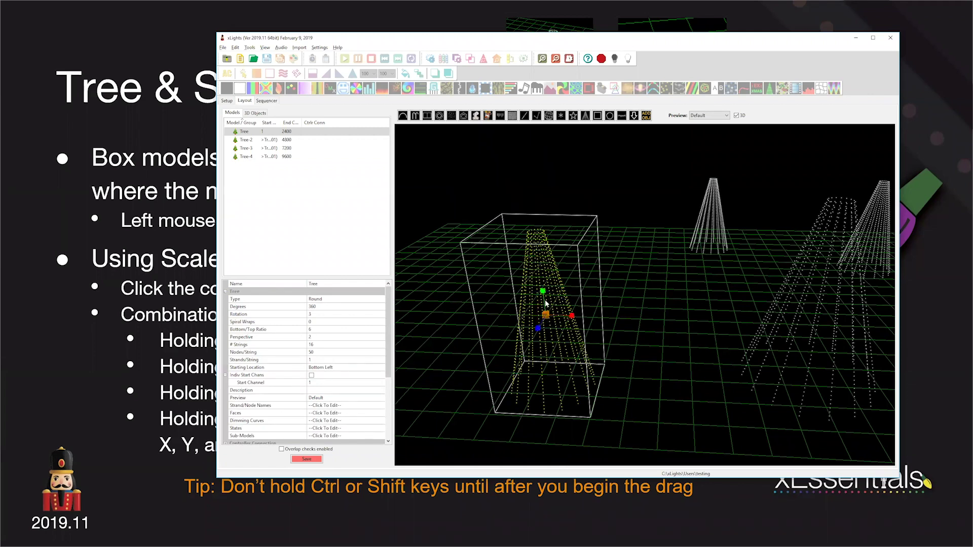
Enlarge the leftmost Tree by scaling all axes together, and inspect it from another angle
left_click_drag(539, 254, 532, 267)
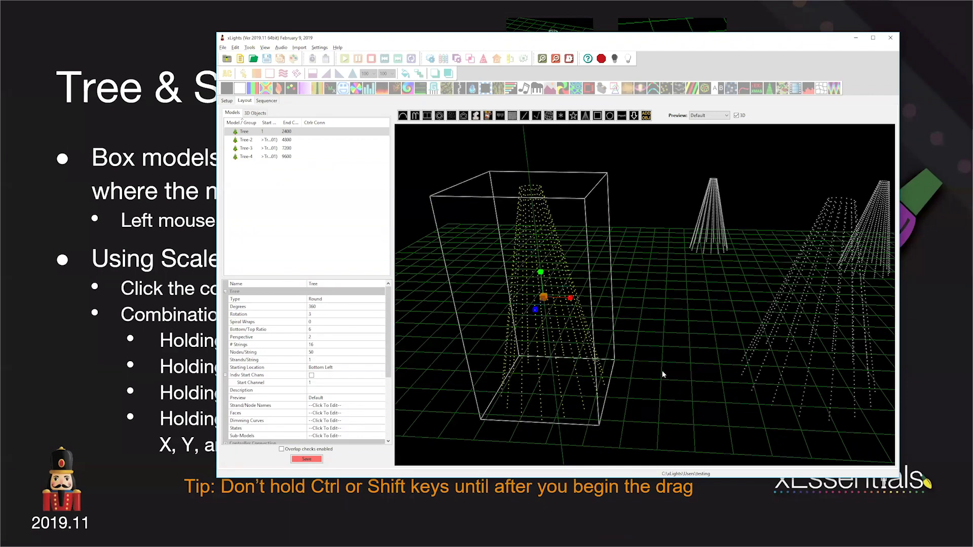
left_click_drag(662, 374, 597, 305)
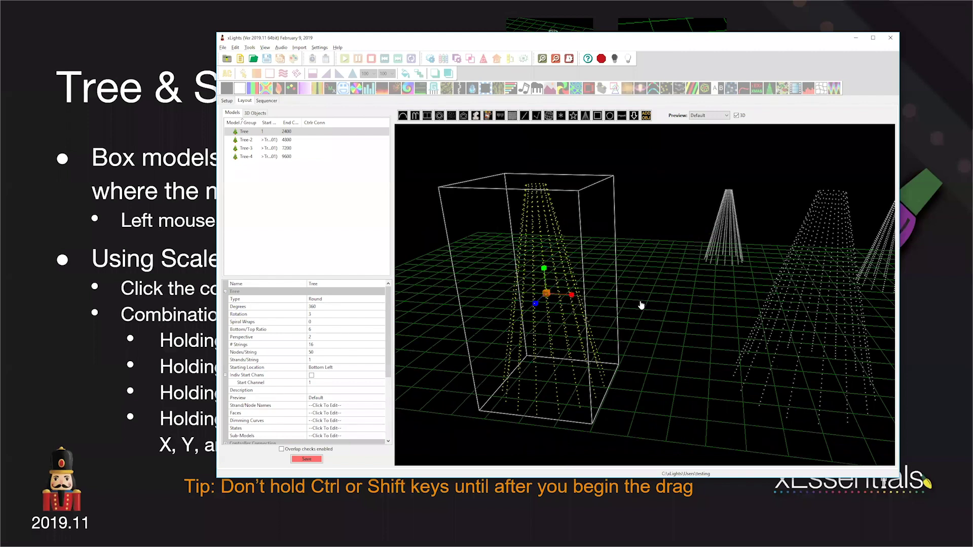
left_click(572, 301)
Undo the last enlargement of the leftmost Tree
key("ctrl+z")
key("ctrl+z")
key("ctrl+z")
key("ctrl+z")
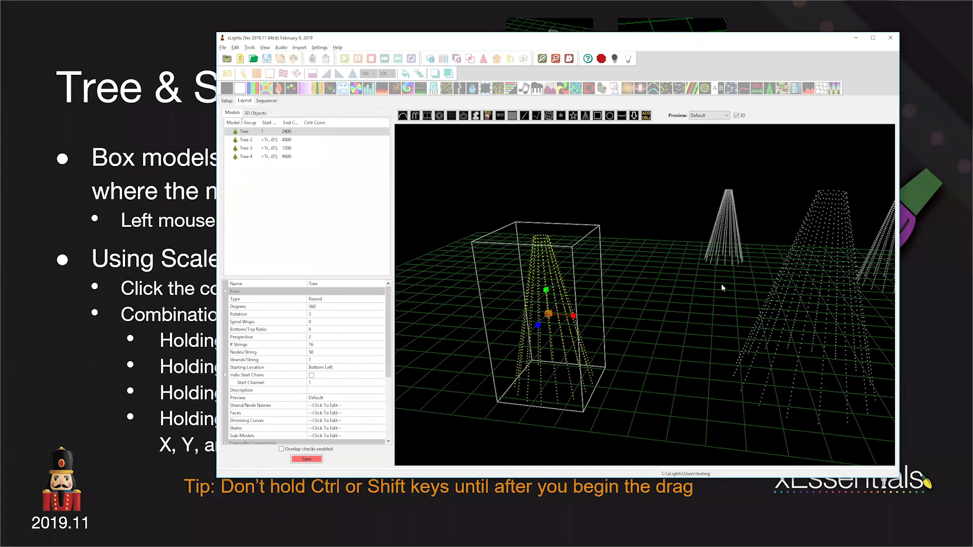
Switch to the PowerPoint slide show, advance to the Other Box Models slide, and return to xLights
key("alt+Tab")
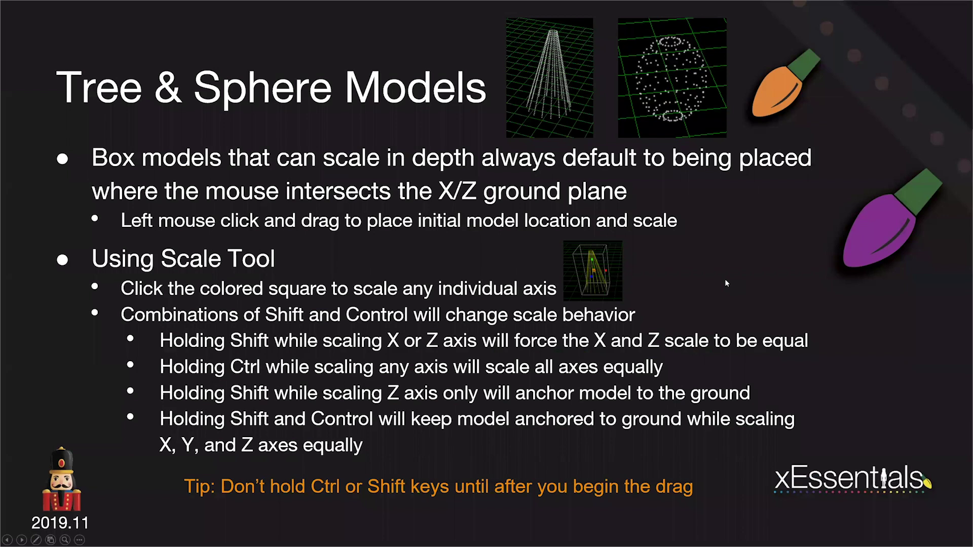
left_click(726, 280)
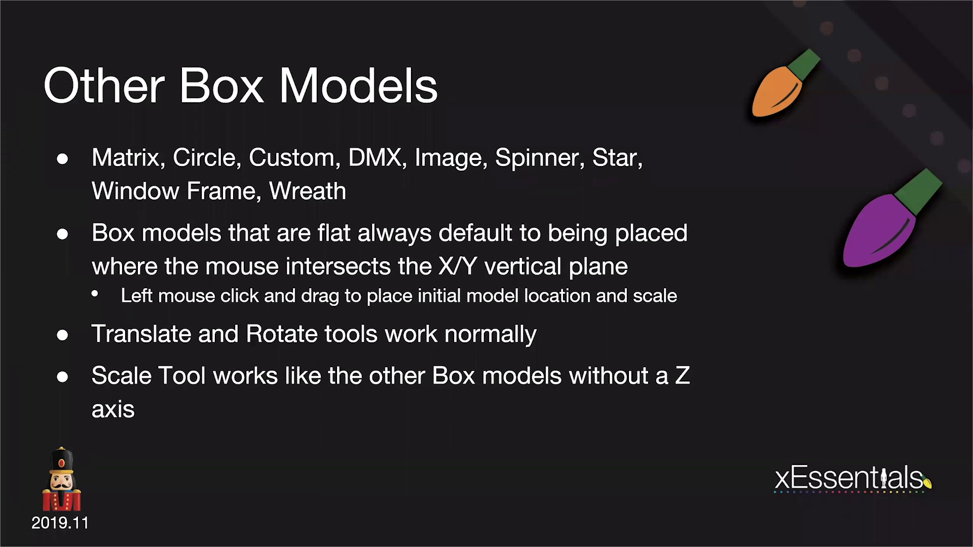
key("alt+Tab")
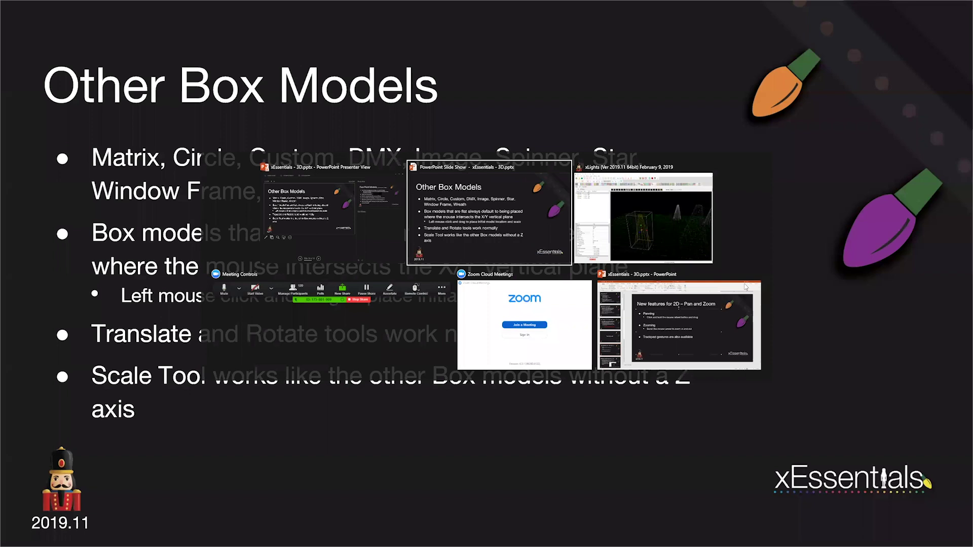
key("alt+Tab")
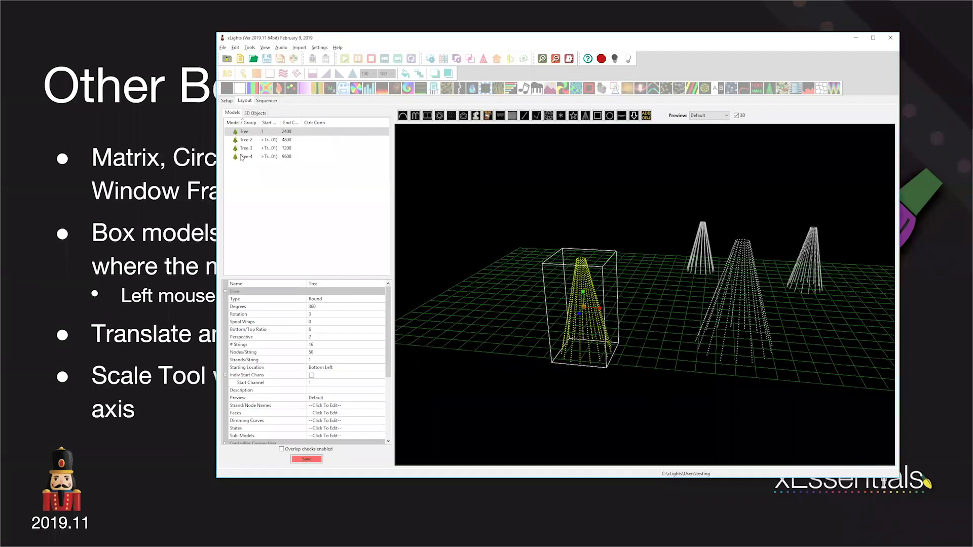
Delete all four Tree models from the layout
right_click(261, 158)
left_click(258, 154)
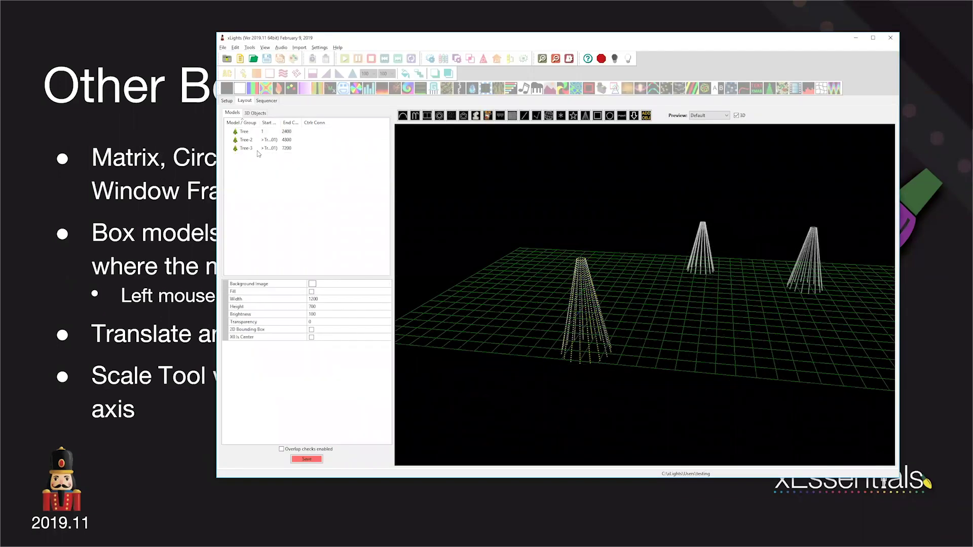
right_click(245, 141)
left_click(256, 144)
right_click(247, 138)
left_click(256, 143)
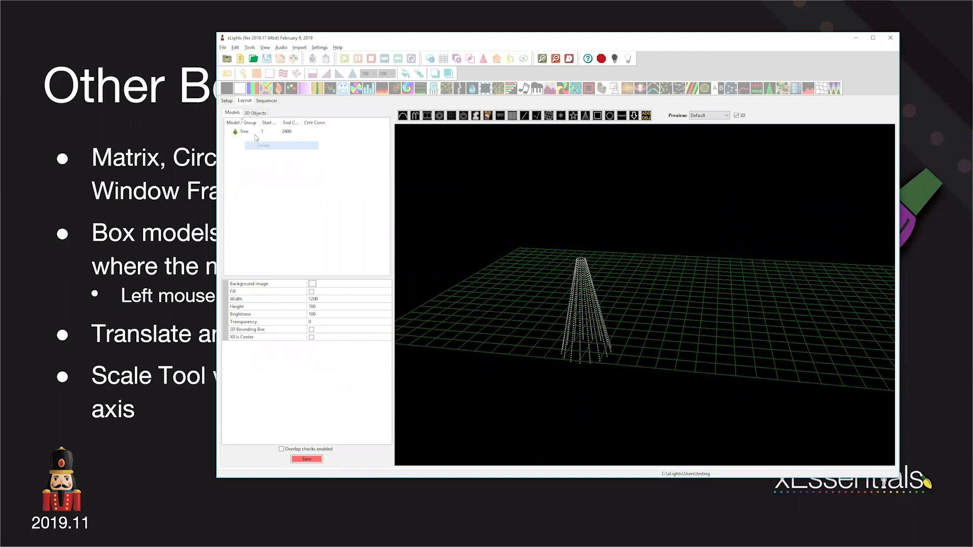
left_click(254, 133)
key("Delete")
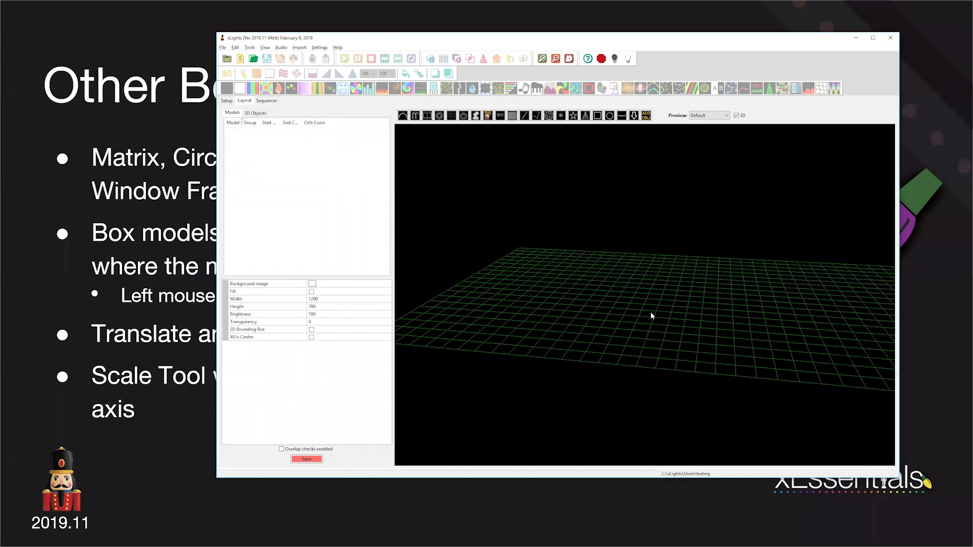
Place a wide Matrix model in the air above the back of the ground grid
left_click_drag(633, 336, 640, 335)
scroll(634, 336, "up", 2)
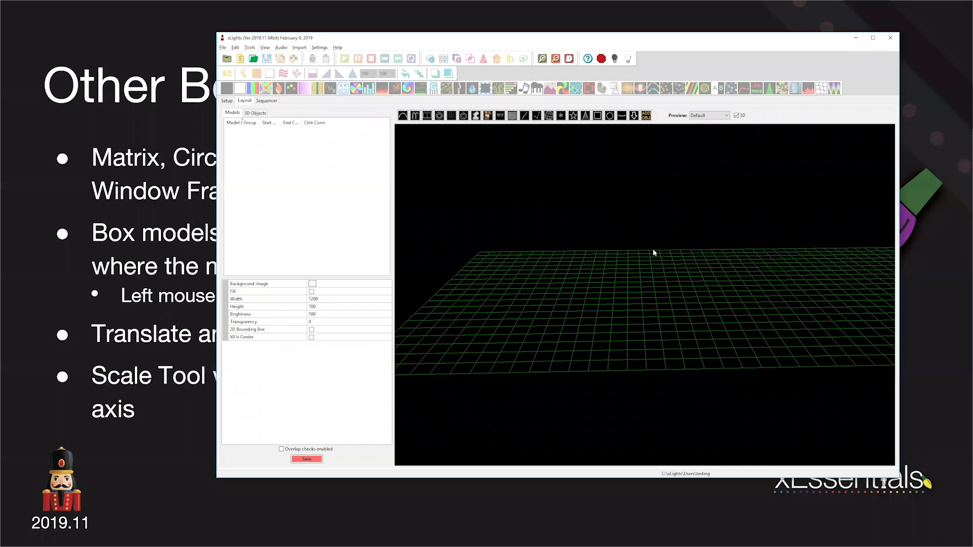
left_click_drag(618, 308, 625, 323)
scroll(625, 325, "up", 2)
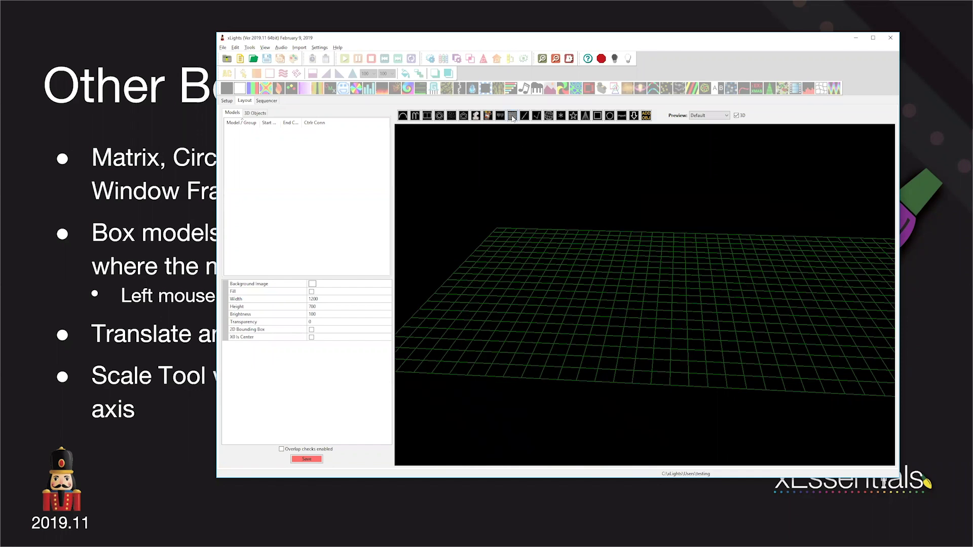
left_click(632, 172)
left_click_drag(730, 200, 804, 232)
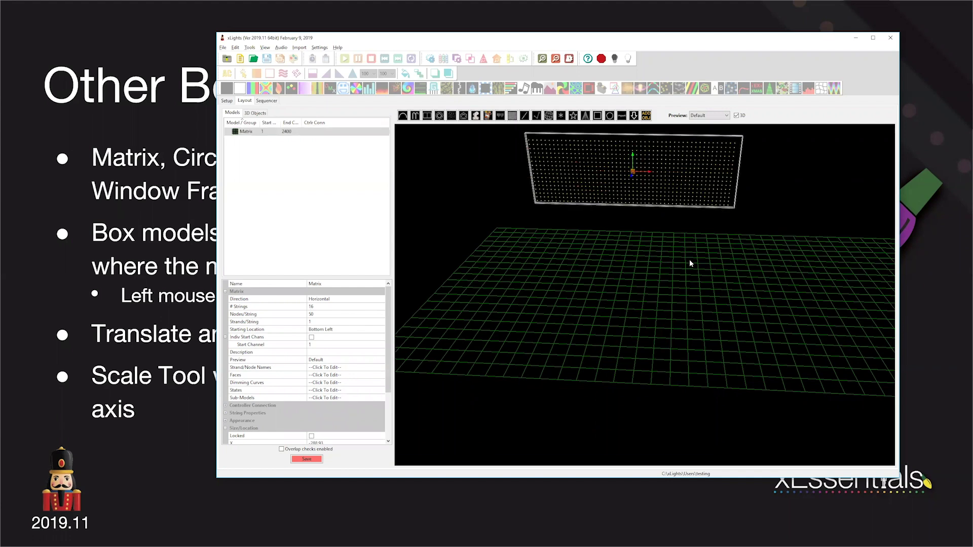
Inspect the Matrix edge-on, and add a second, smaller Matrix beside it near the back of the grid
left_click_drag(680, 252, 598, 294)
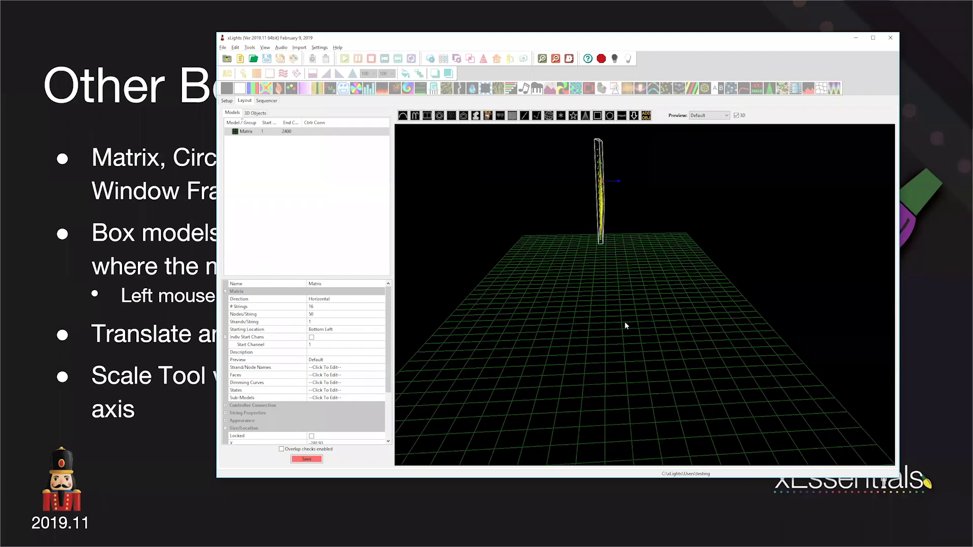
left_click_drag(625, 322, 575, 173)
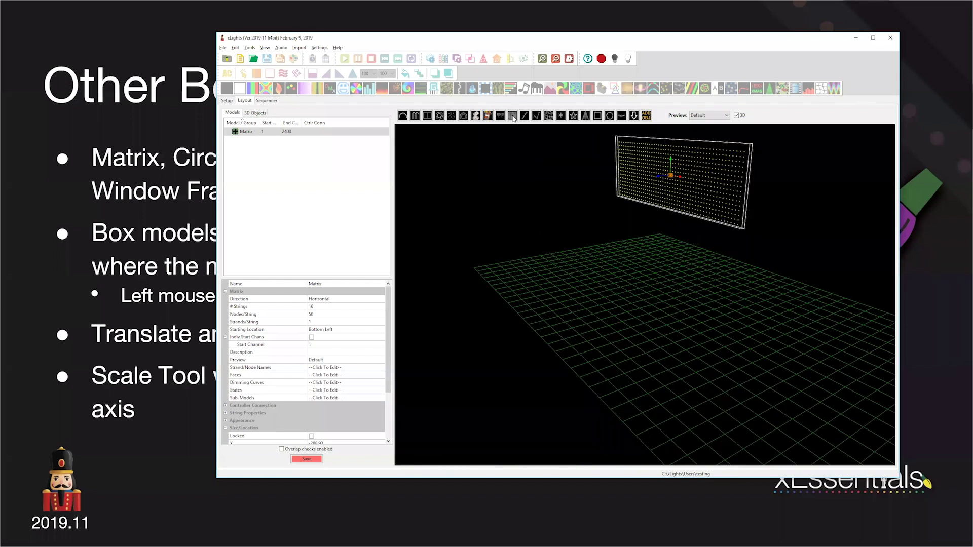
left_click(512, 118)
left_click_drag(753, 222, 815, 233)
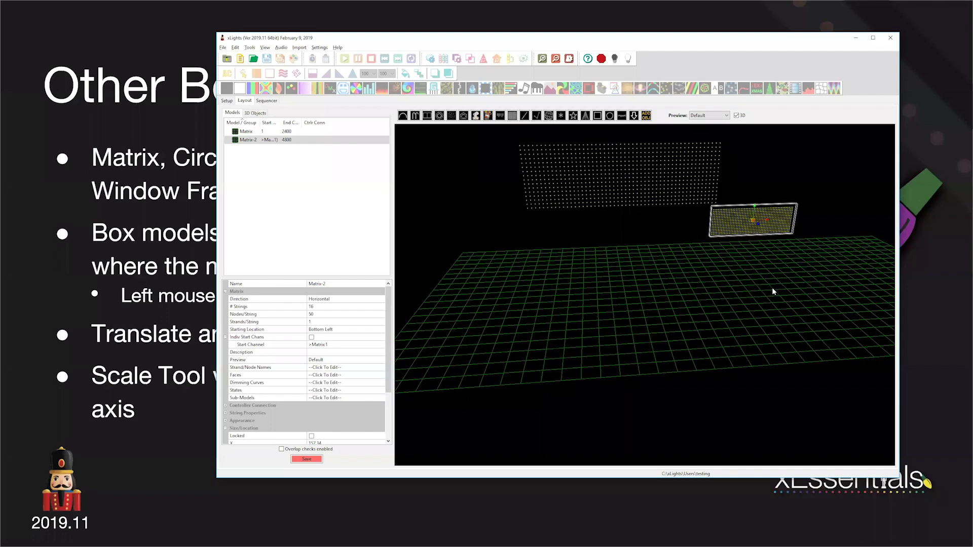
Reposition the second Matrix over the front-left part of the grid, undoing a change along the way
left_click_drag(680, 296, 735, 279)
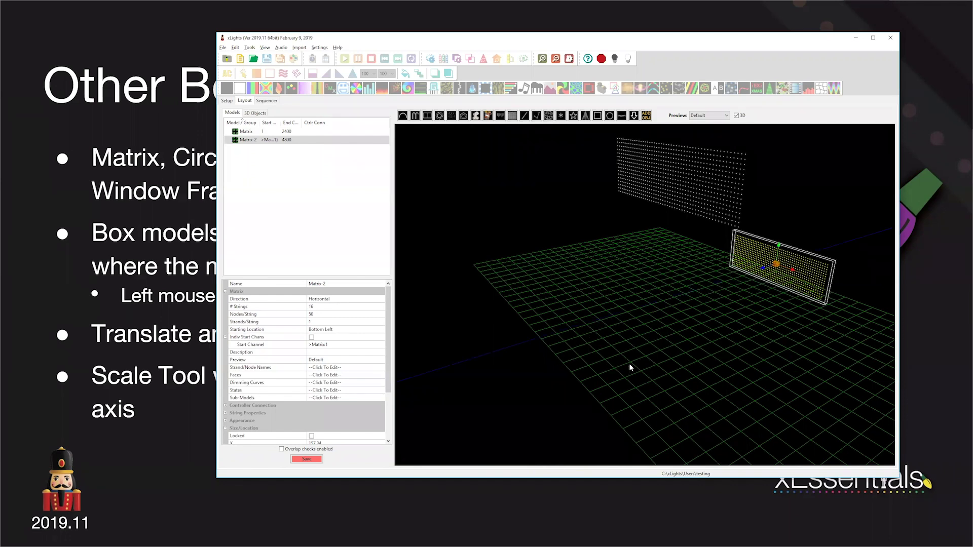
left_click_drag(625, 359, 853, 250)
left_click_drag(635, 288, 628, 319)
key("ctrl+z")
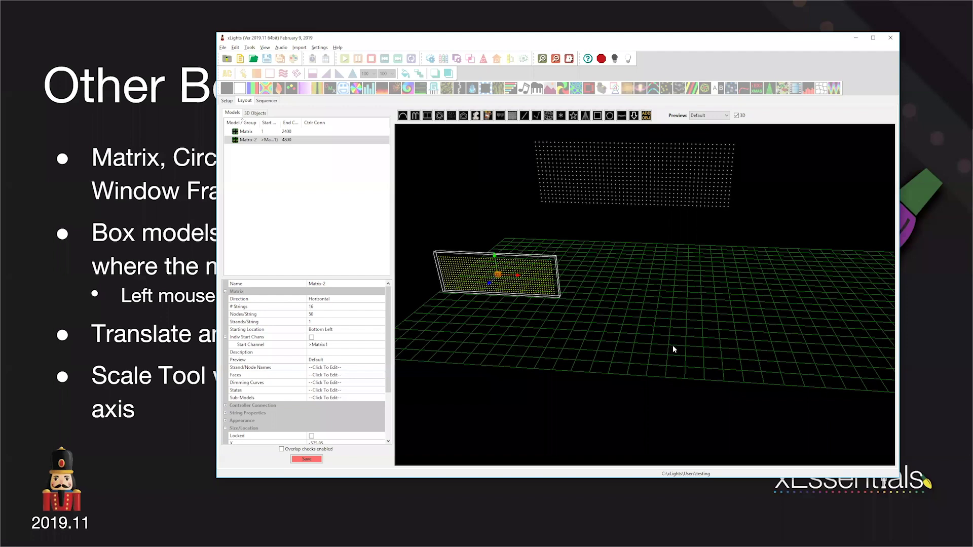
left_click_drag(673, 347, 682, 347)
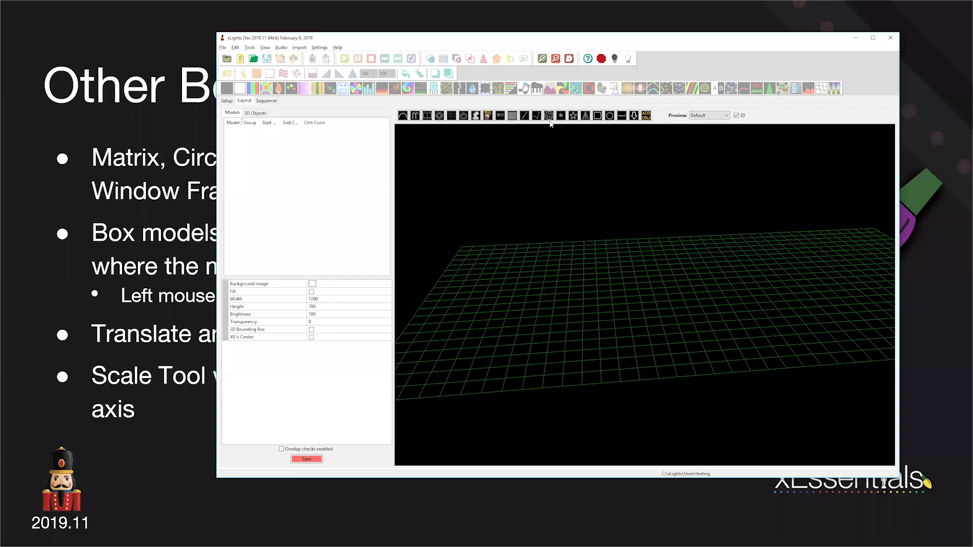
Place a new Matrix over the left half of the empty grid and shift it with its axis handles
left_click(513, 117)
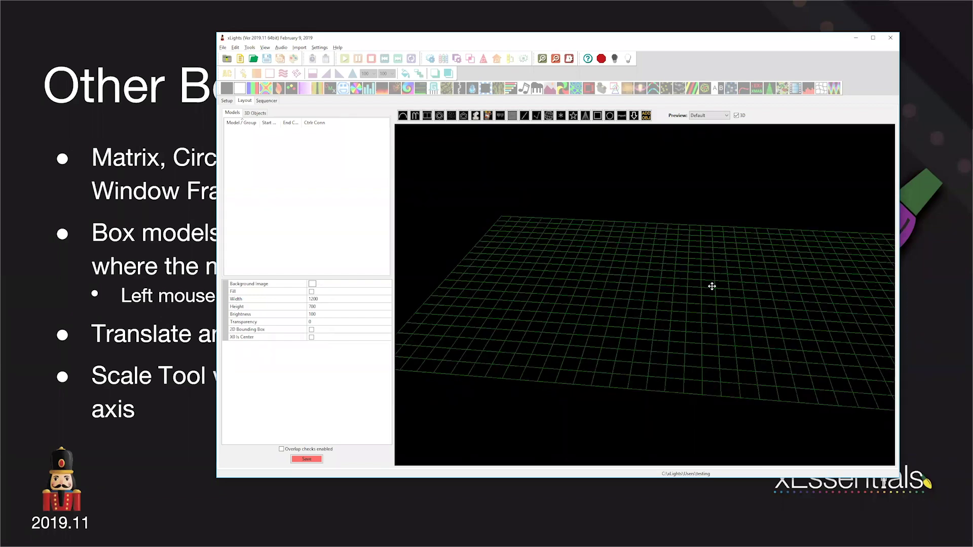
left_click(592, 270)
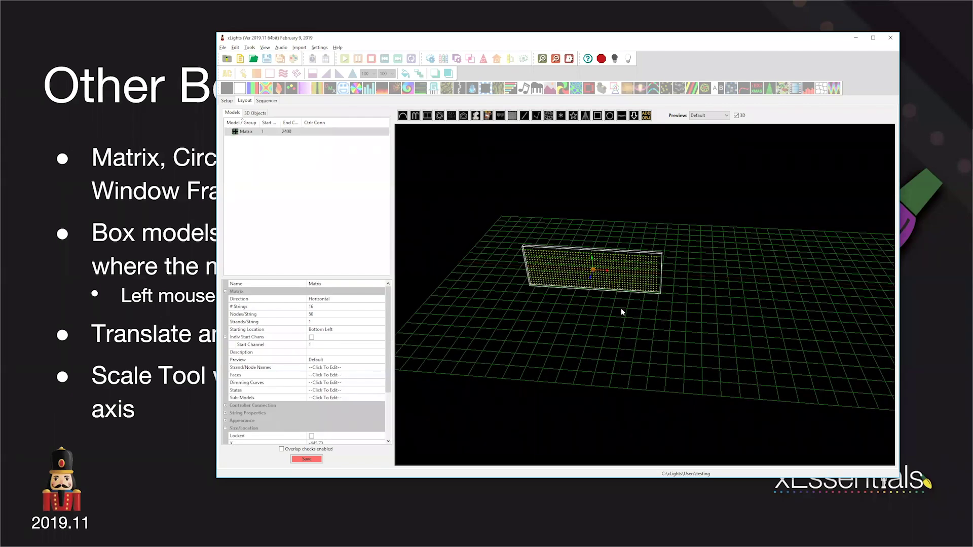
scroll(598, 263, "up", 3)
mouse_move(601, 260)
left_mouse_down()
mouse_move(688, 266)
mouse_move(640, 267)
mouse_move(619, 189)
mouse_move(624, 228)
mouse_move(604, 269)
left_mouse_up()
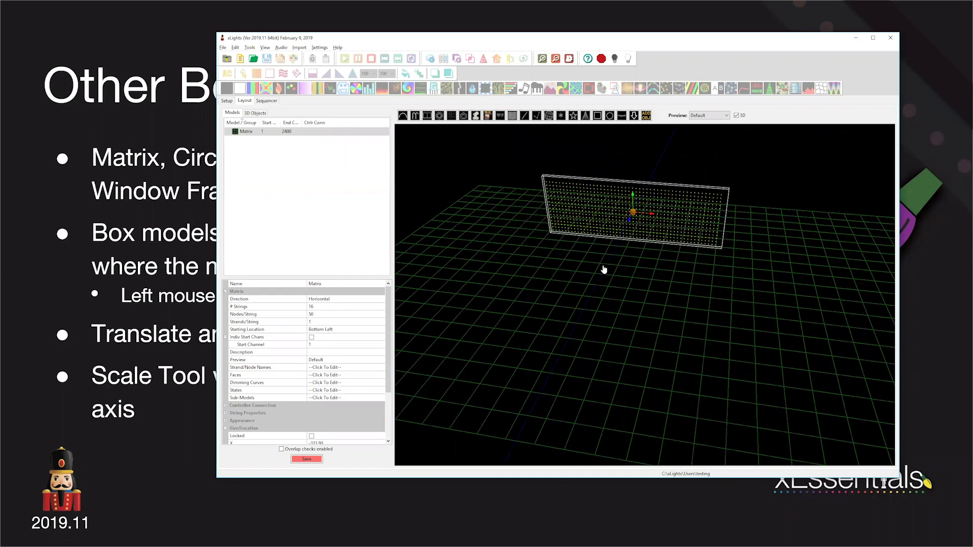
Change the Matrix to its rotation handles, tilt it diagonally, and inspect it from another angle
left_click_drag(636, 318, 639, 327)
left_click(613, 259)
left_click_drag(647, 247, 599, 275)
left_click_drag(637, 243, 667, 295)
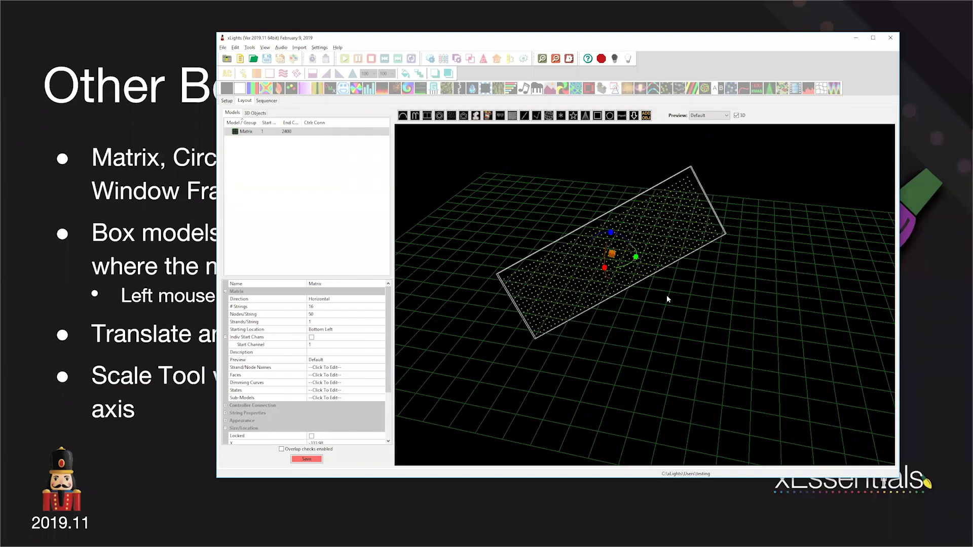
left_click_drag(664, 341, 627, 332)
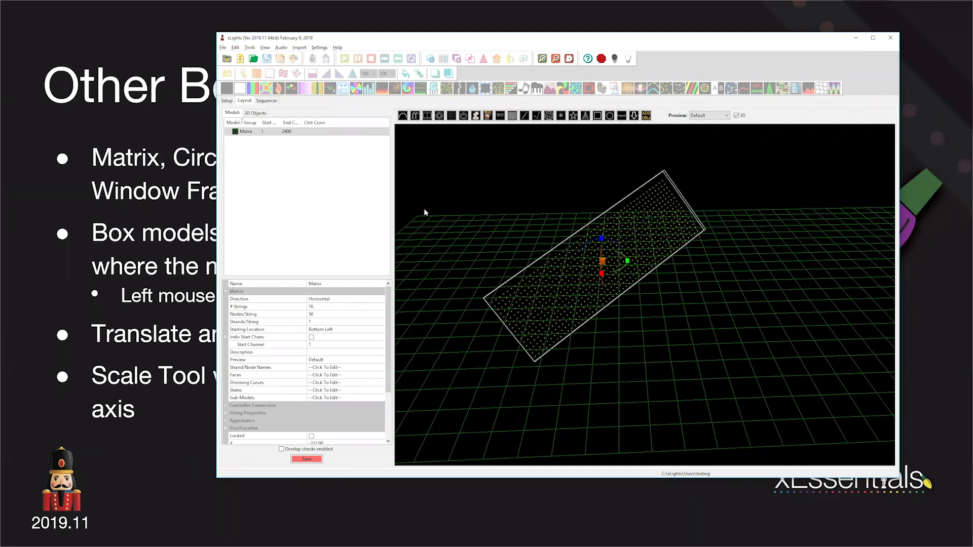
Delete the tilted Matrix and place a new upright one above the back-left part of the grid
key("Delete")
left_click_drag(626, 275, 708, 283)
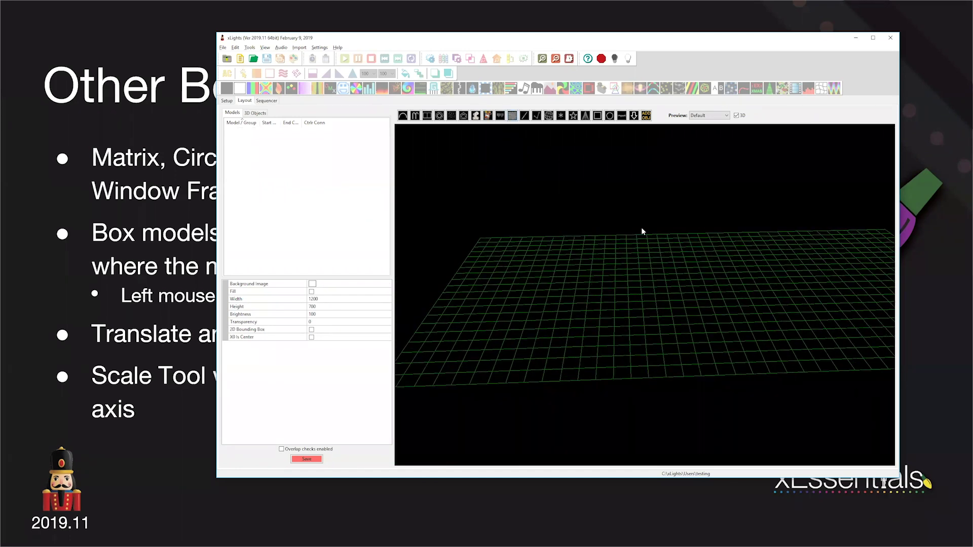
left_click_drag(582, 203, 597, 286)
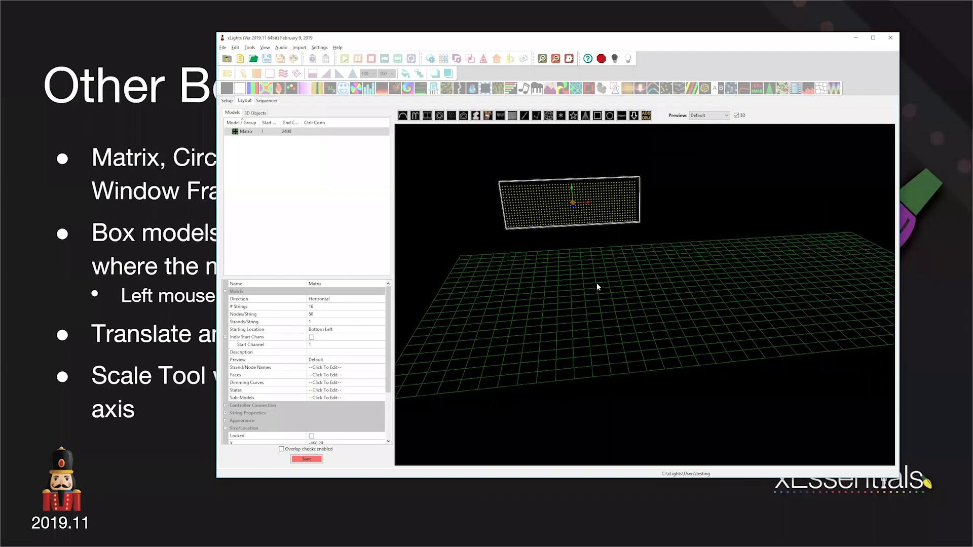
Examine from several distances and angles where the new Matrix sits relative to the ground grid
scroll(597, 287, "down", 8)
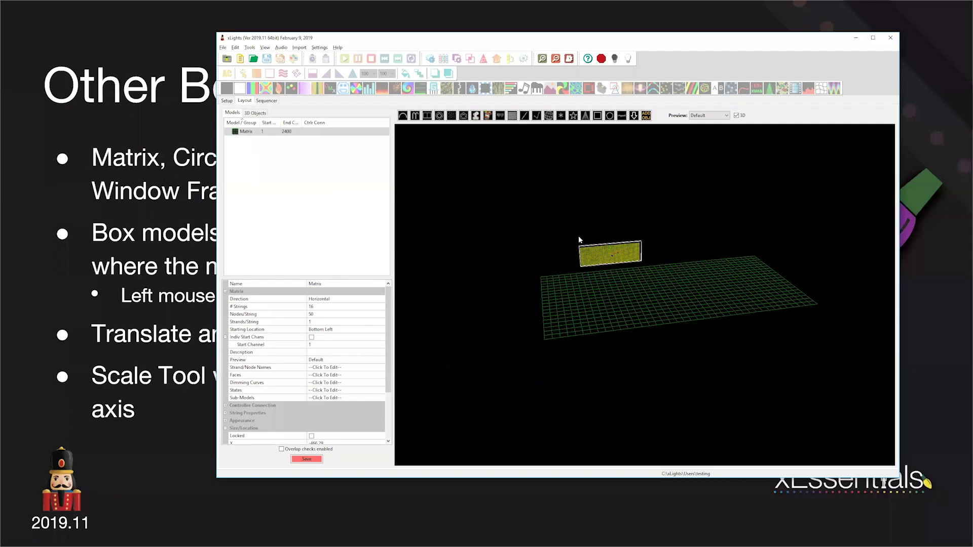
scroll(512, 270, "up", 4)
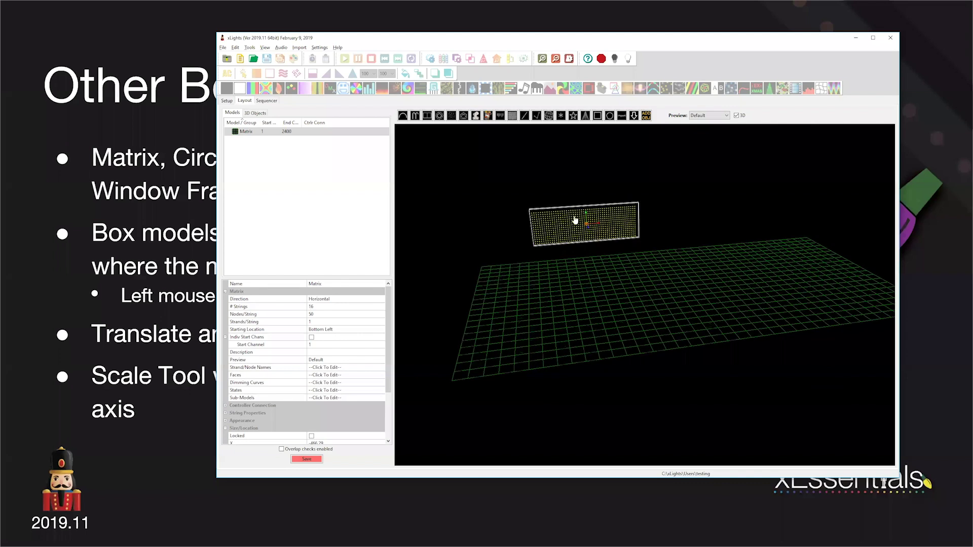
mouse_move(554, 258)
left_mouse_down()
mouse_move(550, 280)
mouse_move(592, 265)
left_mouse_up()
scroll(550, 279, "down", 3)
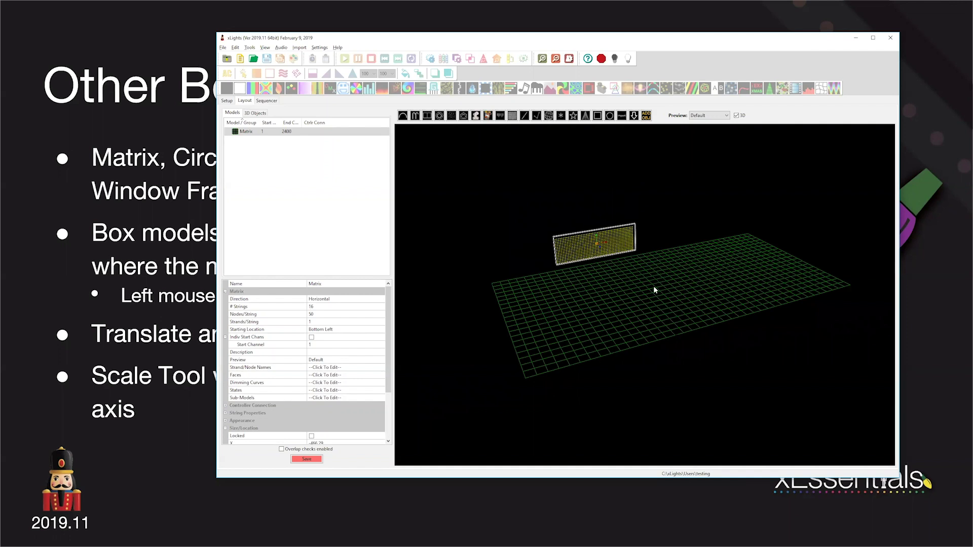
left_click_drag(622, 284, 609, 305)
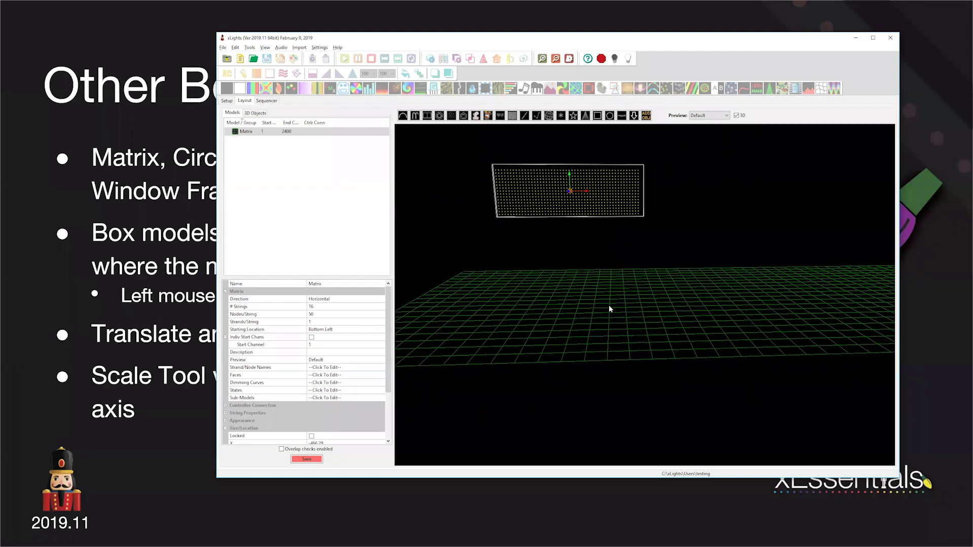
scroll(609, 305, "up", 3)
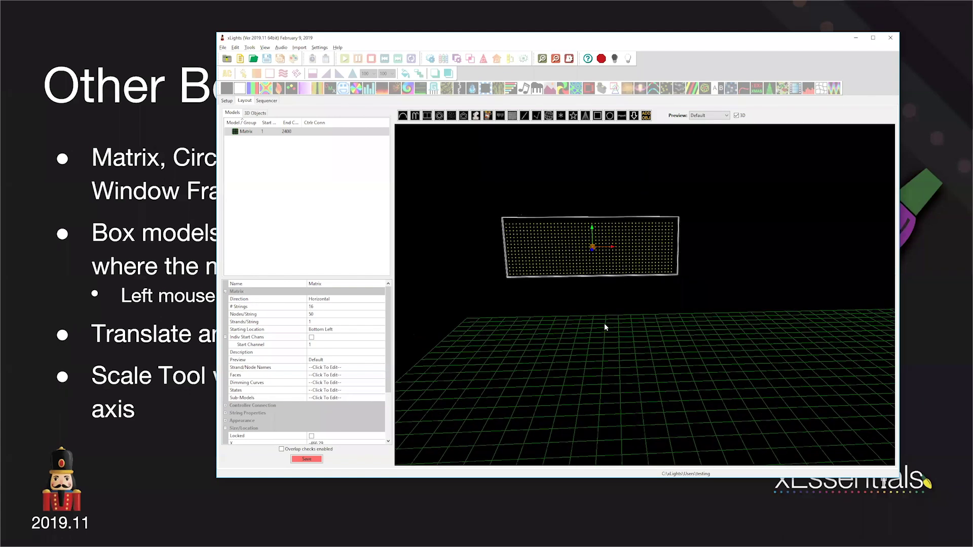
scroll(605, 326, "down", 2)
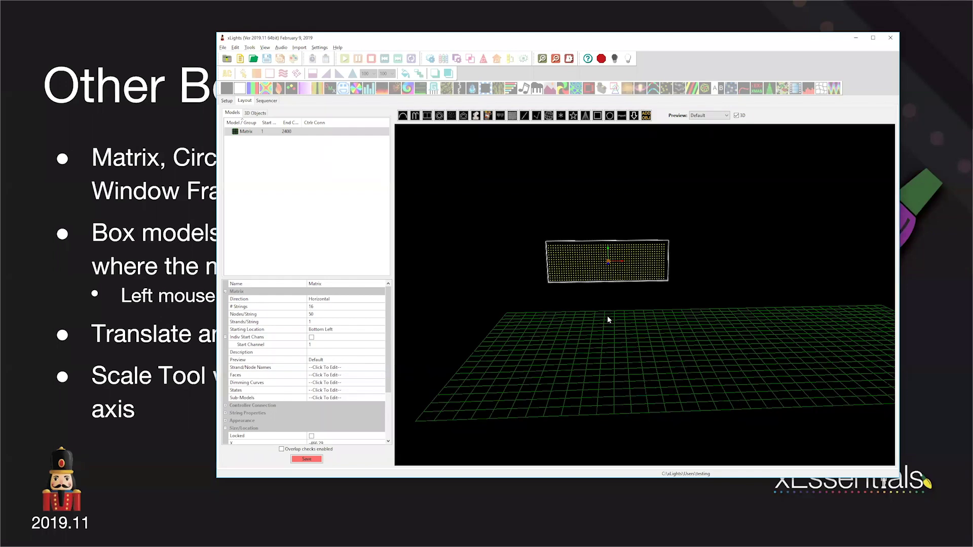
left_click_drag(607, 317, 580, 341)
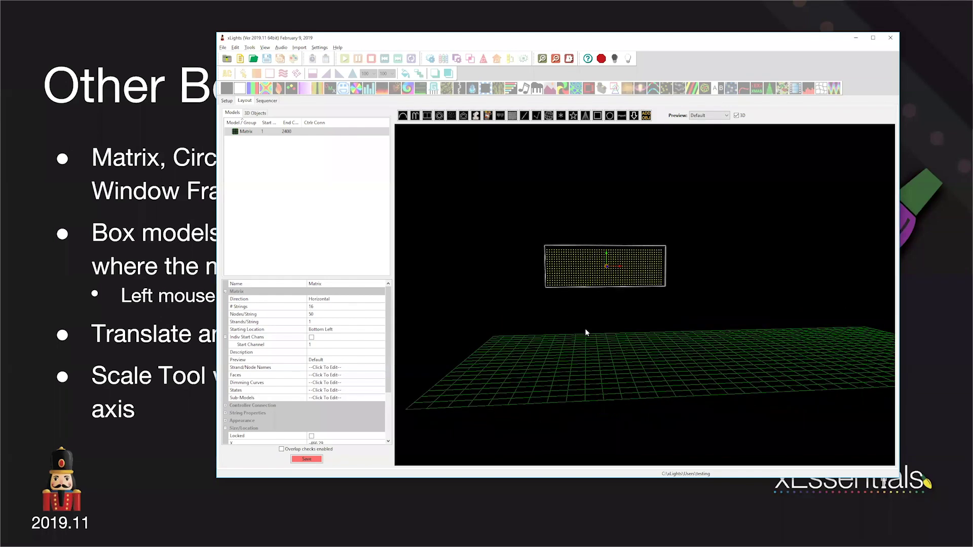
left_click_drag(589, 270, 609, 326)
scroll(609, 327, "up", 3)
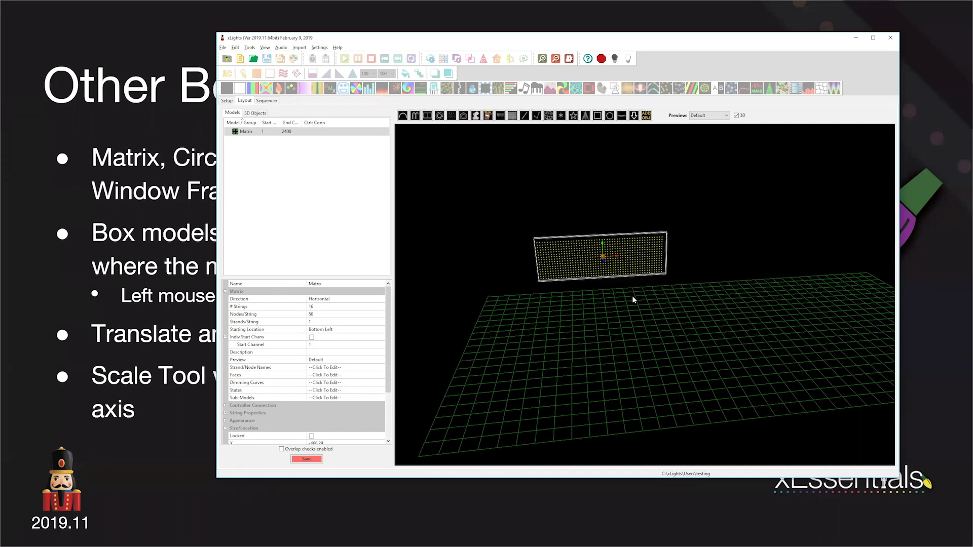
Delete the Matrix to leave the ground grid empty
key("Delete")
left_click_drag(706, 357, 679, 298)
scroll(679, 297, "down", 5)
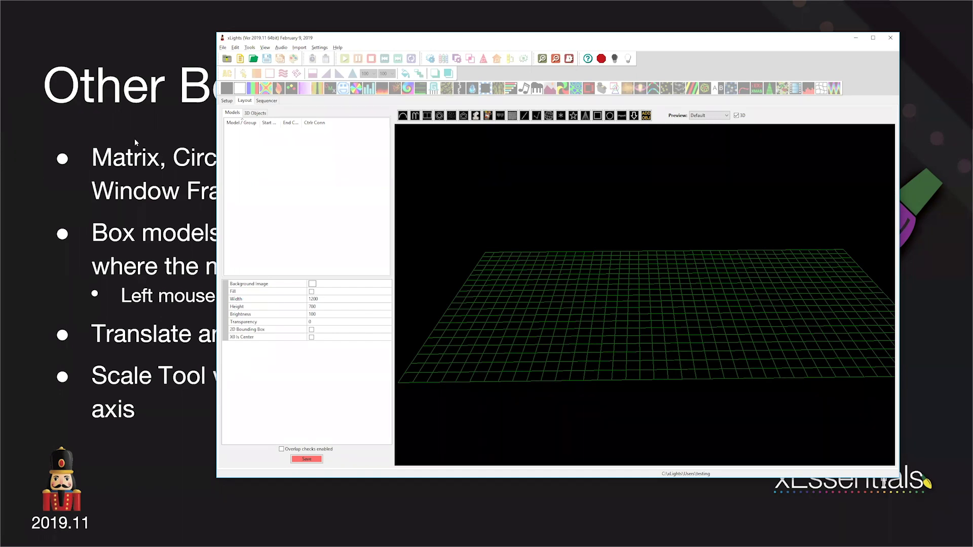
Switch to the PowerPoint slide show and advance to the Two Point Models slide
left_click(147, 142)
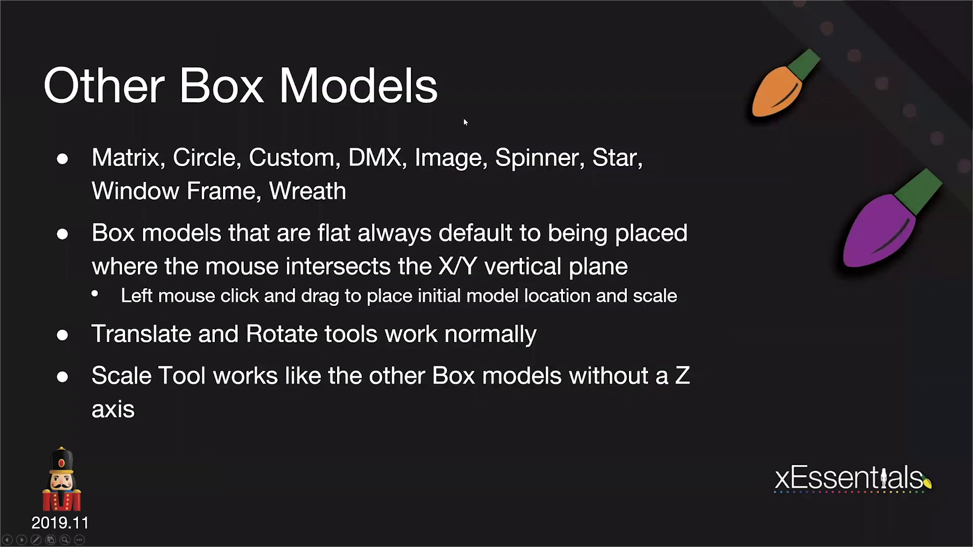
left_click(652, 230)
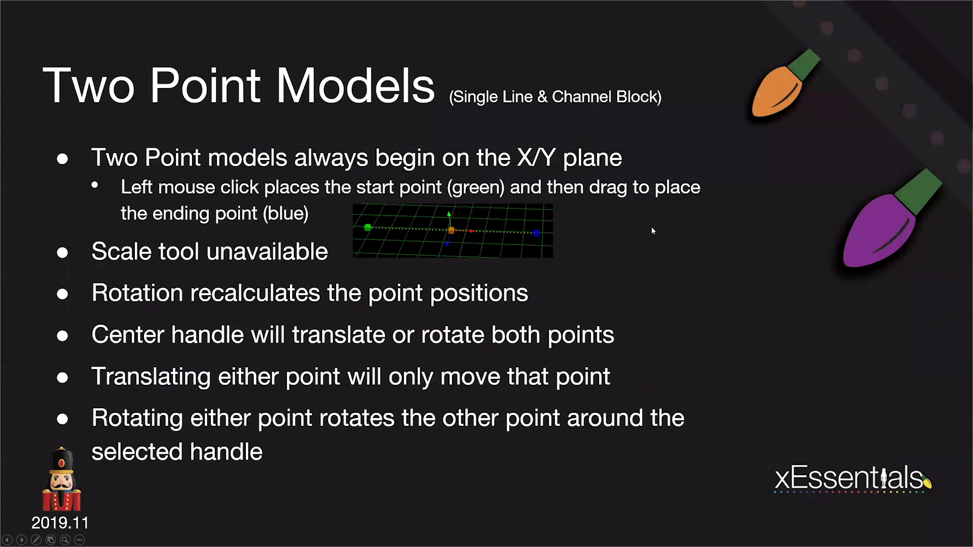
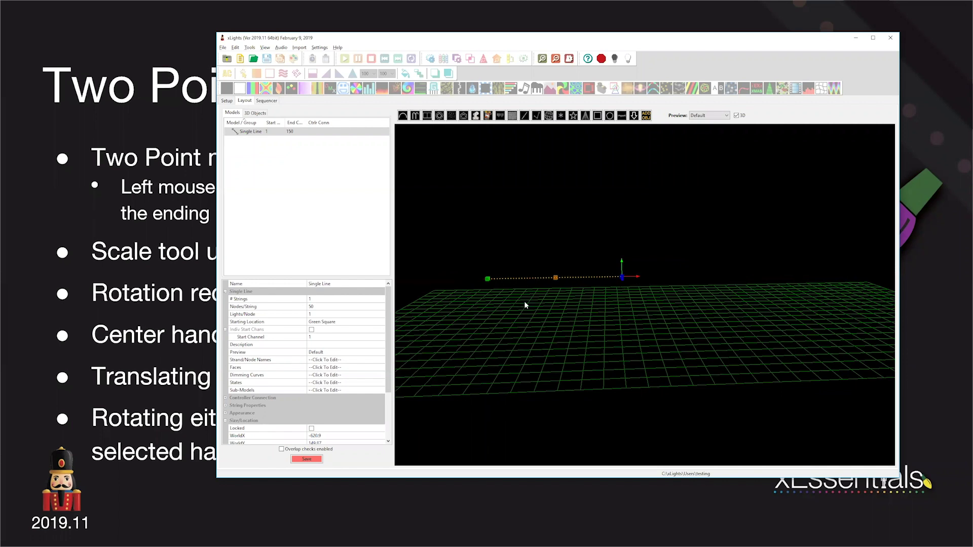
Try raising the Single Line's green start handle above its blue end handle, and undo the move
scroll(525, 300, "up", 3)
middle_click_drag(525, 300, 604, 340)
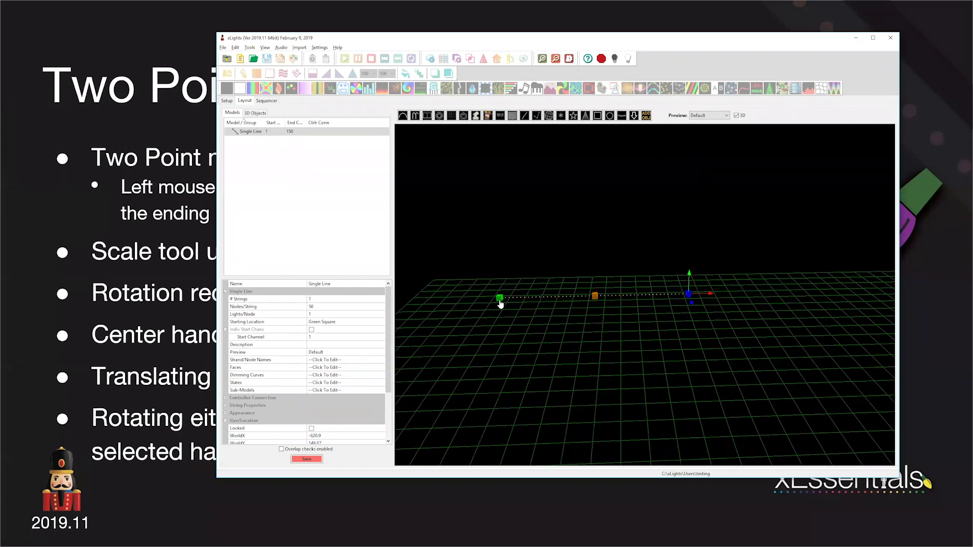
left_click_drag(525, 299, 504, 273)
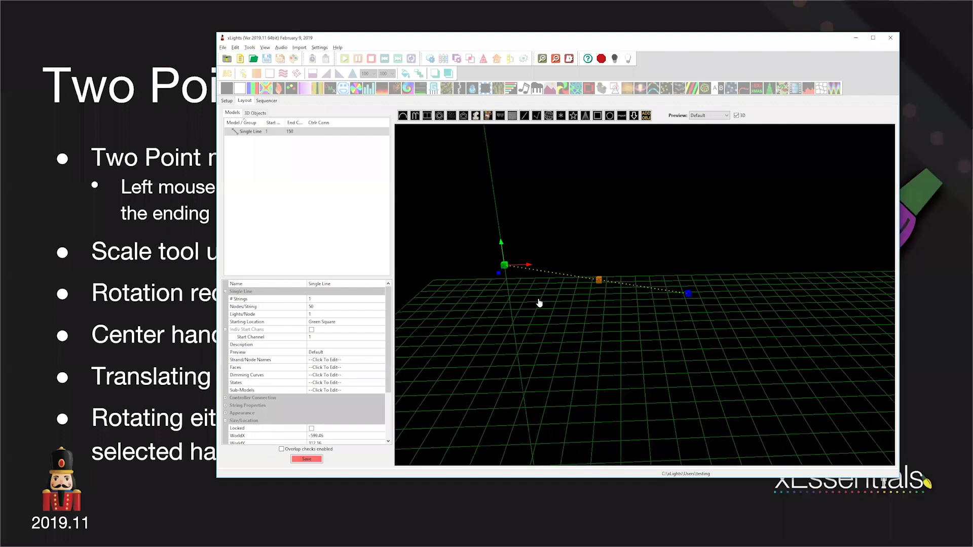
key("ctrl+z")
Rotate the Single Line slightly around the vertical axis using its orange center handle as the pivot
left_click(603, 294)
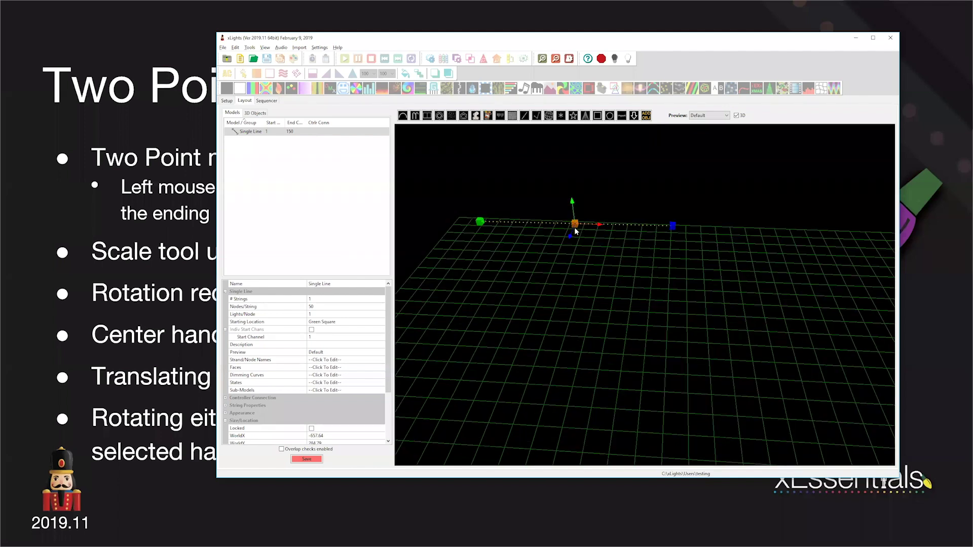
left_click(574, 226)
mouse_move(603, 226)
left_mouse_down()
mouse_move(597, 235)
mouse_move(602, 228)
left_mouse_up()
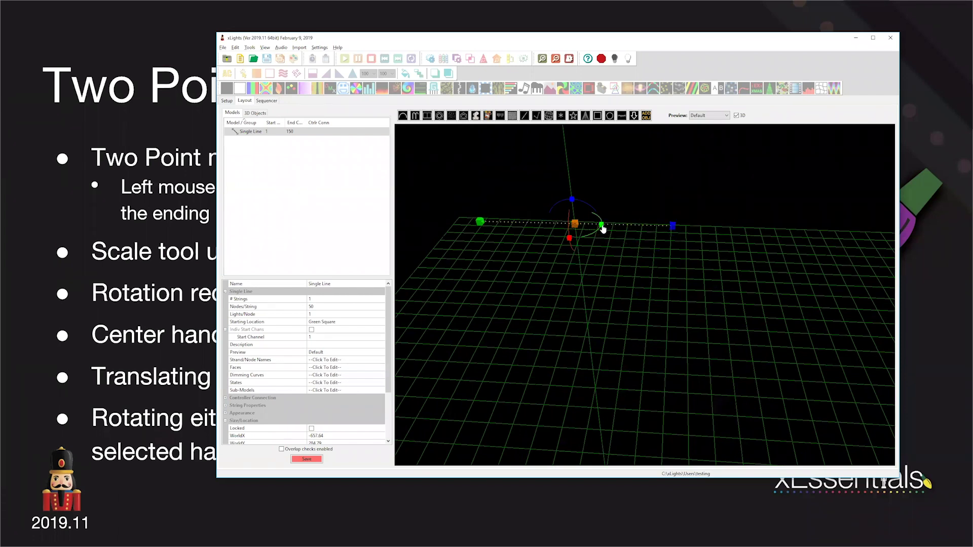
left_click_drag(692, 229, 697, 234)
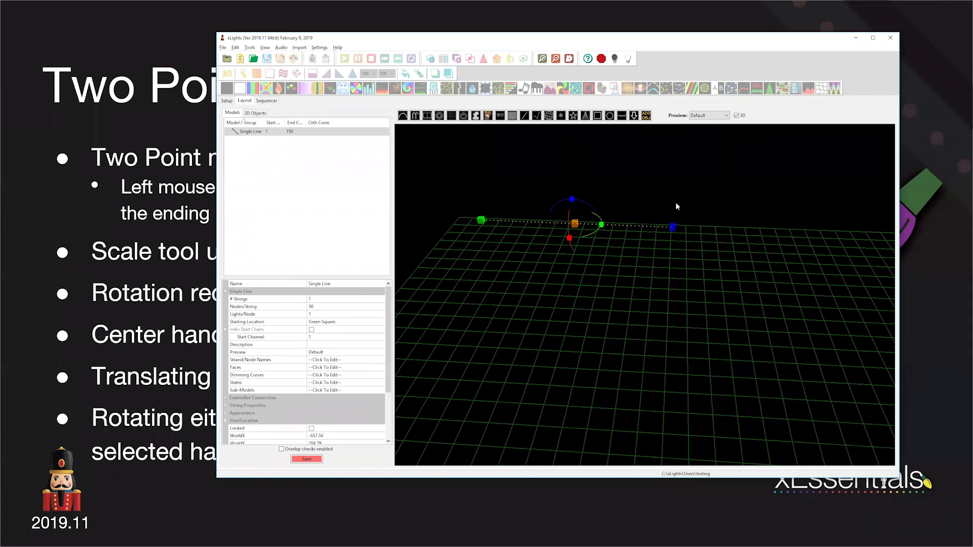
Try rotating the Single Line about its blue end handle and about its green start handle, undoing each rotation
left_click(672, 227)
left_click_drag(683, 206, 673, 206)
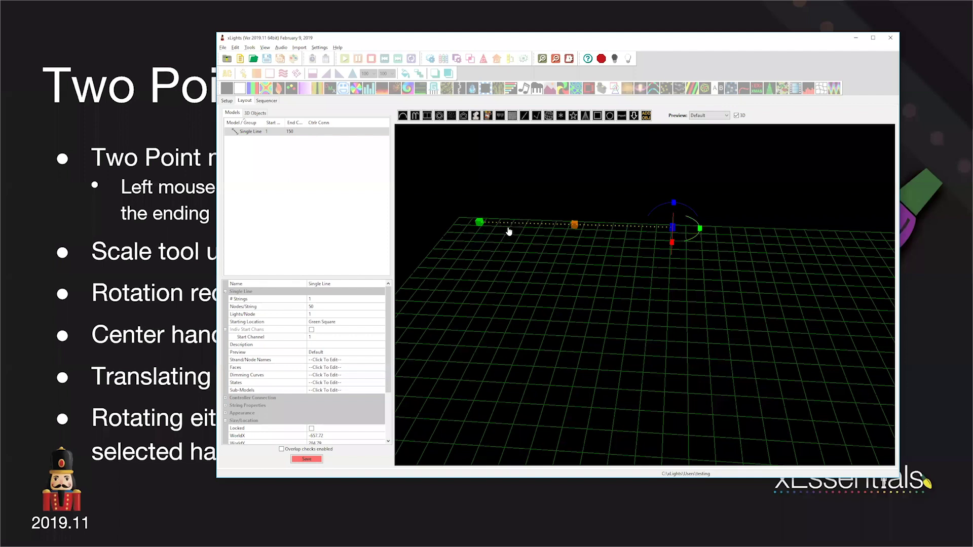
key("ctrl+z")
left_click(482, 230)
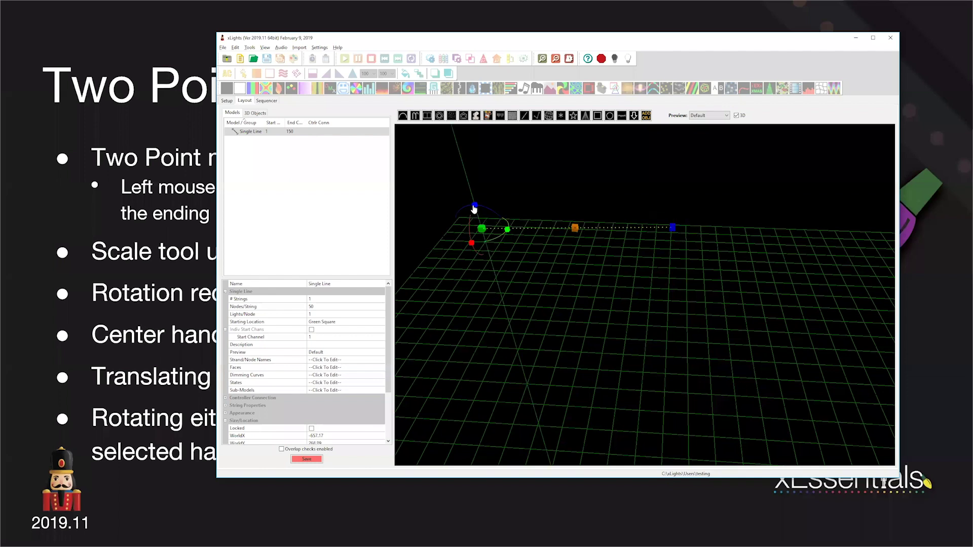
left_click_drag(474, 208, 472, 209)
key("ctrl+z")
Place a second, very short Single Line model in the empty space beyond the ground grid
left_click_drag(544, 275, 546, 267)
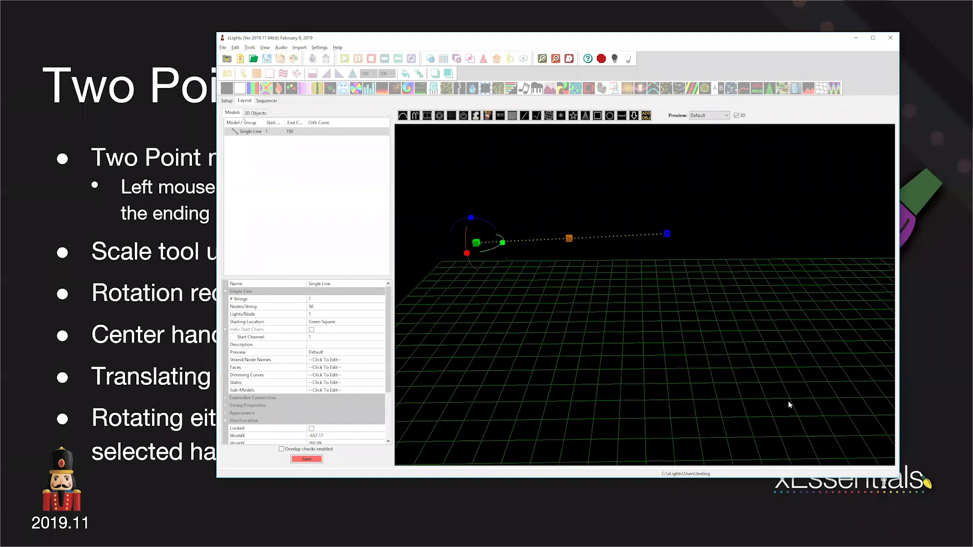
scroll(726, 381, "down", 1)
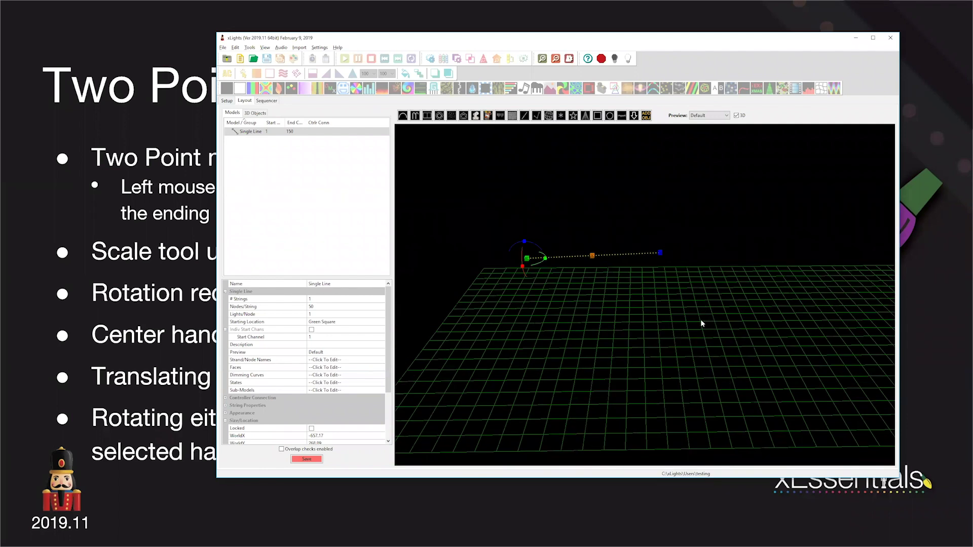
scroll(701, 332, "up", 1)
scroll(677, 353, "up", 1)
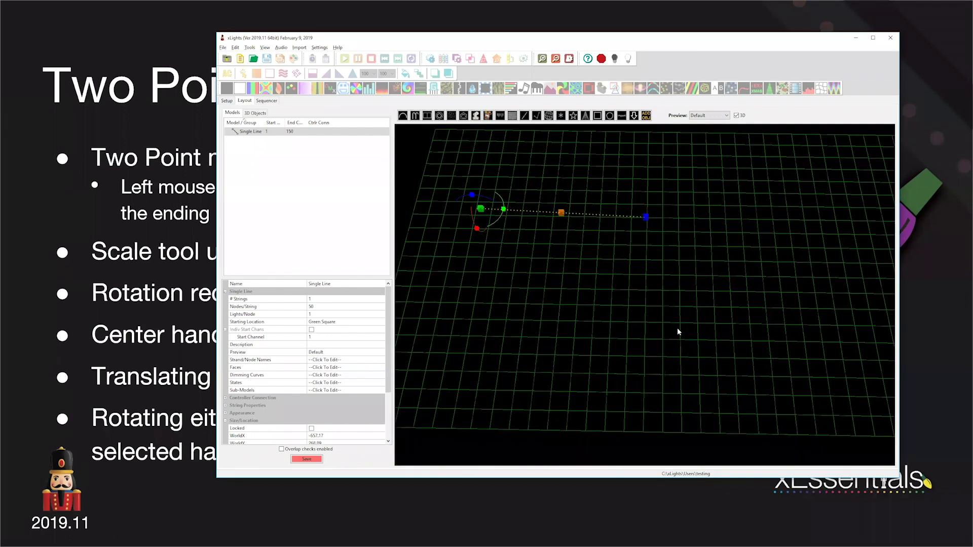
left_click_drag(542, 336, 540, 332)
left_click_drag(626, 342, 532, 213)
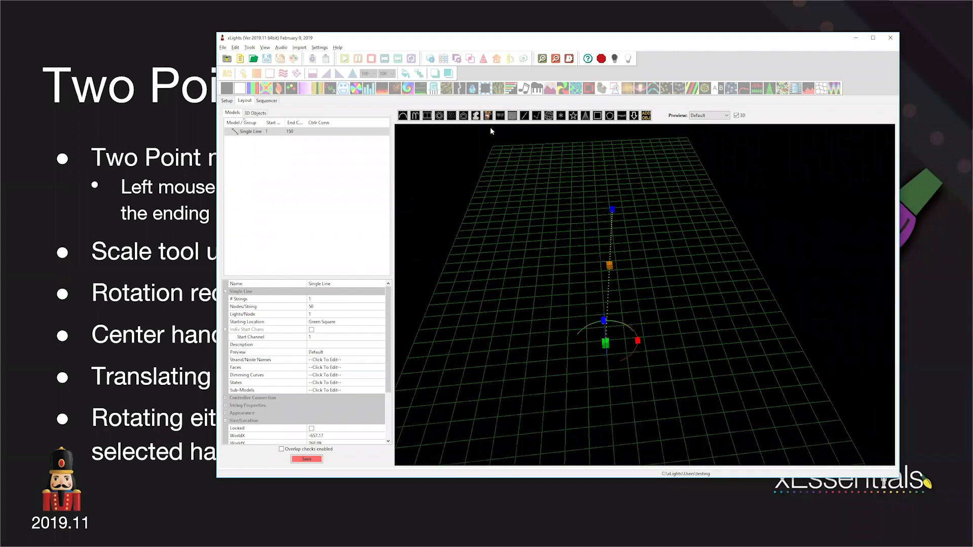
mouse_move(509, 266)
left_mouse_down()
mouse_move(558, 260)
mouse_move(551, 271)
left_mouse_up()
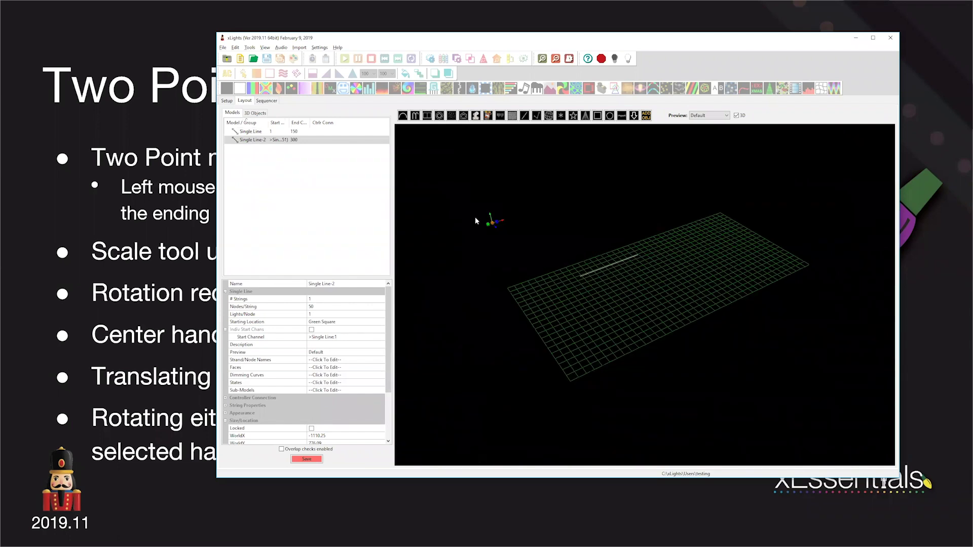
Check from several angles how far the second Single Line sits from the grid, and delete it
left_click_drag(540, 267, 586, 318)
scroll(652, 330, "up", 3)
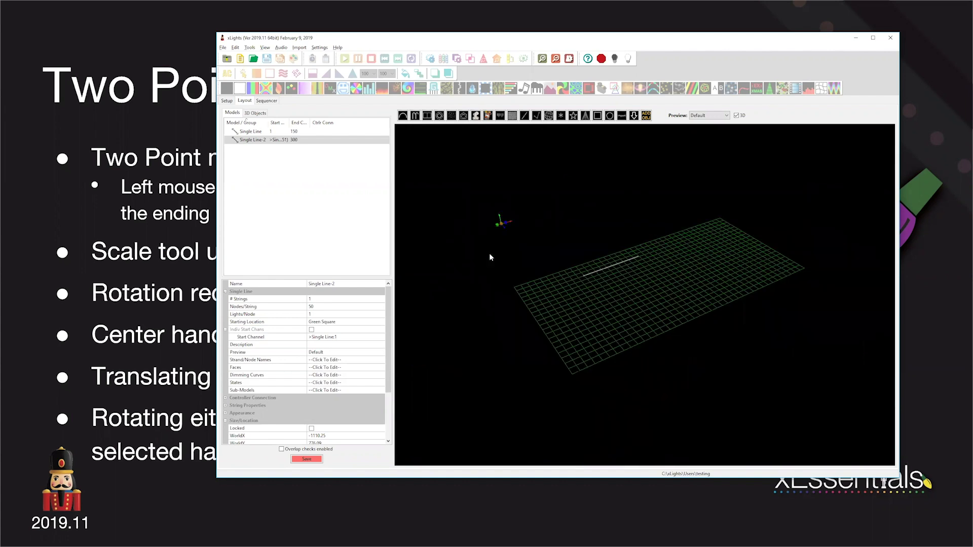
scroll(489, 255, "up", 2)
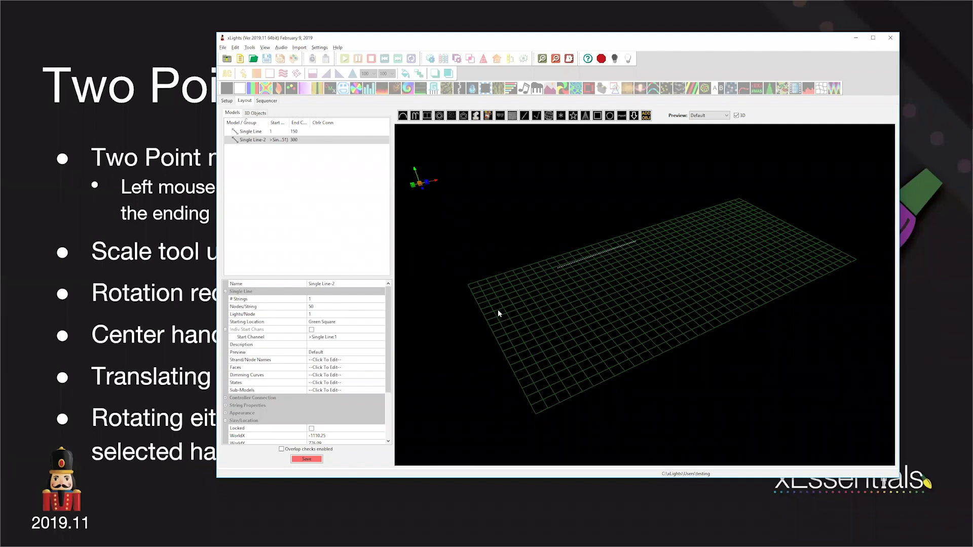
left_click_drag(541, 317, 713, 390)
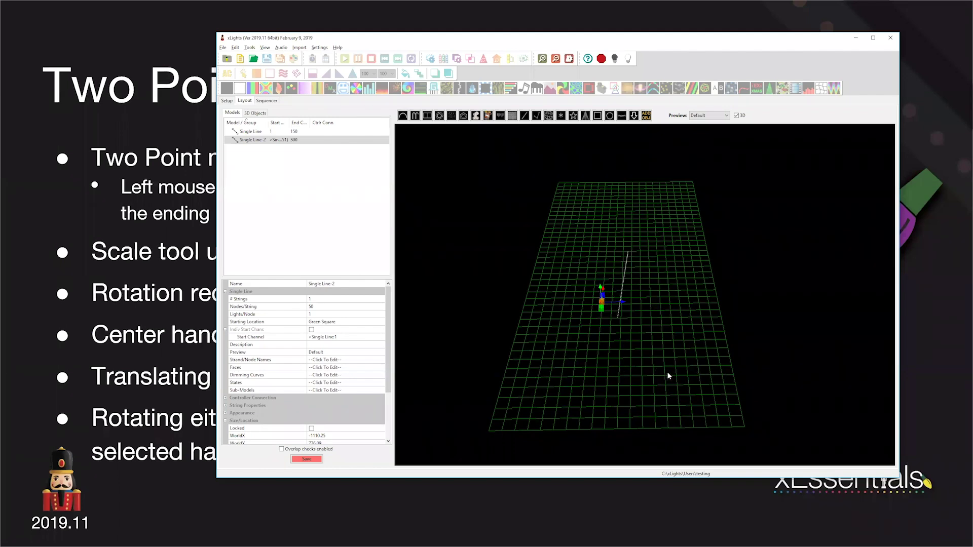
left_click_drag(558, 348, 476, 289)
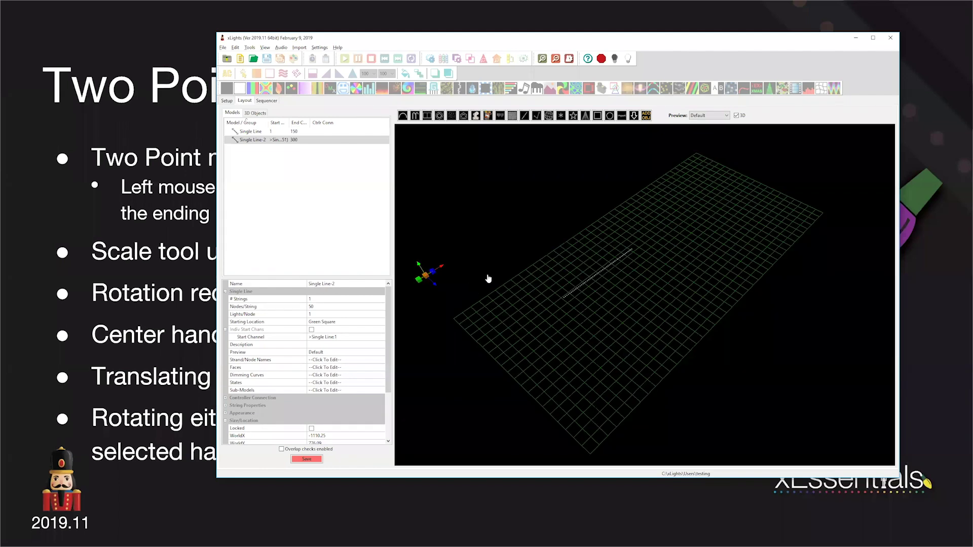
key("Delete")
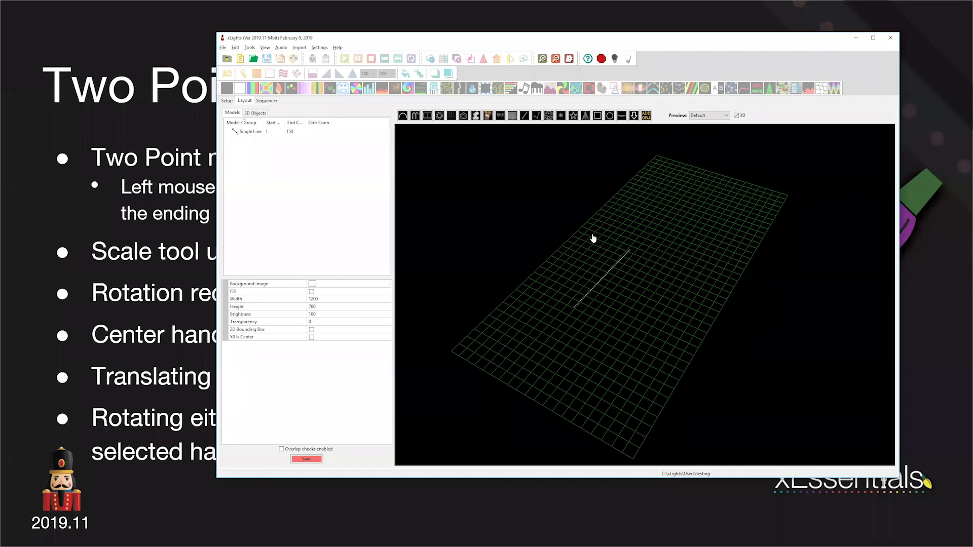
Switch to the PowerPoint slide show and advance to the Three Point Models slide
left_click_drag(568, 329, 600, 305)
scroll(600, 305, "up", 5)
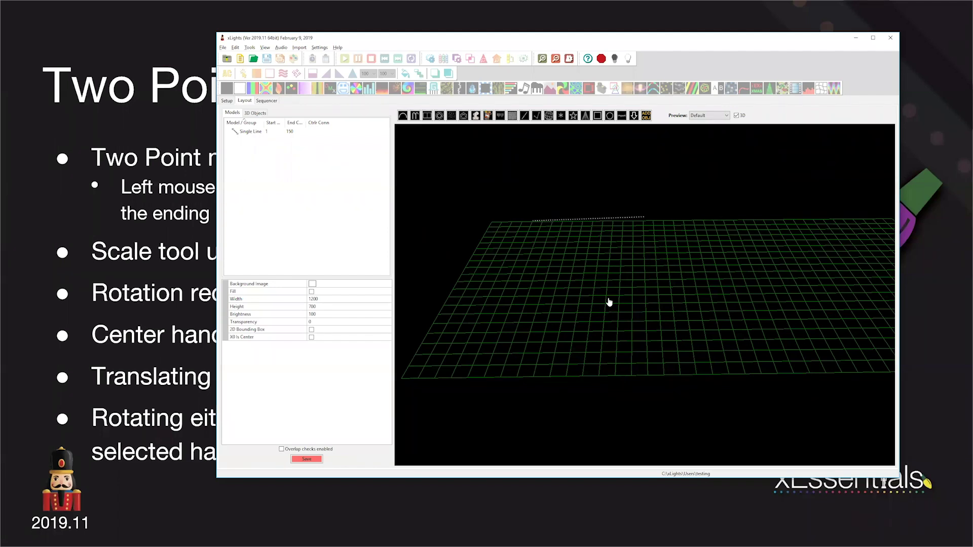
left_click_drag(618, 302, 692, 302)
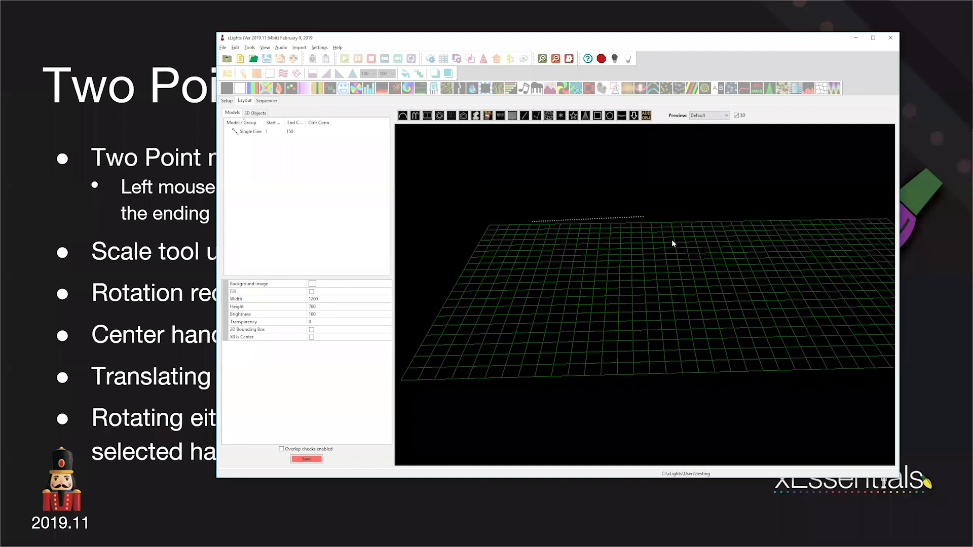
key("alt+Tab")
left_click(726, 125)
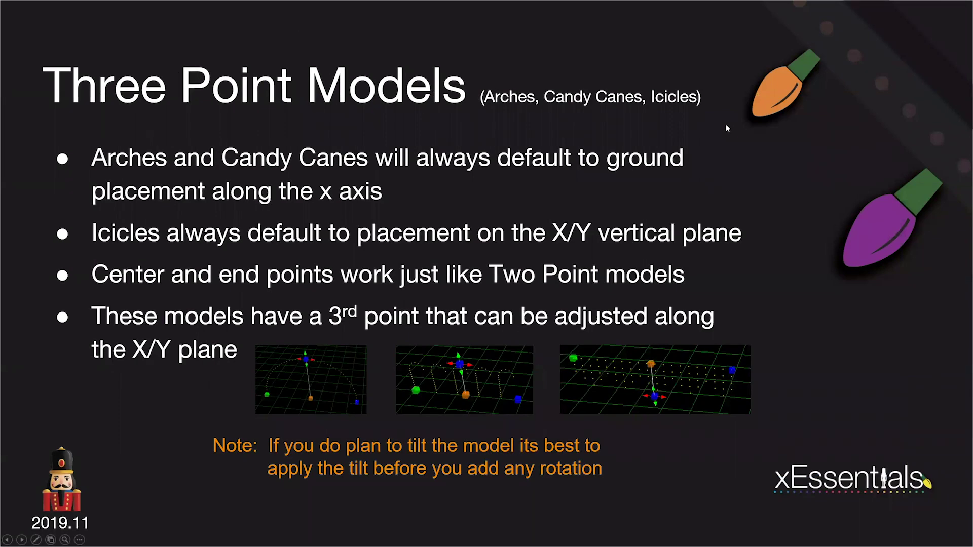
Switch back to xLights and delete the remaining Single Line so the ground grid is empty
key("alt+Tab")
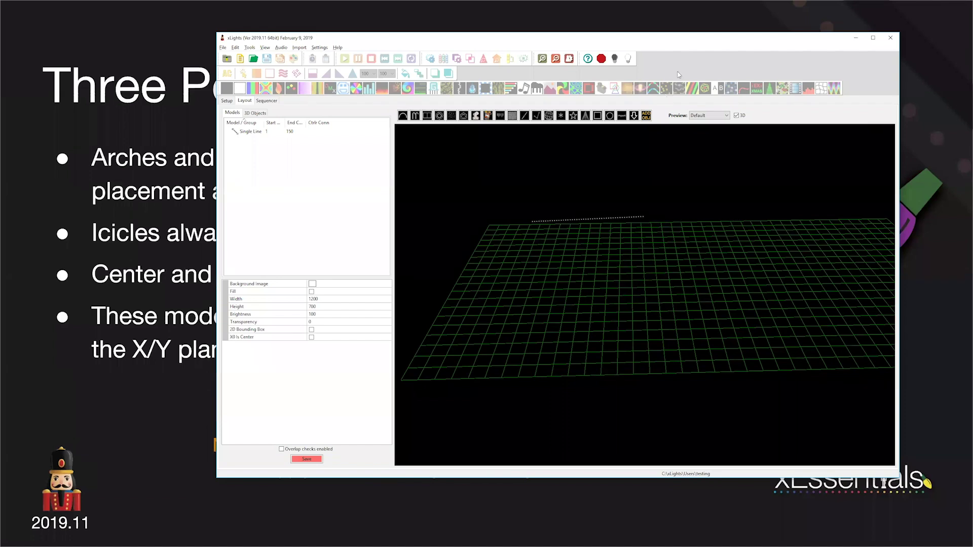
left_click_drag(693, 40, 654, 44)
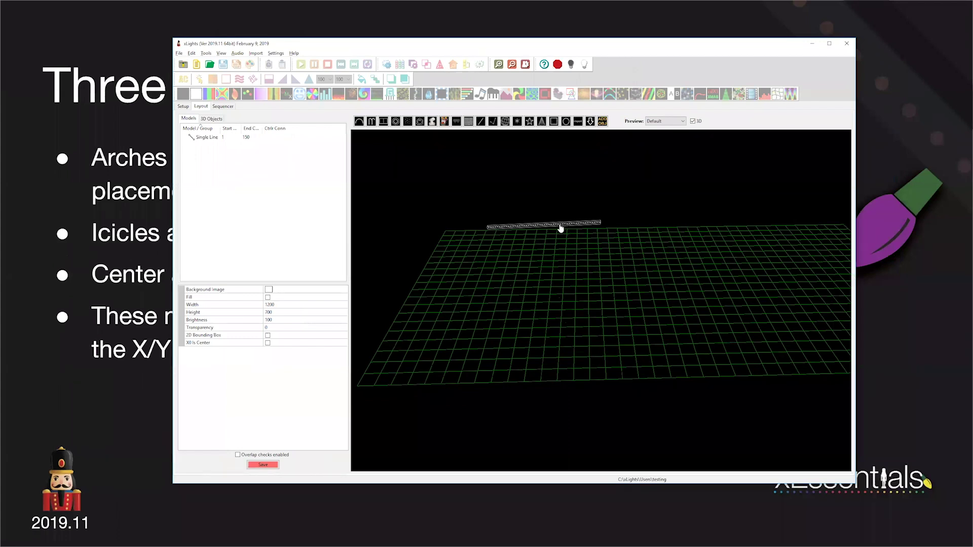
key("Delete")
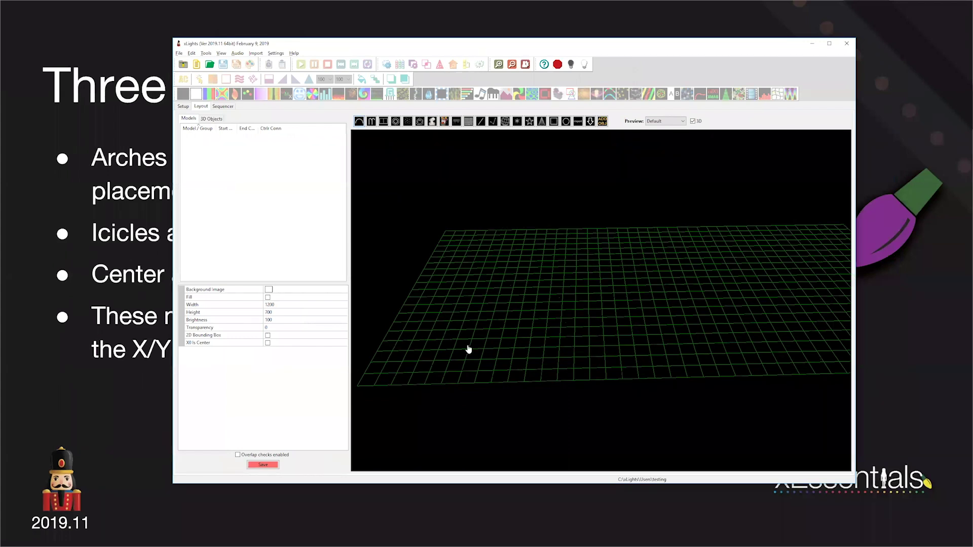
Place an Arches model along the middle of the ground grid and set its number of arches to 5
left_click_drag(480, 313, 562, 312)
mouse_move(653, 312)
left_mouse_down()
mouse_move(692, 309)
mouse_move(692, 317)
left_mouse_up()
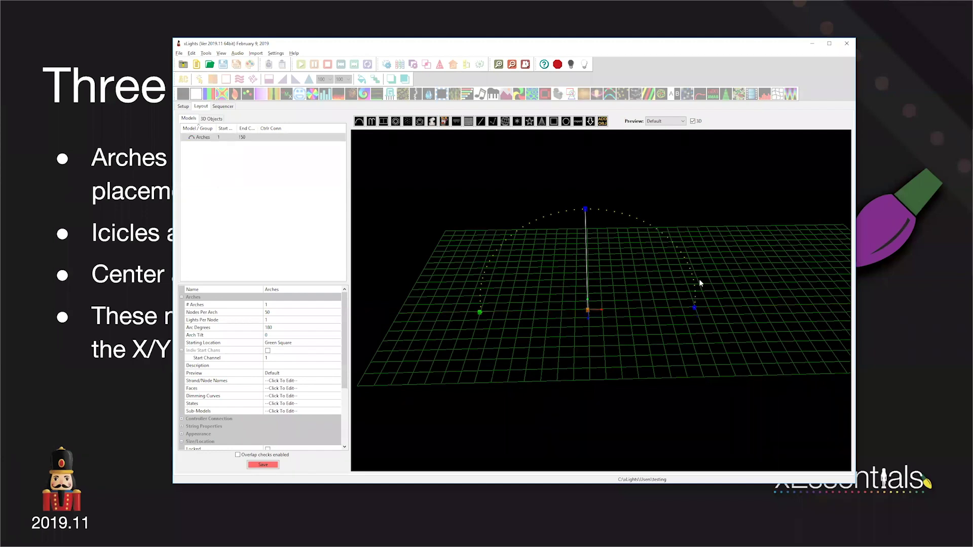
left_click(275, 304)
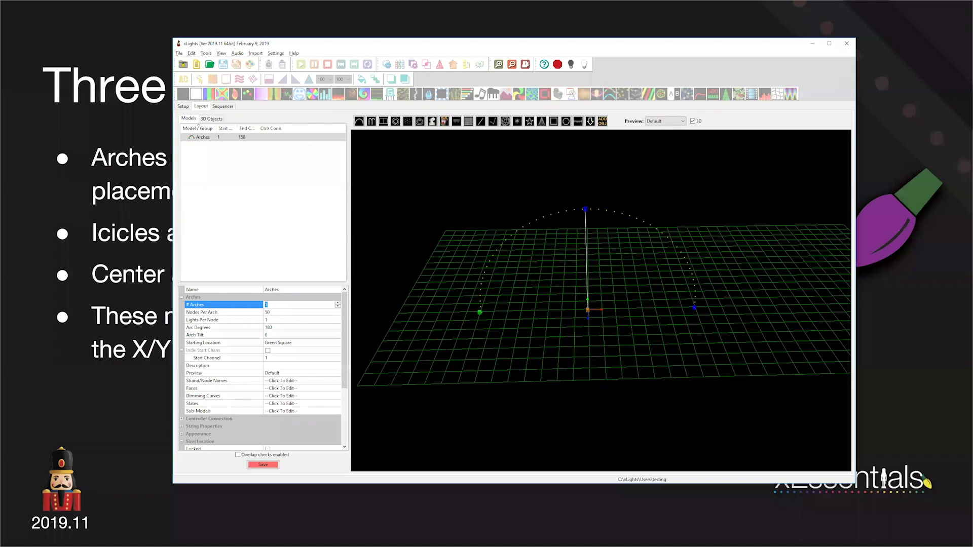
type("5")
key("Return")
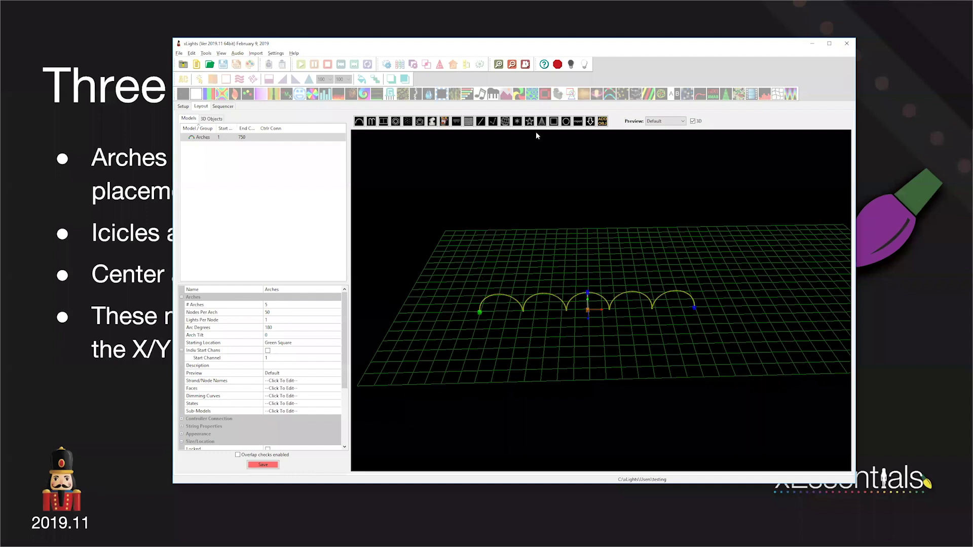
Place a Candy Canes model on the grid behind the arches and an Icicles model above the grid's back edge
left_click(729, 286)
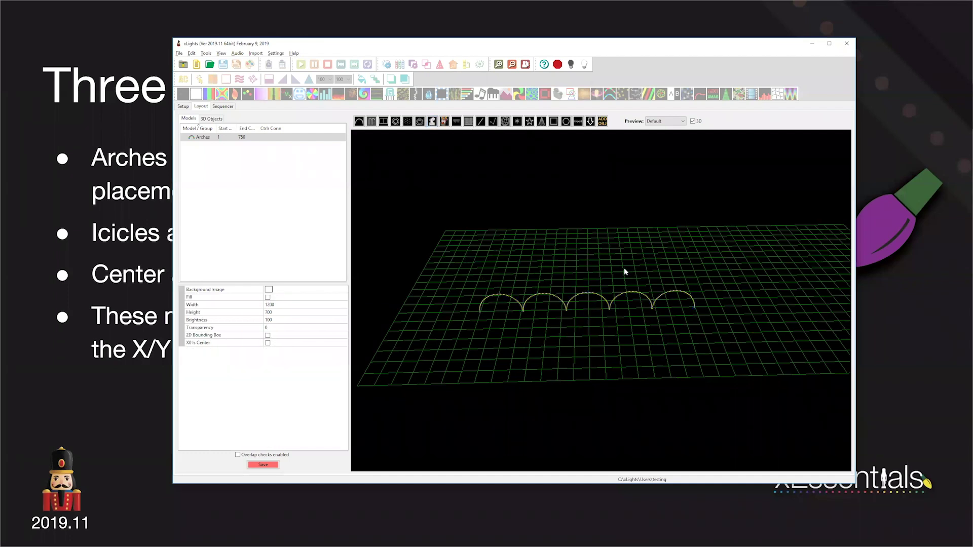
left_click_drag(622, 264, 691, 264)
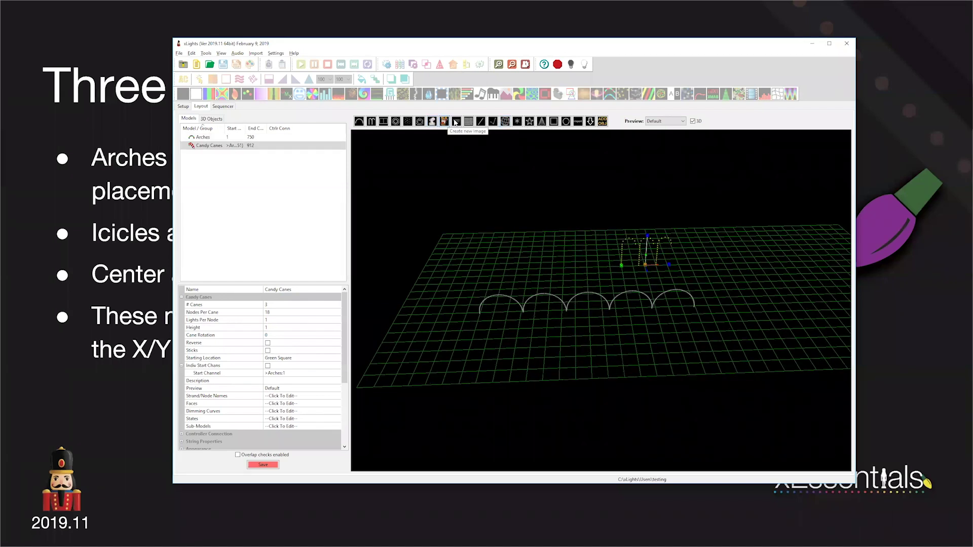
left_click(505, 204)
left_click_drag(509, 207, 647, 202)
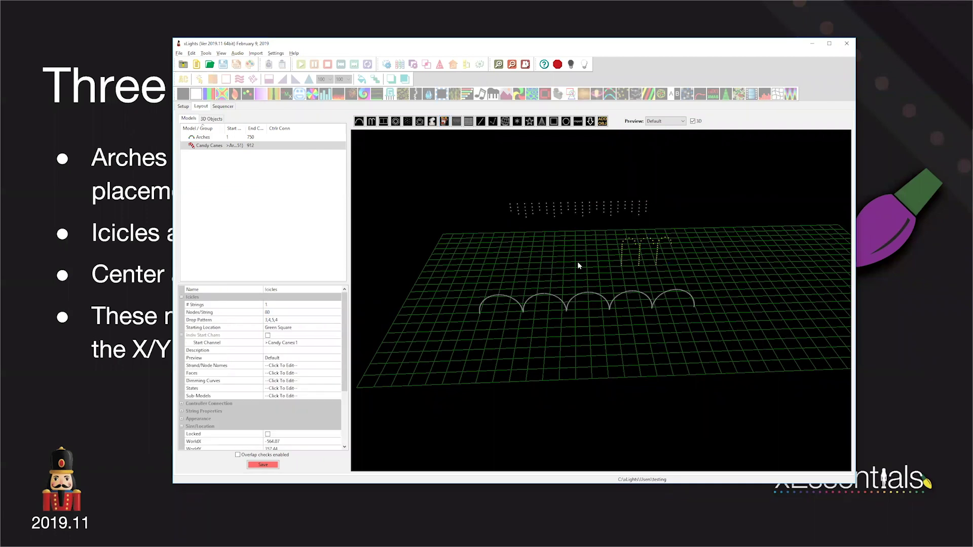
Select the Arches model and rotate it slightly about the vertical axis through its center point
left_click_drag(574, 263, 587, 325)
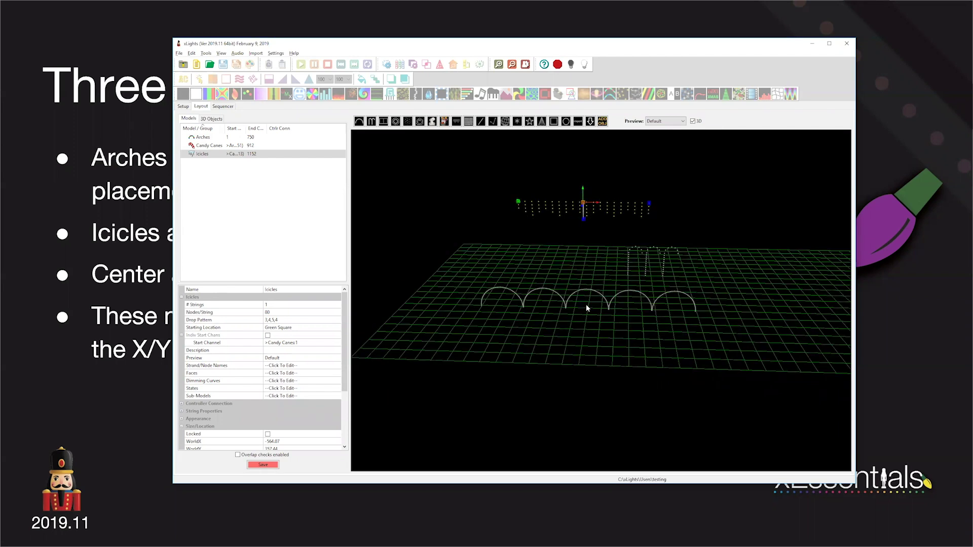
left_click_drag(577, 345, 577, 344)
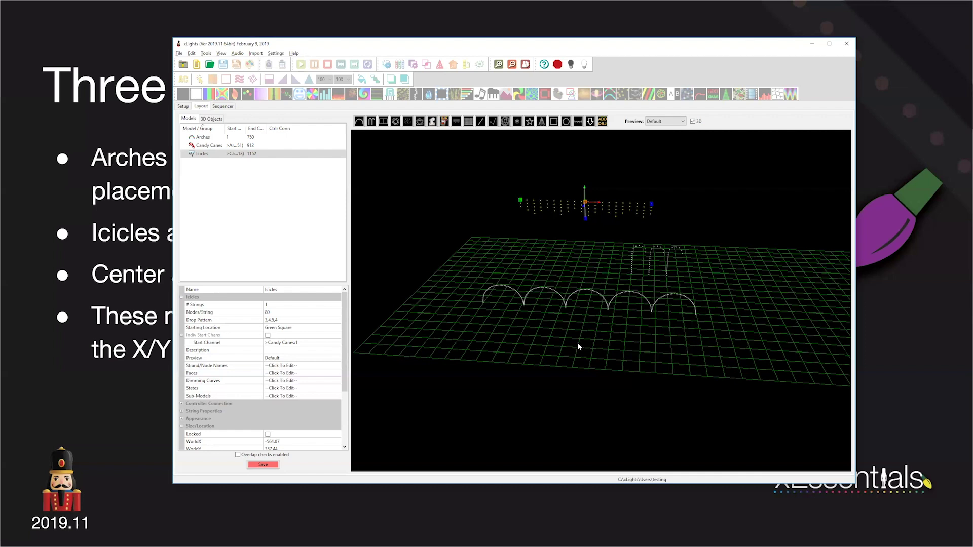
left_click(579, 342)
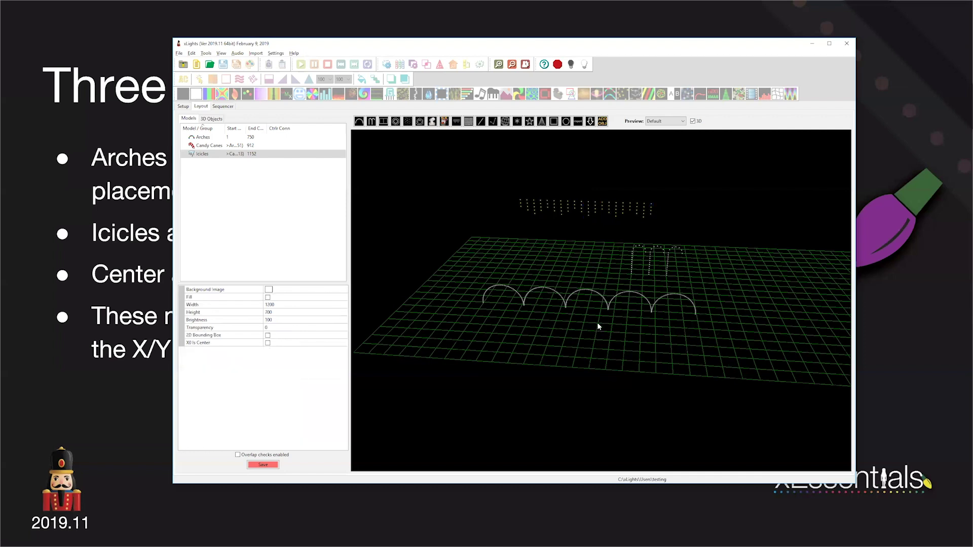
left_click(606, 303)
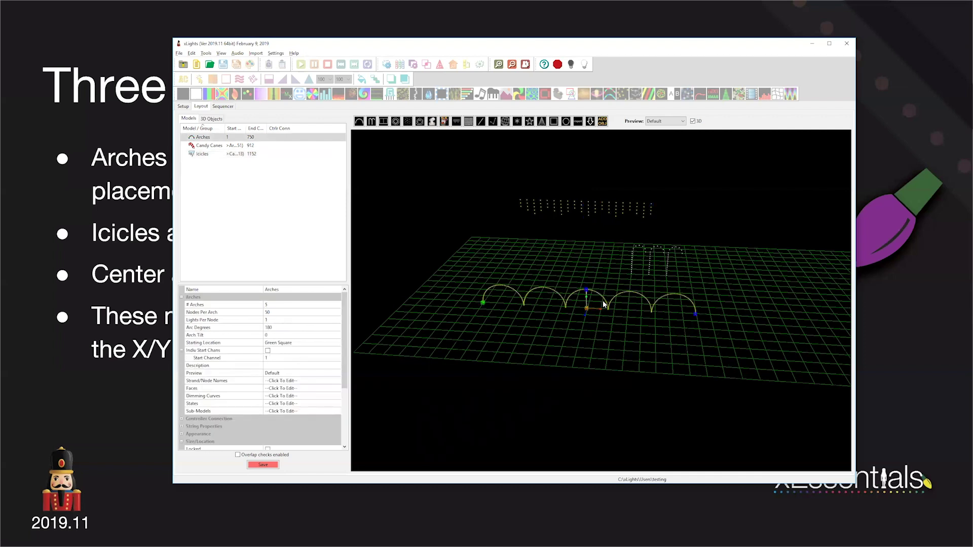
scroll(603, 301, "up", 2)
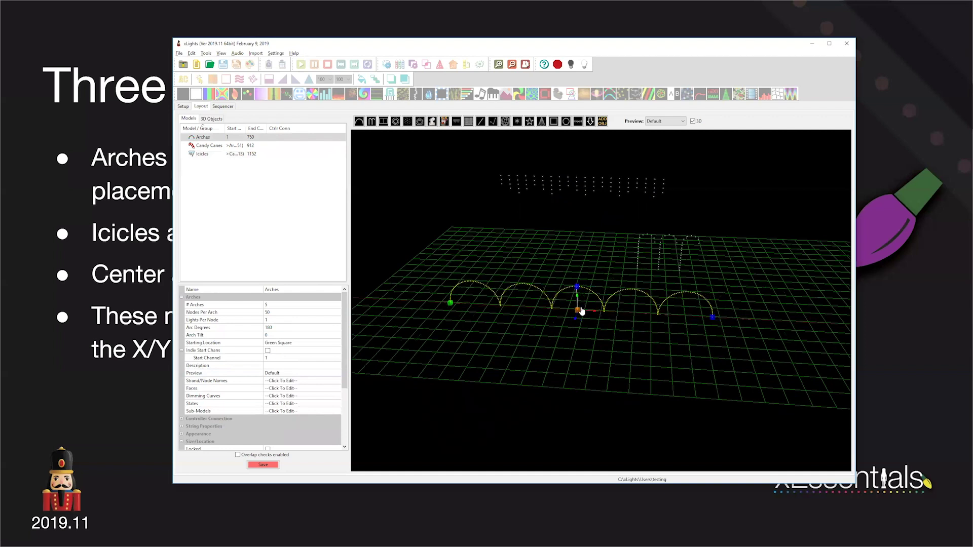
left_click_drag(596, 312, 599, 315)
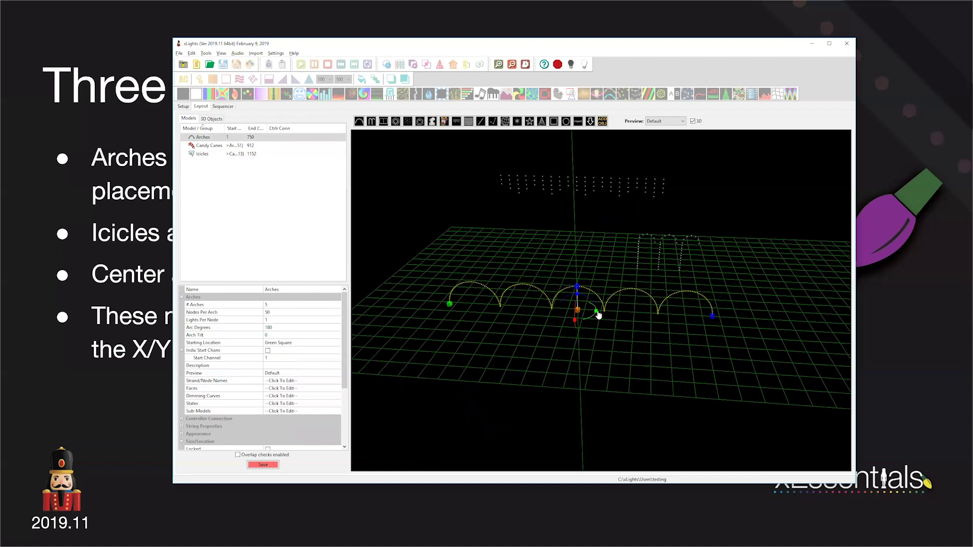
left_click(618, 330)
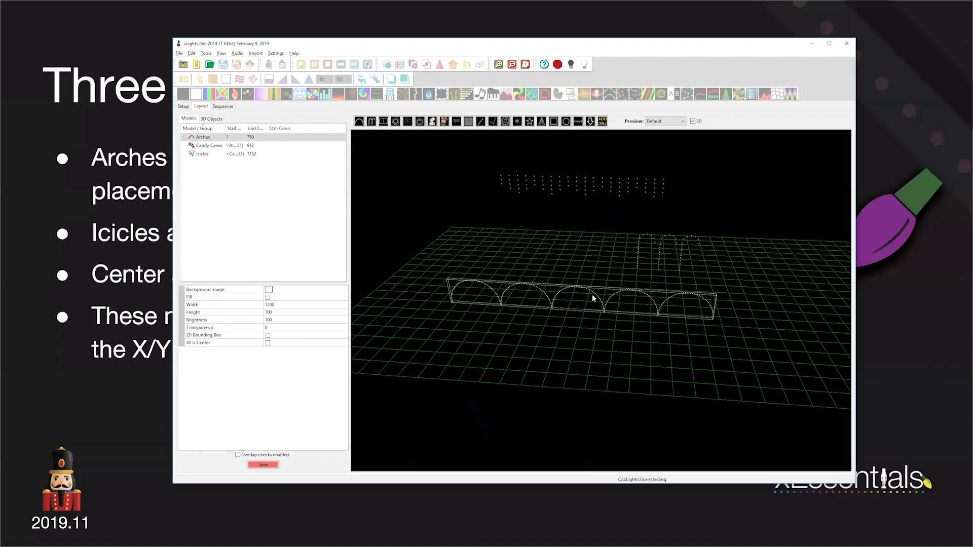
Select the Arches' third point above the center and move it down to reduce the arch height
left_click(592, 298)
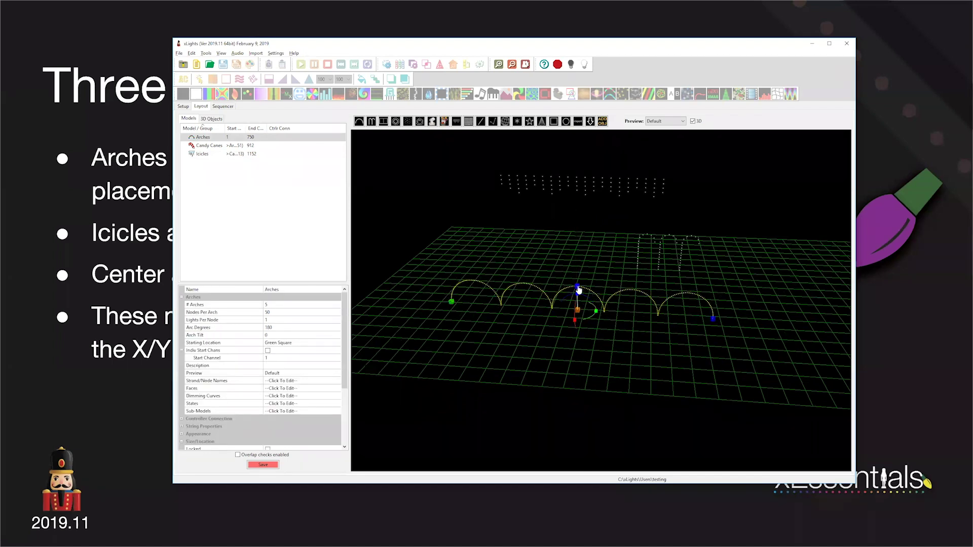
left_click(578, 288)
scroll(596, 324, "up", 4)
mouse_move(566, 281)
left_mouse_down()
mouse_move(575, 282)
mouse_move(553, 299)
mouse_move(548, 292)
mouse_move(582, 273)
mouse_move(549, 284)
mouse_move(580, 275)
mouse_move(608, 290)
mouse_move(554, 287)
mouse_move(587, 294)
mouse_move(566, 298)
left_mouse_up()
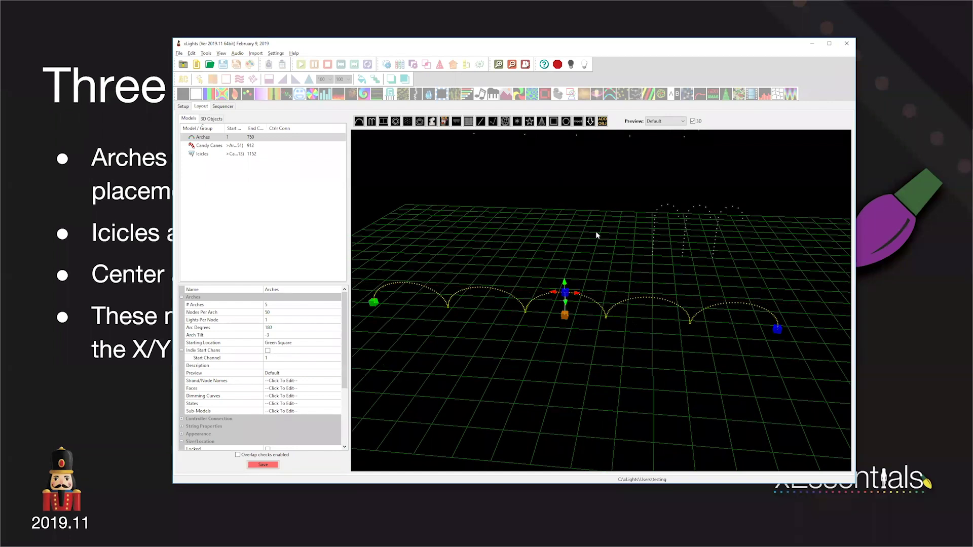
Look over the Icicles model above the grid's back edge and clear the selection
scroll(596, 234, "down", 2)
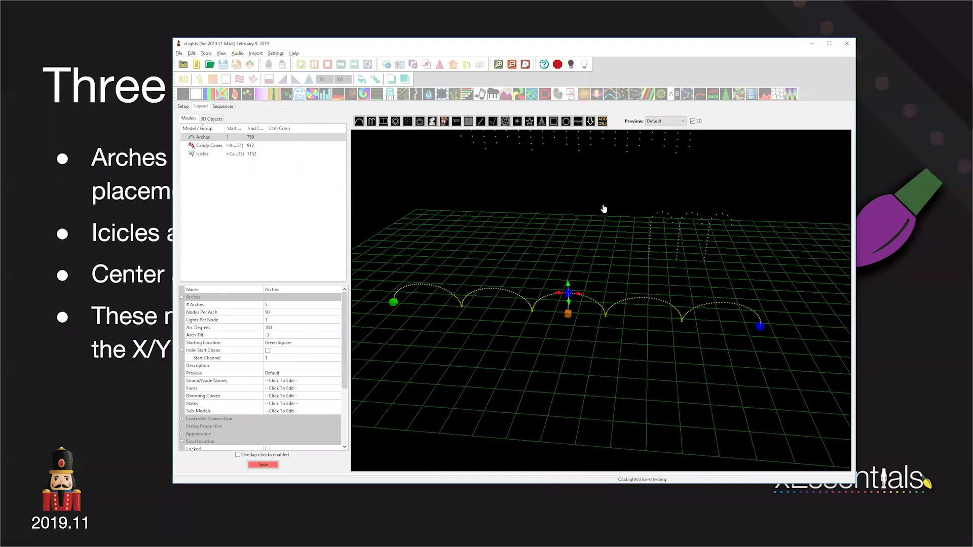
left_click(557, 210)
scroll(557, 210, "down", 3)
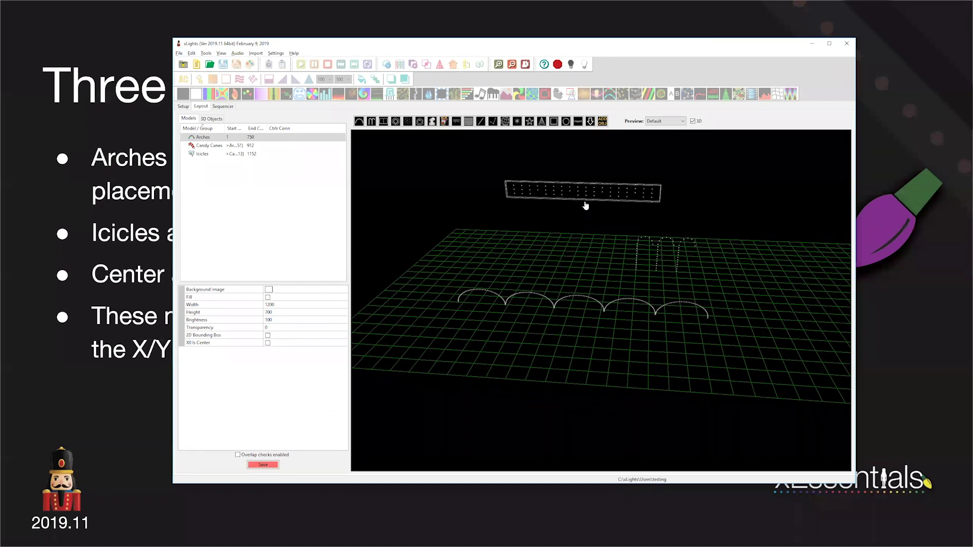
left_click(606, 232)
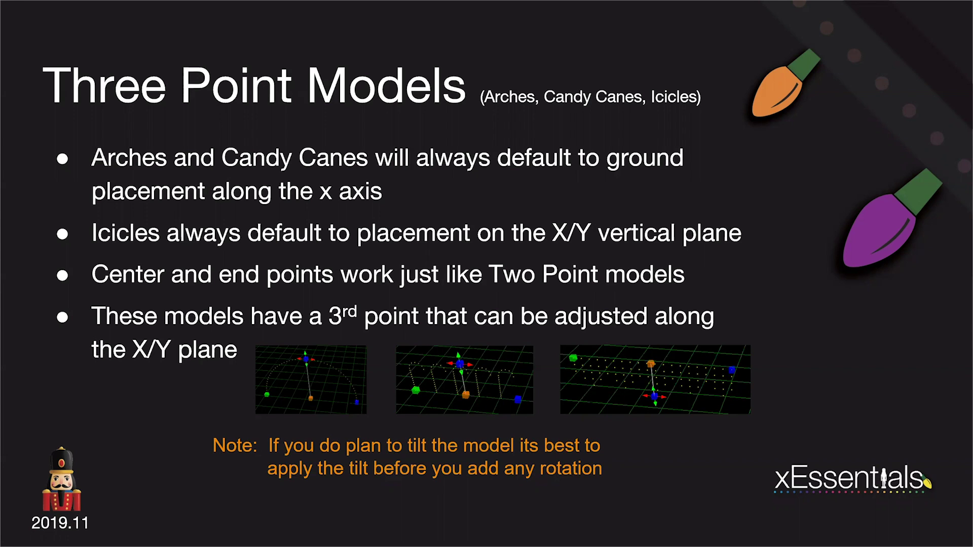
Switch back to xLights and try tilting the Arches by moving their third point away from the center
key("alt+Tab")
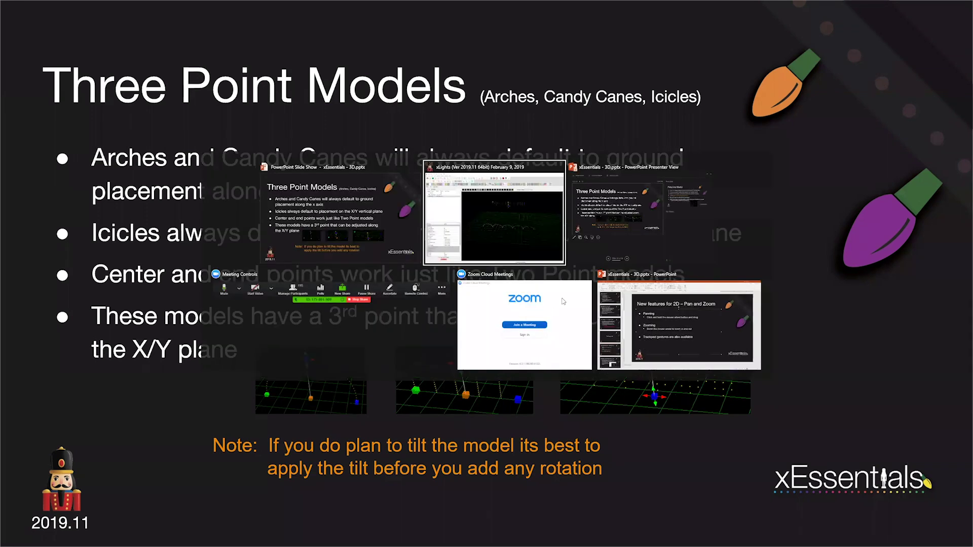
left_click(577, 285)
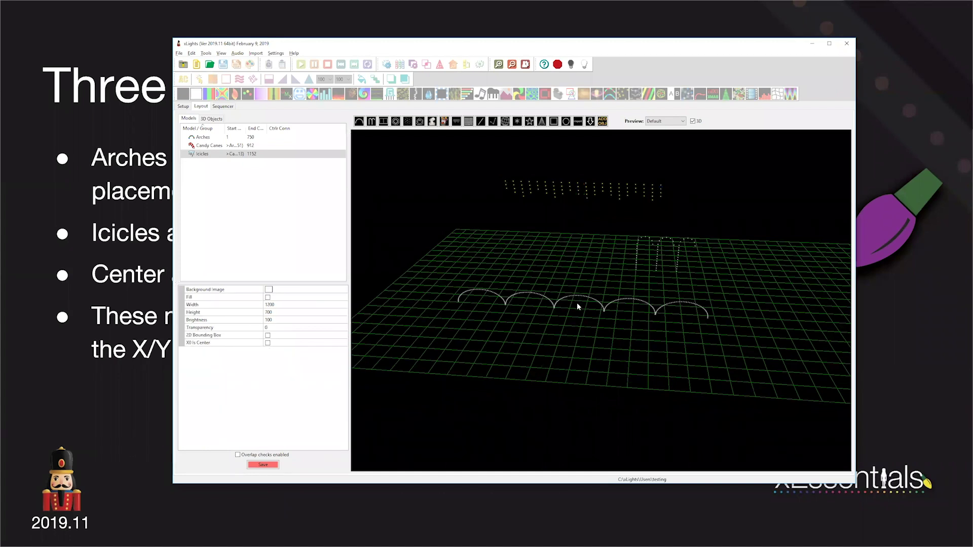
left_click(577, 303)
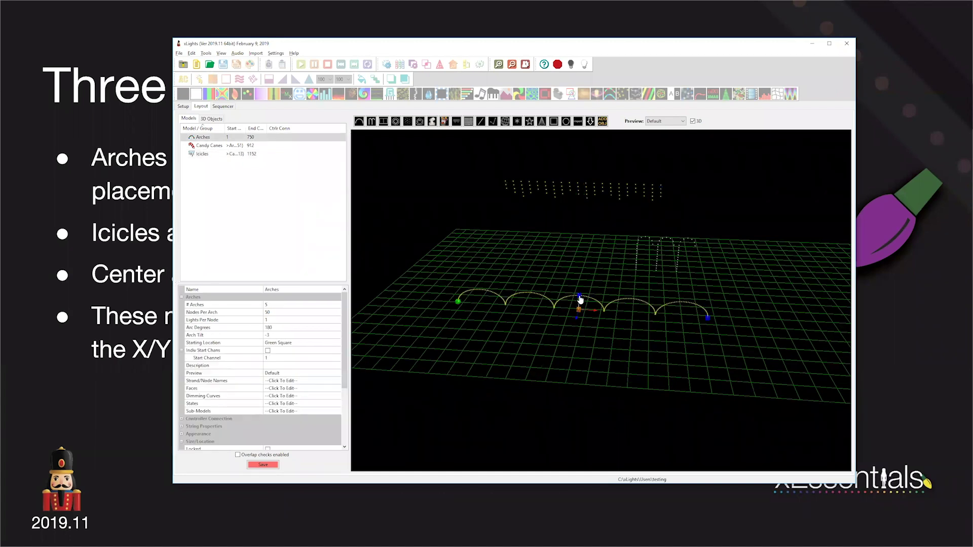
left_click(579, 296)
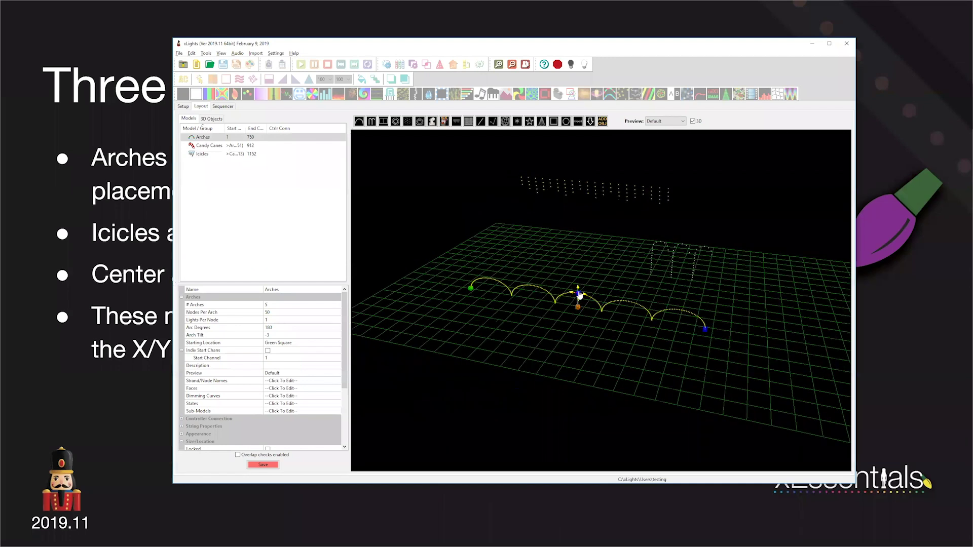
left_click_drag(580, 296, 577, 348)
scroll(572, 381, "up", 4)
left_click_drag(629, 313, 564, 359)
left_click(611, 304)
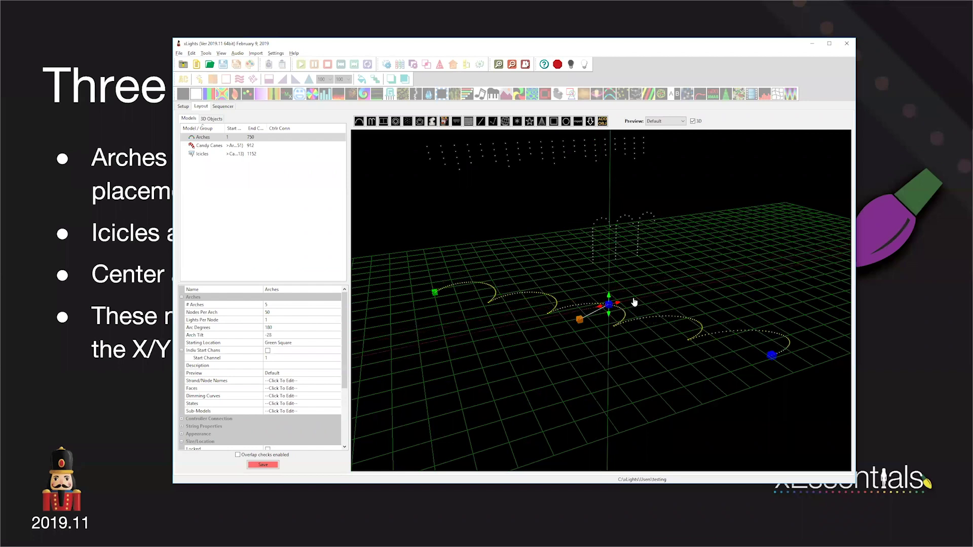
Tilt the Arches further to -89 with their third point, and undo the changes to the arches
left_click(608, 301)
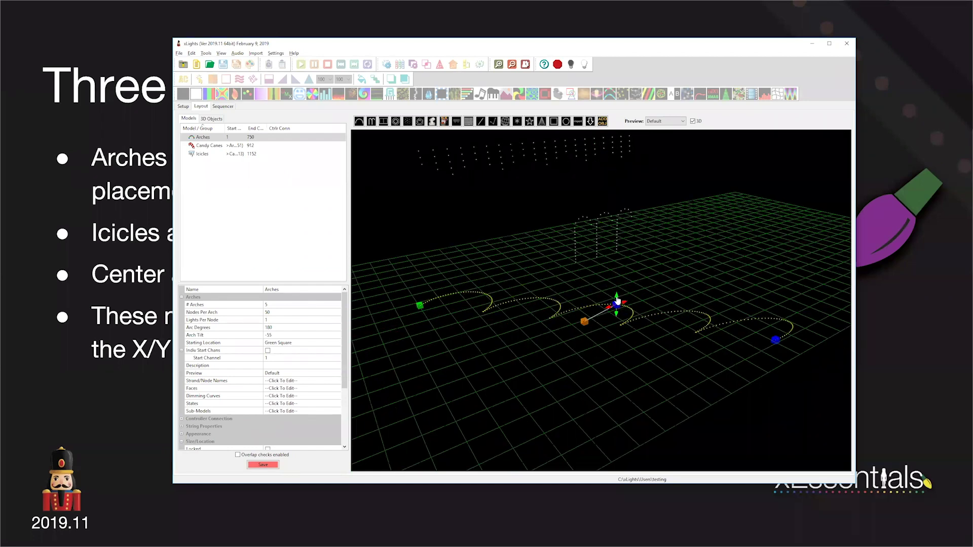
left_click_drag(568, 309, 603, 307)
mouse_move(630, 301)
left_mouse_down()
mouse_move(610, 306)
mouse_move(659, 306)
mouse_move(625, 304)
left_mouse_up()
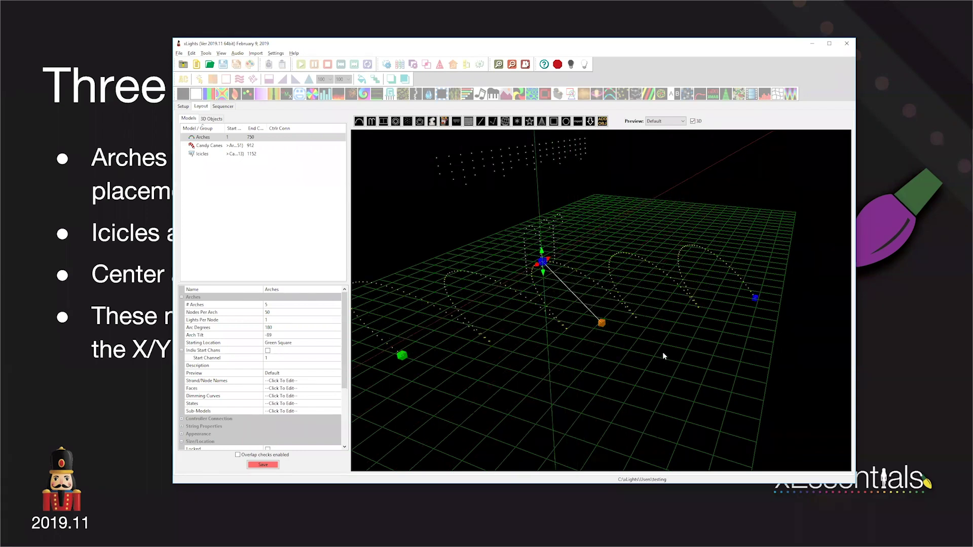
key("ctrl+z")
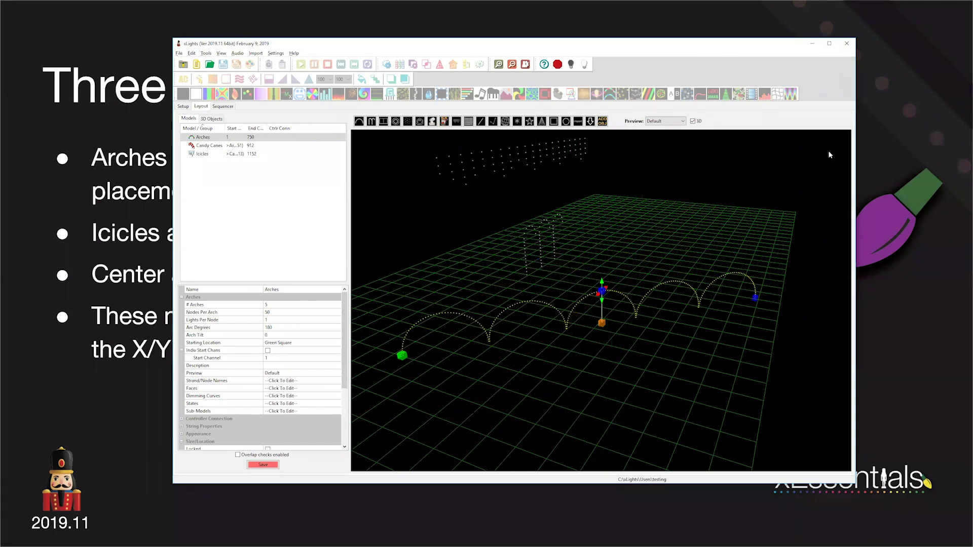
Switch to the PowerPoint slide show and advance to the PolyLine Model slide
key("alt+Tab")
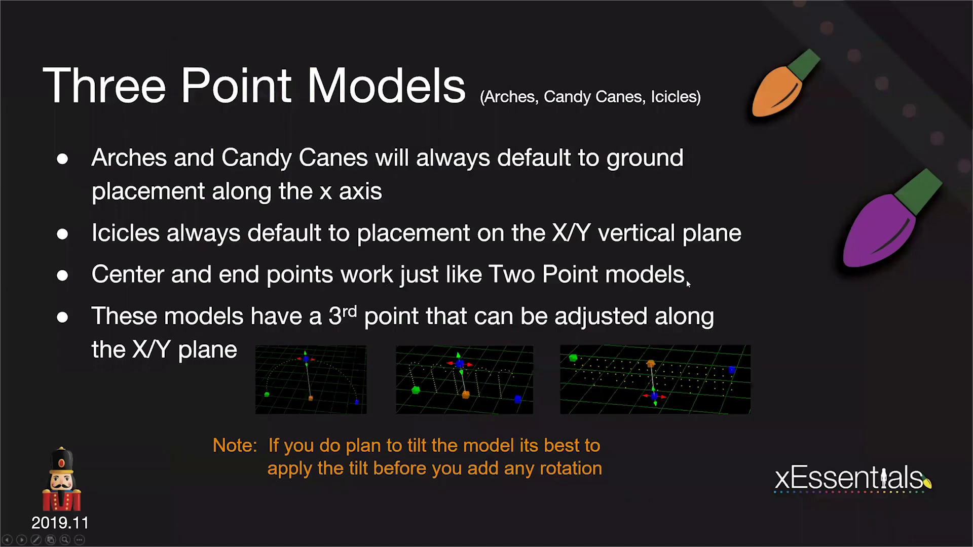
left_click(627, 302)
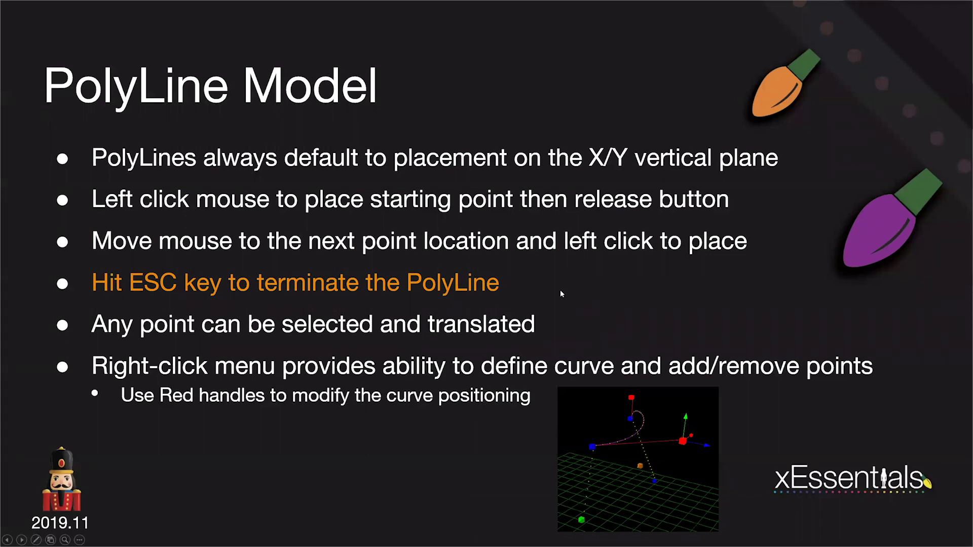
Switch back to xLights and delete the Arches, Candy Canes and Icicles models
key("alt+Tab")
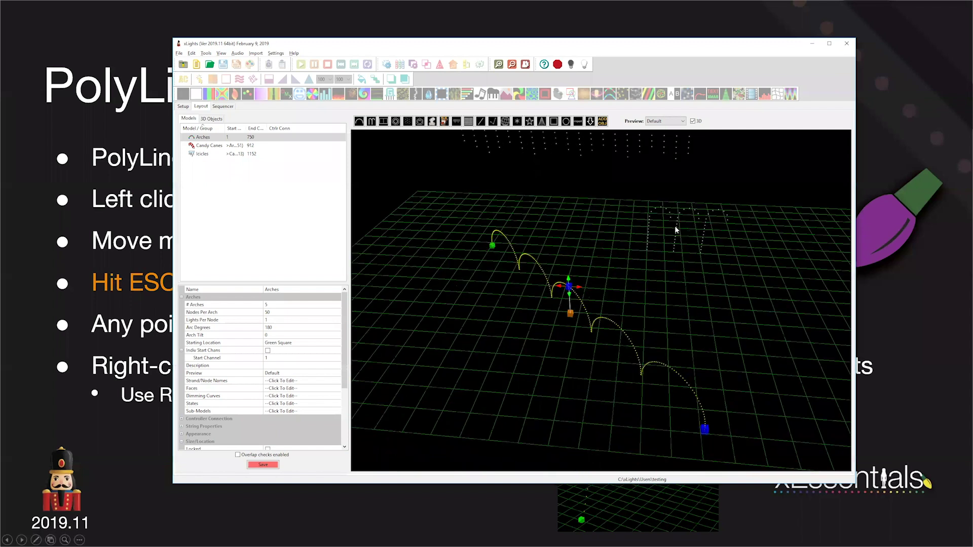
key("Delete")
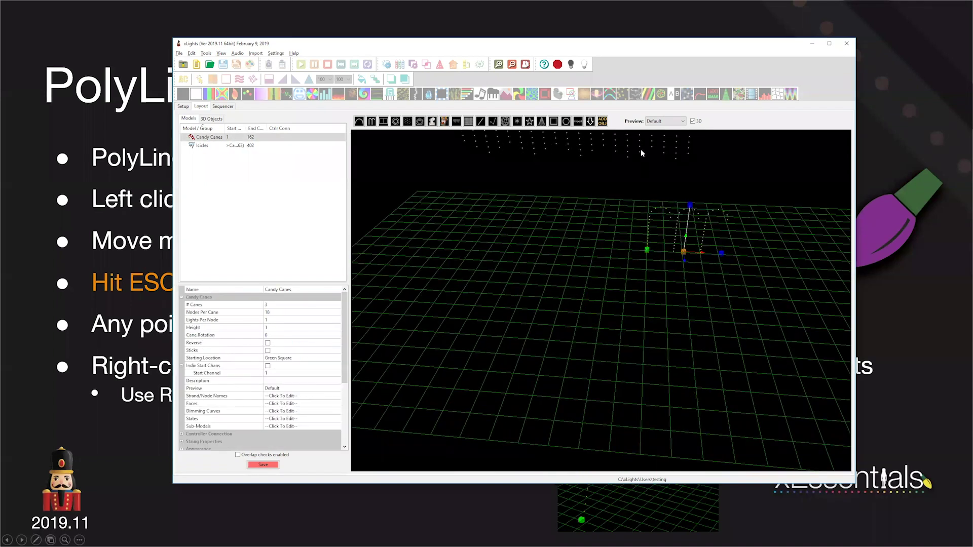
key("Delete")
key("Delete")
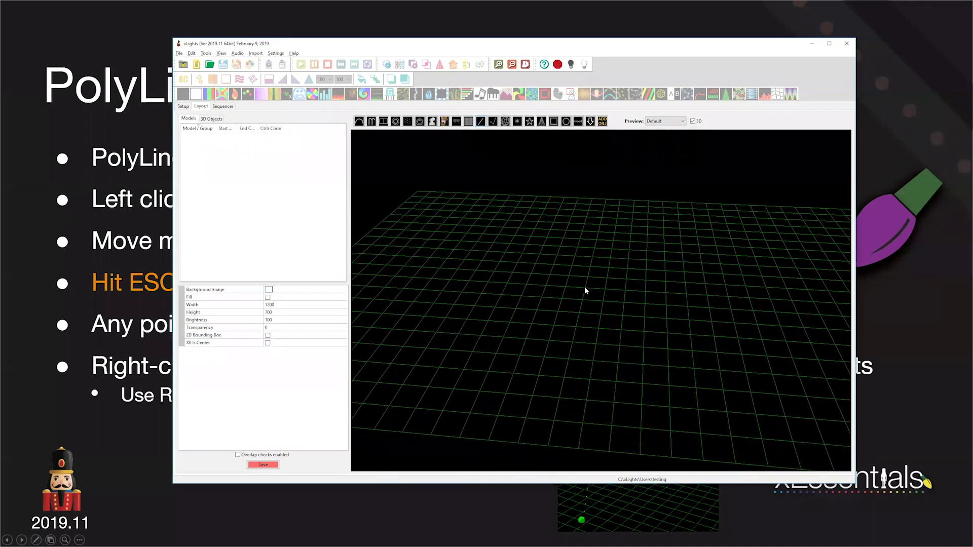
Place a four-point Poly Line rising from the back of the ground grid, running level above it and sloping down again
left_click_drag(601, 290, 613, 274)
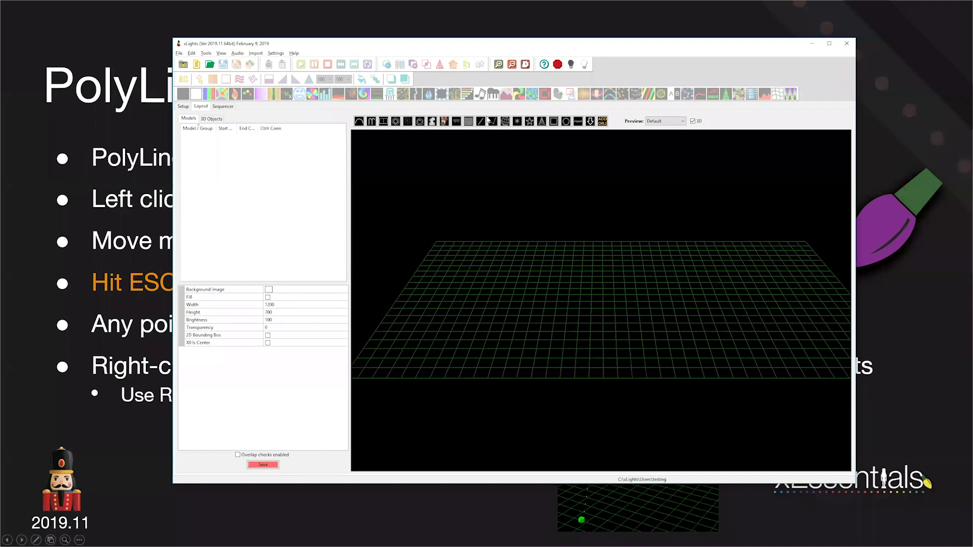
left_click(493, 122)
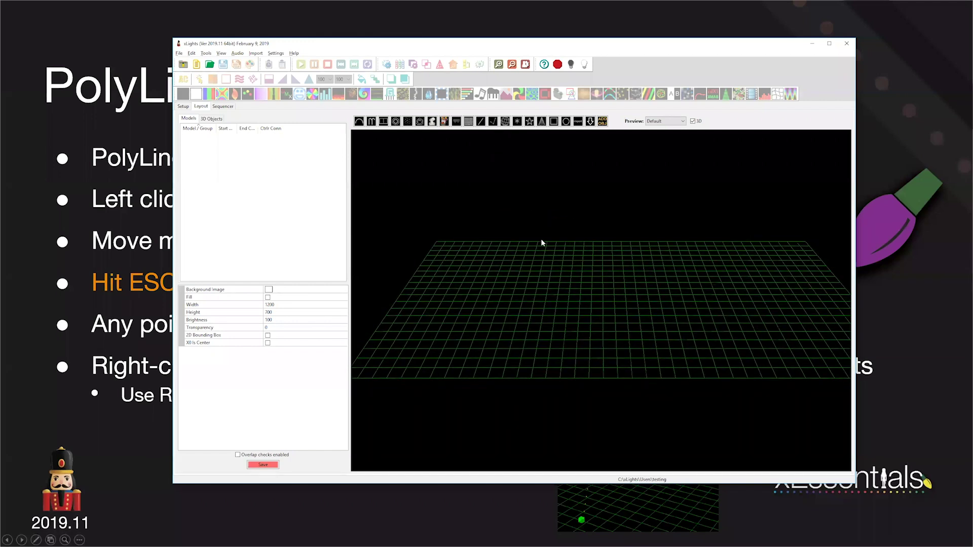
left_click(512, 264)
left_click(552, 207)
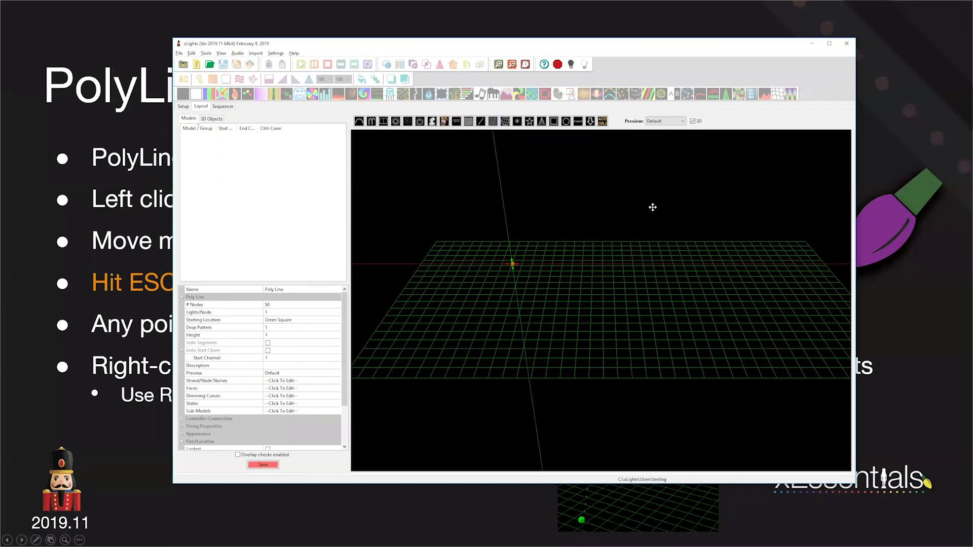
key("Escape")
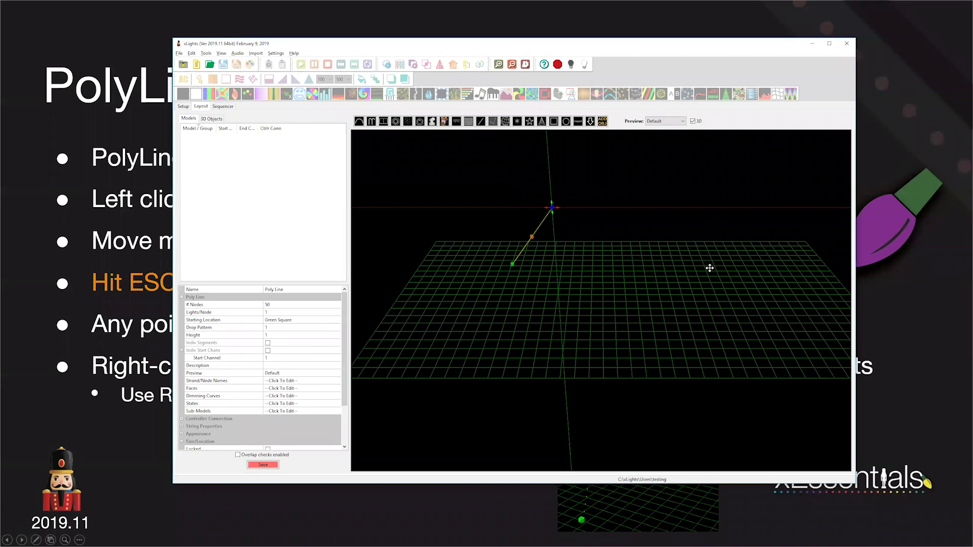
left_click(707, 268)
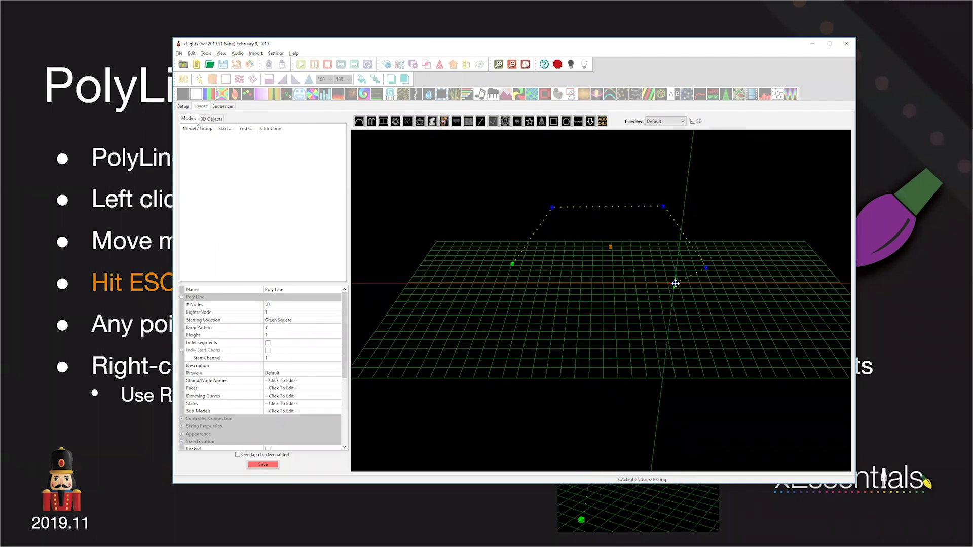
key("Escape")
Examine how the Poly Line and its points stand in the vertical plane from several viewing angles
left_click_drag(656, 294, 592, 308)
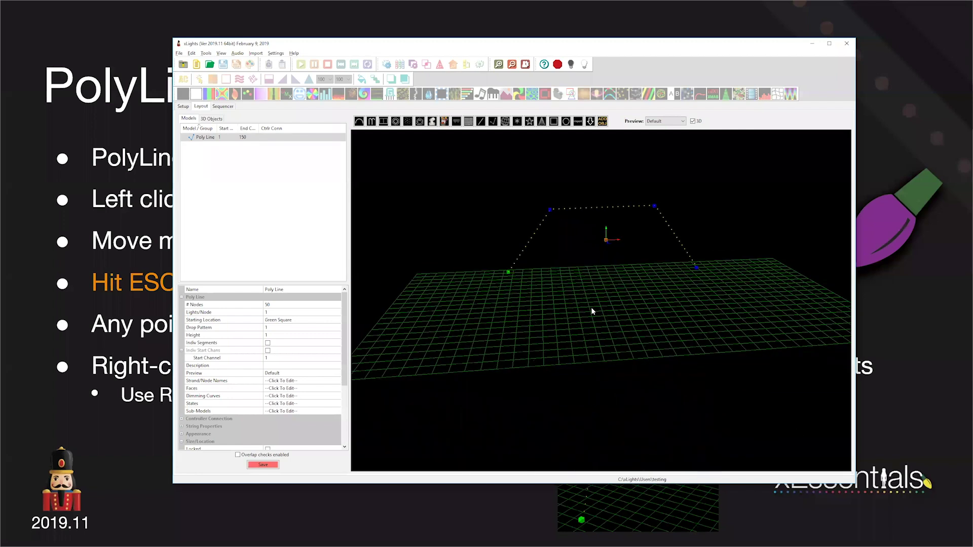
left_click_drag(591, 311, 572, 315)
left_click_drag(574, 244, 669, 266)
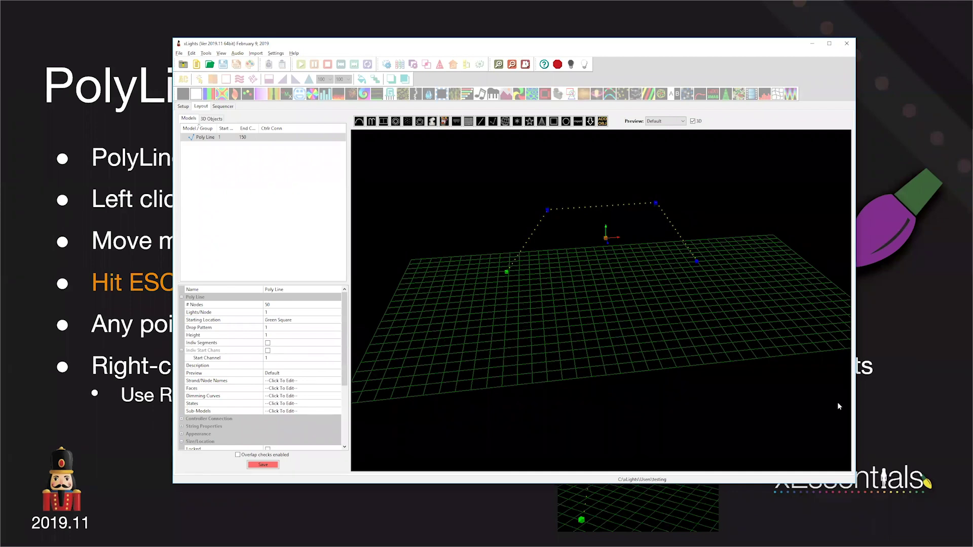
left_click_drag(615, 368, 598, 330)
left_click_drag(609, 367, 710, 351)
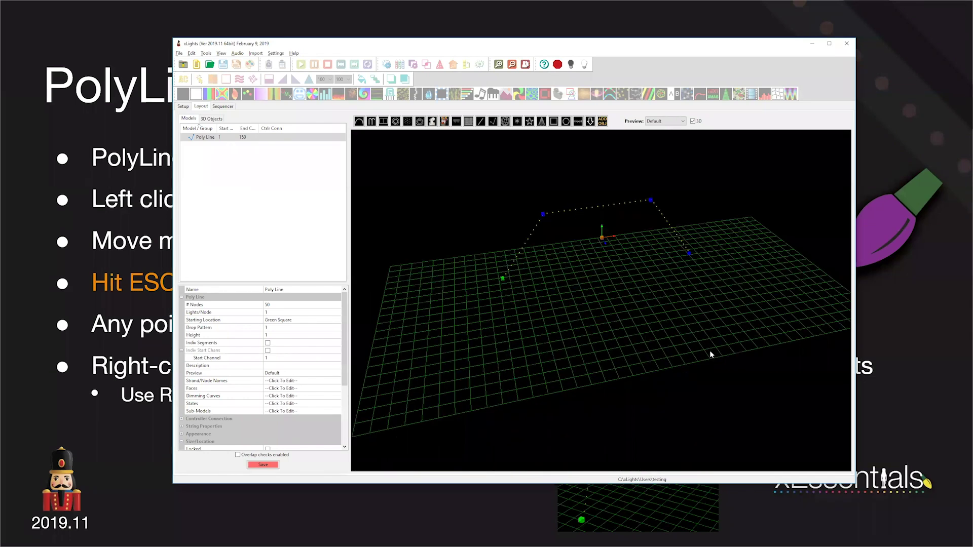
left_click_drag(624, 319, 626, 316)
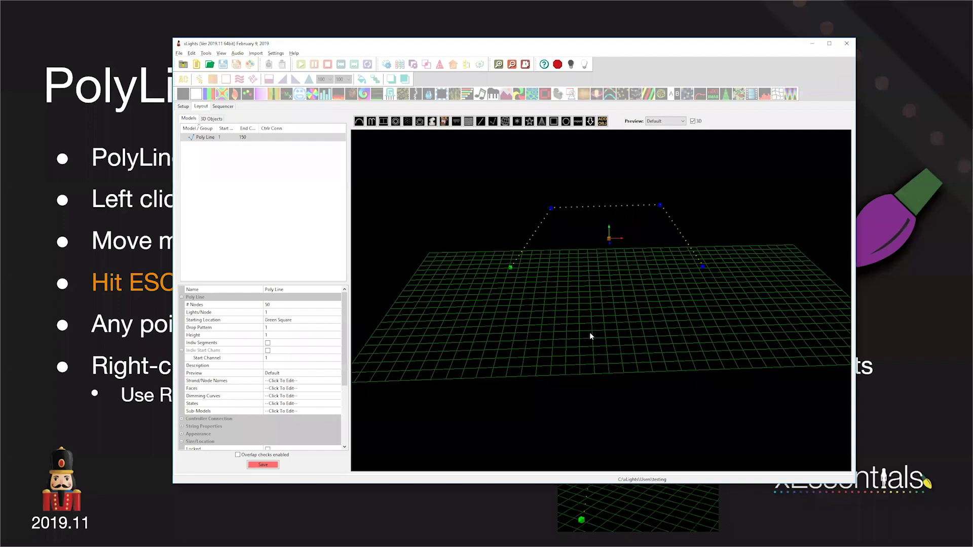
left_click_drag(627, 249, 572, 248)
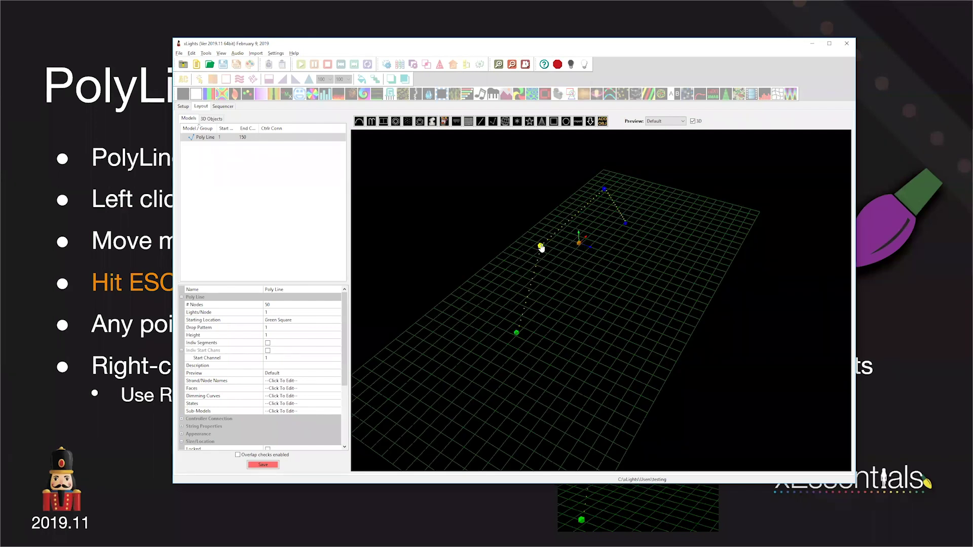
Place a second four-point Poly Line rising from the grid's back edge, spanning behind the first one and sloping back down
left_click(557, 257)
mouse_move(571, 261)
left_mouse_down()
mouse_move(506, 221)
mouse_move(568, 262)
left_mouse_up()
left_click_drag(572, 217, 522, 259)
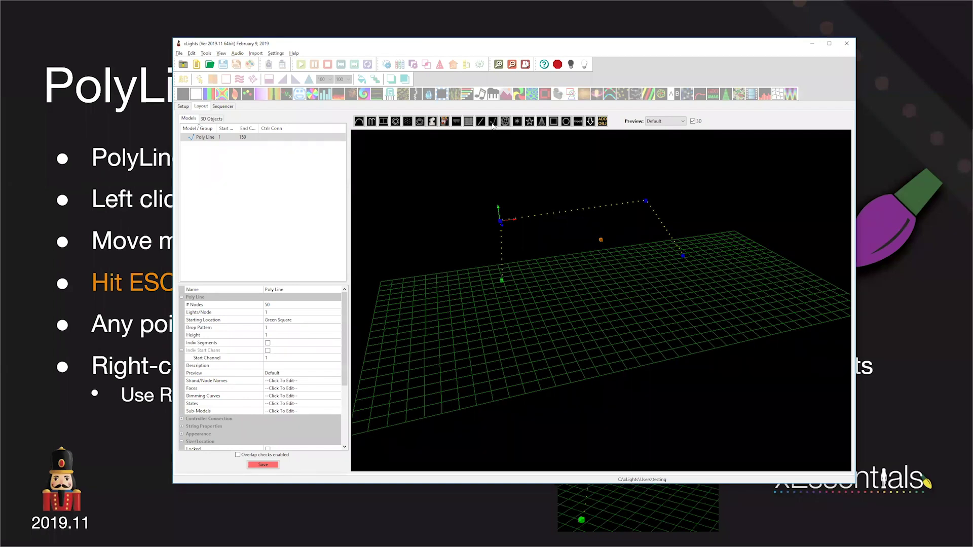
key("Escape")
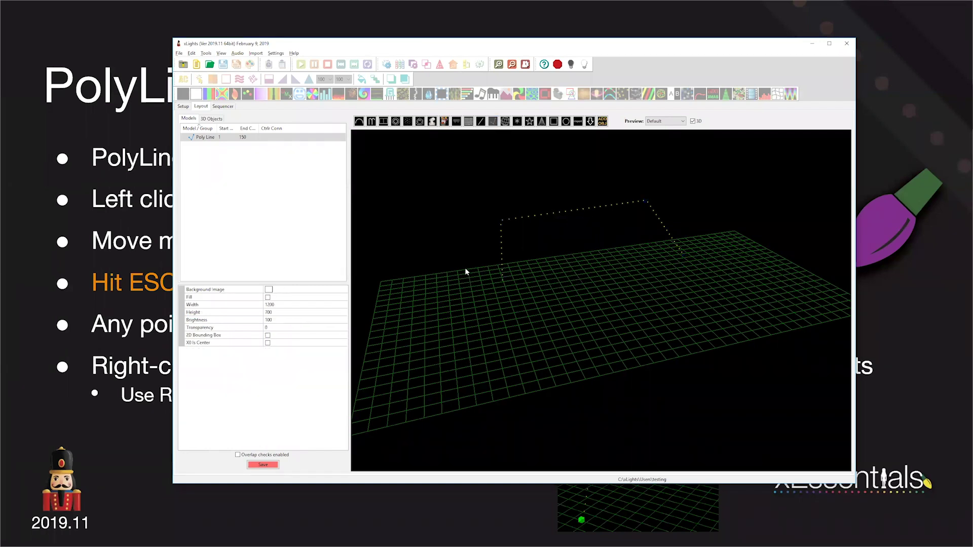
left_click(464, 268)
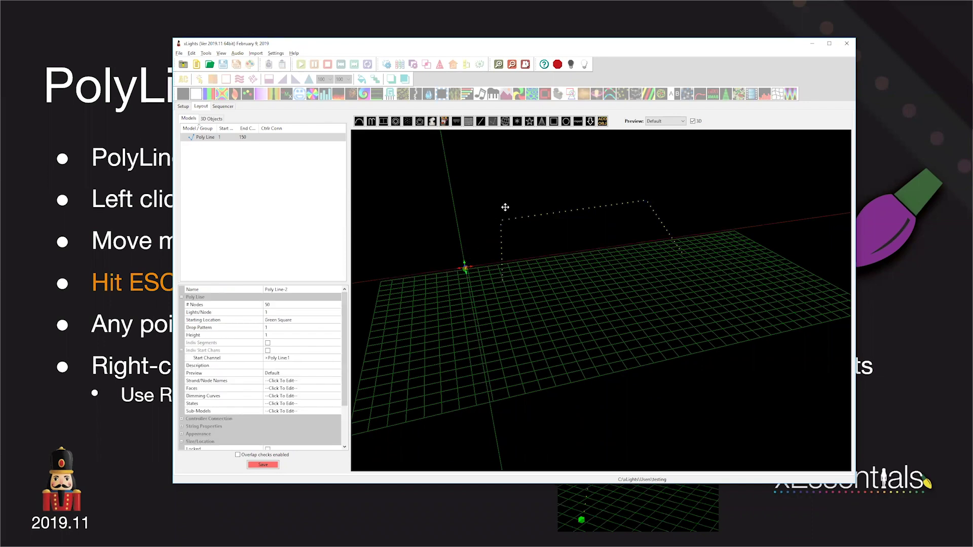
left_click(522, 209)
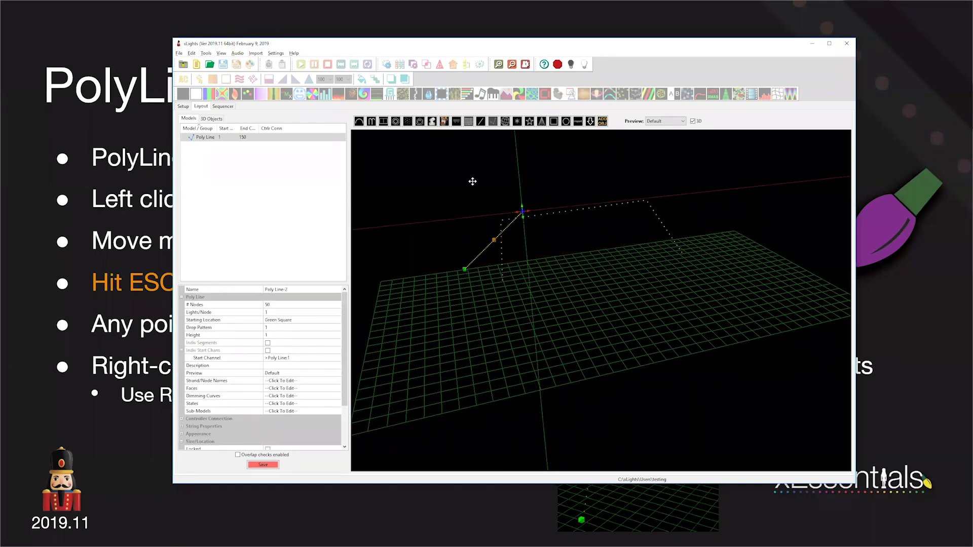
left_click(567, 183)
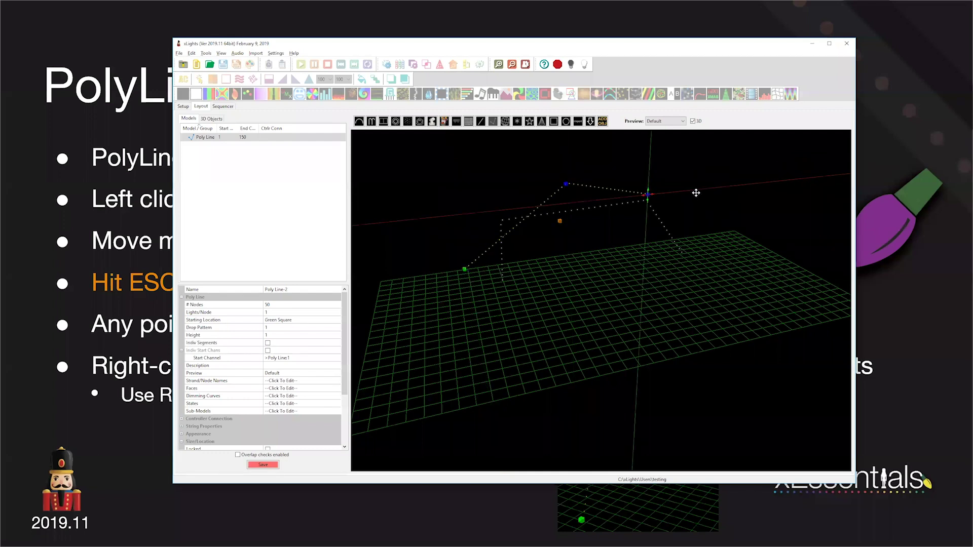
left_click(717, 196)
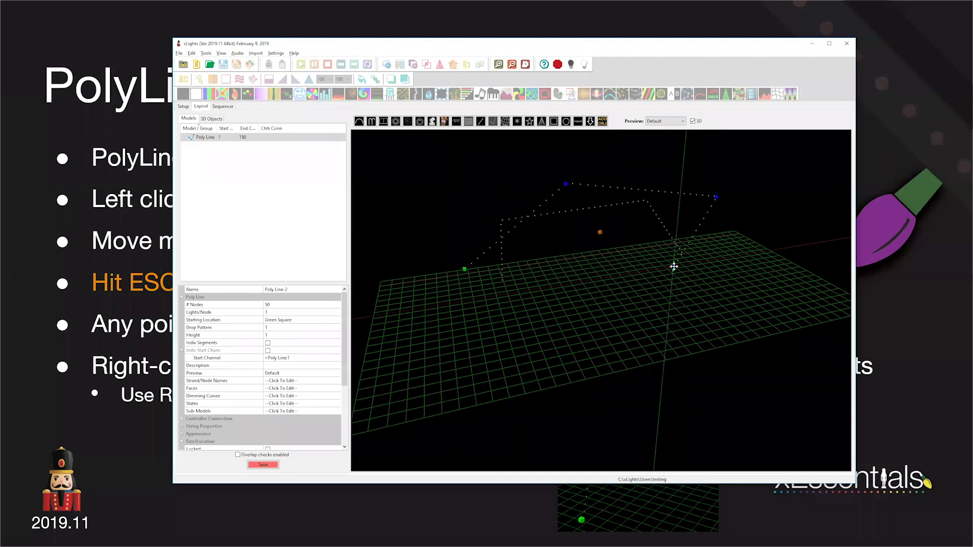
left_click(673, 266)
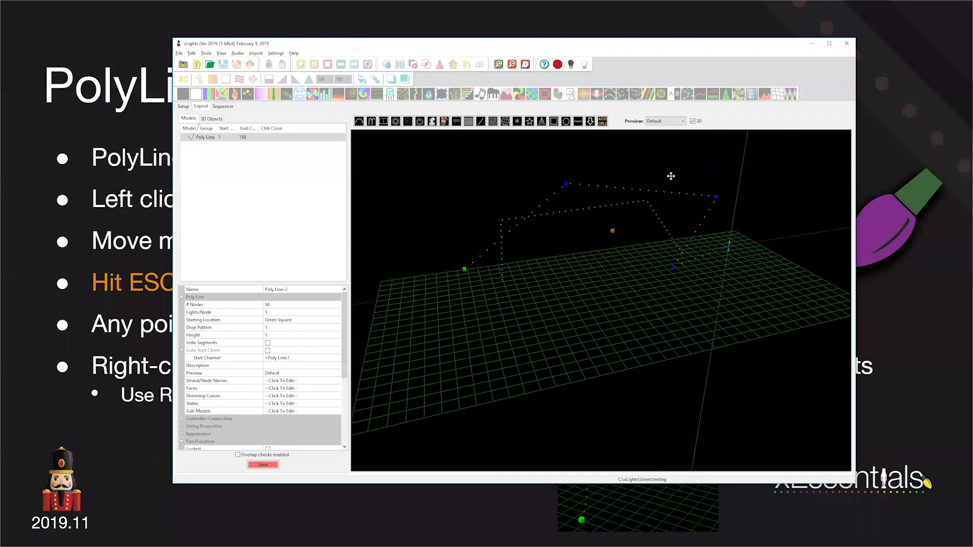
key("Escape")
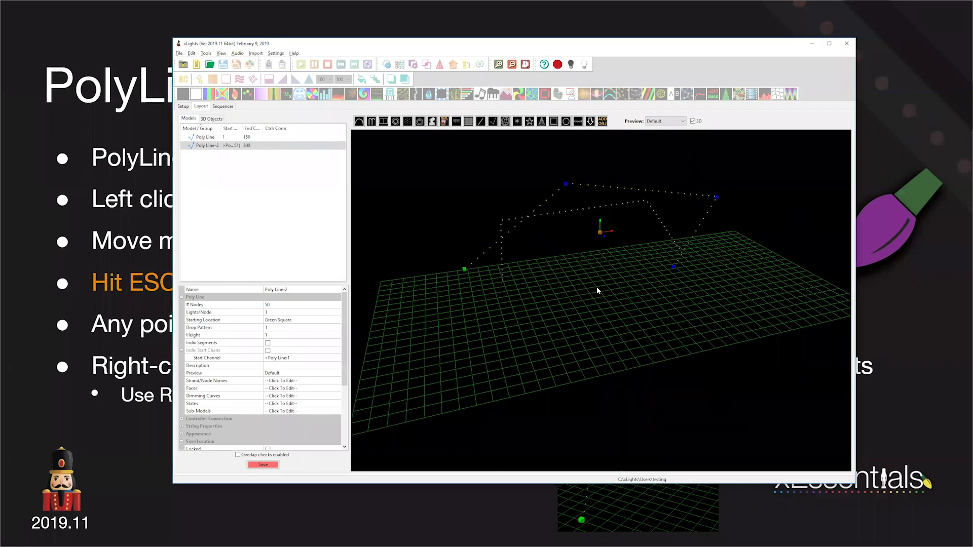
Inspect the second Poly Line and its points from several viewing angles and delete that model
left_click_drag(564, 294, 728, 269)
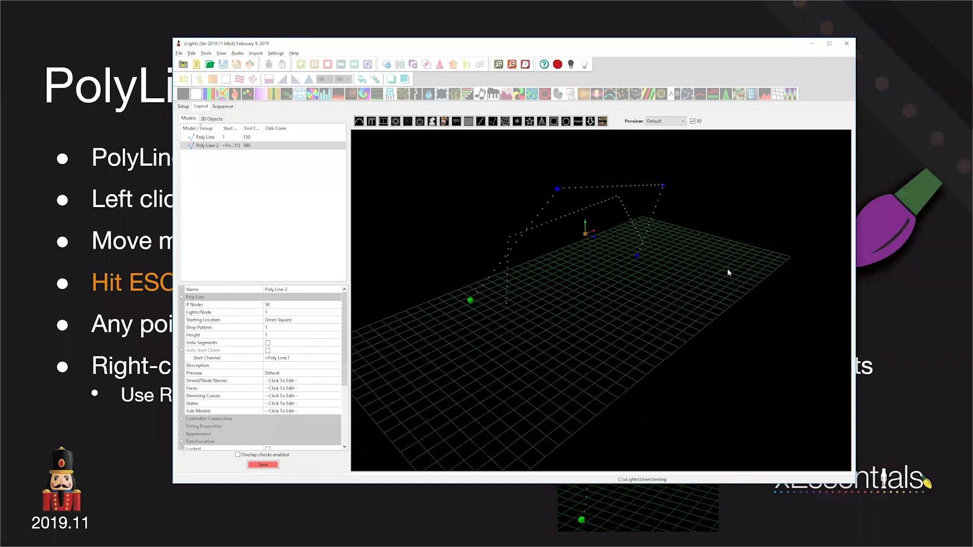
left_click_drag(670, 287, 568, 286)
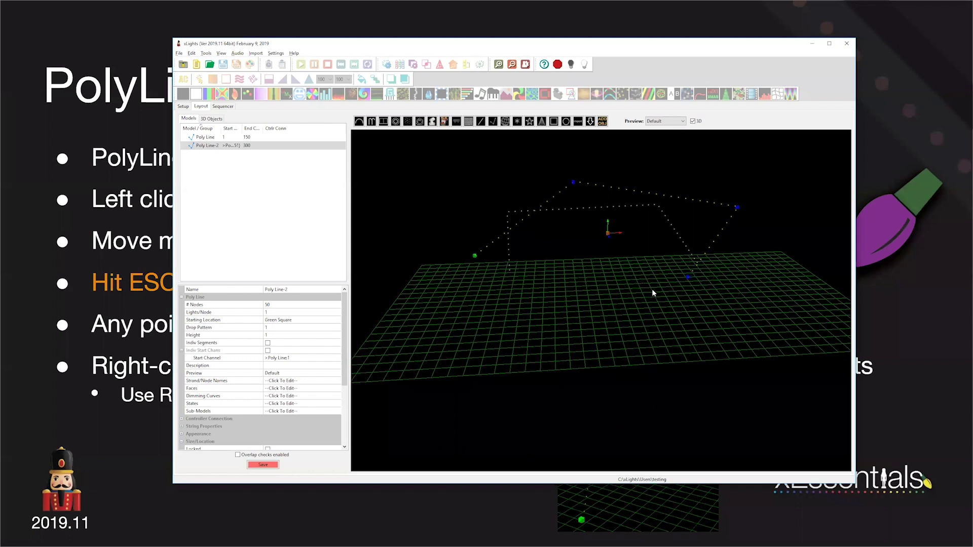
left_click(573, 183)
left_click_drag(587, 183, 655, 201)
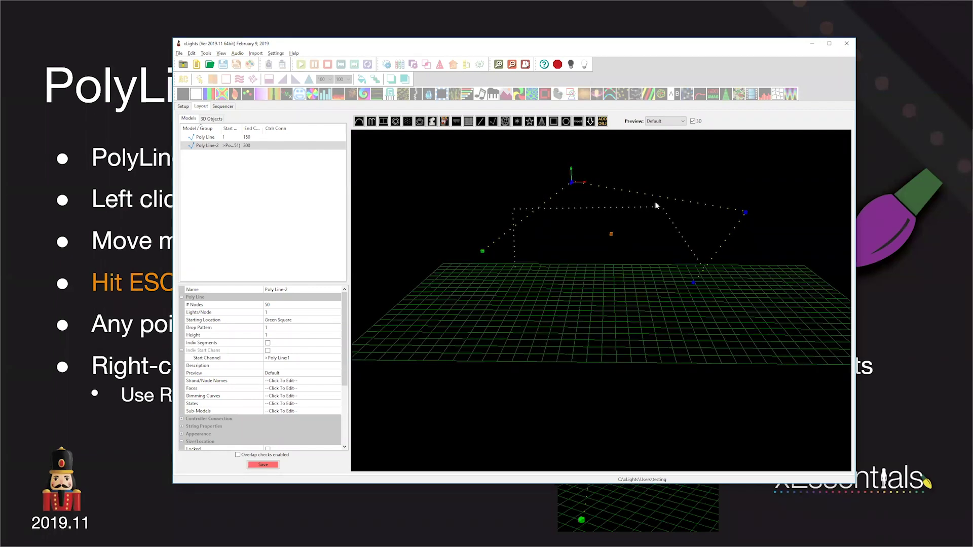
key("Delete")
Select the level upper segment of the original Poly Line
left_click(635, 209)
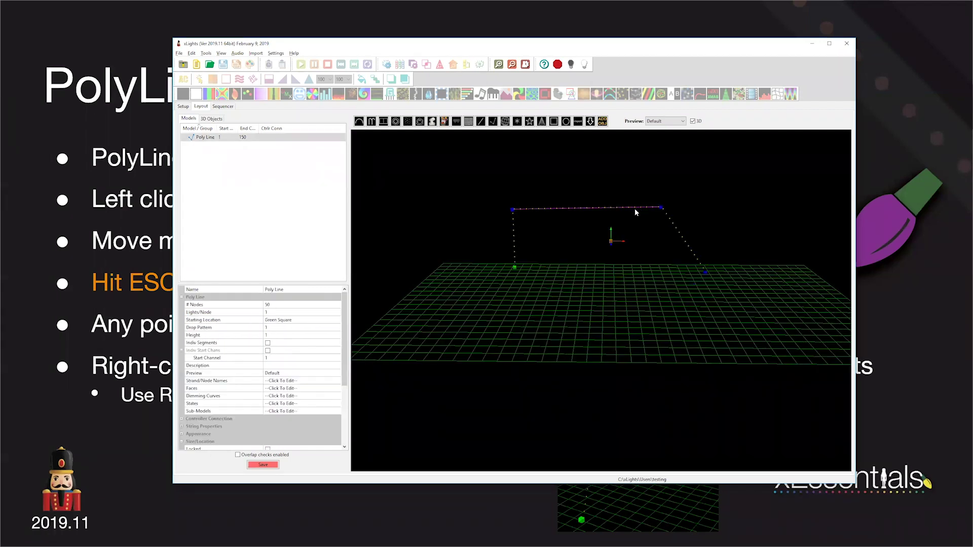
scroll(554, 245, "up", 6)
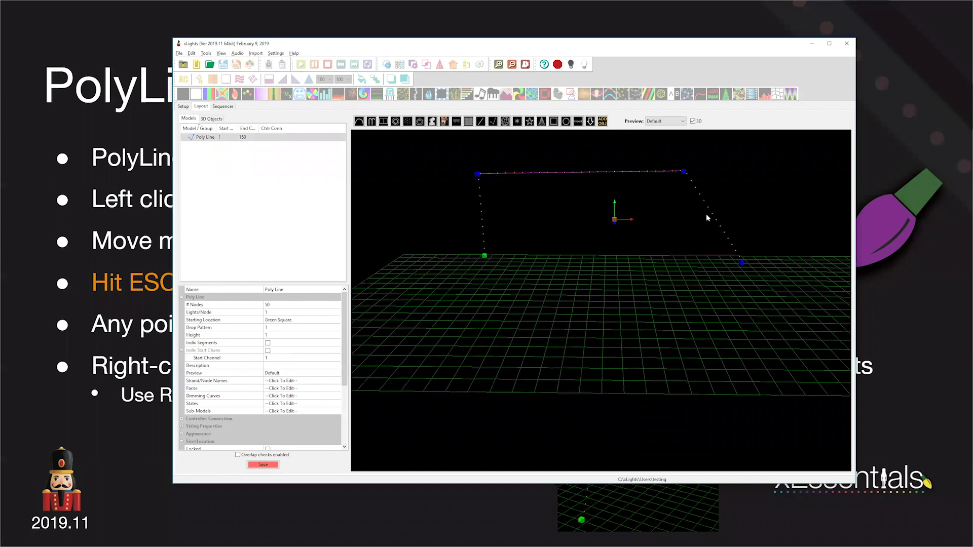
Define a curve on the polyline's upper horizontal segment
scroll(469, 206, "down", 1)
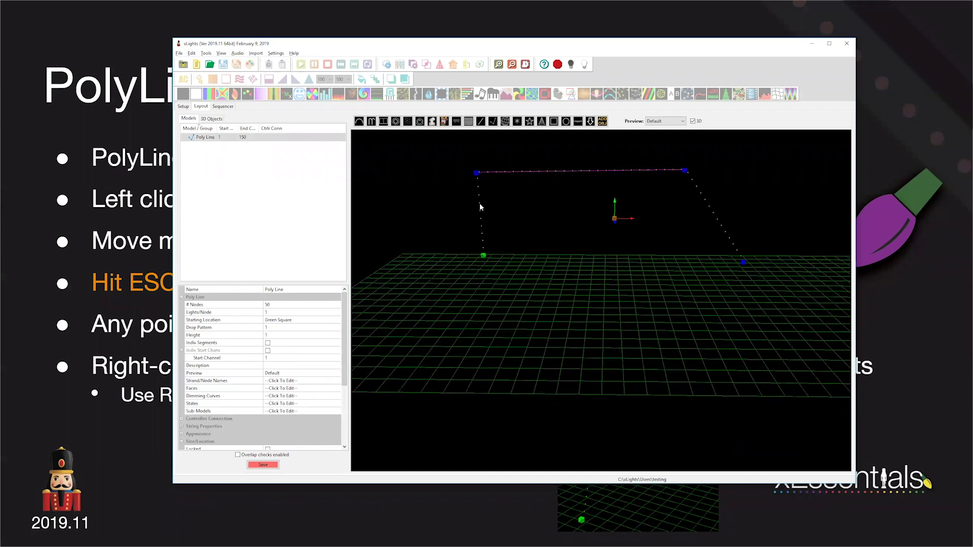
left_click(587, 169)
left_click(587, 170)
right_click(587, 172)
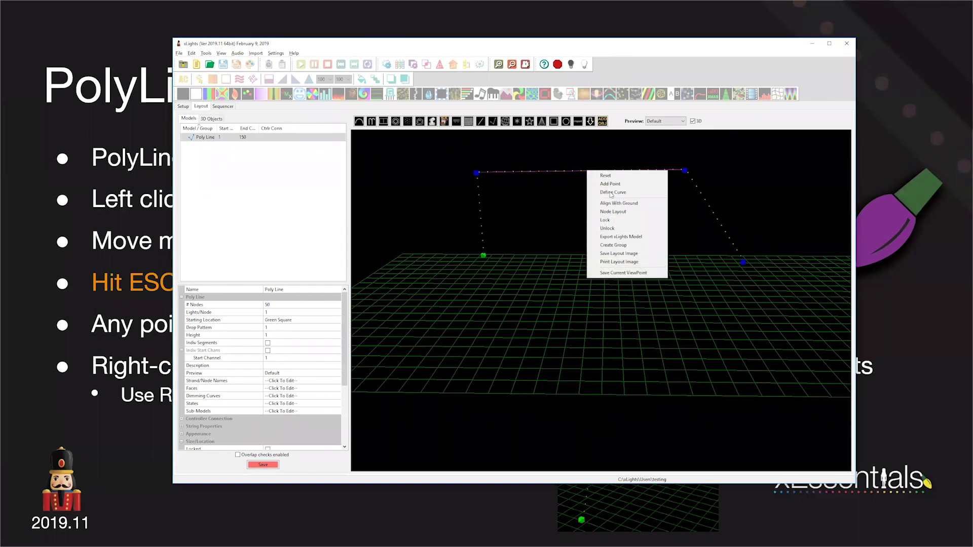
left_click(611, 193)
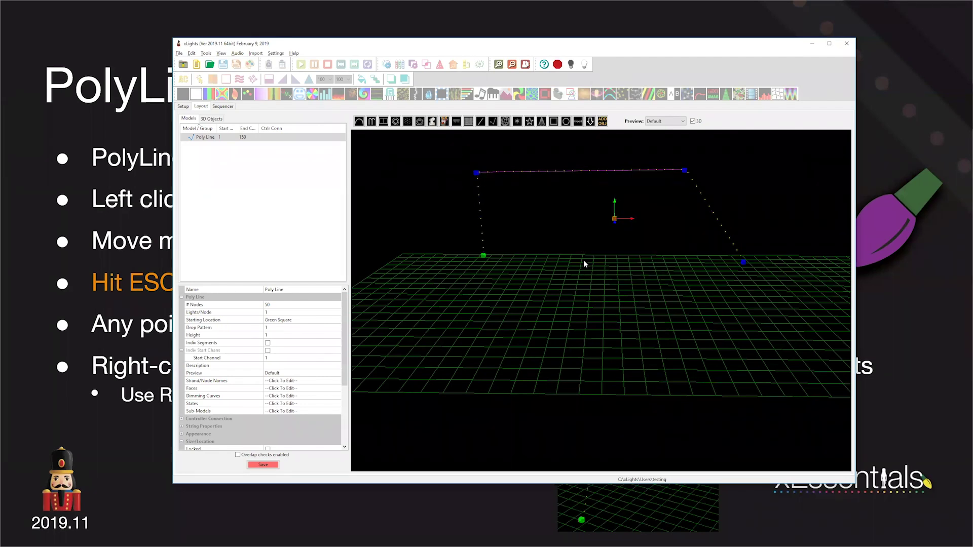
Raise both curve handles of the polyline's upper segment so that it forms an arch
middle_click_drag(590, 241, 683, 244)
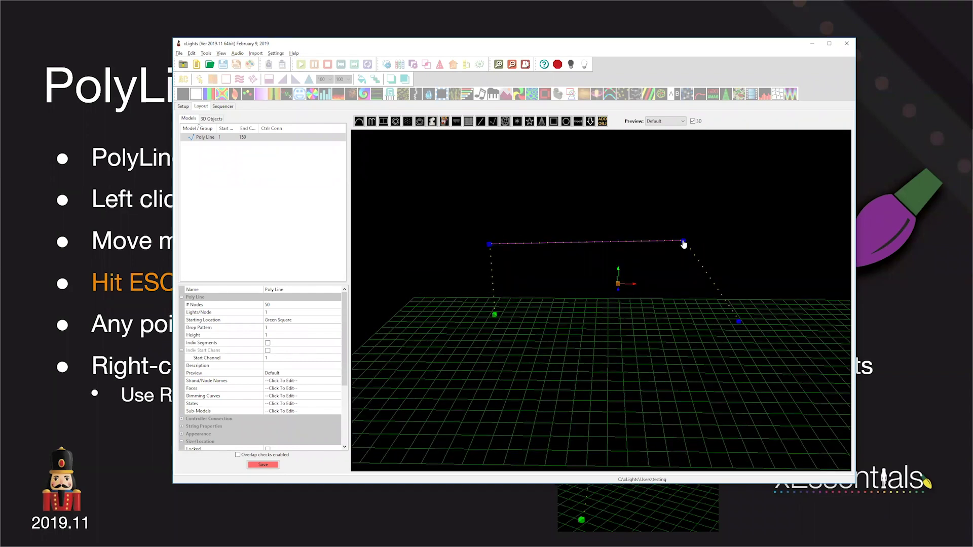
left_click(684, 242)
left_click_drag(684, 224, 686, 195)
left_click(490, 245)
left_click_drag(486, 228, 483, 196)
Pull both curve handles of the arched segment out of the vertical plane along the Z axis
left_click_drag(433, 287, 493, 233)
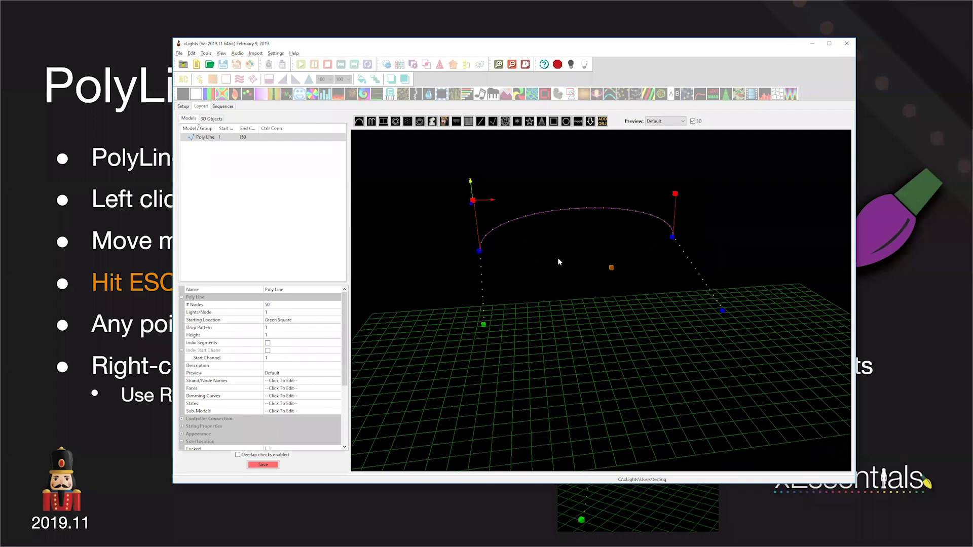
left_click_drag(559, 282, 478, 232)
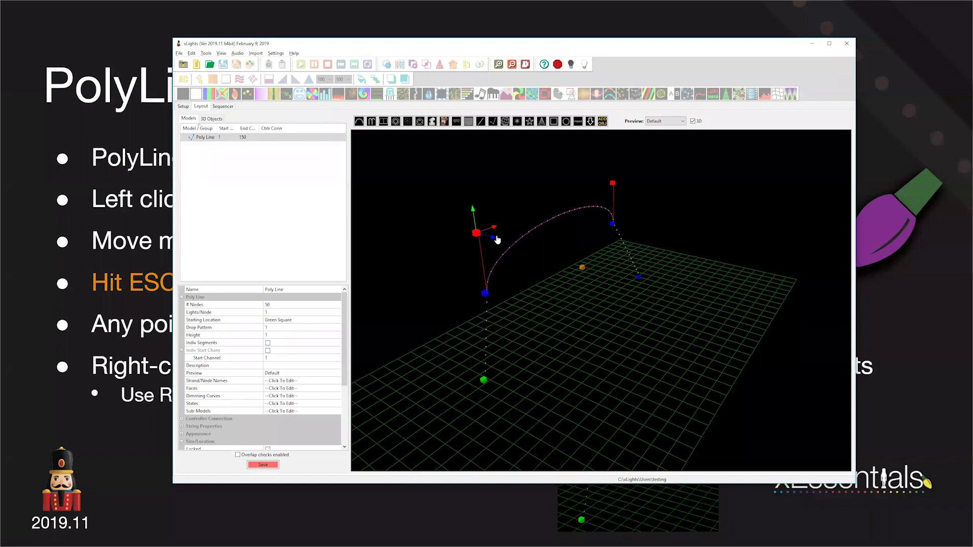
left_click_drag(501, 244, 626, 190)
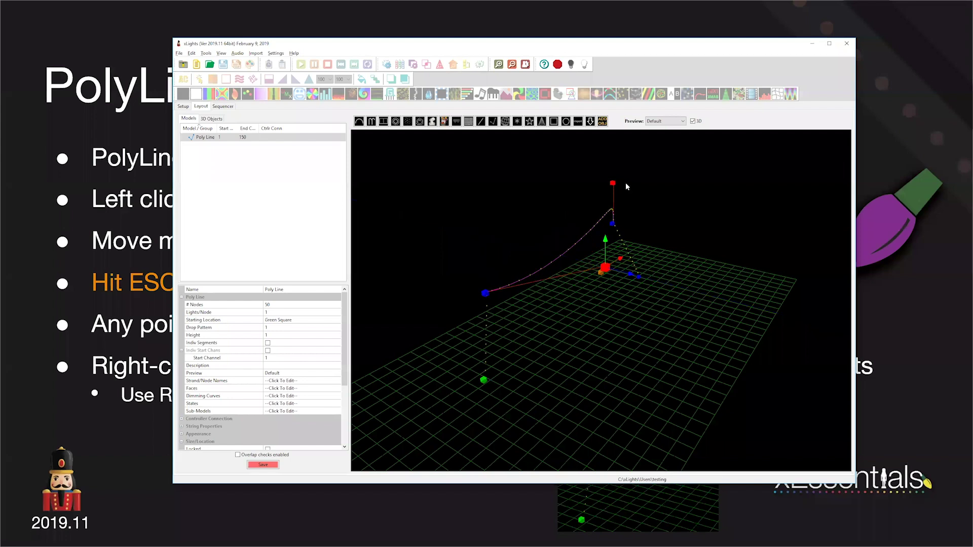
left_click(612, 182)
middle_click_drag(670, 320, 638, 307)
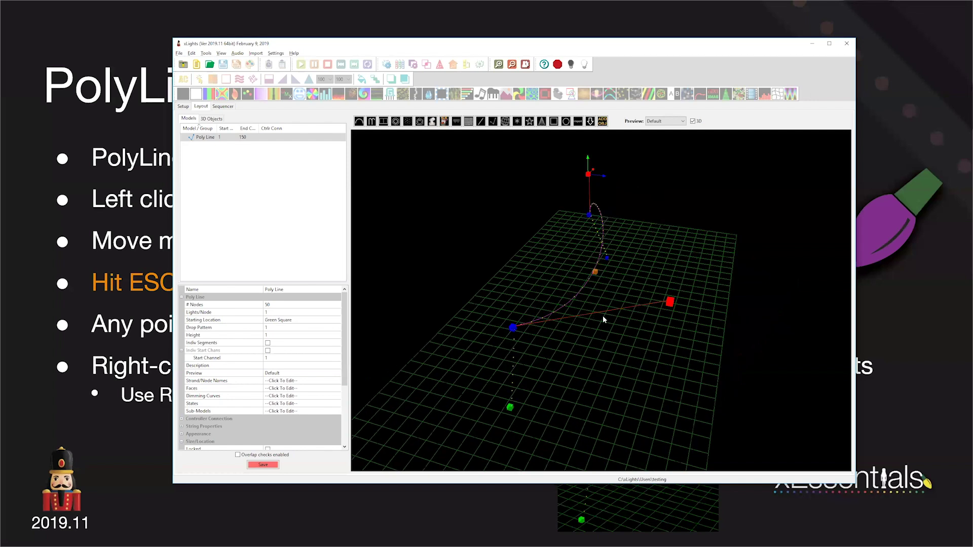
middle_click_drag(567, 314, 676, 283)
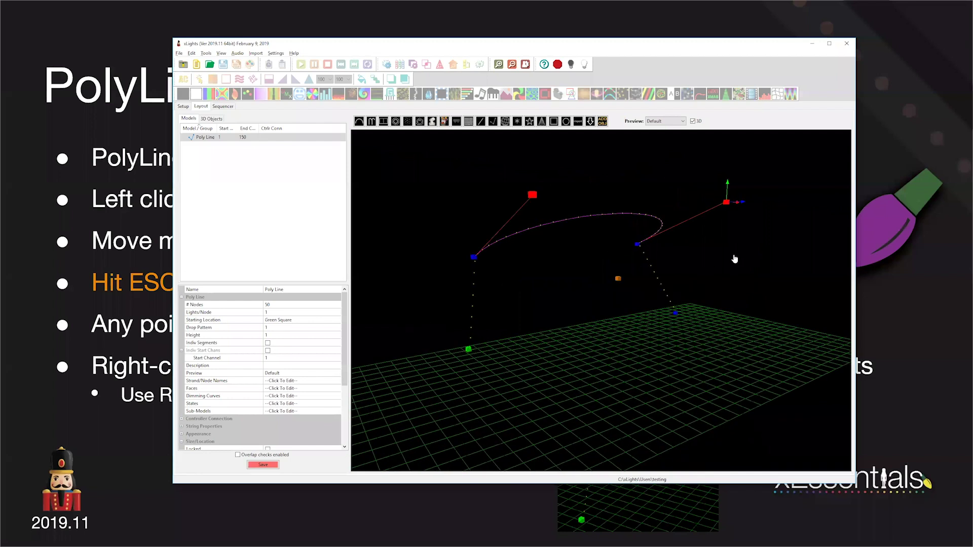
Move the polyline's upper corner point at the far end of the curve outward along the Z axis
middle_click_drag(738, 222, 755, 249)
middle_click_drag(659, 211, 576, 188)
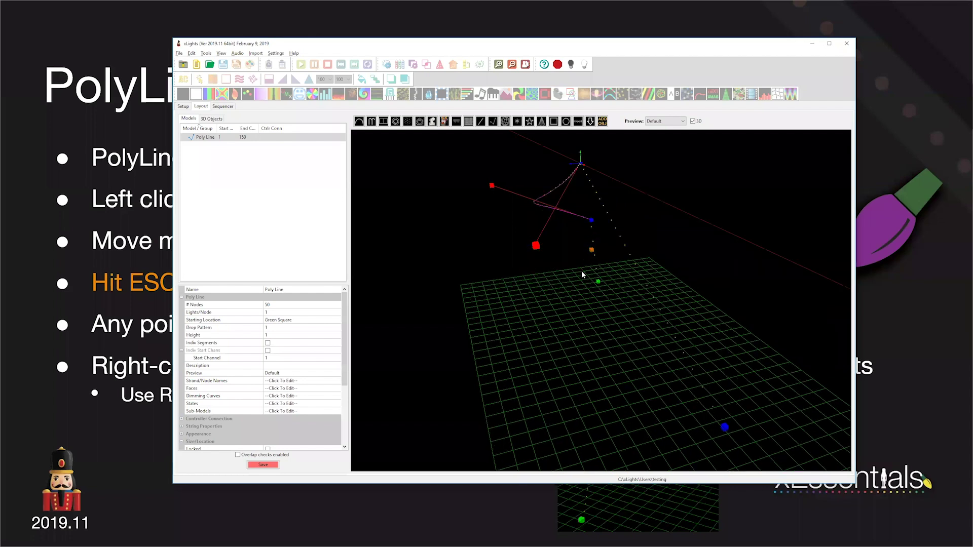
middle_click_drag(467, 305, 528, 320)
middle_click_drag(591, 347, 562, 355)
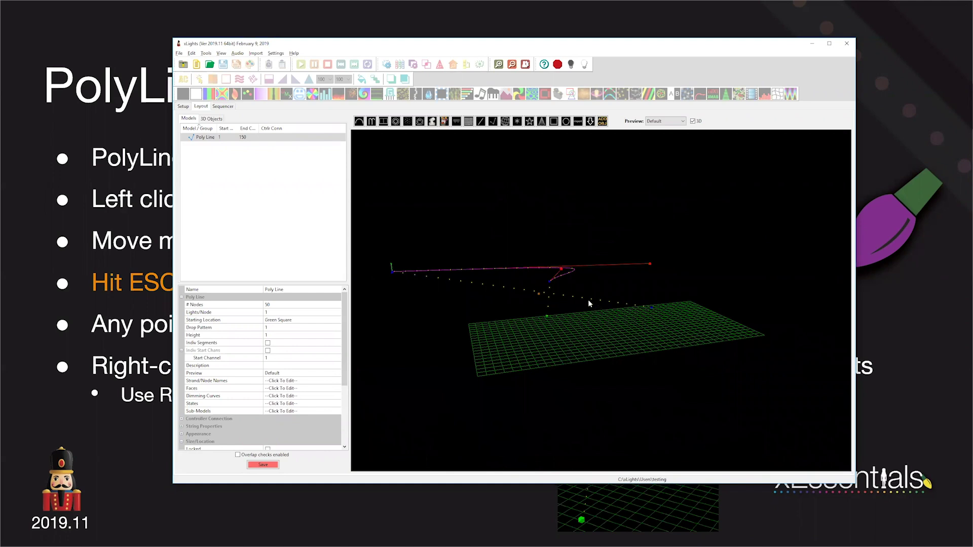
Reposition the curve handle of the relocated corner point along the X axis and upward to reshape the curve
middle_click_drag(588, 296, 539, 327)
middle_click_drag(621, 323, 647, 290)
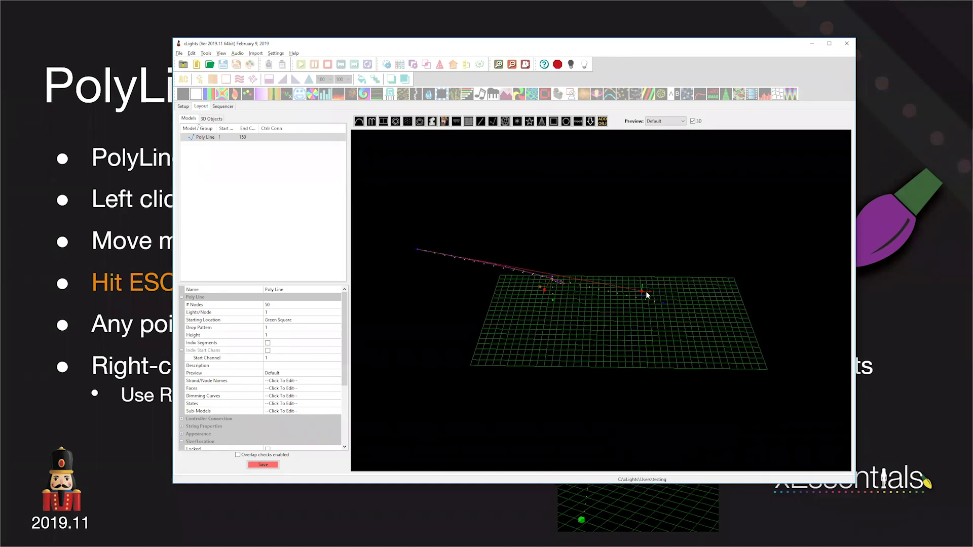
left_click_drag(534, 290, 415, 269)
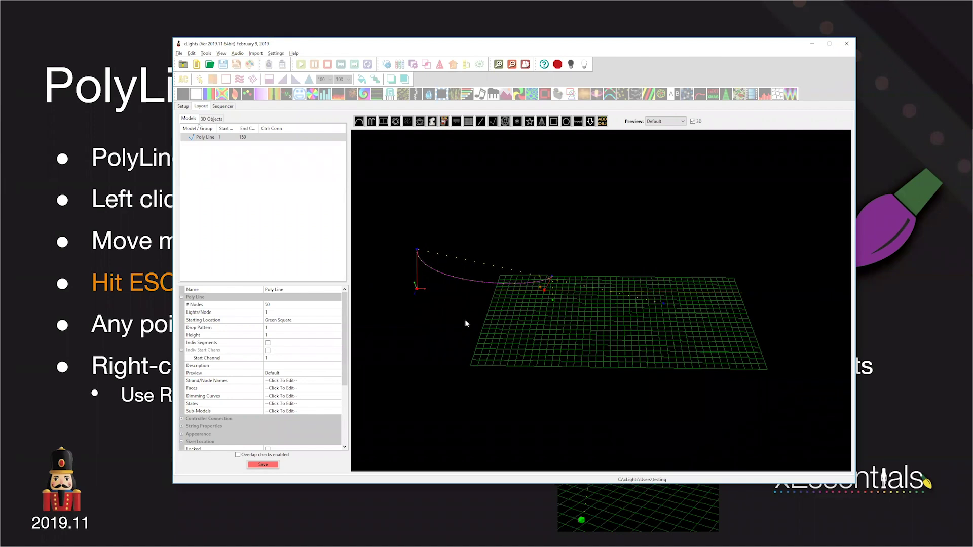
middle_click_drag(456, 370, 468, 344)
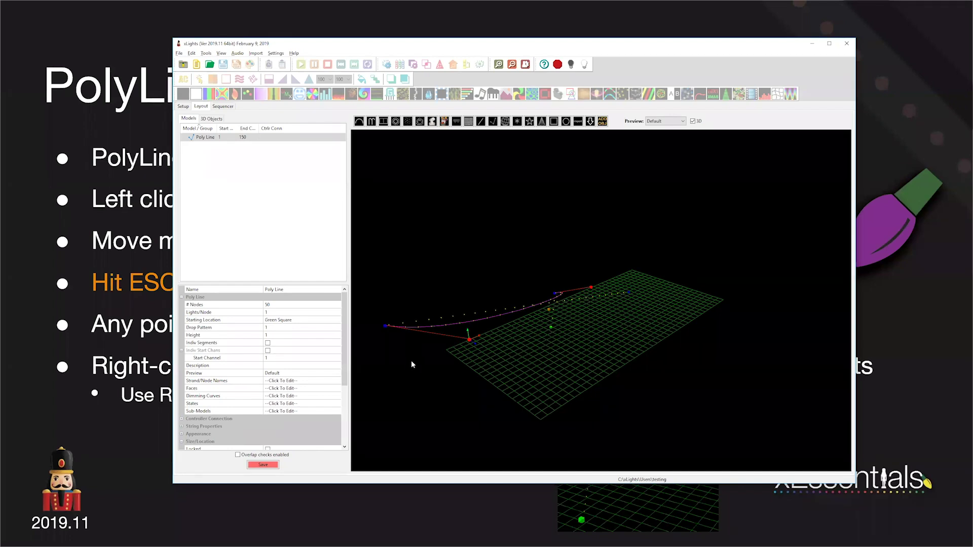
left_click_drag(469, 349, 500, 363)
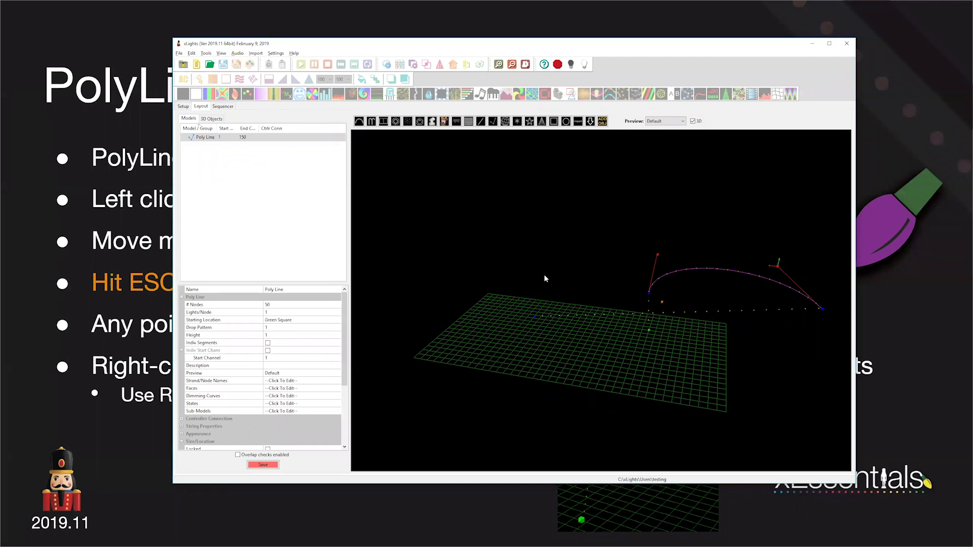
left_click_drag(722, 322, 724, 318)
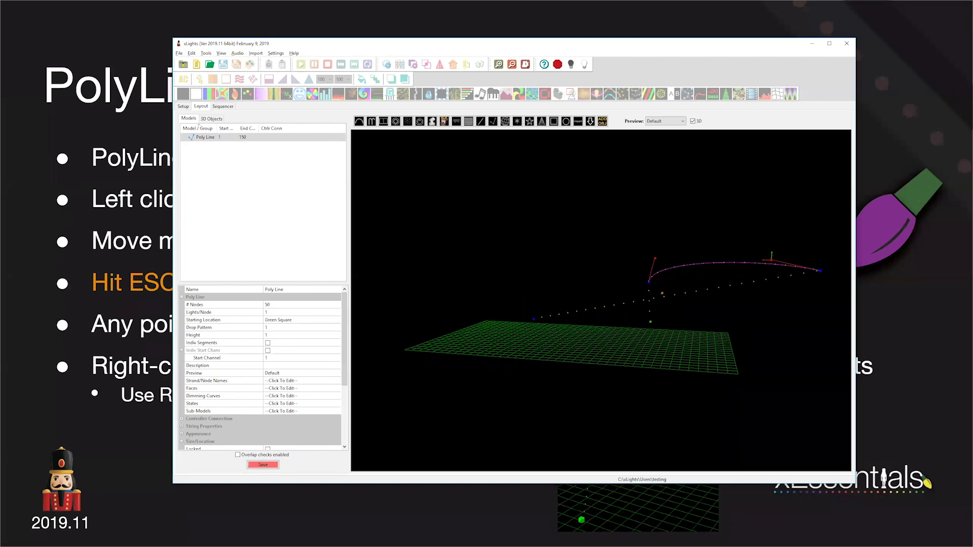
Switch to the presentation and advance to the "Model Selection - Single" slide
left_click(80, 28)
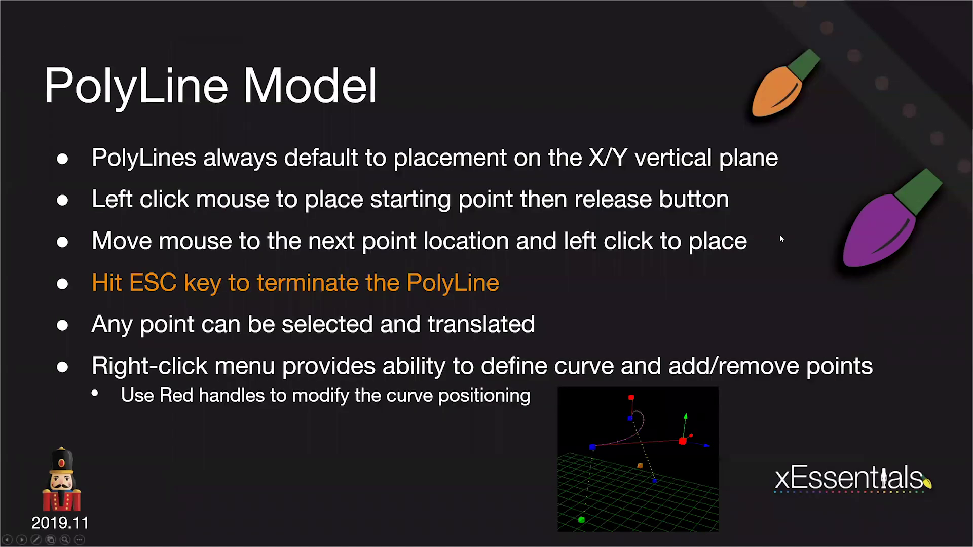
key("Right")
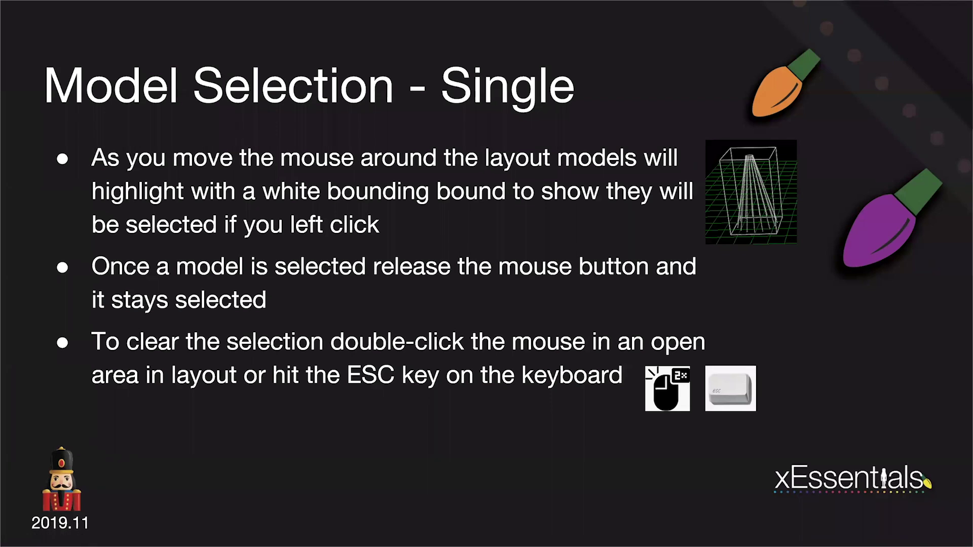
Switch back to xLights and delete the Poly Line model from the layout
key("alt+Tab")
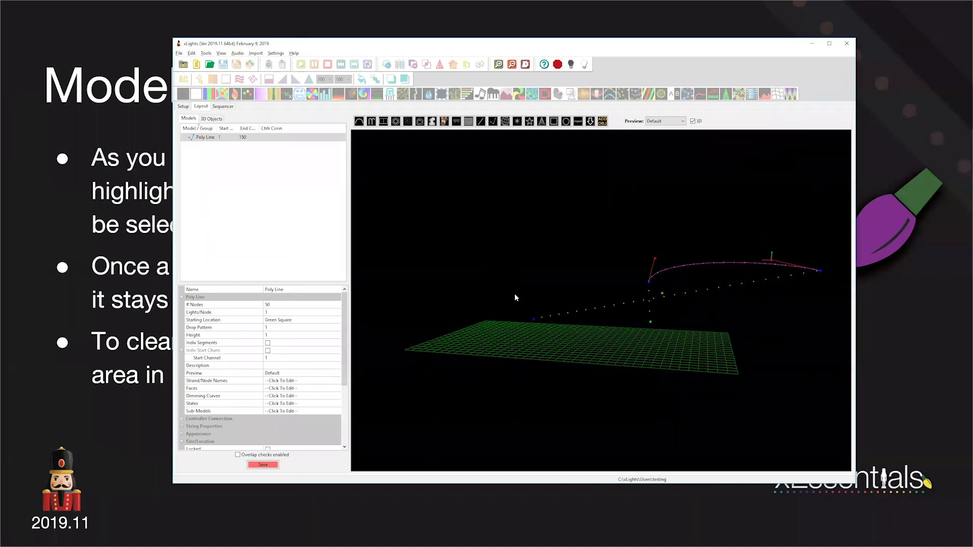
key("Delete")
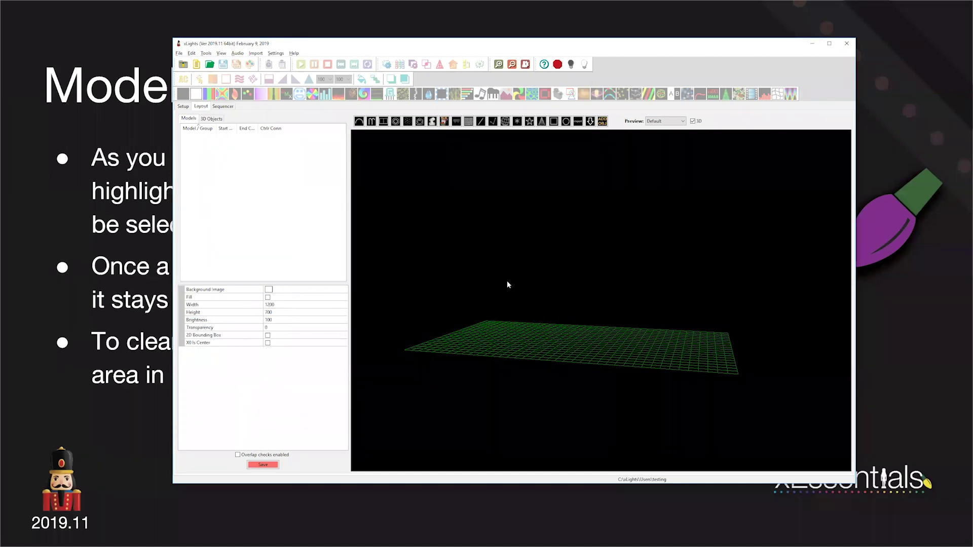
Place six Tree models in a row across the front half of the ground grid
left_click_drag(507, 281, 515, 298)
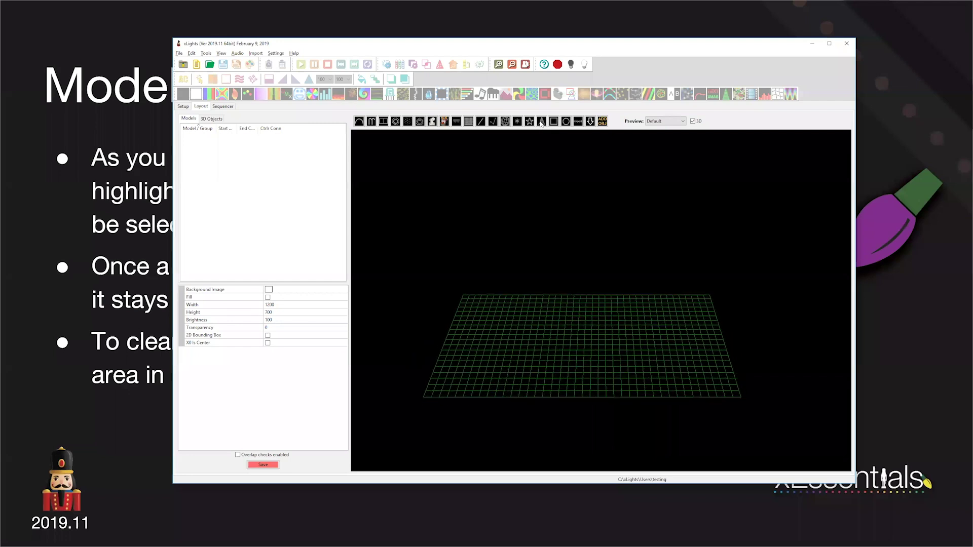
left_click(541, 121)
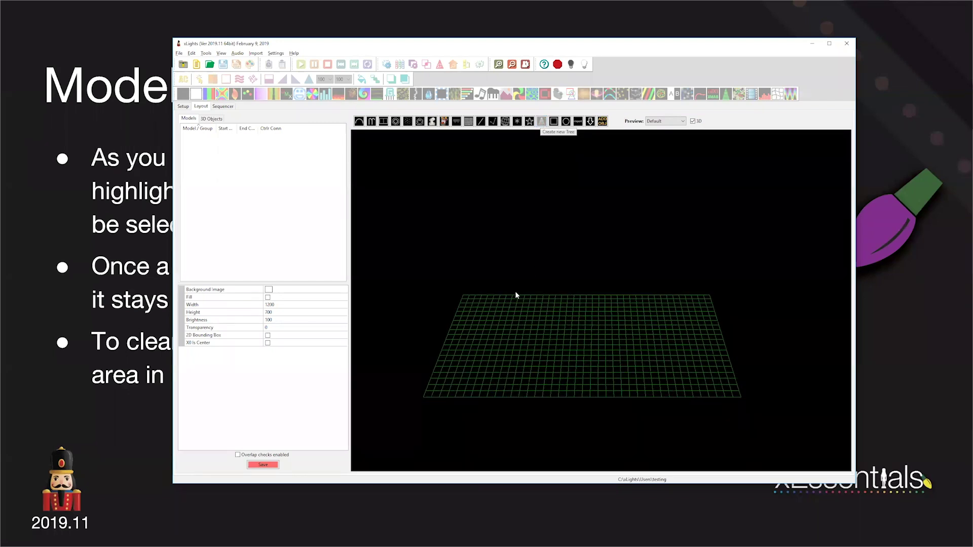
left_click(482, 360)
left_click(518, 360)
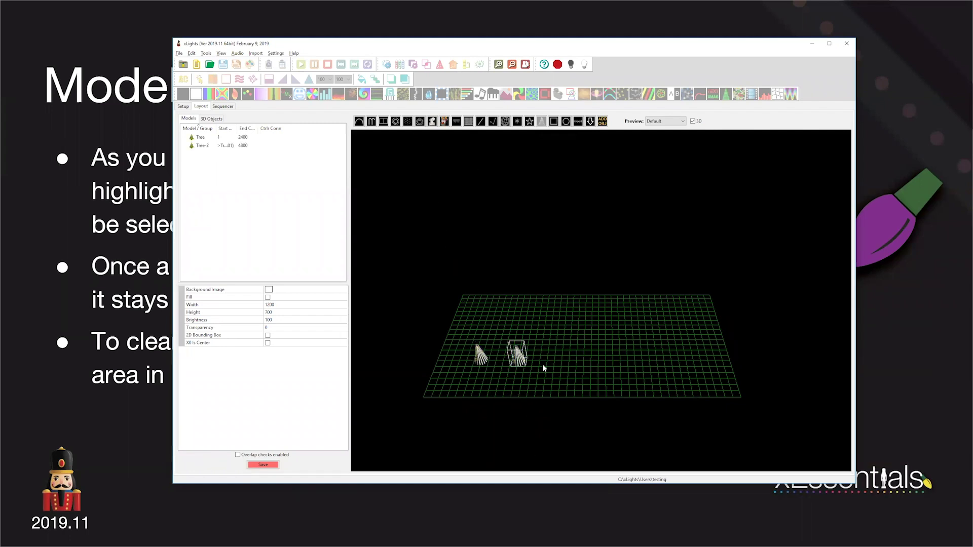
left_click(555, 361)
left_click(590, 359)
left_click(630, 359)
left_click(669, 358)
Place five more Tree models in a second row behind the first one
left_click(506, 317)
left_click(540, 319)
left_click(587, 318)
left_click(617, 319)
left_click(650, 324)
scroll(601, 384, "up", 5)
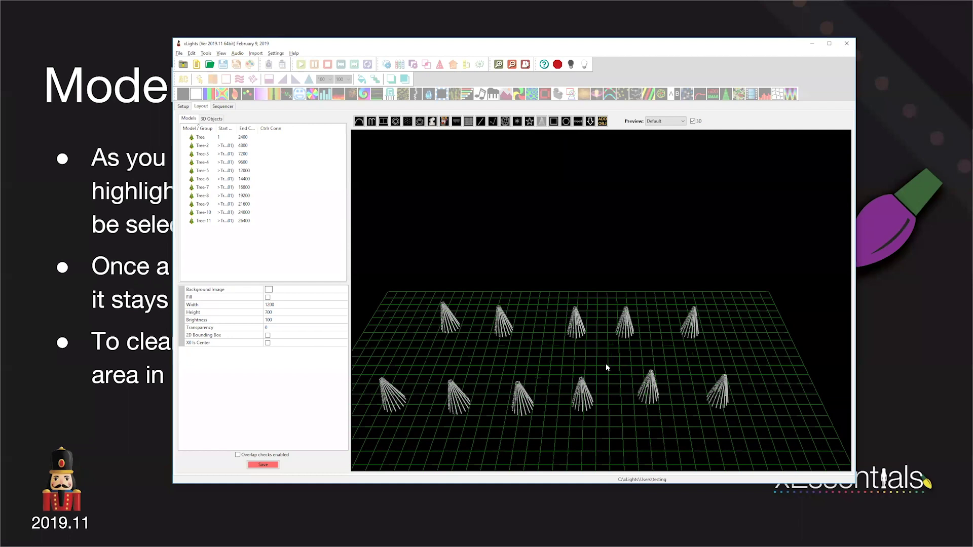
scroll(607, 367, "up", 2)
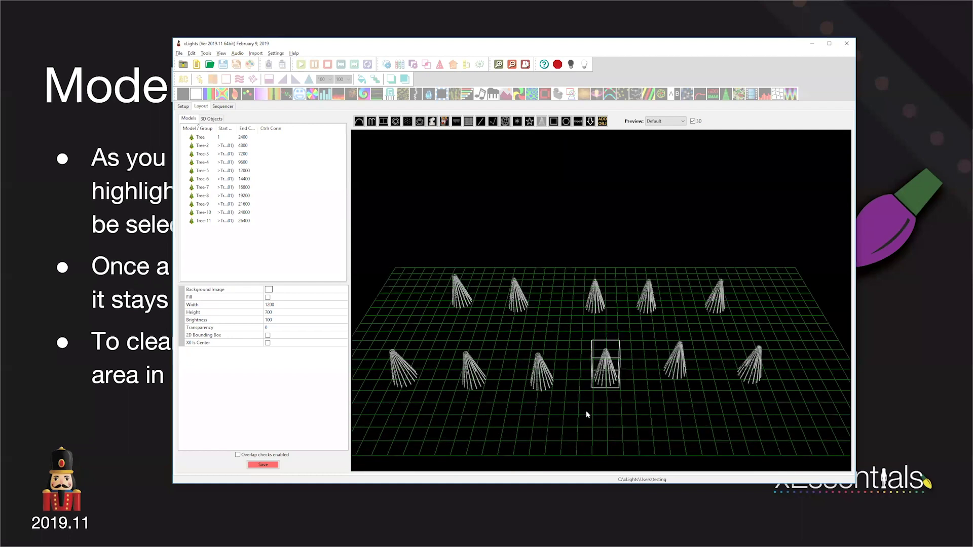
middle_click_drag(587, 412, 589, 409)
scroll(629, 378, "down", 2)
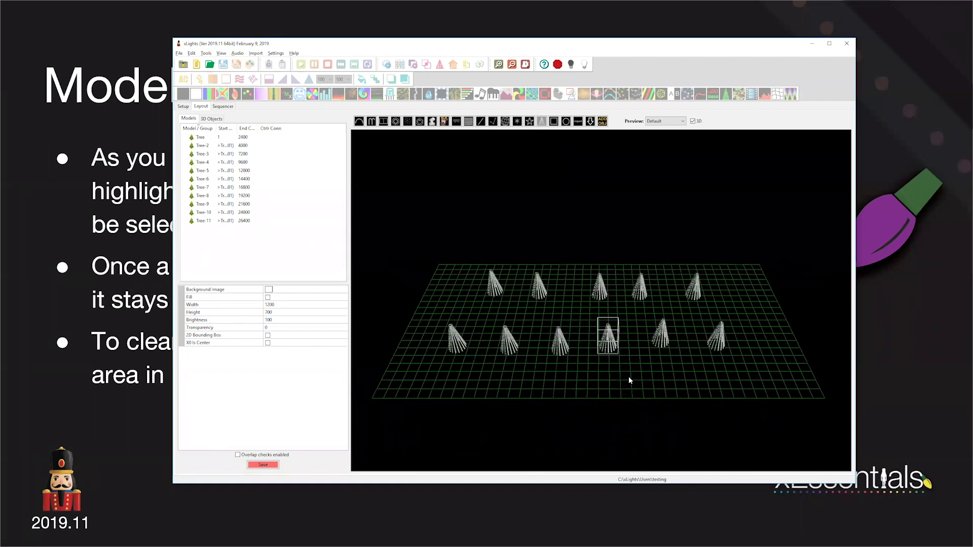
scroll(622, 378, "down", 1)
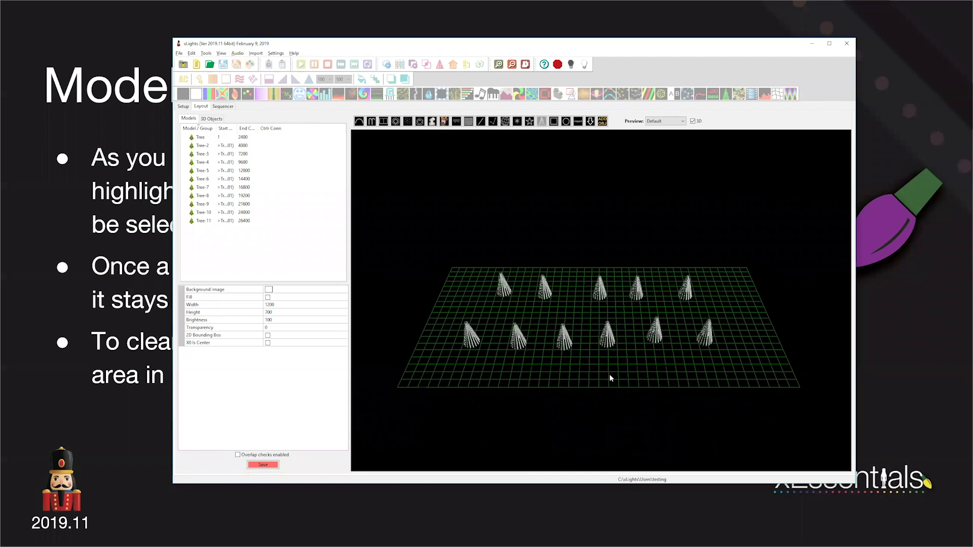
left_click(609, 377)
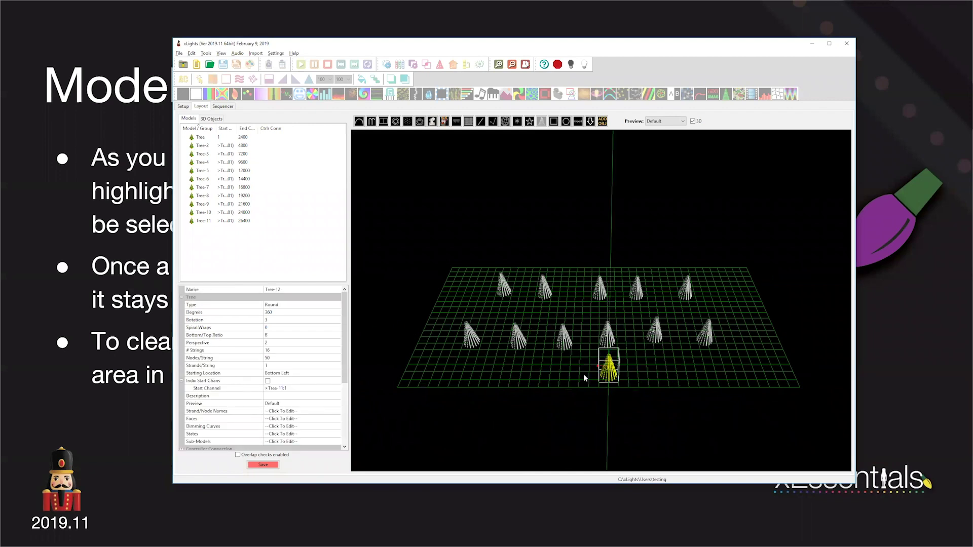
left_click(532, 409)
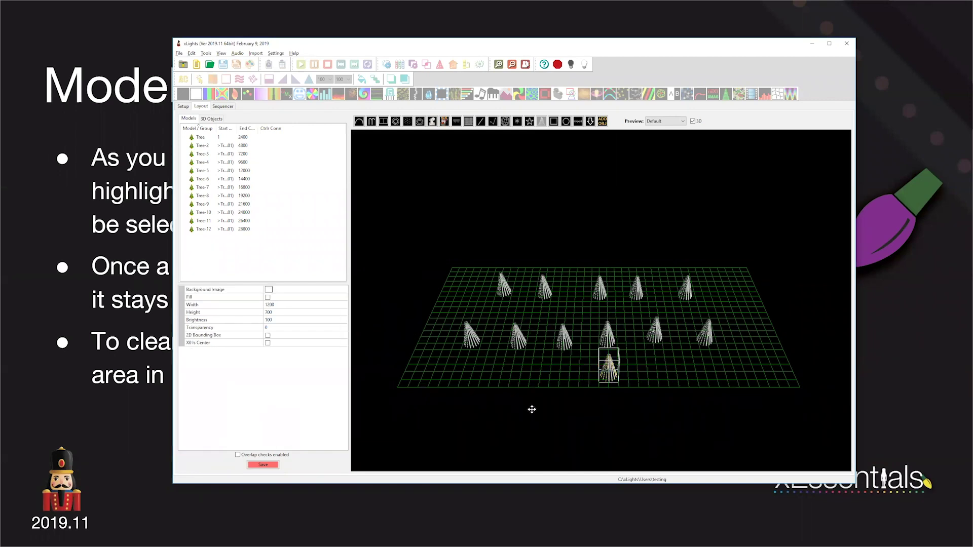
left_click(542, 123)
left_click(556, 171)
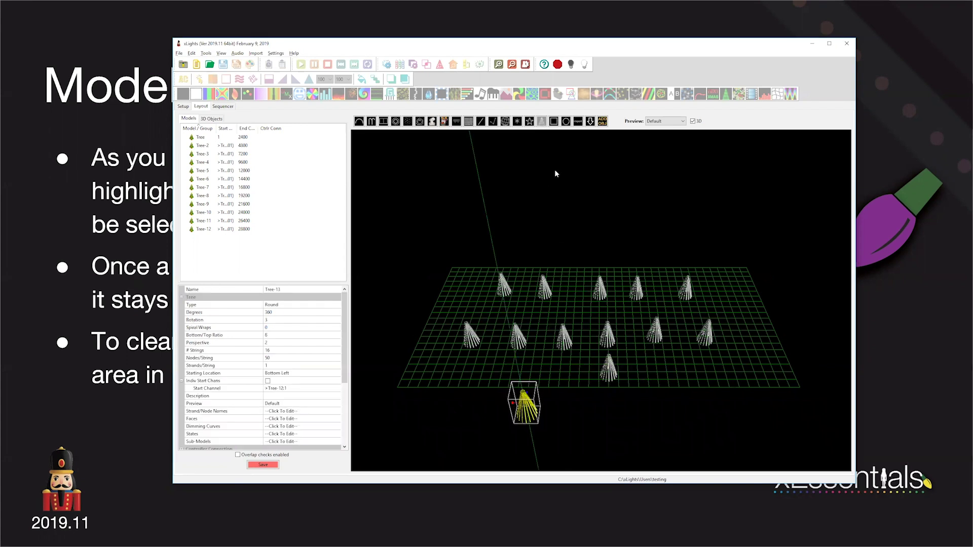
left_click(535, 413)
key("Delete")
key("Delete")
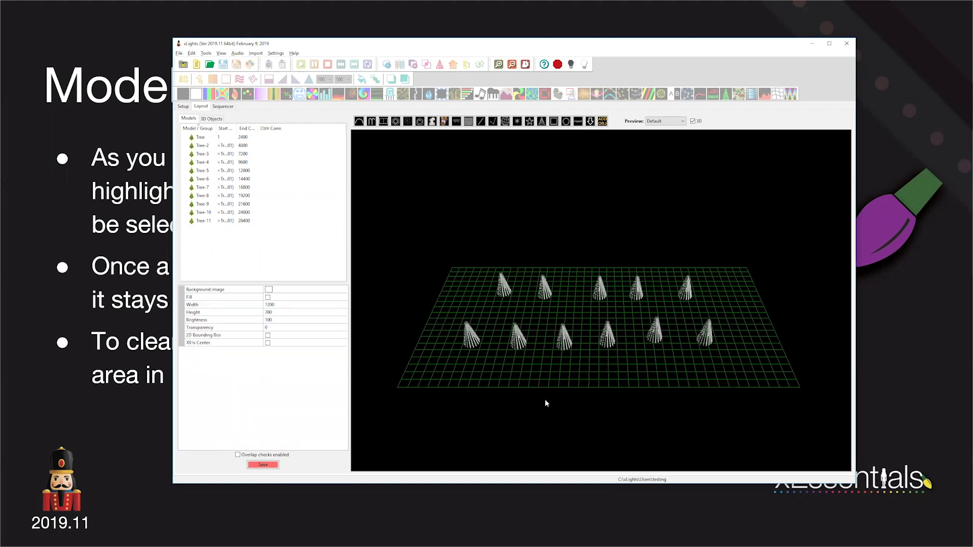
Select the third tree in the front row, Tree-3
left_click_drag(597, 395, 588, 382)
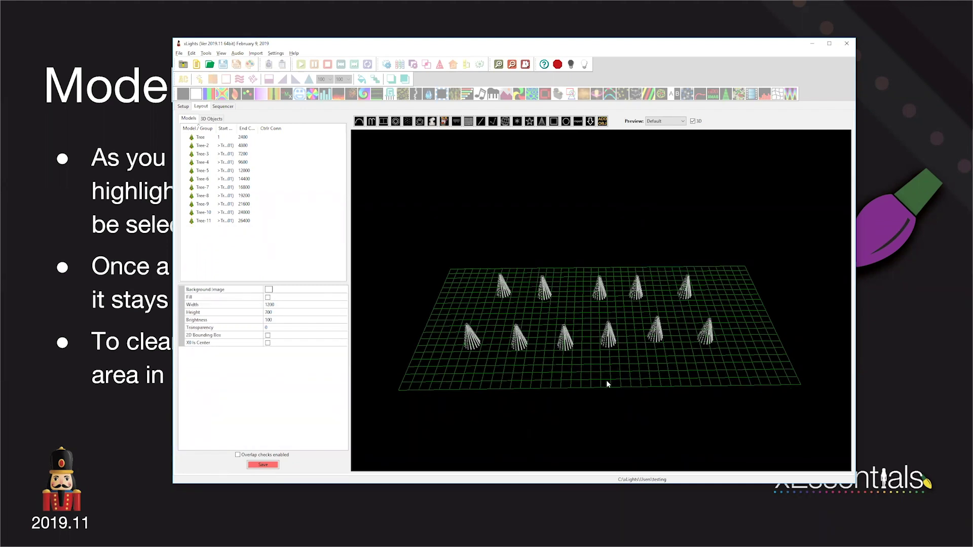
left_click_drag(659, 399, 617, 207)
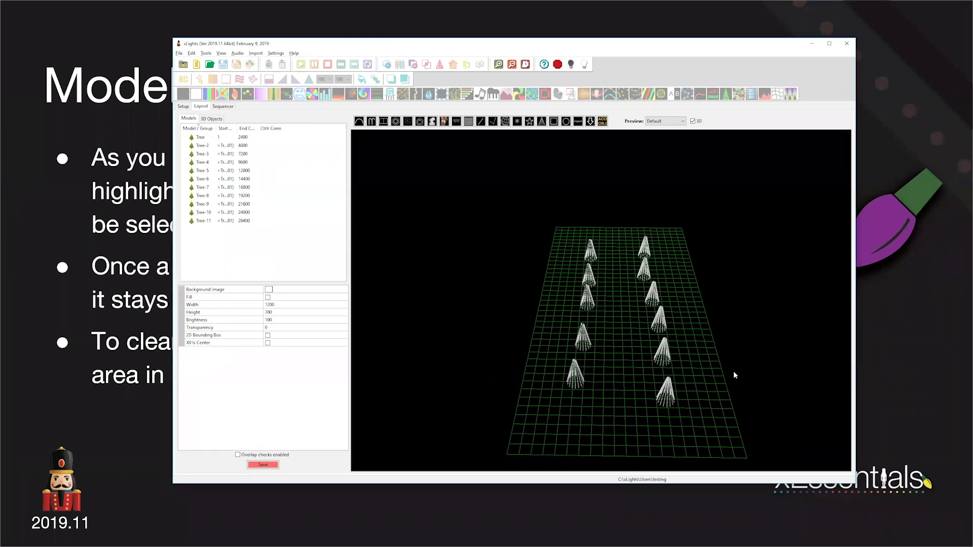
left_click_drag(522, 370, 460, 342)
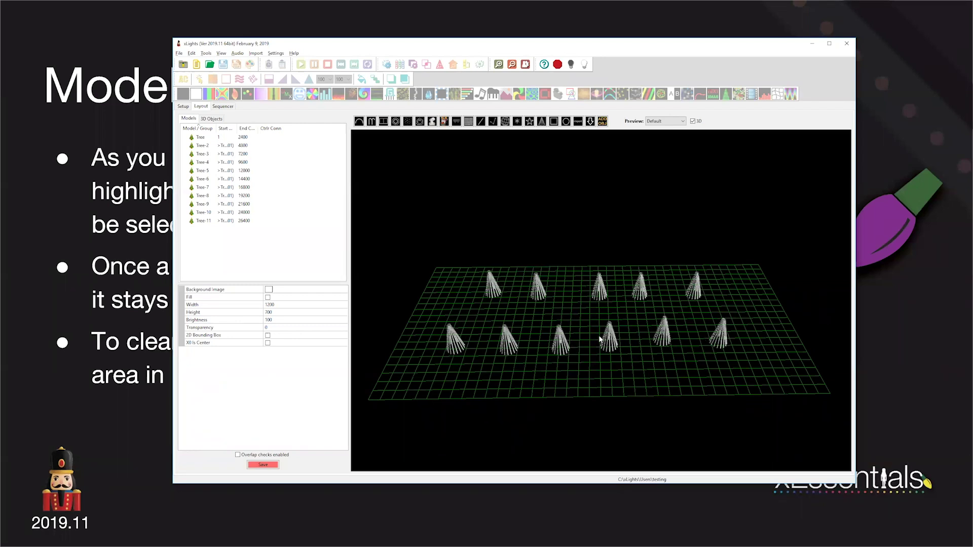
left_click(557, 349)
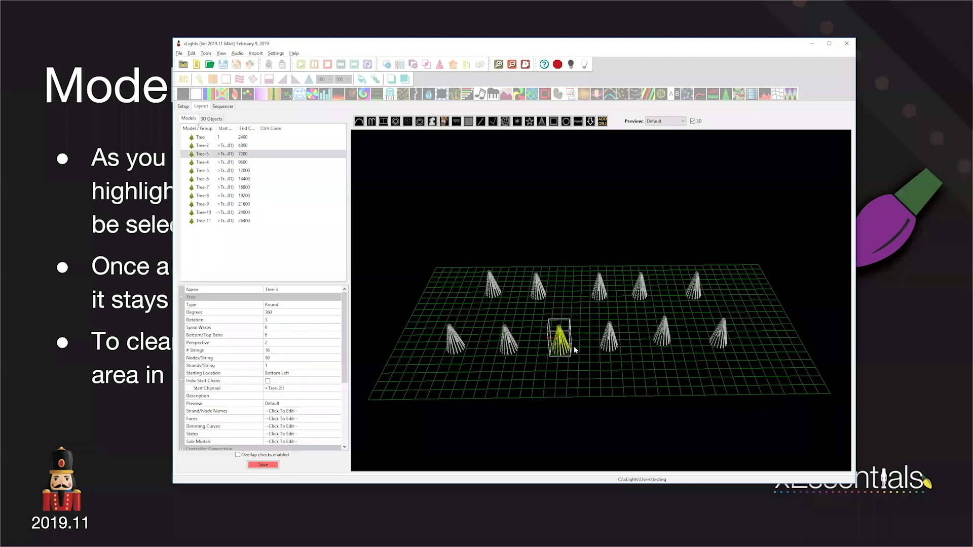
Examine the selected Tree-3 and the surrounding trees from several angles and distances
scroll(574, 346, "up", 3)
middle_click_drag(580, 345, 598, 314)
left_click_drag(565, 304, 567, 305)
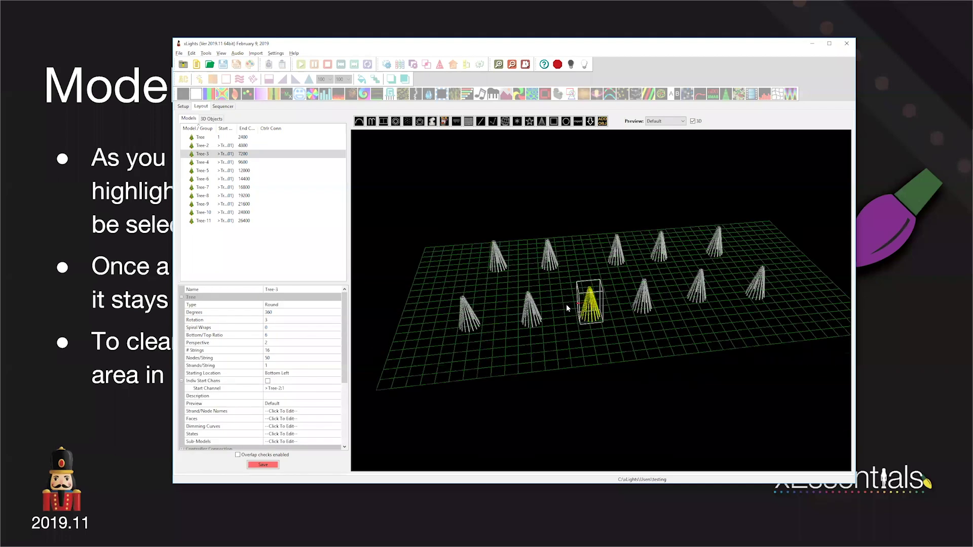
scroll(600, 367, "up", 2)
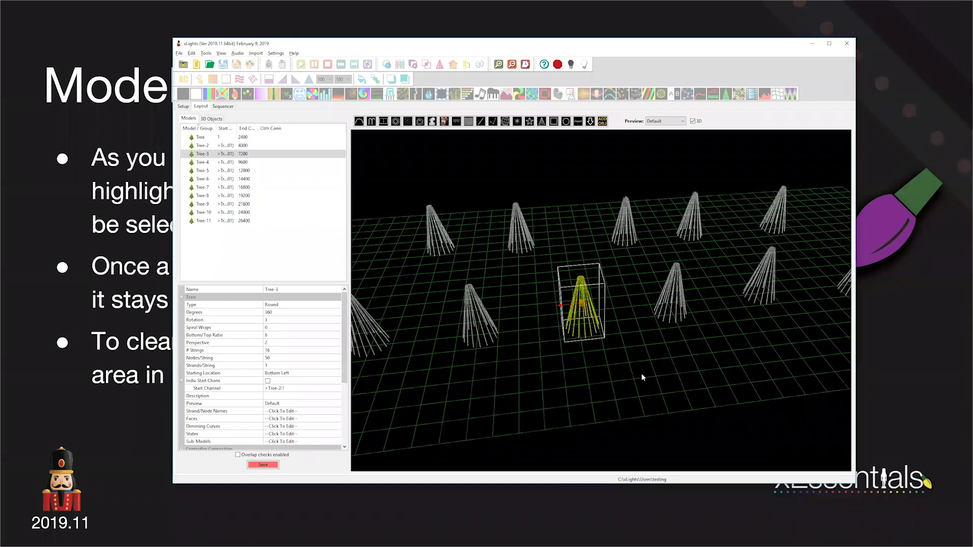
left_click_drag(681, 372, 644, 307)
left_click_drag(601, 227, 616, 329)
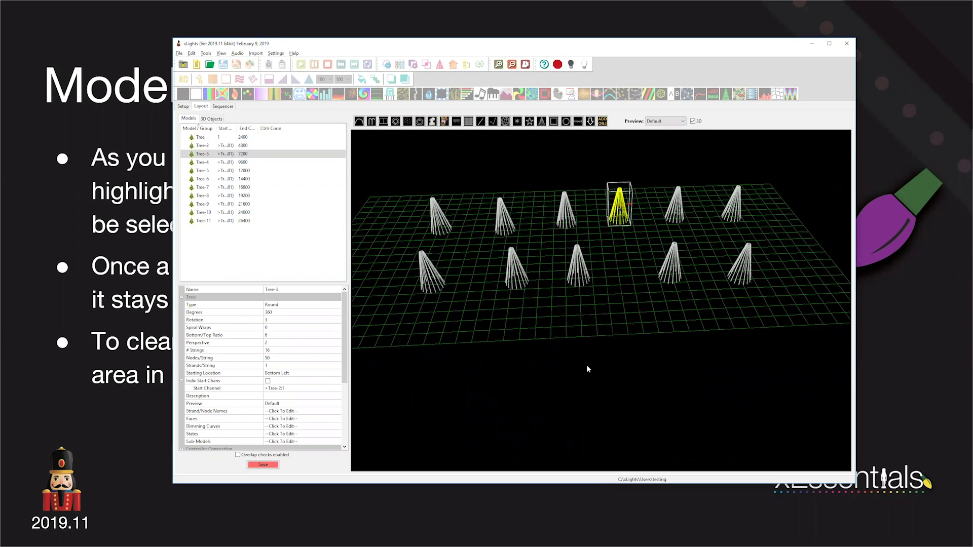
left_click_drag(619, 369, 641, 338)
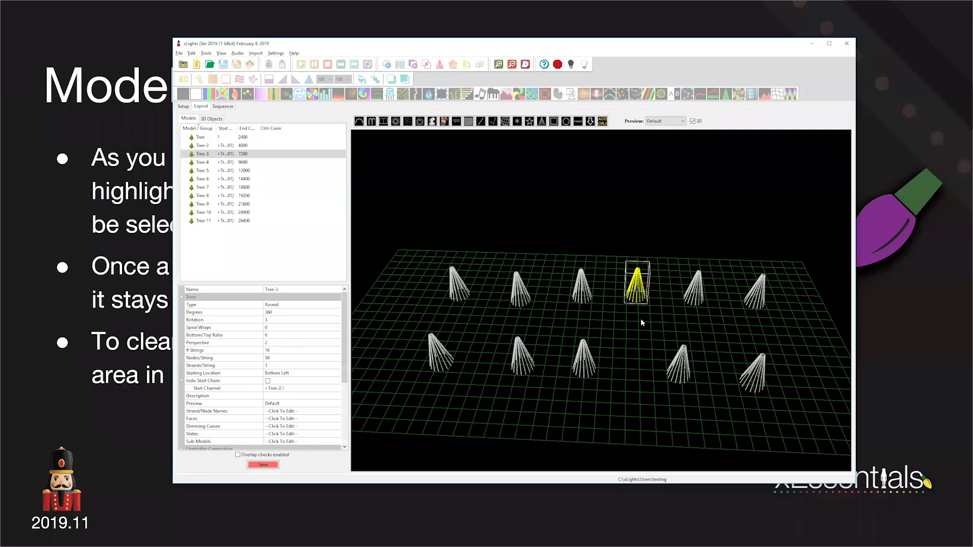
middle_click_drag(569, 323, 729, 333)
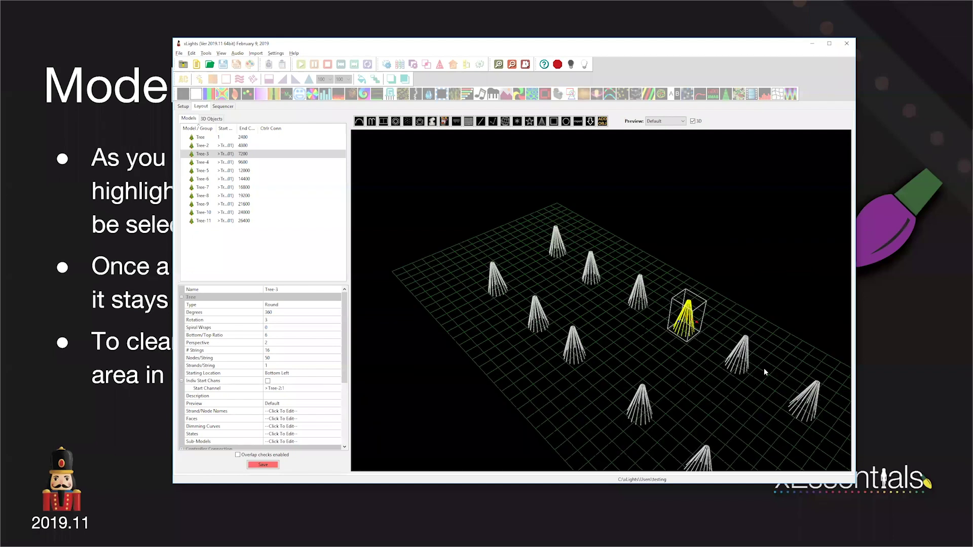
scroll(698, 340, "up", 4)
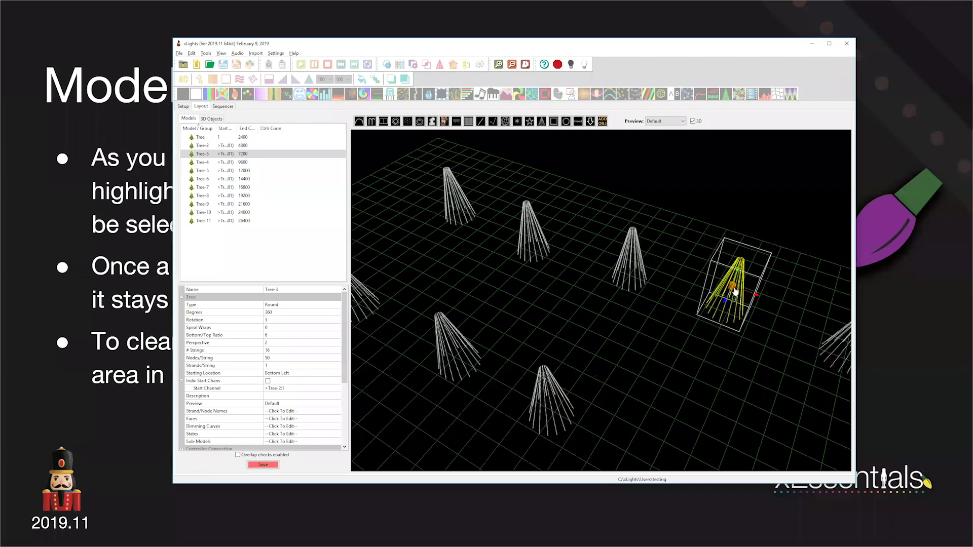
middle_click_drag(705, 290, 744, 308)
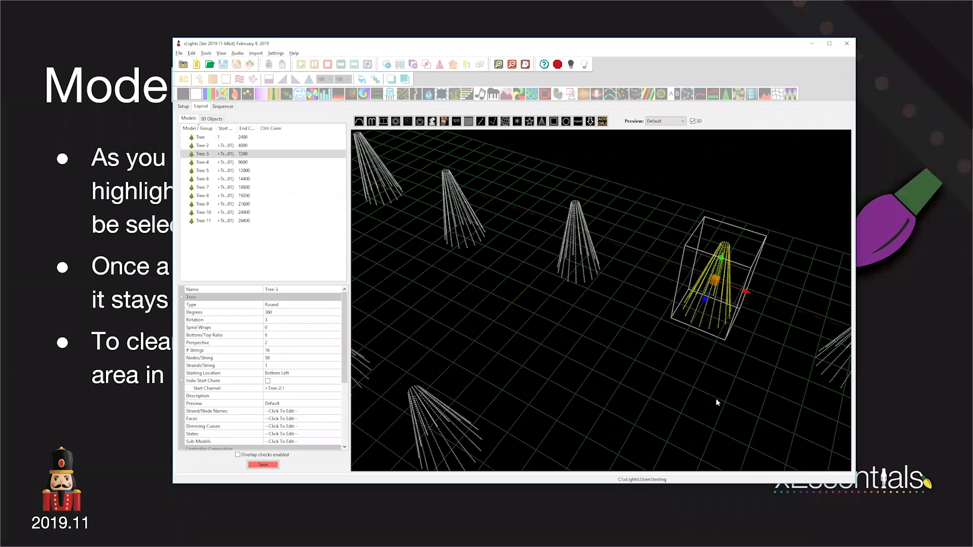
scroll(577, 428, "down", 3)
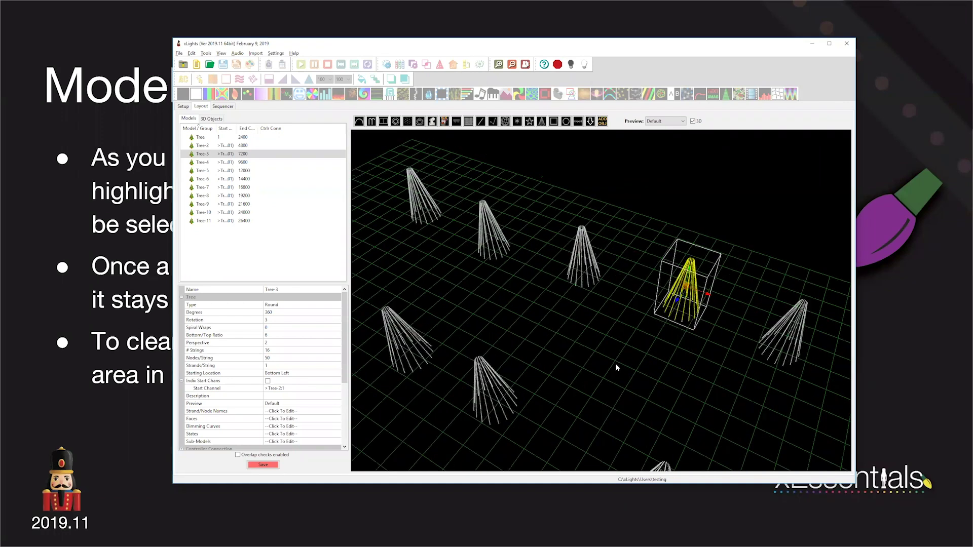
left_click_drag(620, 379, 586, 269)
scroll(470, 267, "down", 3)
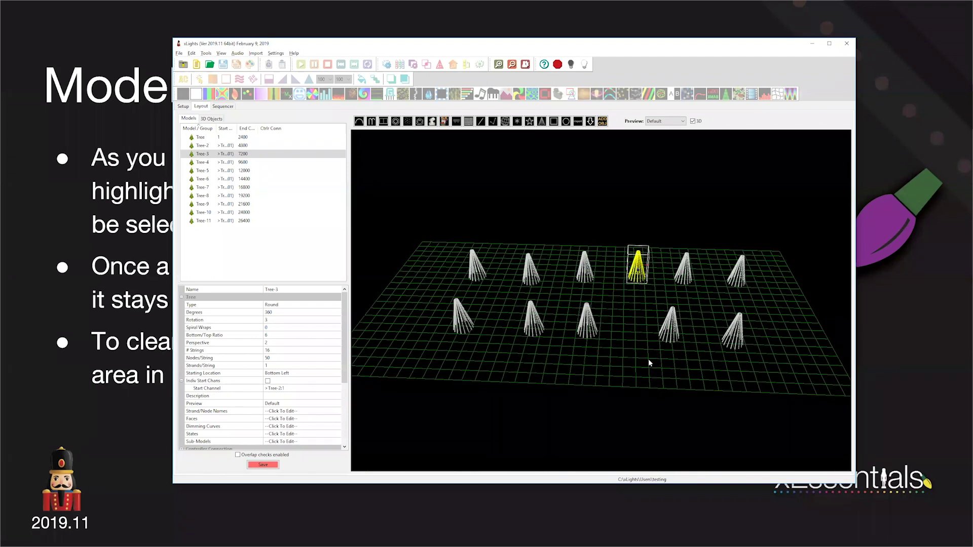
left_click_drag(648, 360, 648, 252)
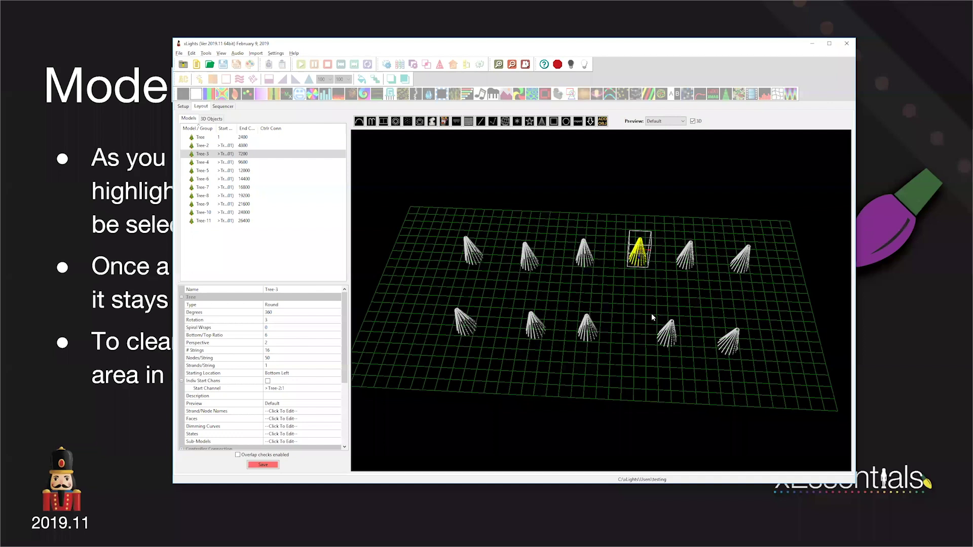
scroll(706, 305, "up", 3)
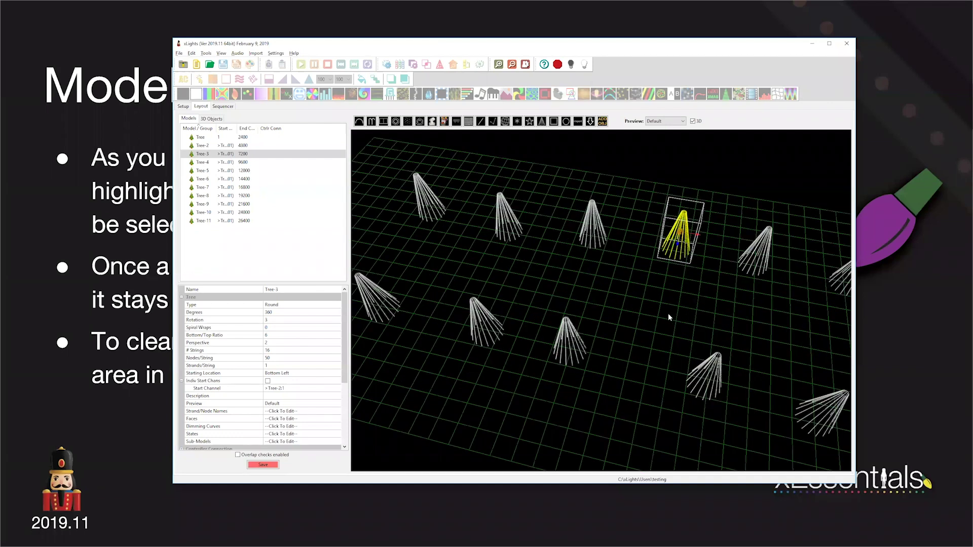
left_click_drag(668, 316, 669, 246)
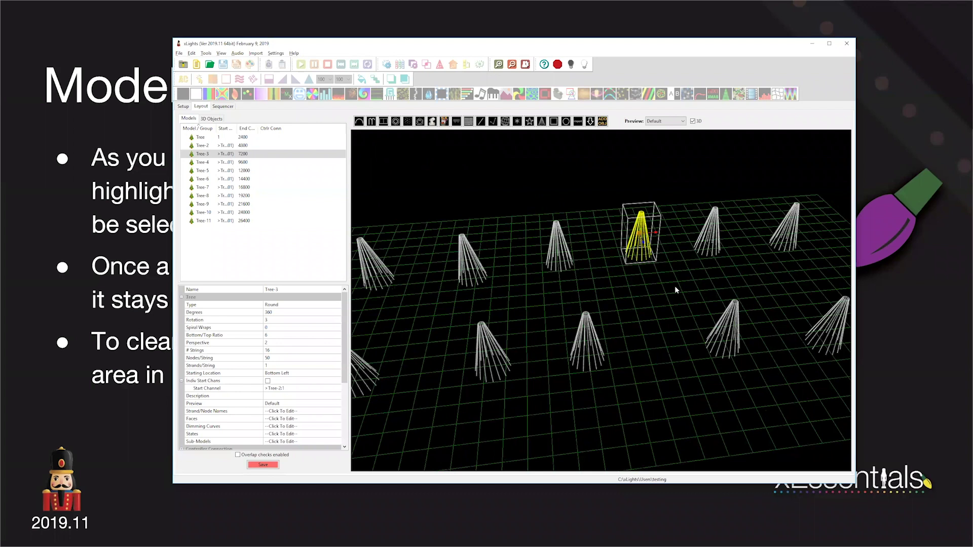
scroll(675, 290, "down", 2)
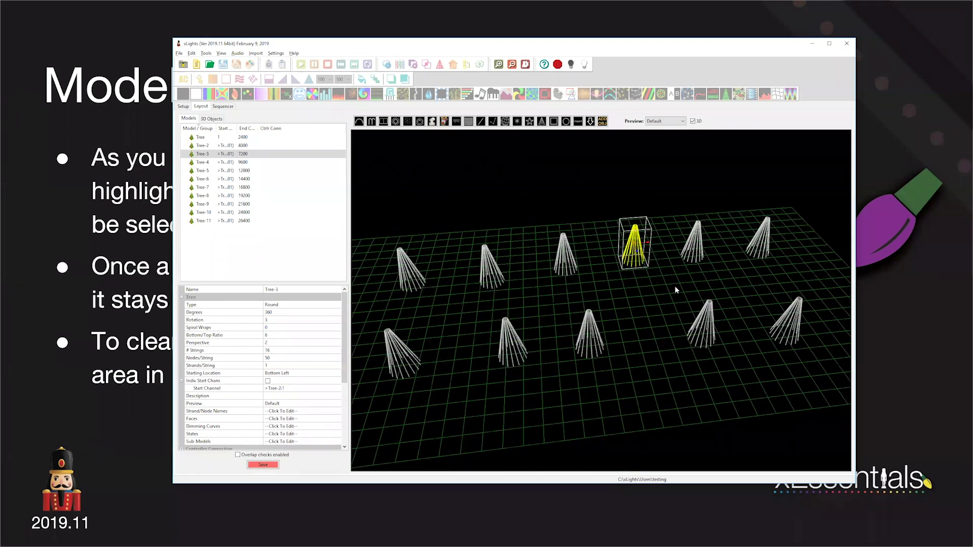
Clear the Tree-3 selection, then select Tree-4, Tree-3 and Tree-4 again, one model at a time
left_click(664, 289)
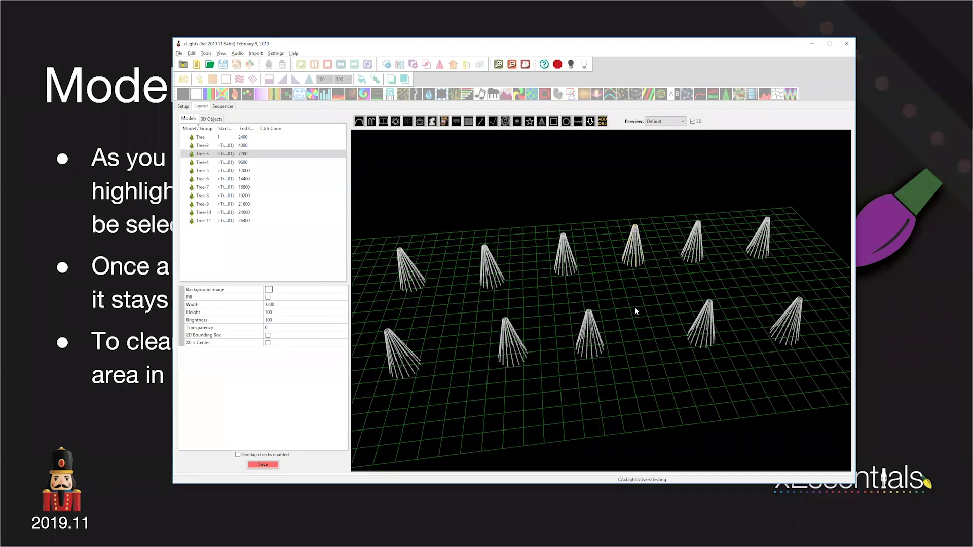
left_click_drag(634, 308, 637, 307)
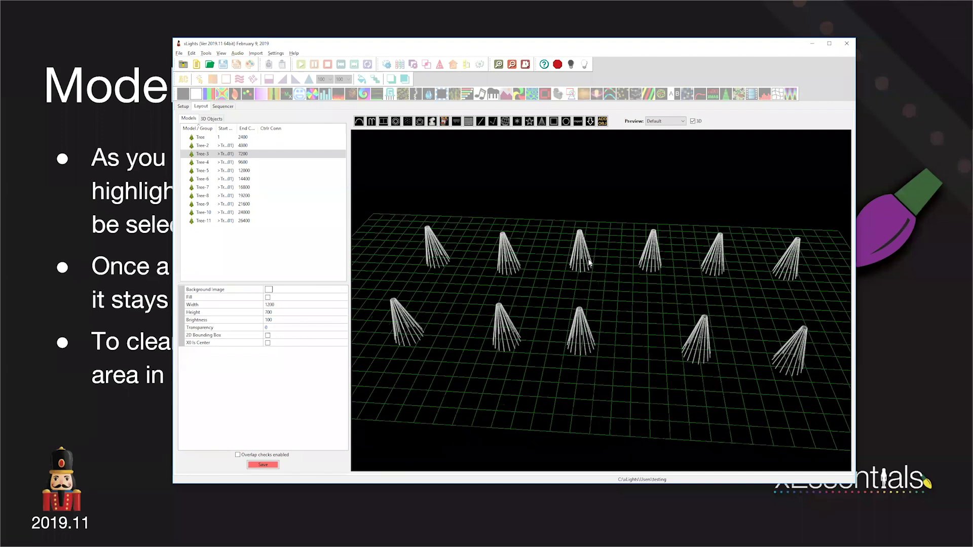
left_click(593, 314)
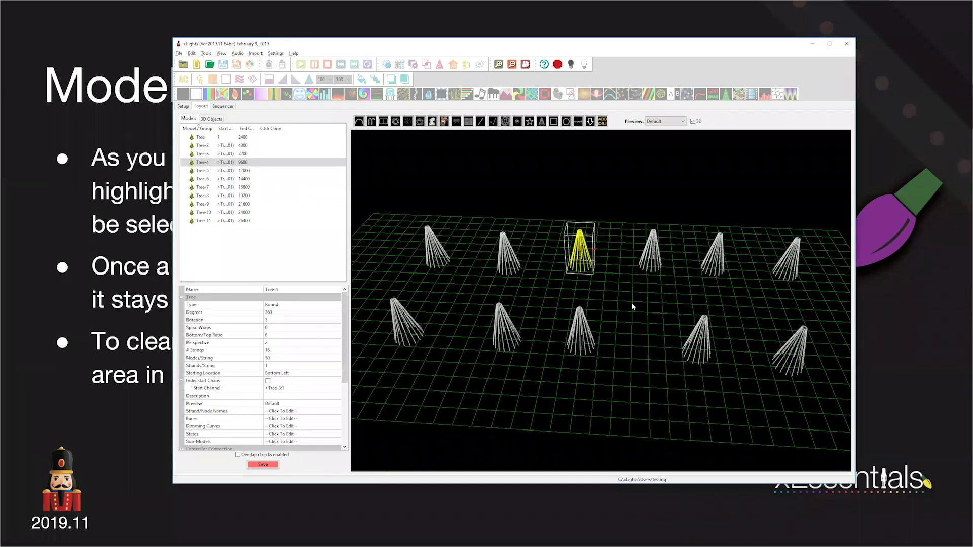
left_click(649, 257)
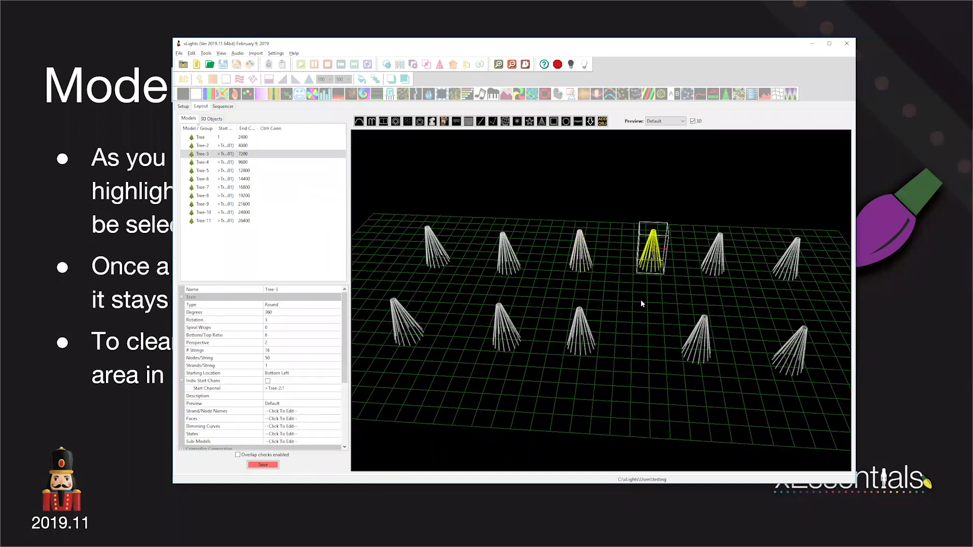
left_click(581, 251)
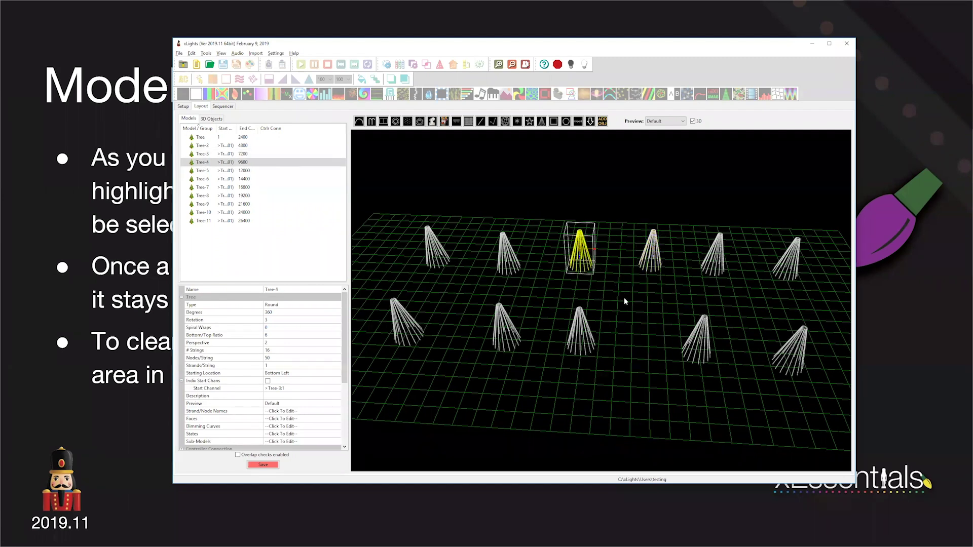
Select only Tree-8 in the five-tree row and view it from different angles
left_click(668, 322)
left_click(644, 375)
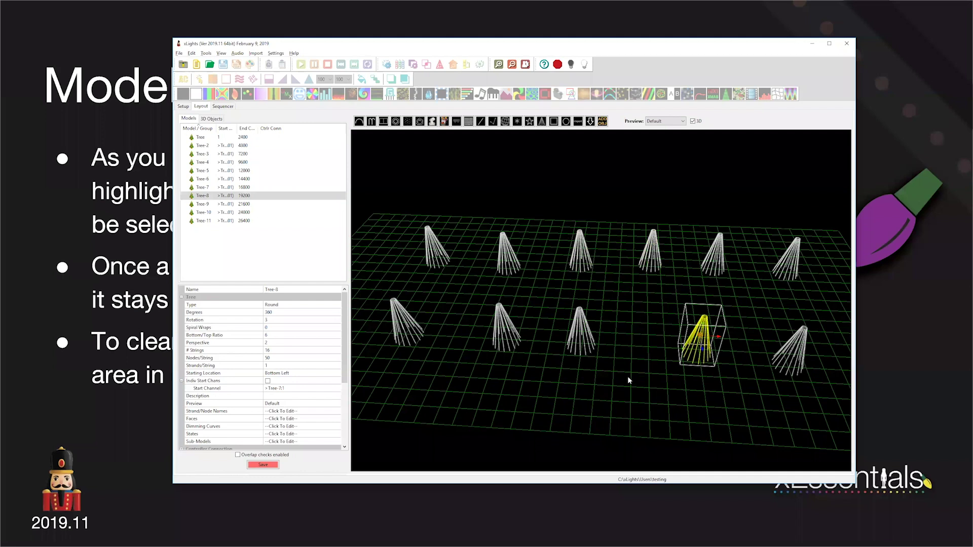
left_click_drag(628, 377, 628, 376)
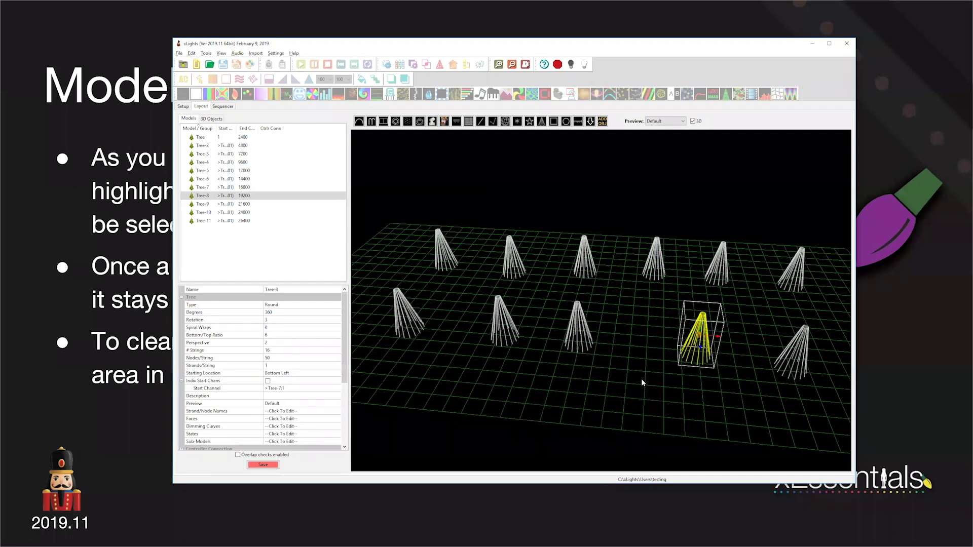
left_click_drag(737, 371, 647, 358)
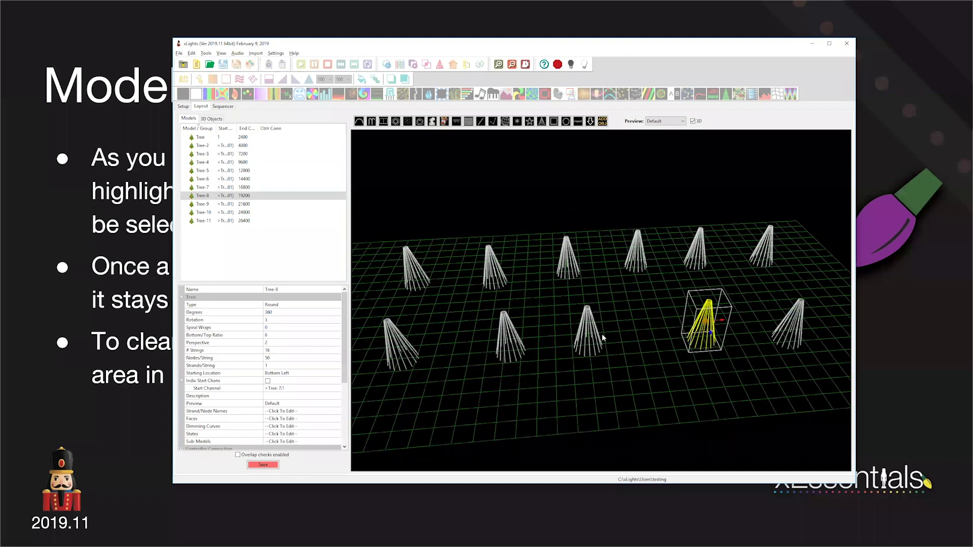
left_click_drag(632, 321, 752, 329)
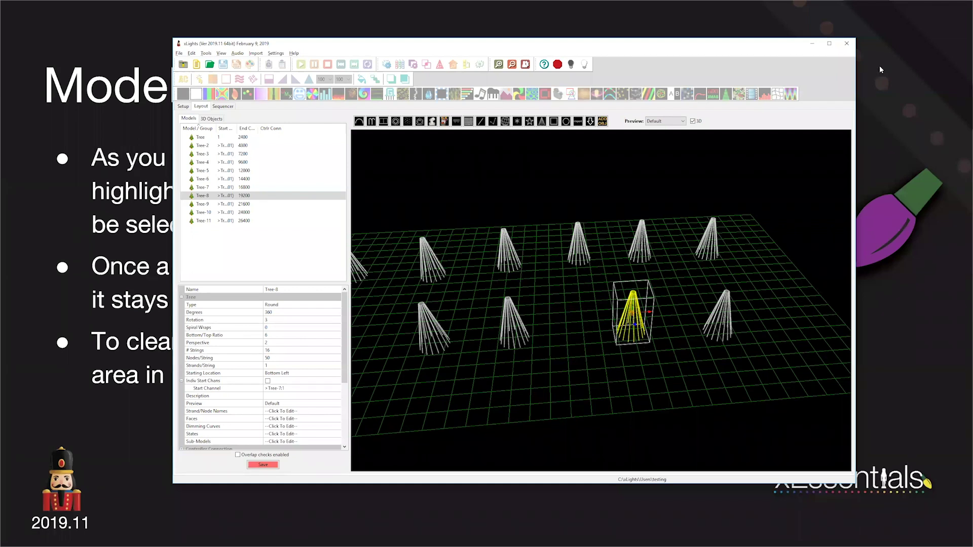
Switch to the presentation, advance to the "Model Selection - Multiple" slide, and return to xLights
left_click(868, 114)
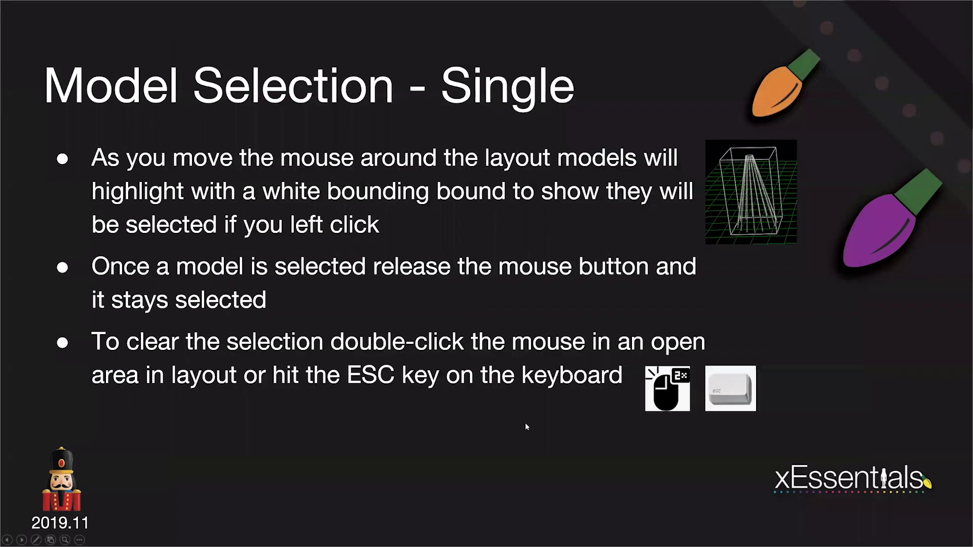
left_click(536, 463)
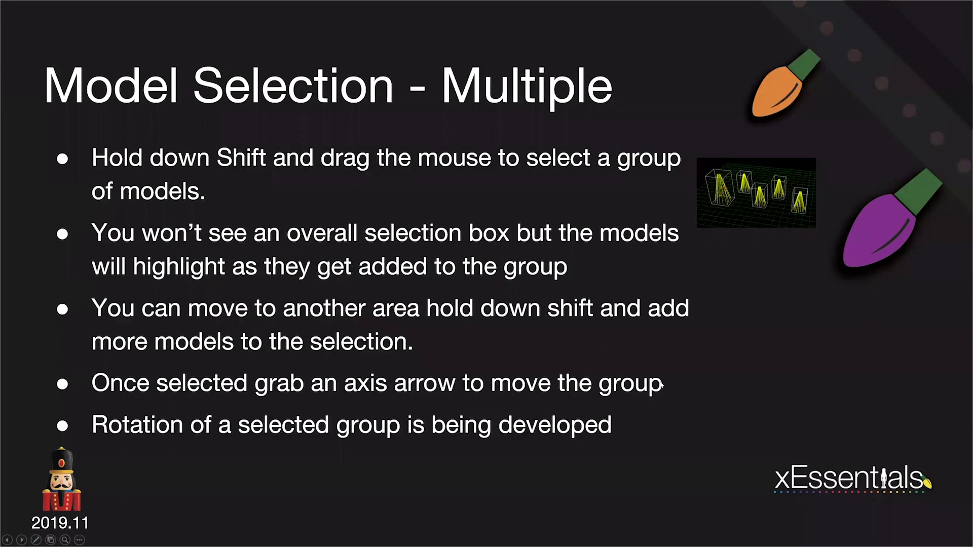
key("alt+Tab")
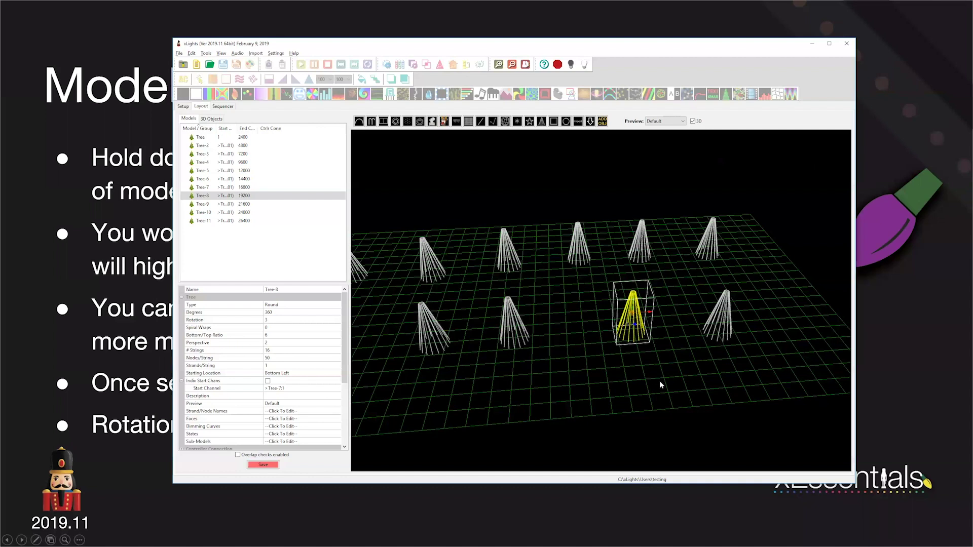
Clear the Tree-8 selection and select all eleven trees as one group
left_click(556, 378)
scroll(542, 365, "down", 4)
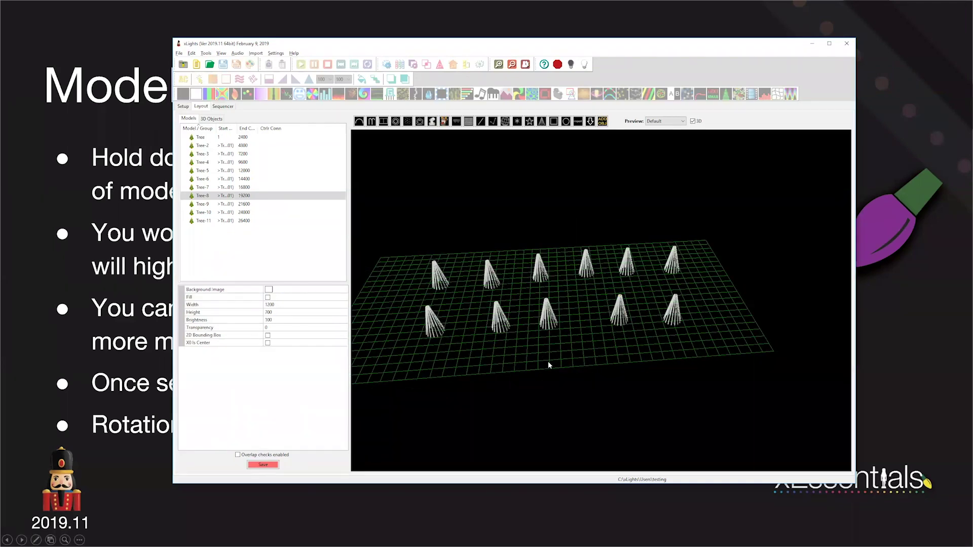
left_click_drag(451, 251, 419, 211)
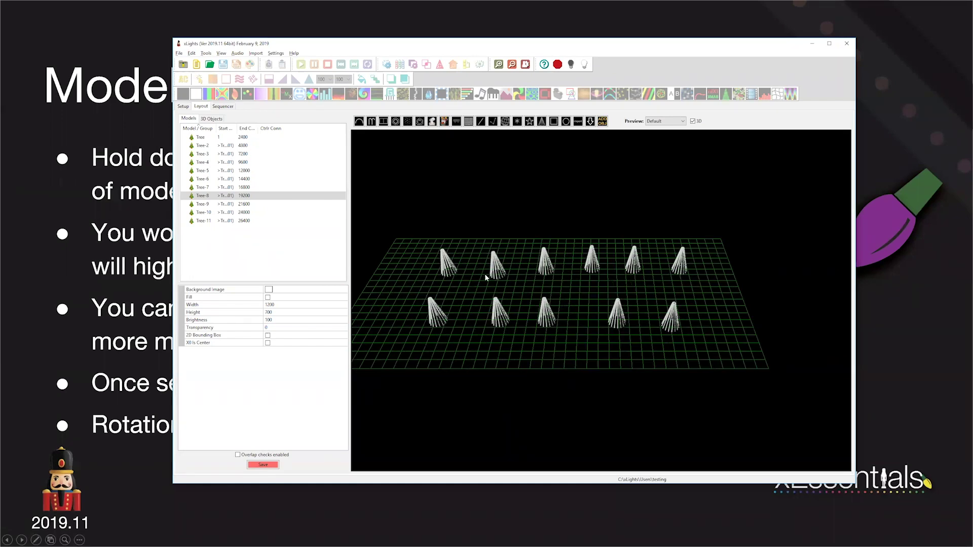
left_click_drag(484, 273, 522, 314)
mouse_move(728, 331)
left_mouse_down("shift")
mouse_move(740, 326)
mouse_move(466, 247)
mouse_move(707, 322)
mouse_move(497, 266)
mouse_move(509, 327)
mouse_move(654, 335)
mouse_move(421, 295)
mouse_move(484, 271)
mouse_move(645, 343)
mouse_move(704, 348)
mouse_move(507, 299)
mouse_move(441, 266)
mouse_move(554, 321)
mouse_move(688, 339)
mouse_move(702, 312)
mouse_move(716, 320)
left_mouse_up("shift")
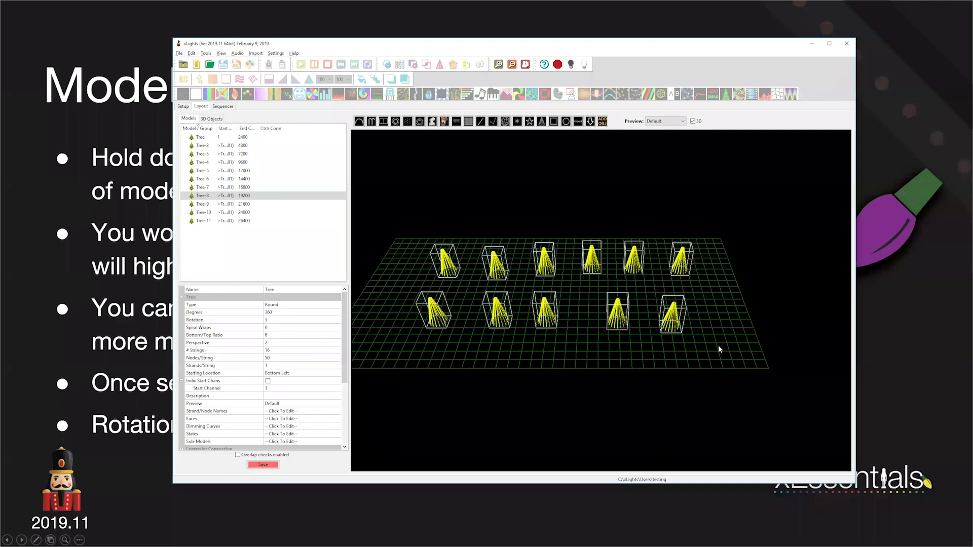
Replace the selection with the four trees at one end of the two rows, then add three more trees toward the other end
left_click(718, 346)
left_click_drag(409, 212, 512, 336)
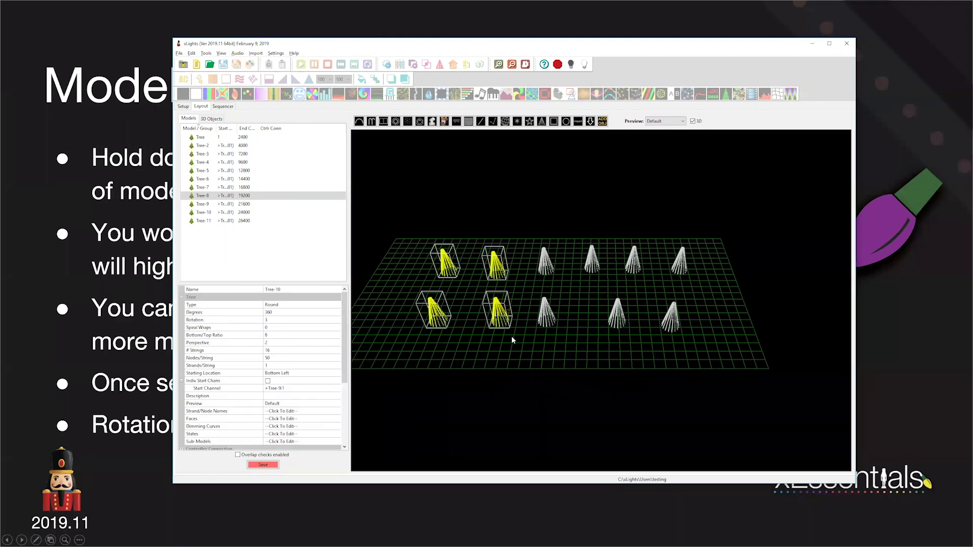
middle_click_drag(596, 368, 529, 372)
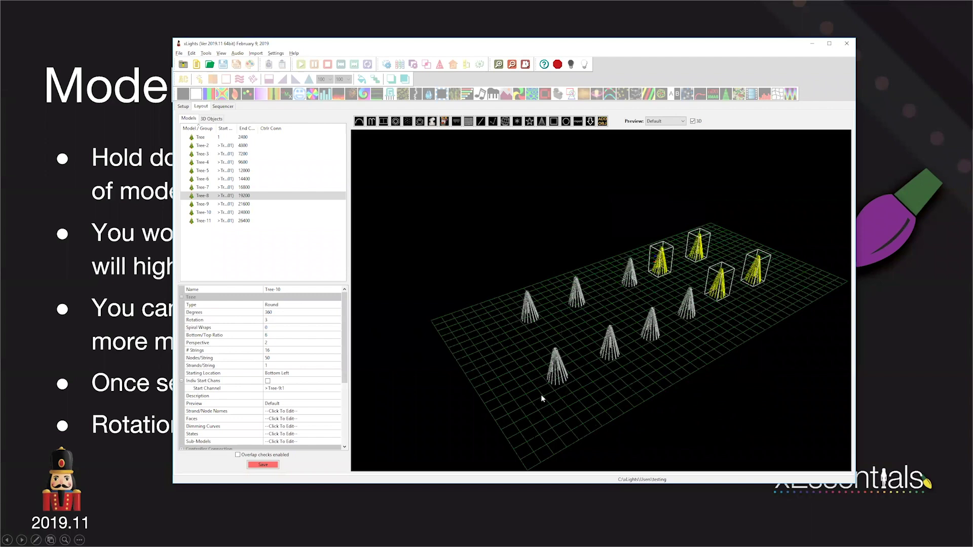
middle_click_drag(629, 315, 638, 335)
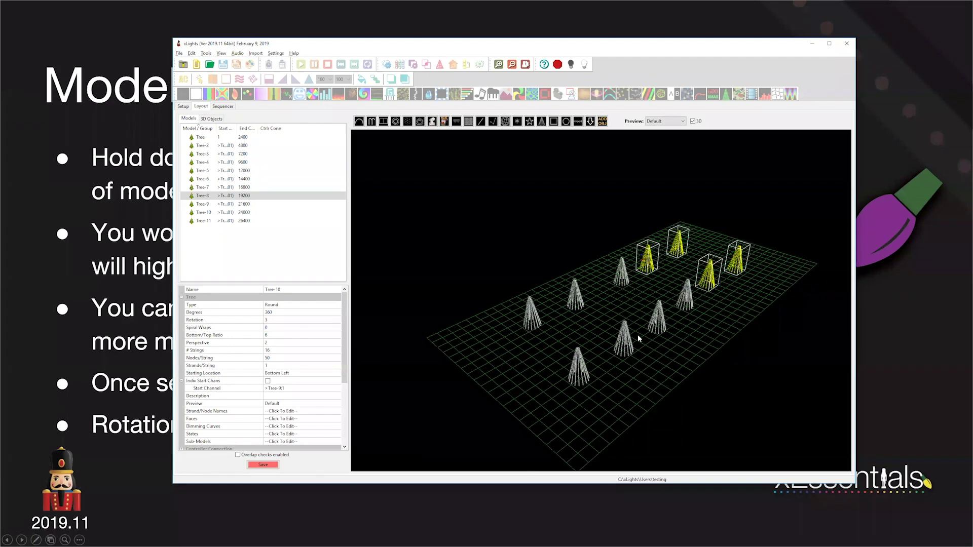
middle_click_drag(685, 414, 592, 291)
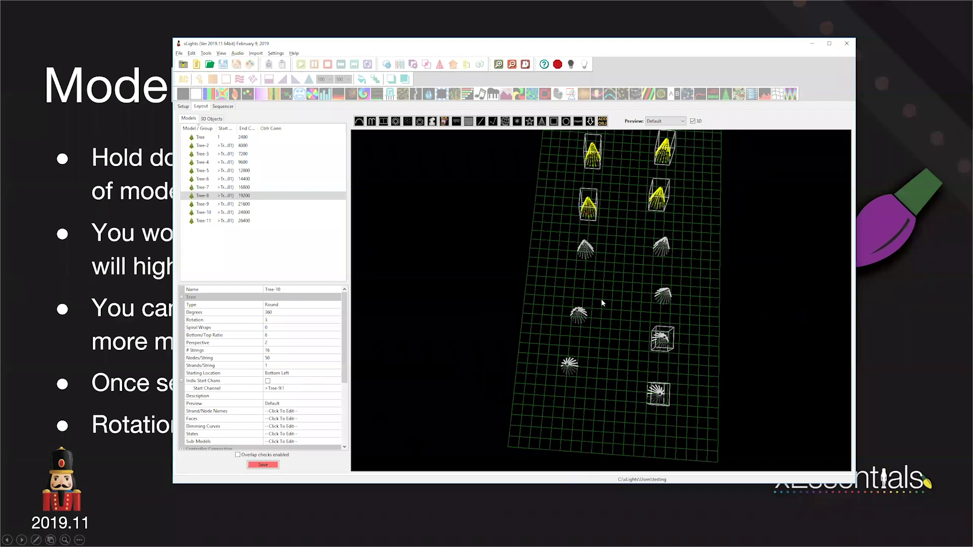
middle_click_drag(638, 343, 595, 358)
middle_click_drag(510, 315, 509, 311)
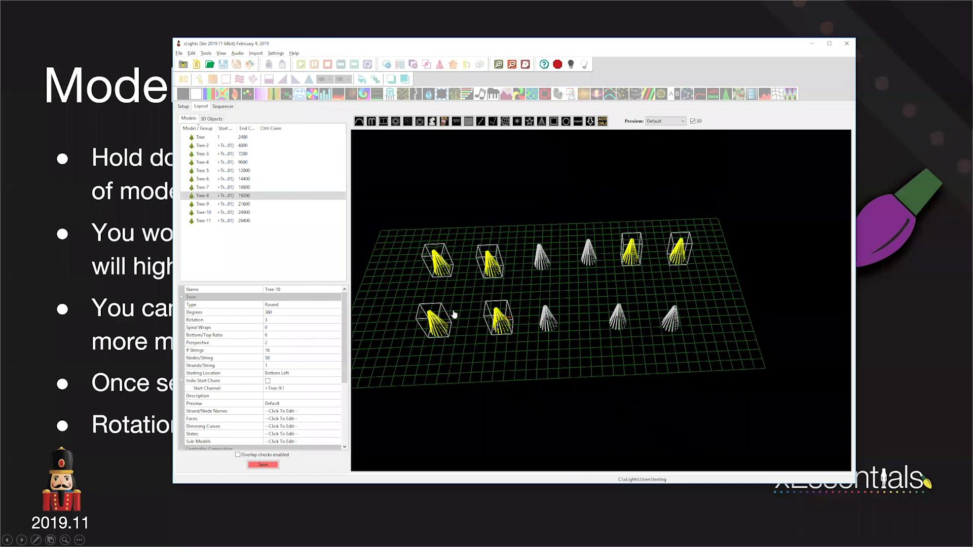
left_click(615, 314, "ctrl")
Move the seven selected trees together along the X axis, then bring them back near their starting positions
left_click_drag(564, 354, 526, 353)
middle_click_drag(525, 354, 537, 353)
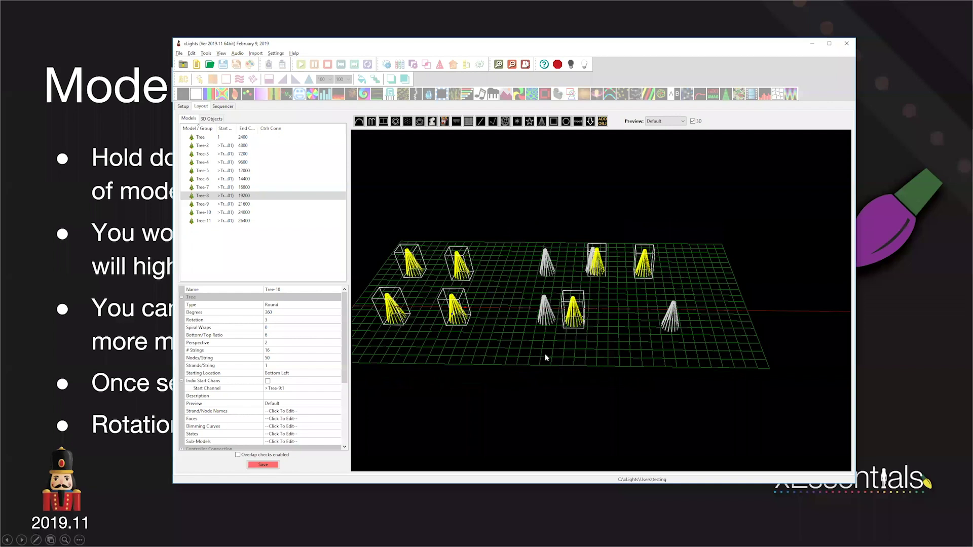
key("ctrl+z")
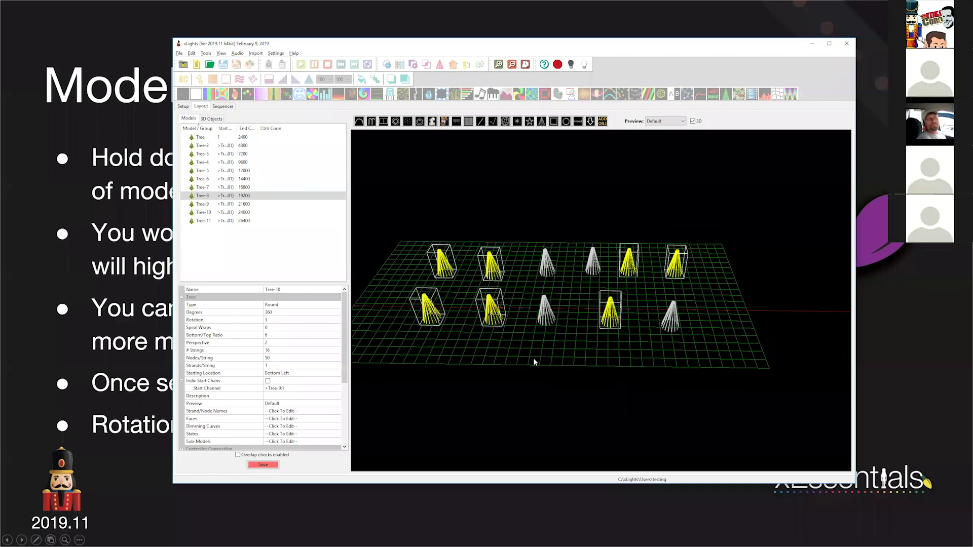
Clear the seven-tree group and select all eleven trees in the two rows together
left_click(534, 360)
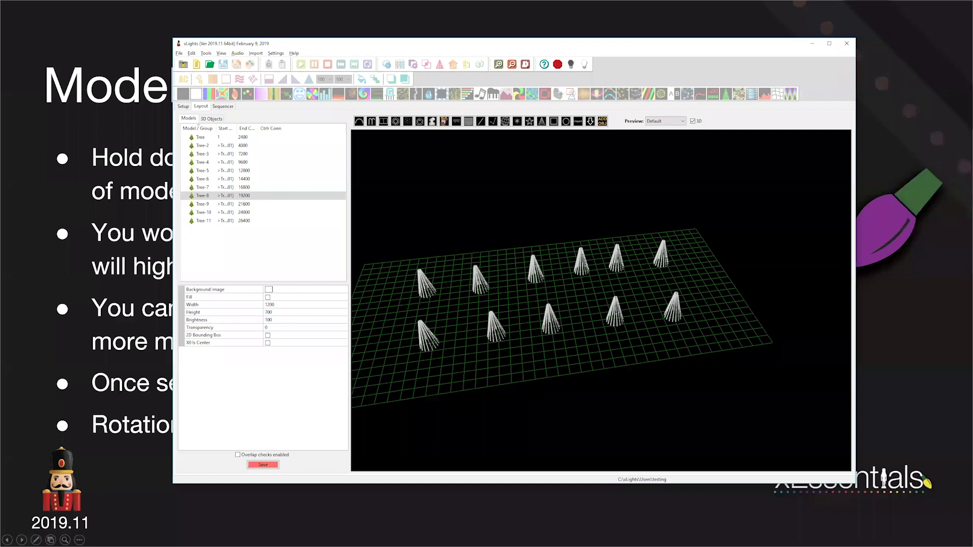
left_click_drag(534, 359, 524, 360)
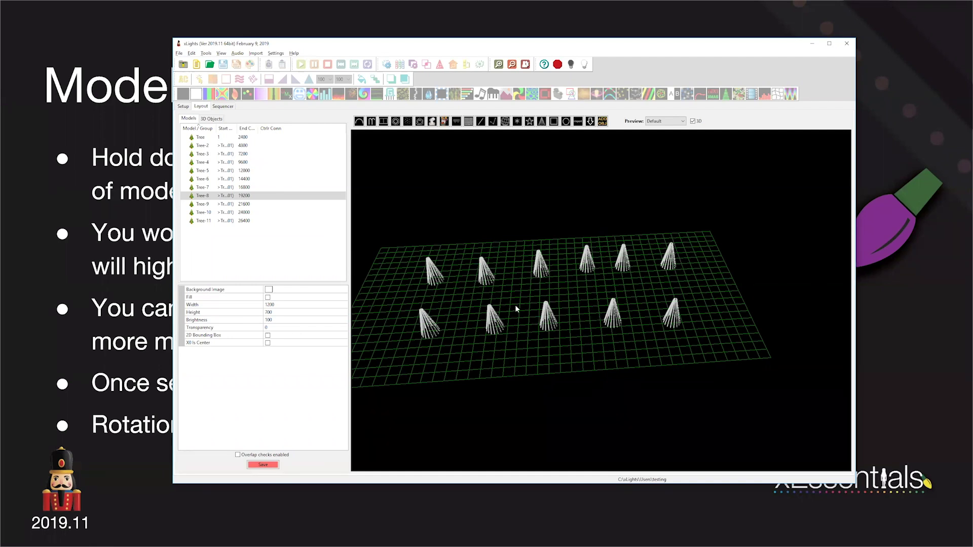
left_click_drag(546, 356, 521, 338)
left_click_drag(403, 226, 581, 328, "shift")
key("ctrl+a")
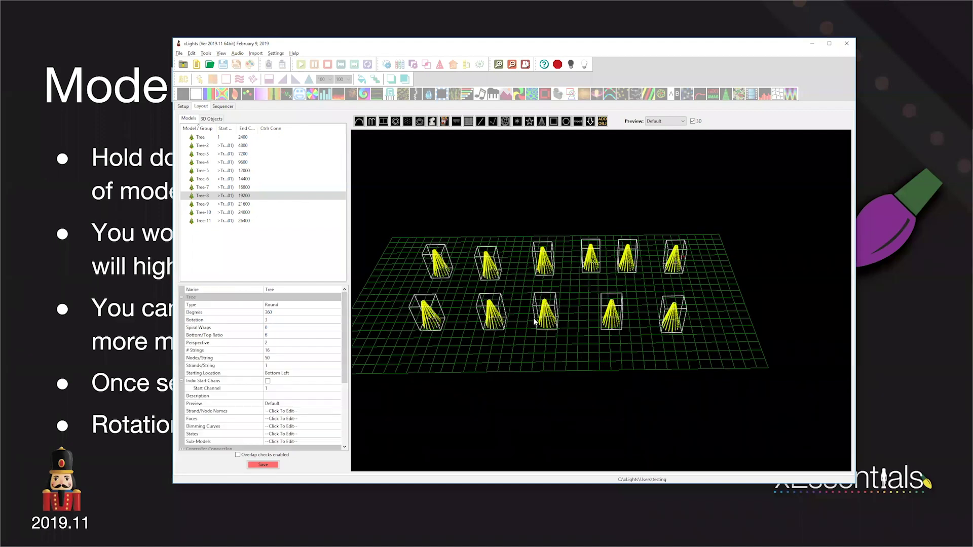
Try adjusting the back-row end tree with its green axis handle while all trees are selected, and clear the selection
scroll(735, 310, "up", 2)
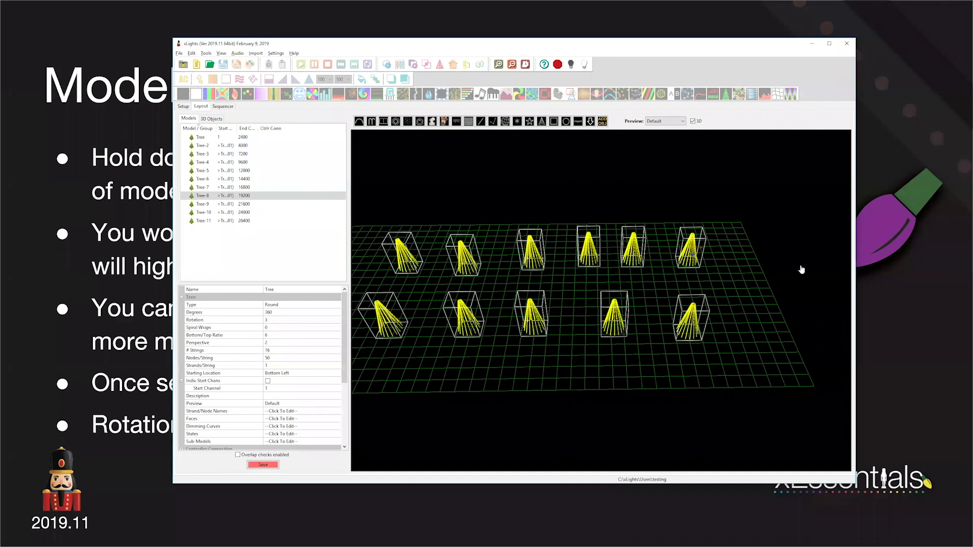
scroll(801, 269, "up", 3)
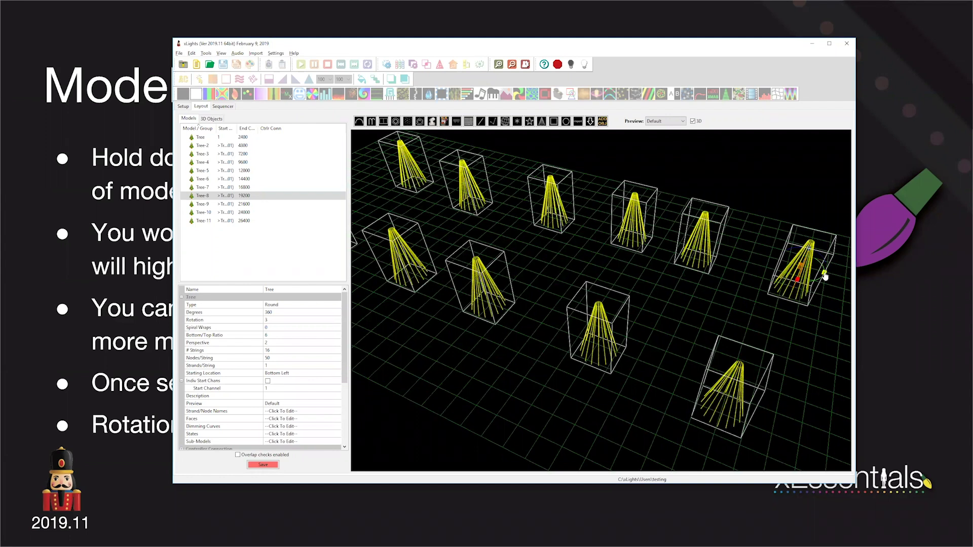
left_click_drag(825, 278, 827, 278)
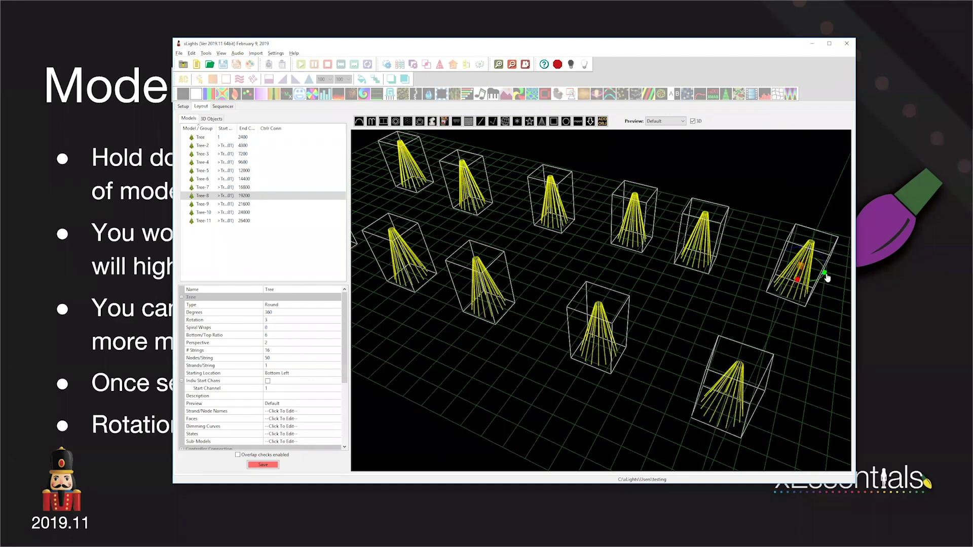
left_click(511, 387)
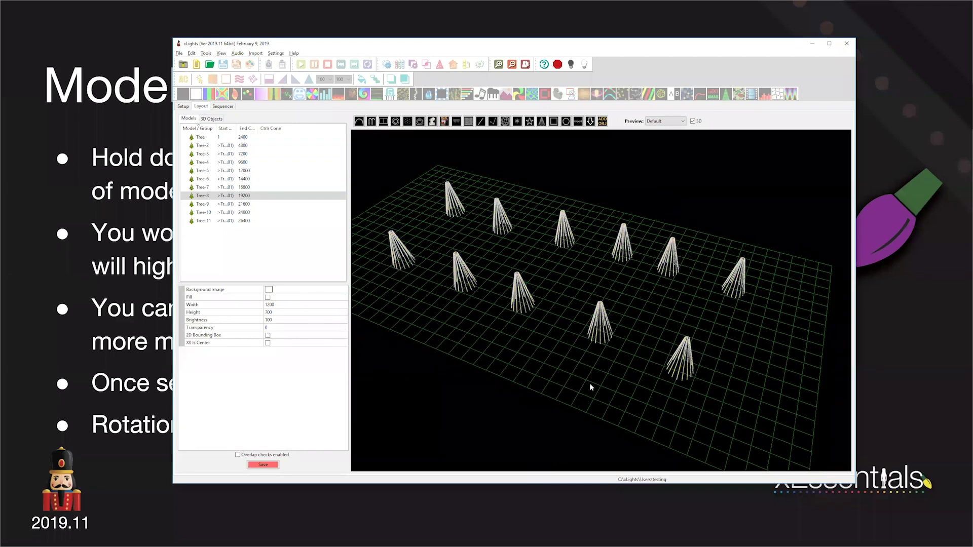
Switch to the presentation, advance to the next model selection slide covering focus and Ctrl selection, and return to xLights
left_click_drag(643, 384, 635, 382)
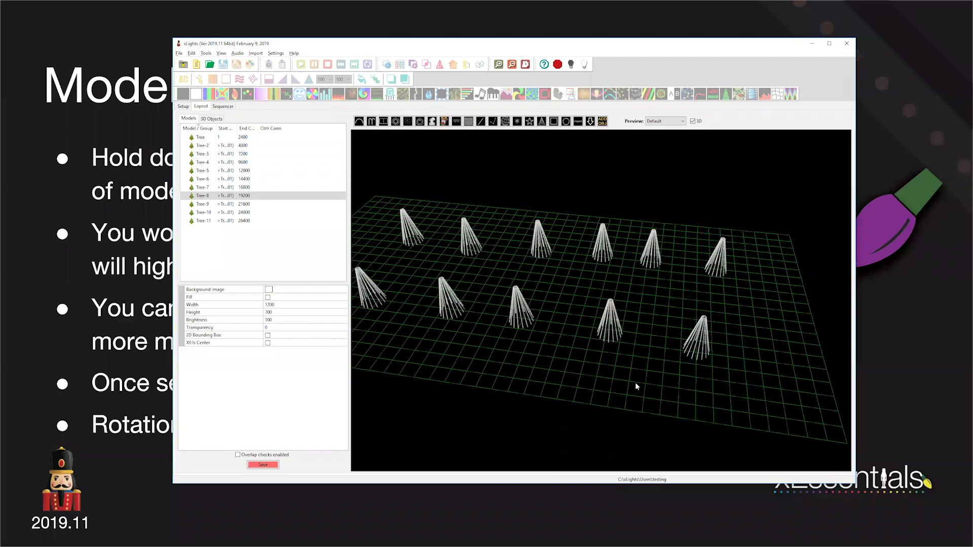
scroll(617, 365, "up", 2)
scroll(617, 365, "down", 4)
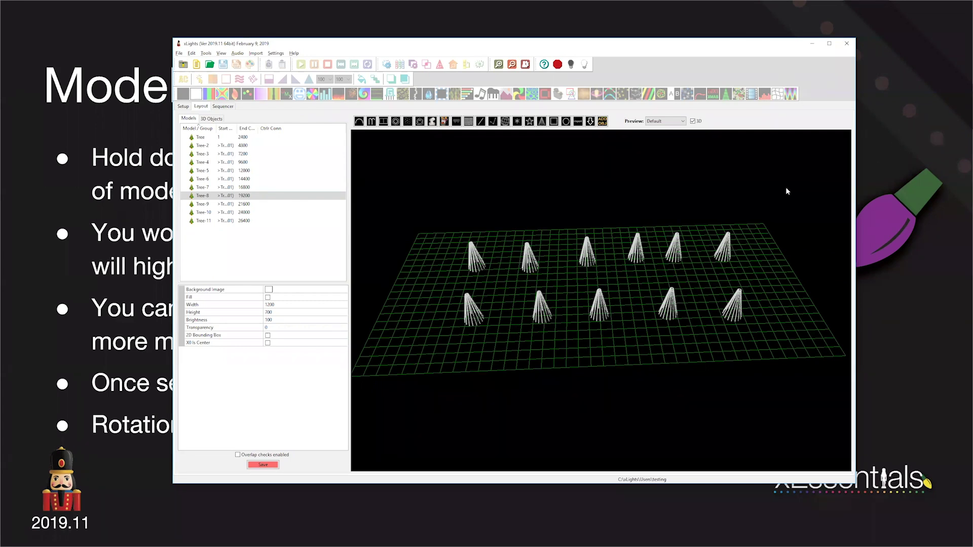
key("alt+Tab")
left_click(765, 273)
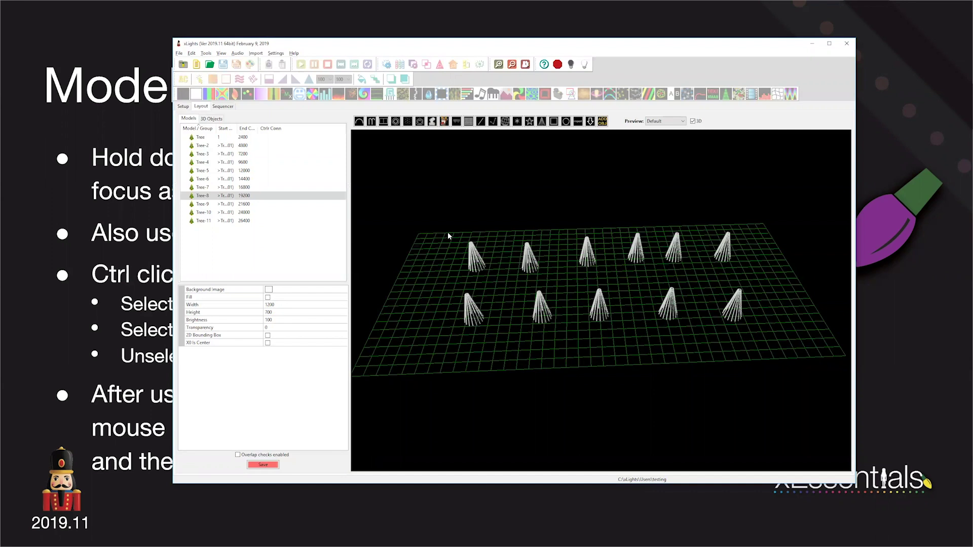
Select six trees at one end of the two rows, and add the next two back-row trees and the front-row end tree
left_click_drag(559, 327, 622, 327, "shift")
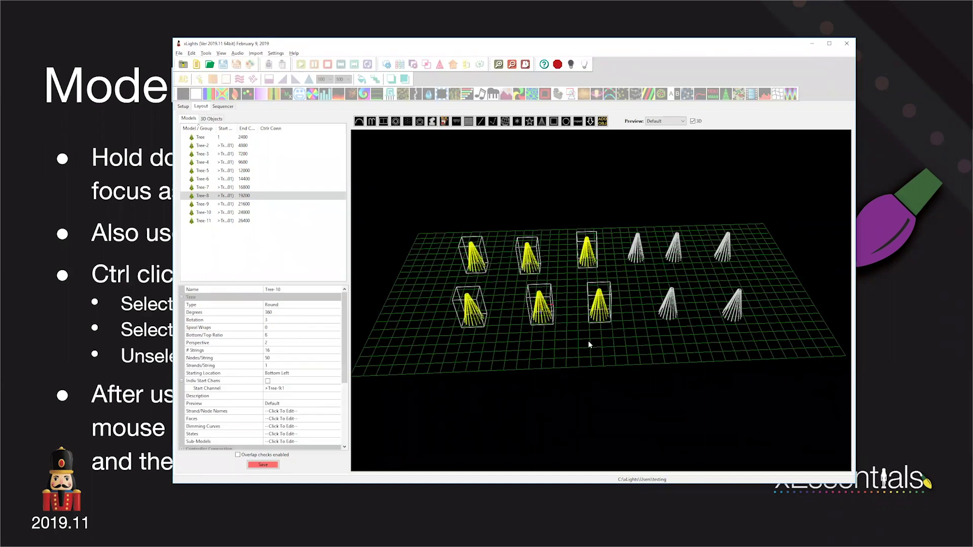
scroll(541, 347, "up", 2)
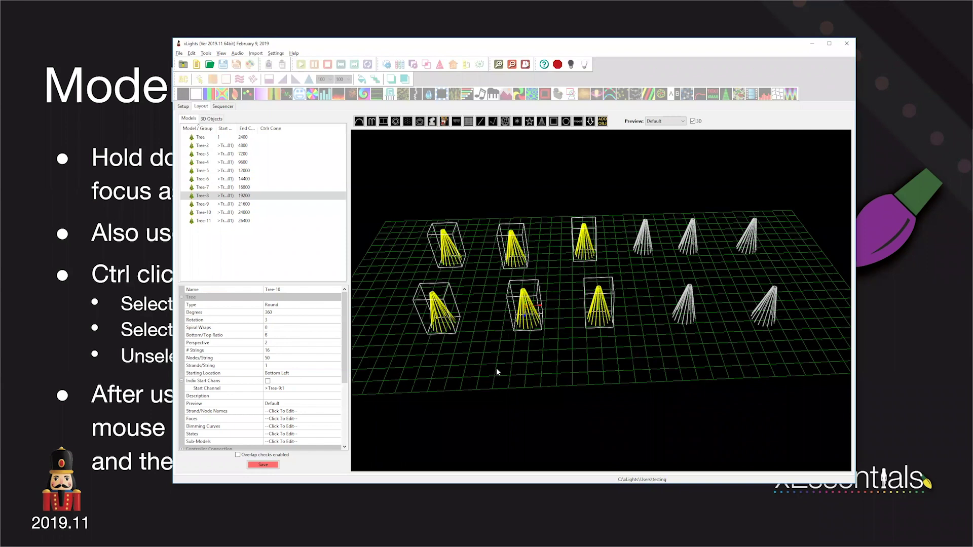
scroll(497, 368, "up", 1)
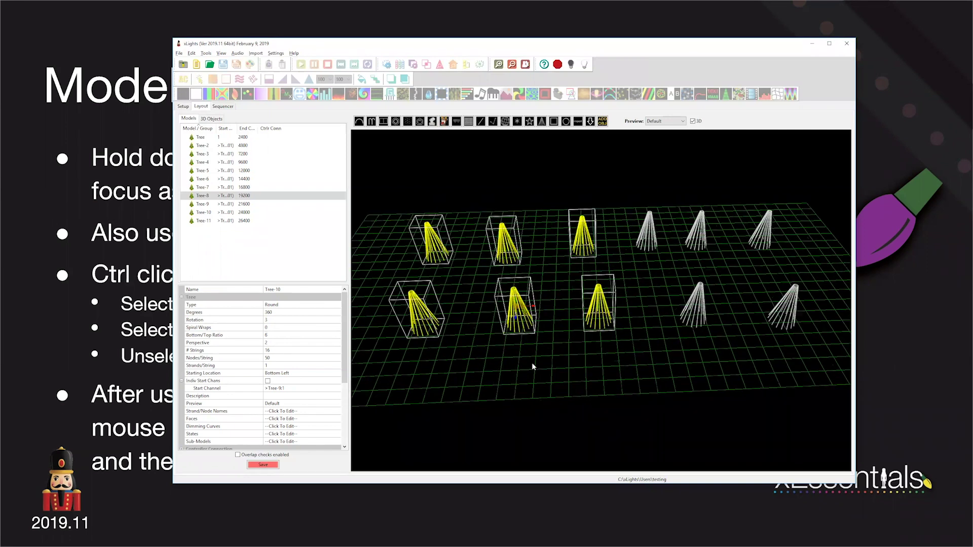
scroll(532, 366, "up", 1)
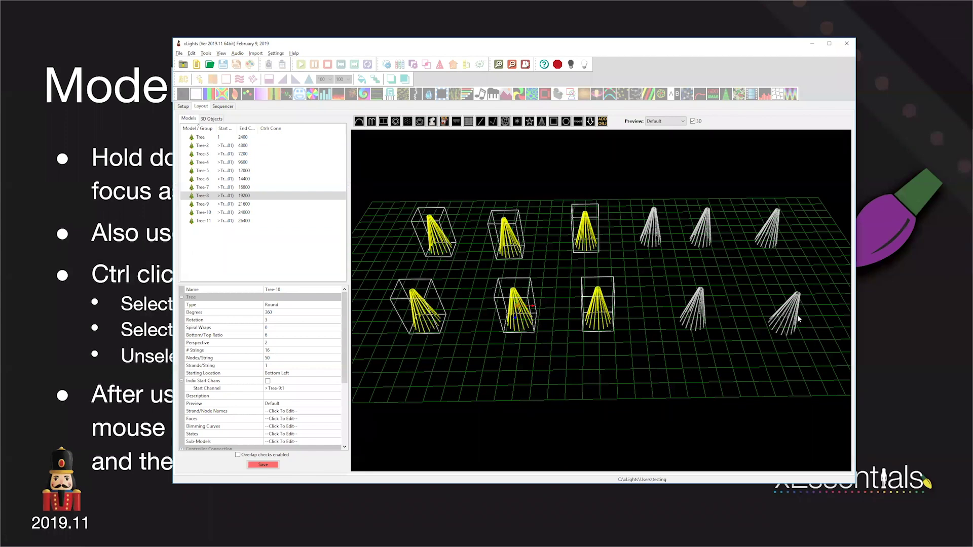
left_click(651, 233, "ctrl")
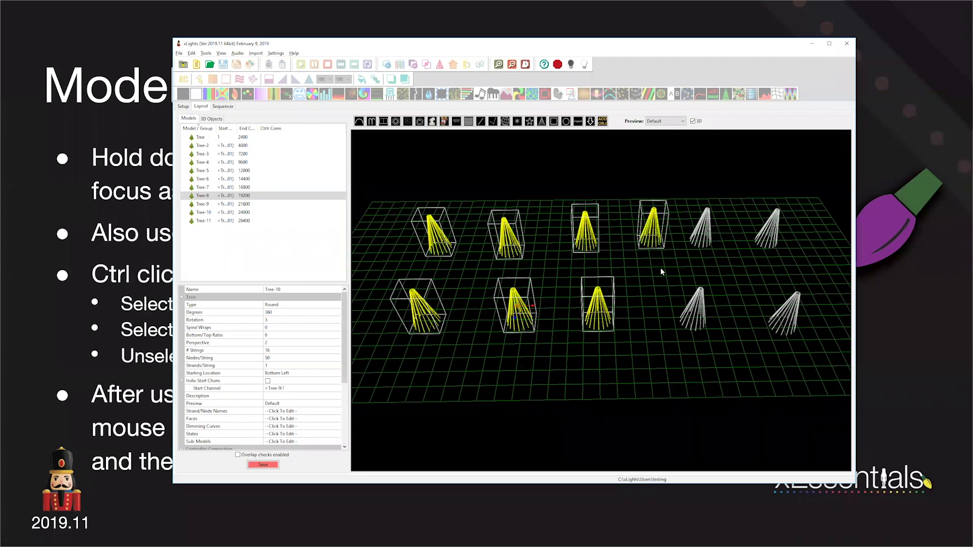
left_click(698, 236, "ctrl")
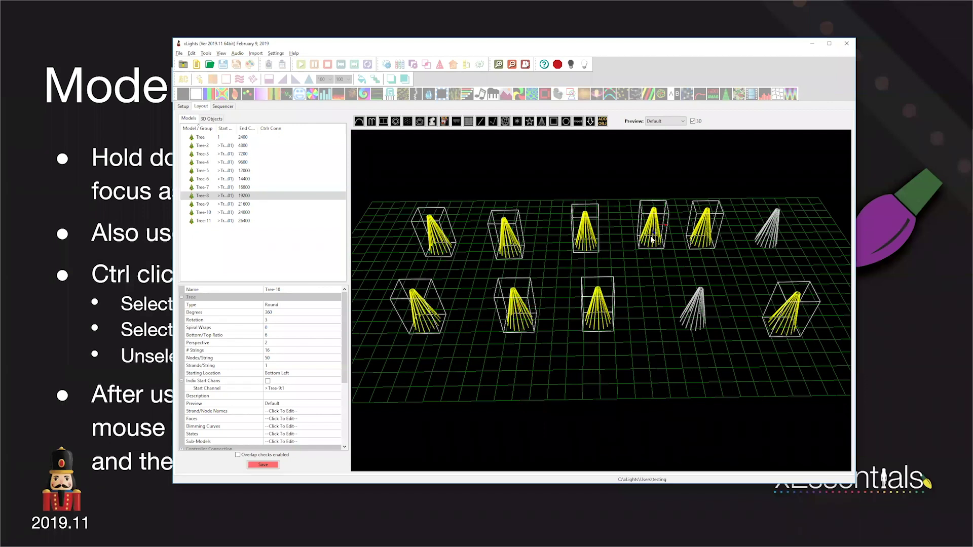
Focus the group on the third front-row tree, move the group slightly along X, and shift the focus to the second front-row tree
left_click(601, 311)
left_click_drag(615, 307, 585, 308)
left_click(503, 312, "ctrl")
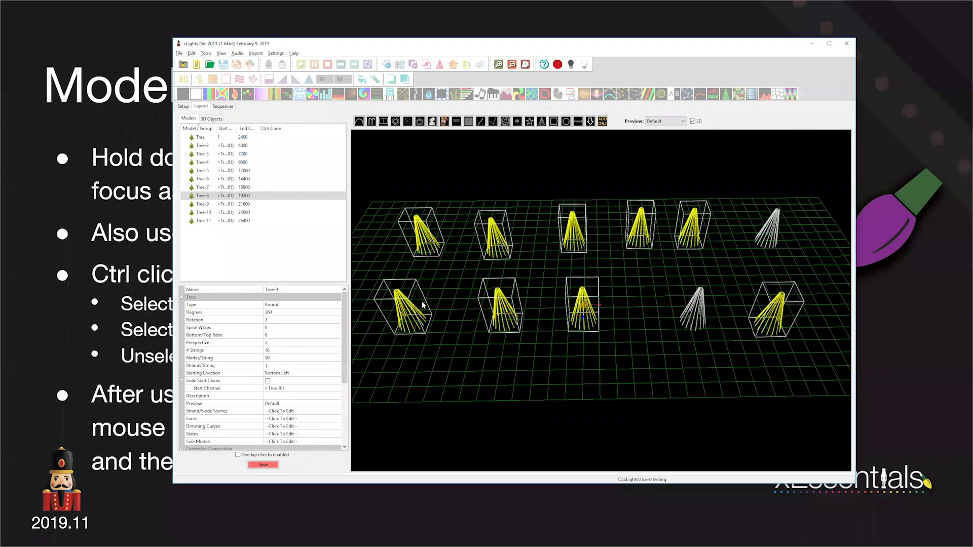
Toggle the fourth back-row tree in and out of the group, and reduce the selection to four end trees plus that tree
left_click(641, 230)
left_click(641, 236, "ctrl")
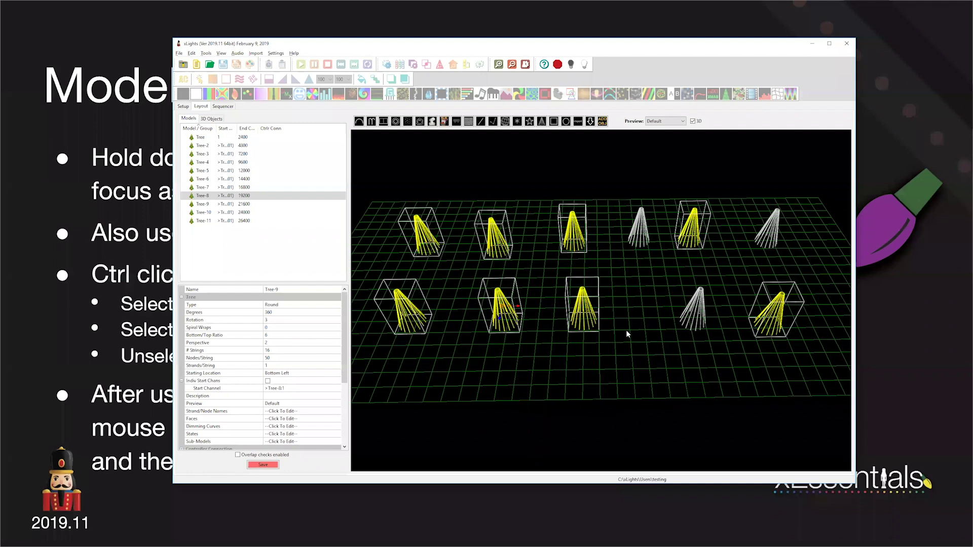
left_click(641, 232, "ctrl")
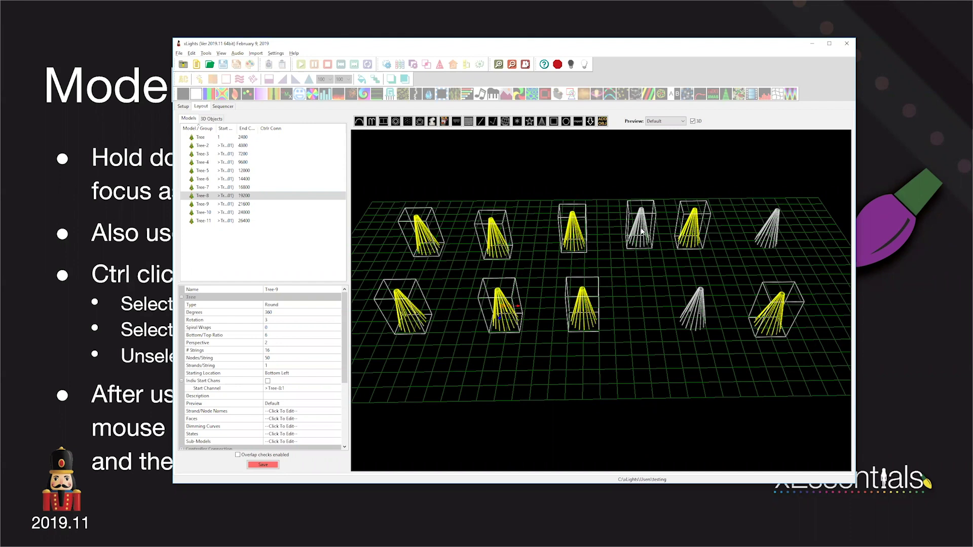
left_click(641, 232, "ctrl")
left_click(640, 231, "ctrl")
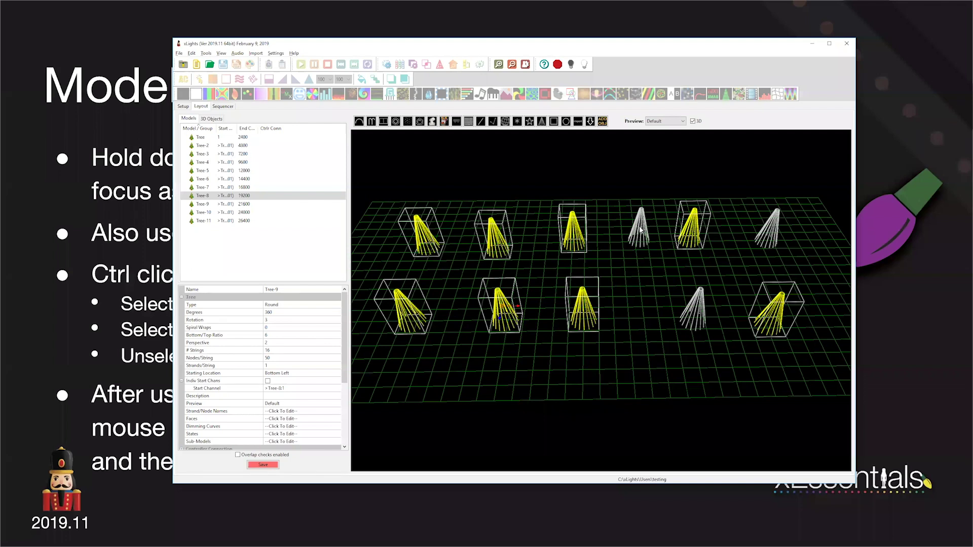
left_click(639, 229)
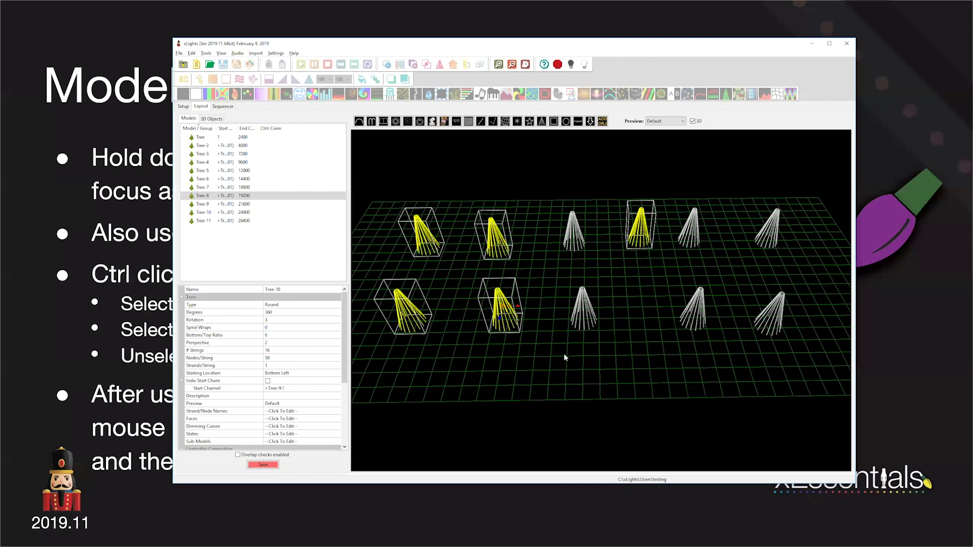
Switch to the presentation, advance to the "Using Camera Viewpoints" slide, and return to xLights
scroll(909, 203, "down", 4)
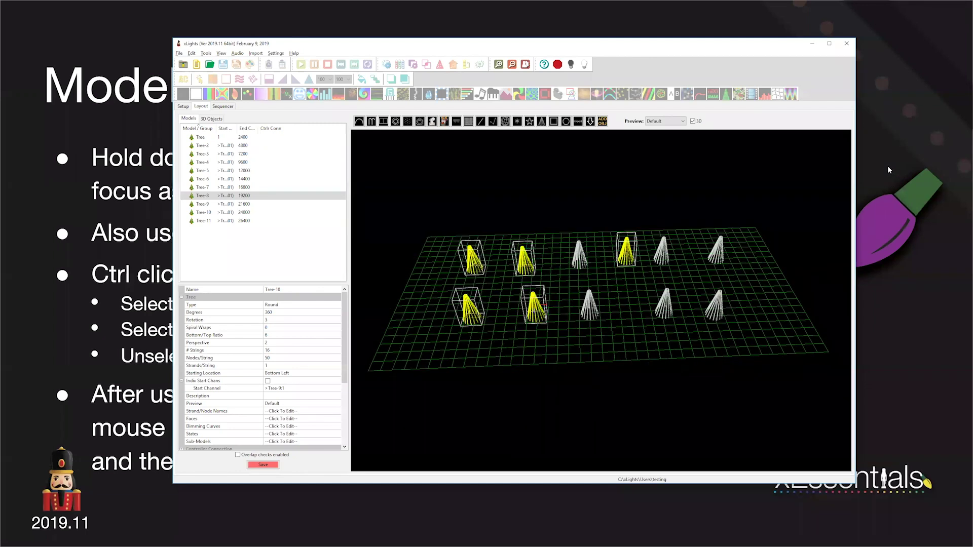
key("alt+Tab")
left_click(743, 209)
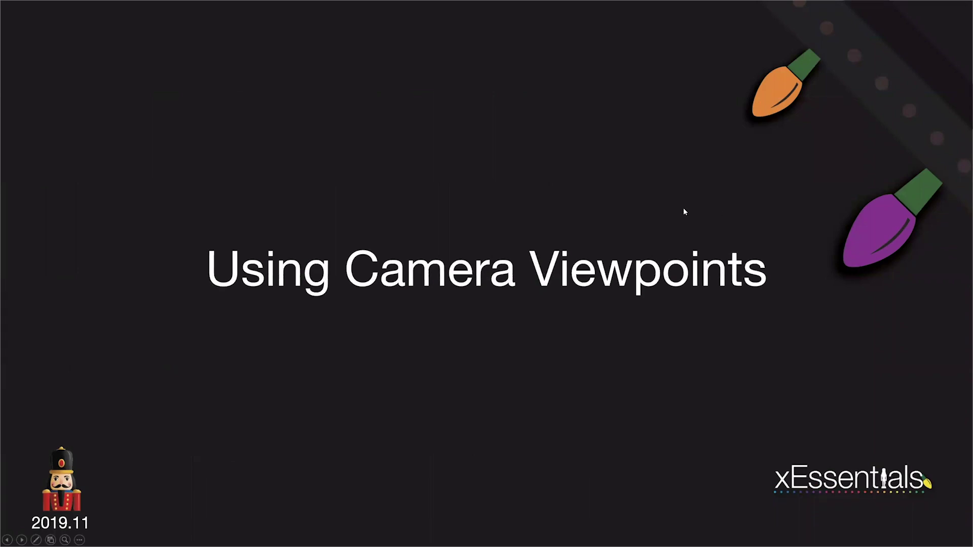
key("alt+Tab")
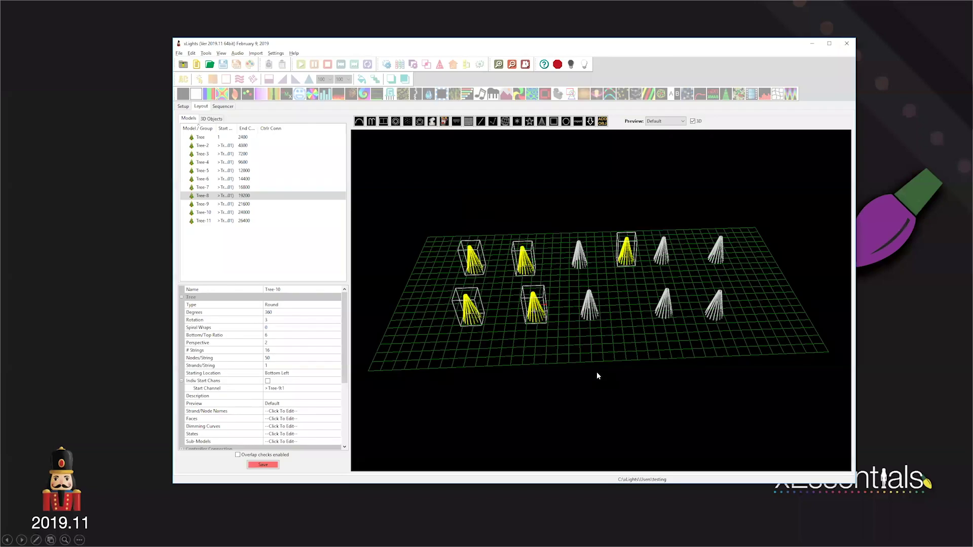
Clear the current selection, select all eleven trees, and delete them from the layout
left_click_drag(597, 372, 595, 355)
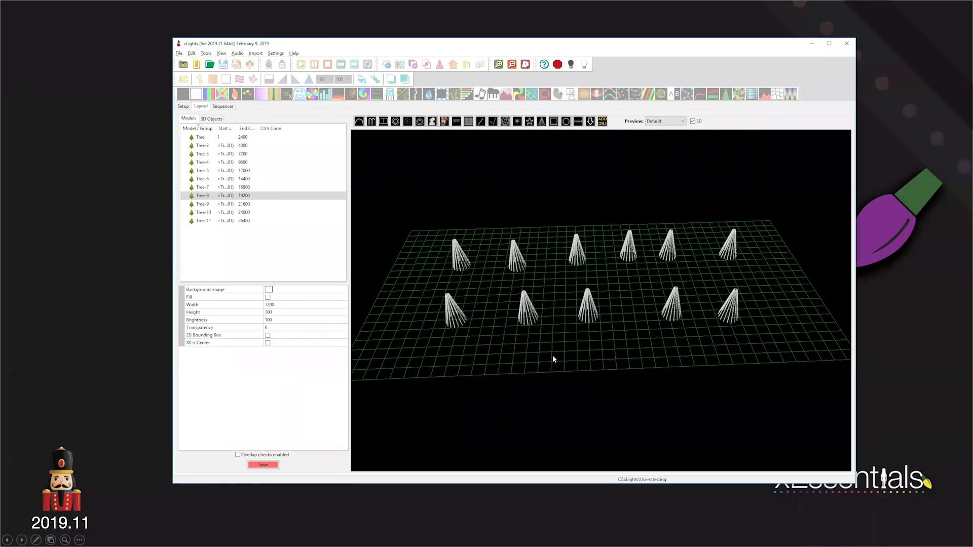
left_click_drag(562, 358, 432, 214)
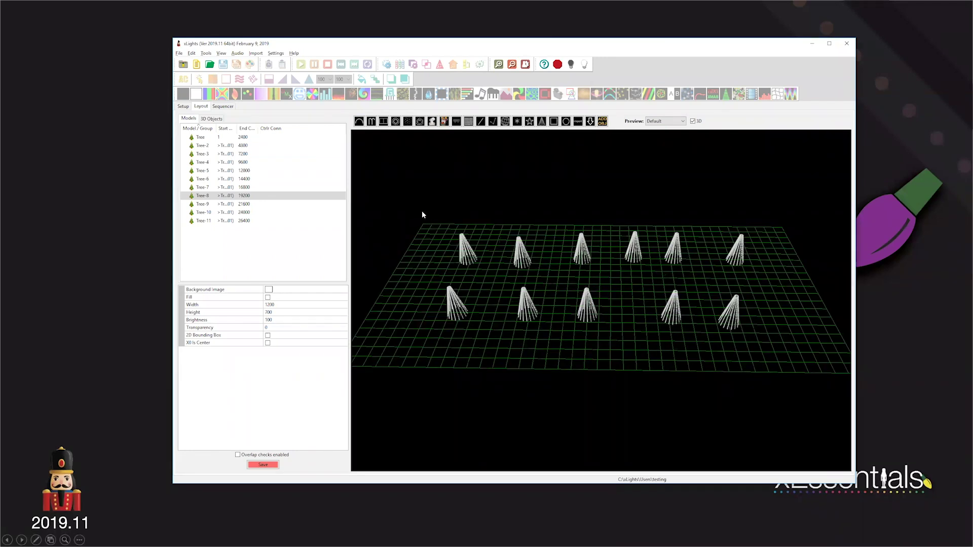
key("ctrl+a")
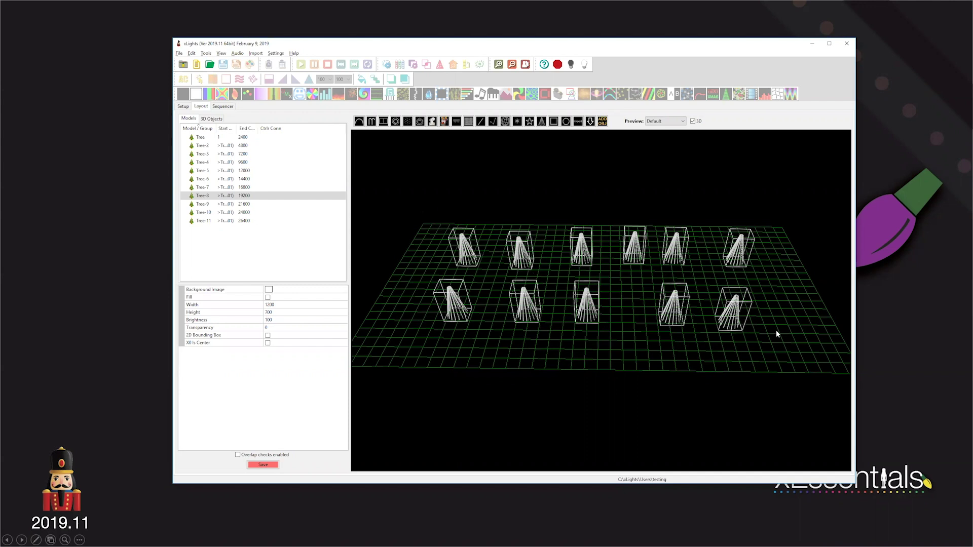
key("Delete")
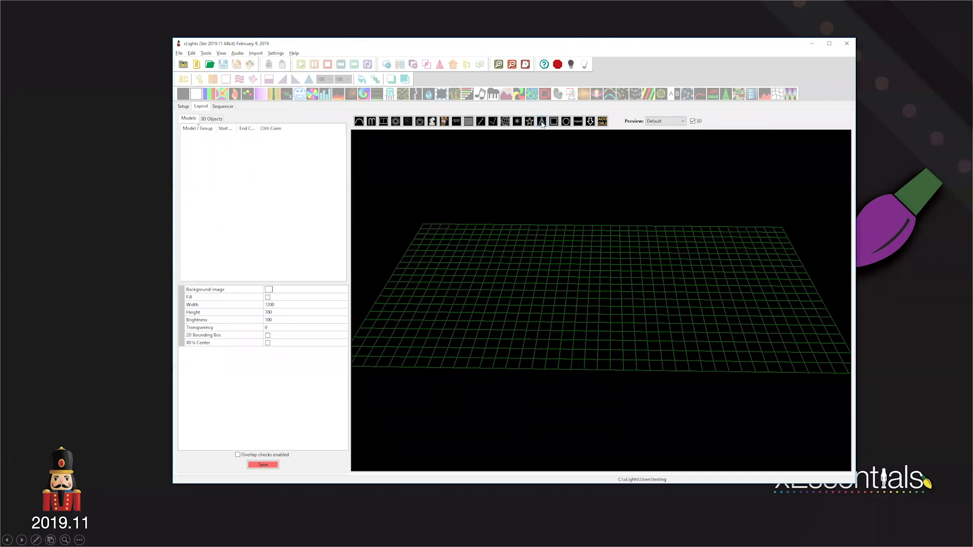
Place five new tree models in a single row across the middle of the empty grid
left_click(451, 311)
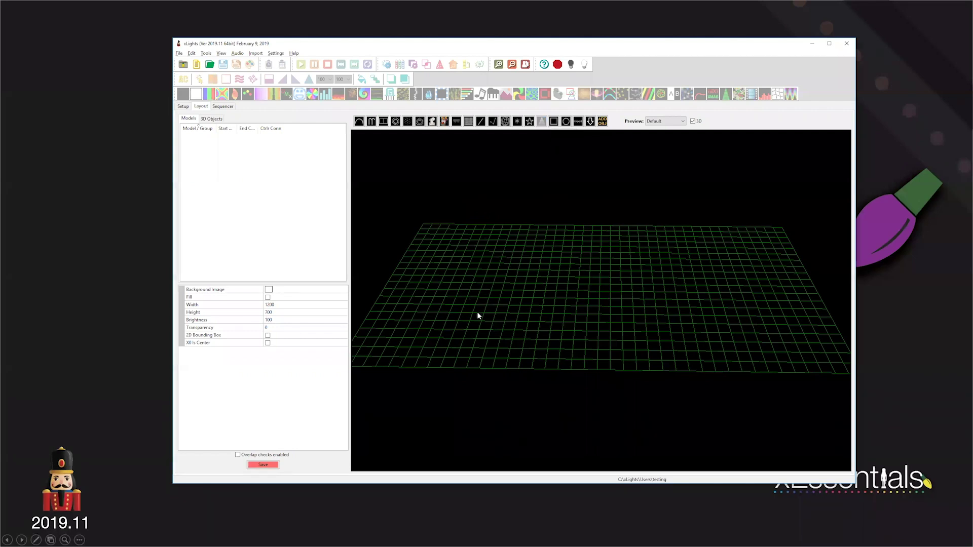
left_click(508, 312)
left_click(553, 311)
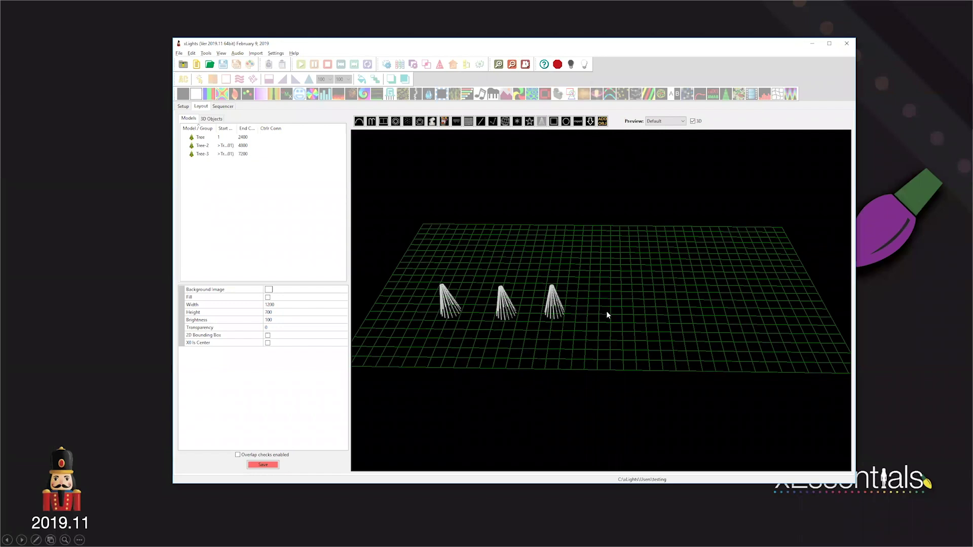
left_click(610, 312)
left_click(676, 312)
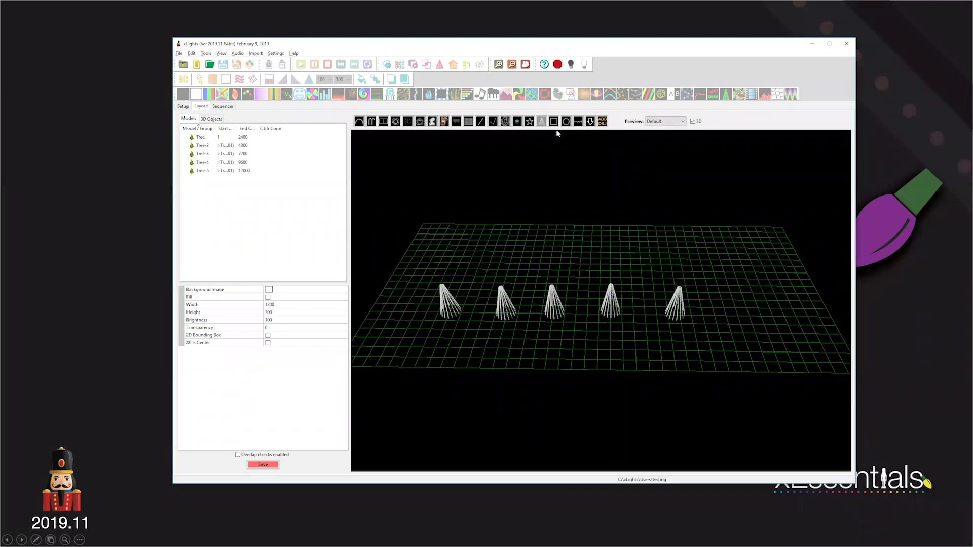
left_click(542, 121)
Select all five trees and align them to the Front
left_click_drag(501, 351, 420, 267)
left_click_drag(631, 302, 745, 330)
key("ctrl+a")
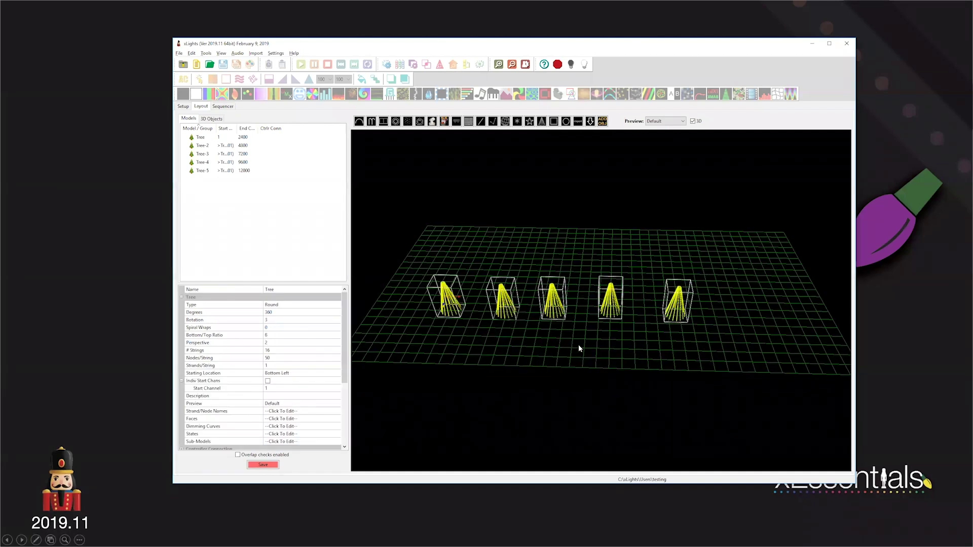
right_click(554, 307)
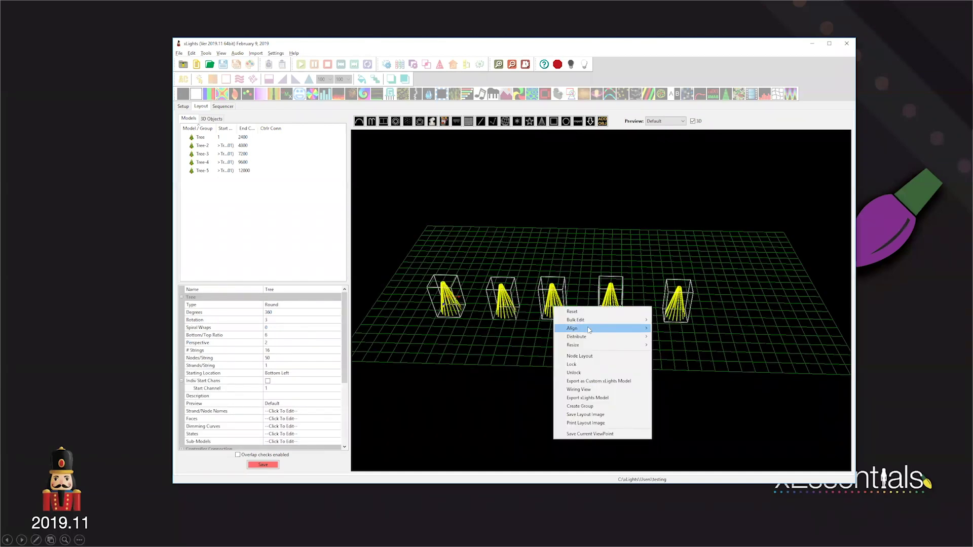
mouse_move(590, 329)
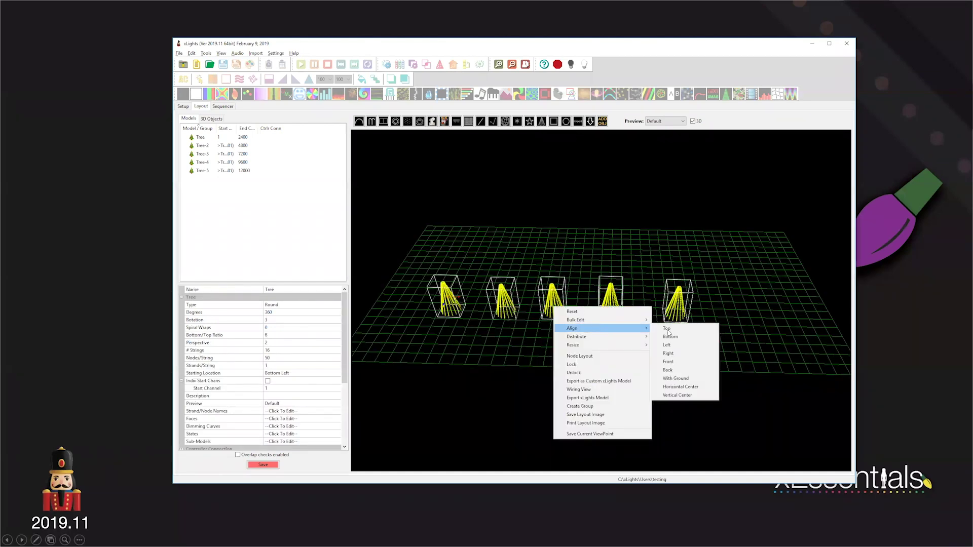
left_click(668, 362)
left_click_drag(577, 321, 569, 223)
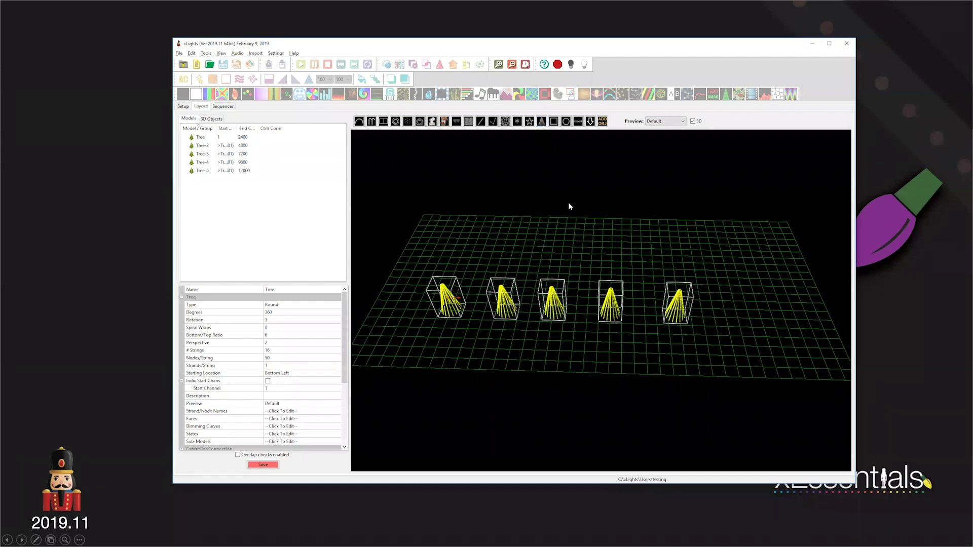
Place four new tree models of differing sizes in a second row behind the five aligned trees
left_click(569, 206)
left_click_drag(476, 252, 502, 175)
left_click(542, 121)
left_click(571, 212)
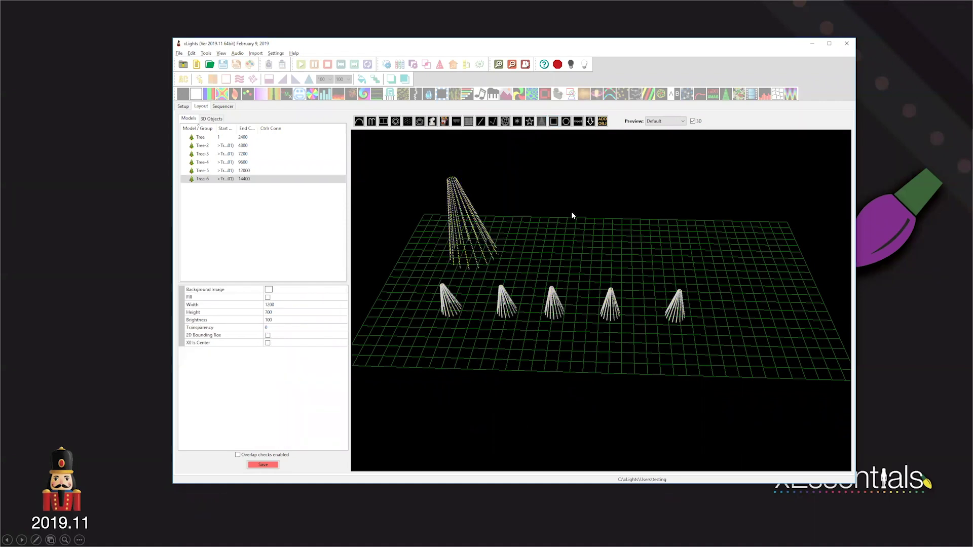
left_click_drag(558, 236, 573, 157)
left_click(640, 230)
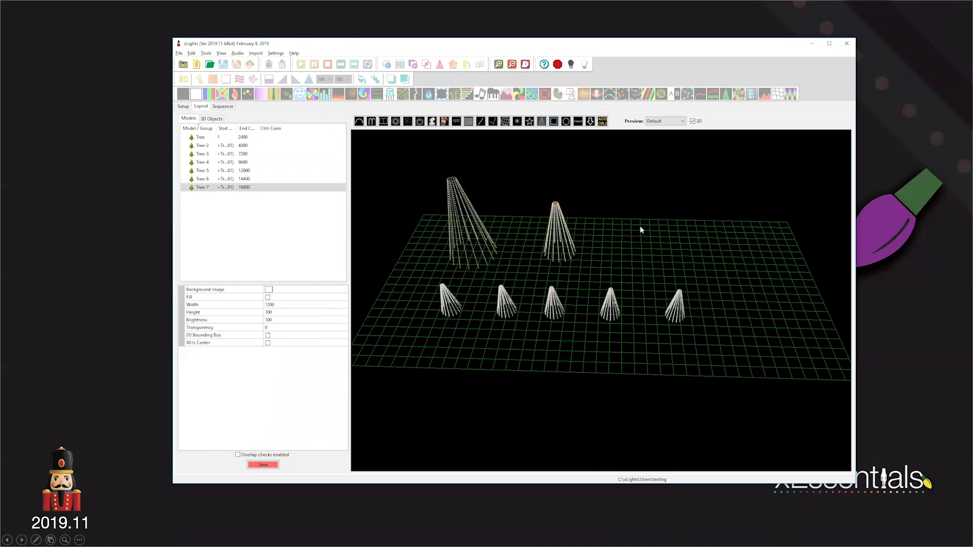
left_click_drag(639, 259, 636, 234)
left_click(540, 122)
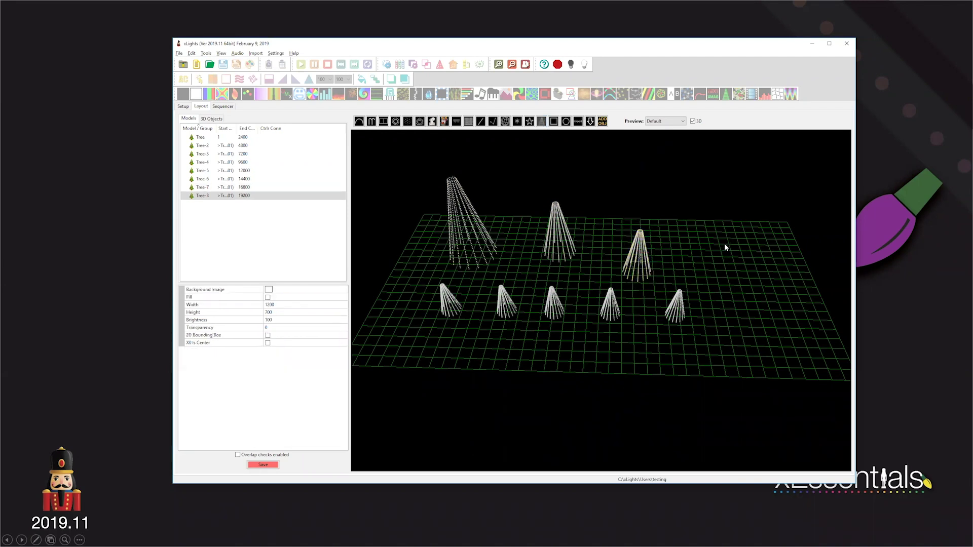
left_click_drag(725, 246, 720, 233)
Select the four back-row trees together with Tree-9 as the reference and align them to the Front
left_click_drag(613, 327, 561, 280)
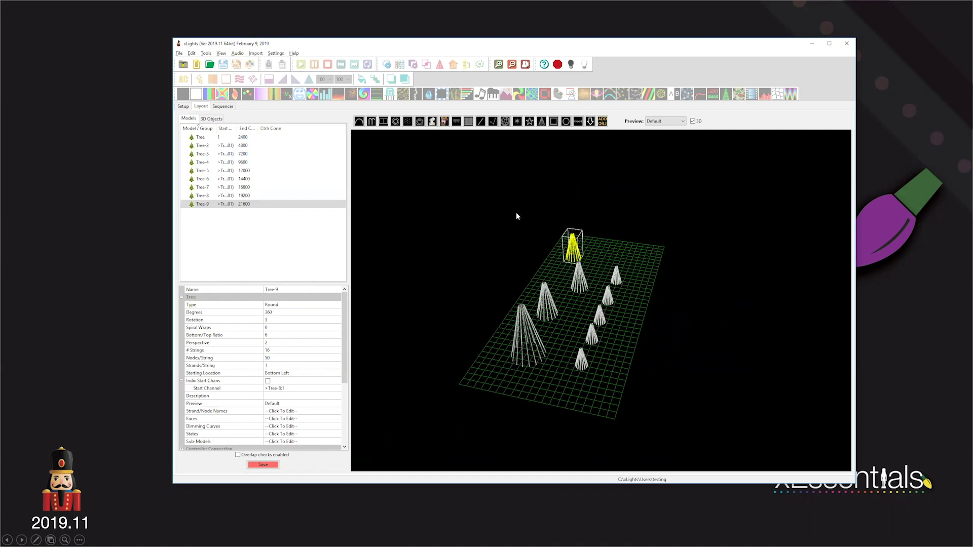
left_click_drag(574, 377, 594, 387)
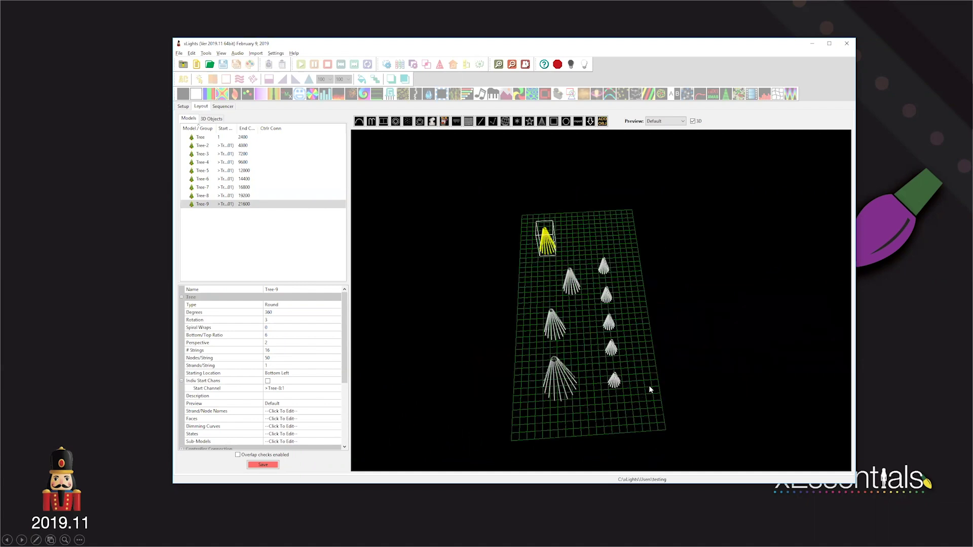
left_click(557, 378, "ctrl")
left_click(553, 326, "ctrl")
left_click(571, 283, "ctrl")
mouse_move(629, 273)
left_mouse_down()
mouse_move(647, 287)
mouse_move(782, 304)
mouse_move(762, 322)
mouse_move(630, 275)
left_mouse_up()
right_click(630, 275)
mouse_move(647, 296)
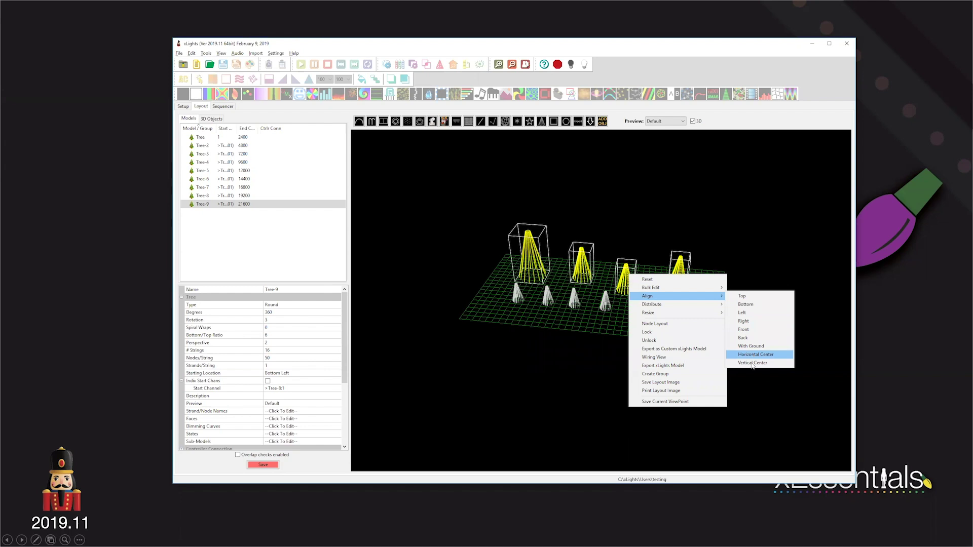
left_click(747, 332)
Resize the four selected back-row trees with Match Size
left_click_drag(530, 314, 580, 309)
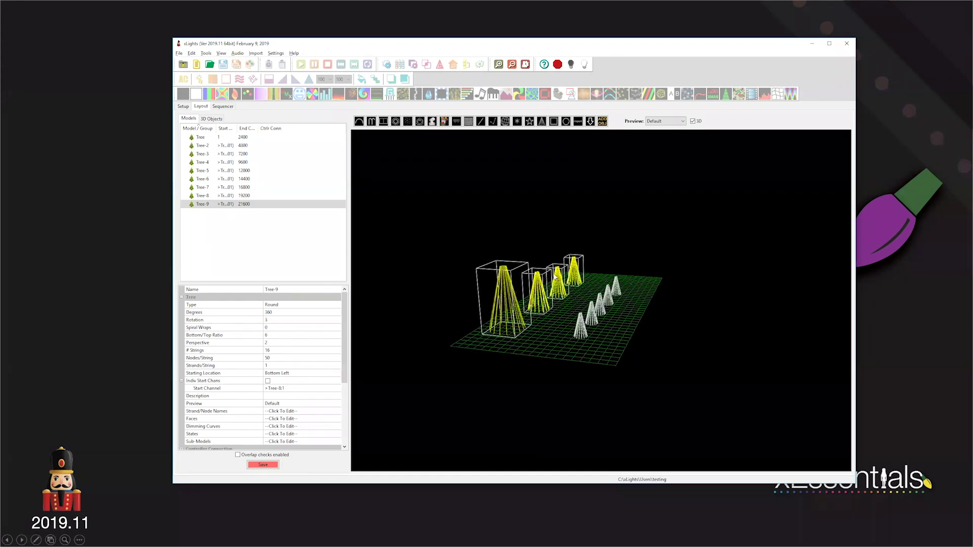
left_click_drag(543, 280, 547, 282)
right_click(542, 278)
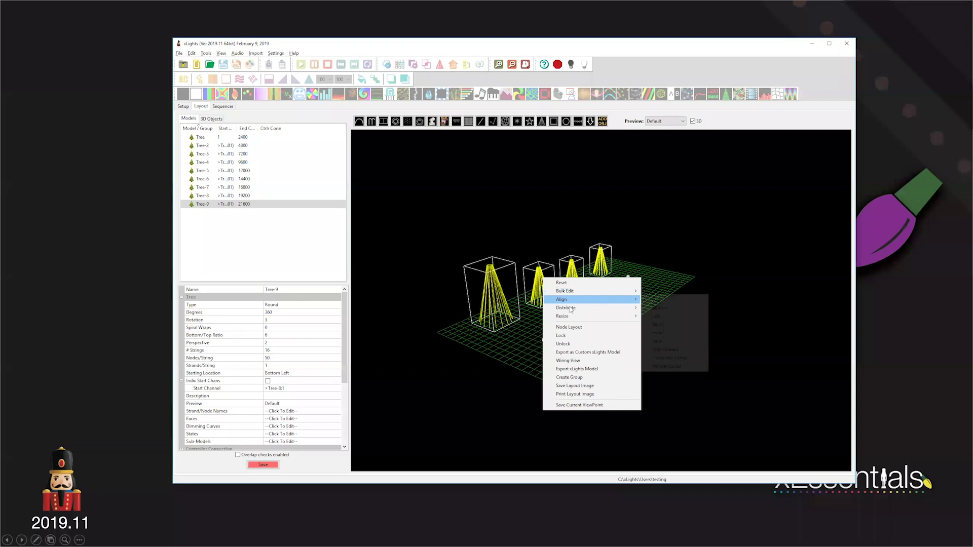
mouse_move(566, 317)
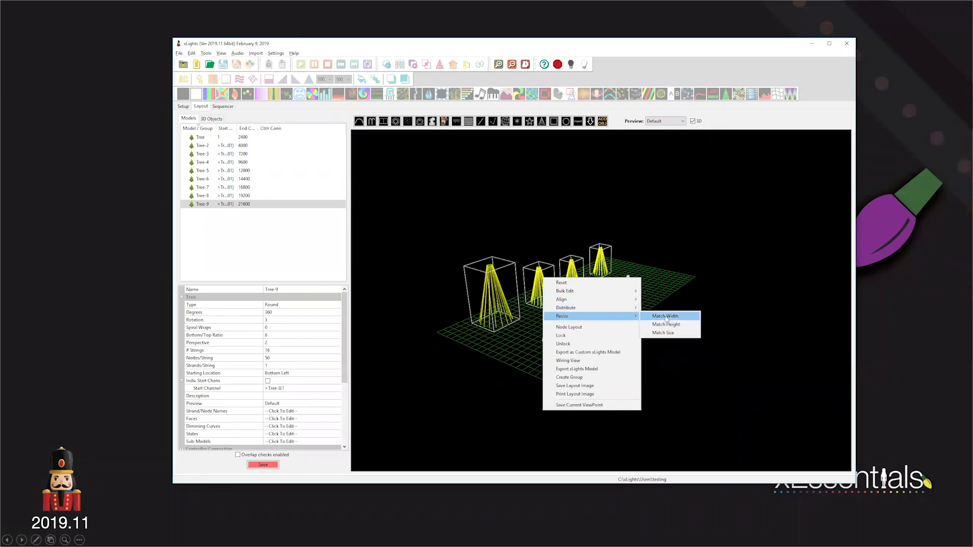
left_click(675, 333)
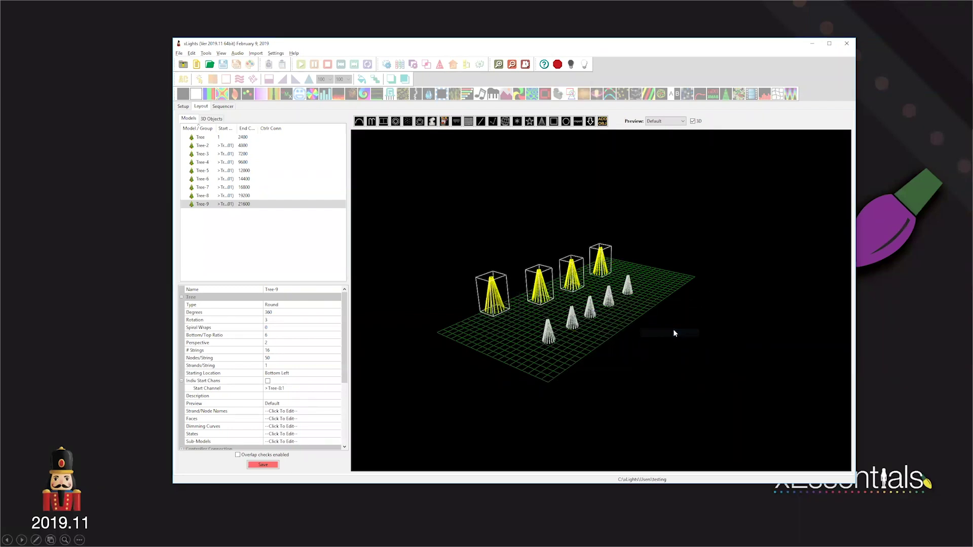
Clear the selection and place a much larger tenth tree beside Tree-9 at the end of the back row
left_click_drag(502, 343, 739, 294)
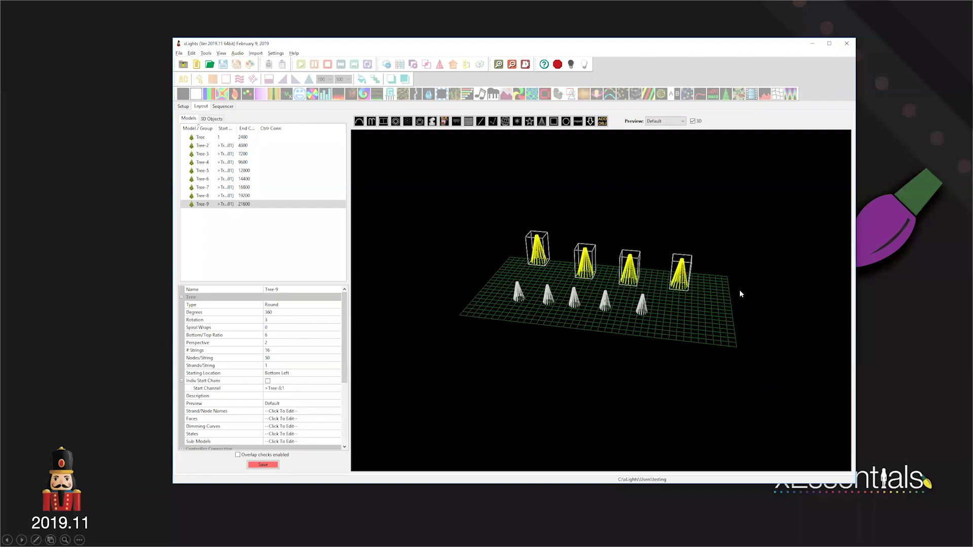
scroll(618, 307, "up", 4)
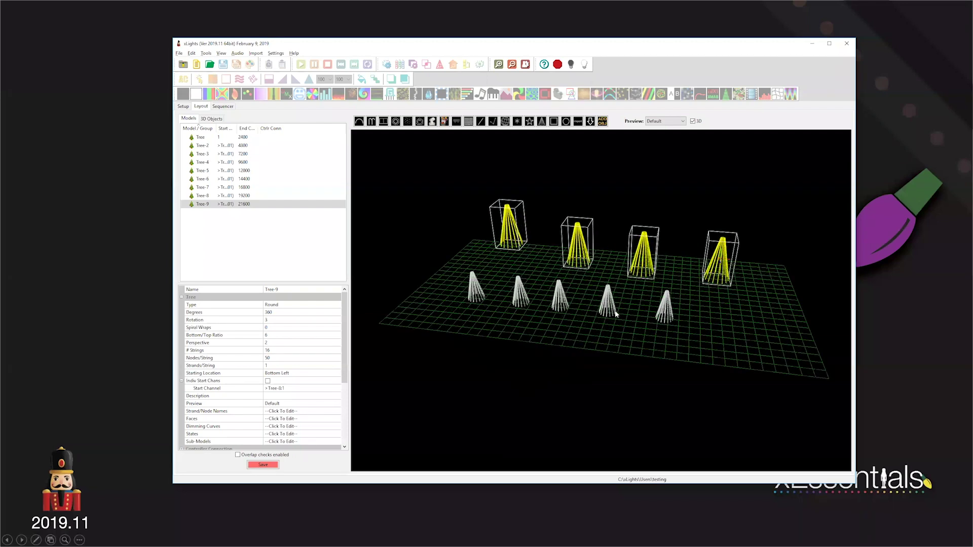
left_click_drag(615, 310, 739, 283)
left_click_drag(629, 222, 476, 97)
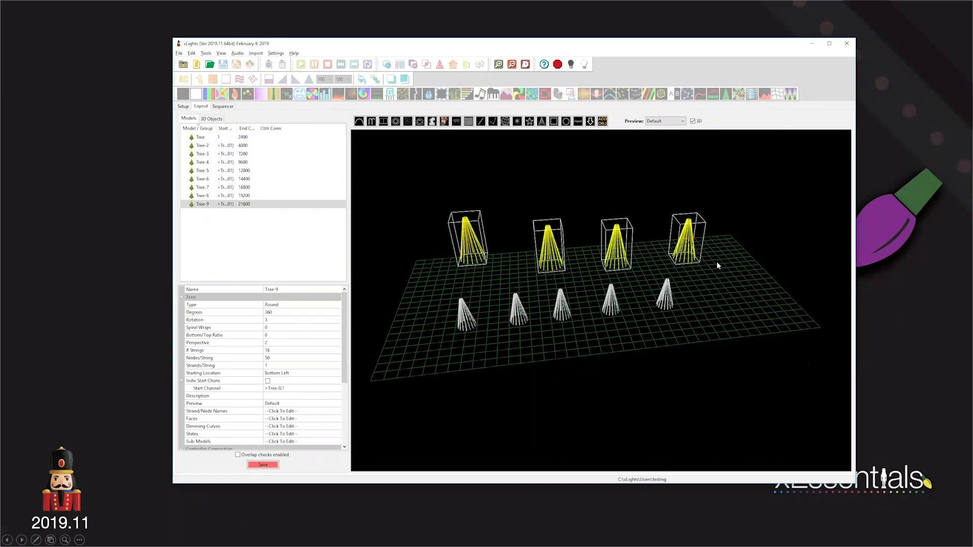
left_click(732, 287)
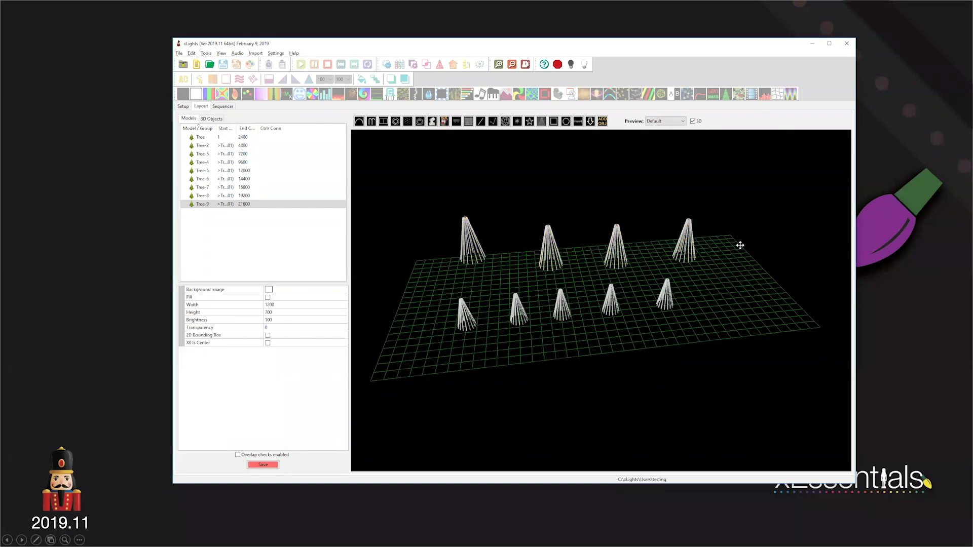
mouse_move(513, 299)
left_mouse_down()
mouse_move(548, 300)
mouse_move(548, 199)
mouse_move(512, 303)
left_mouse_up()
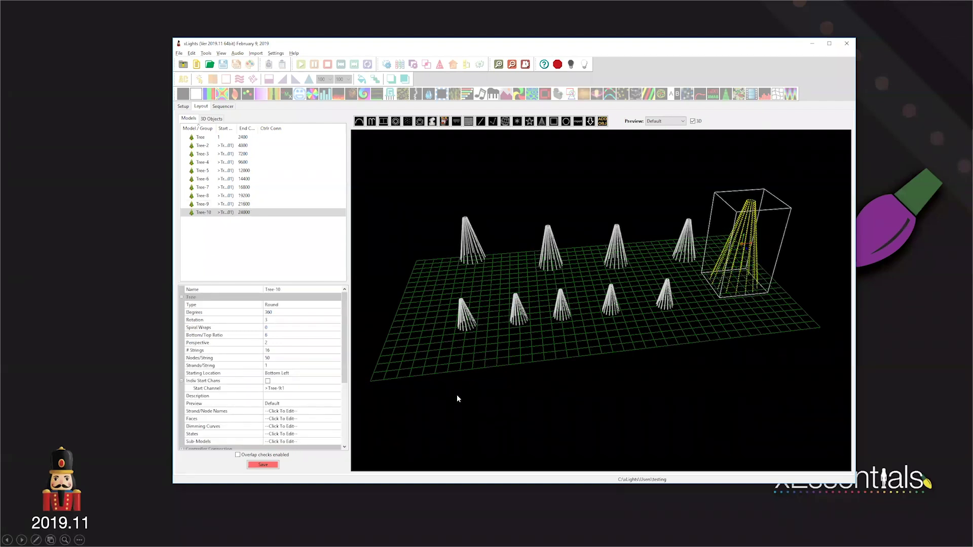
Add the other four back-row trees to the Tree-10 selection and resize them all to match Tree-10's size
left_click_drag(726, 268, 661, 254)
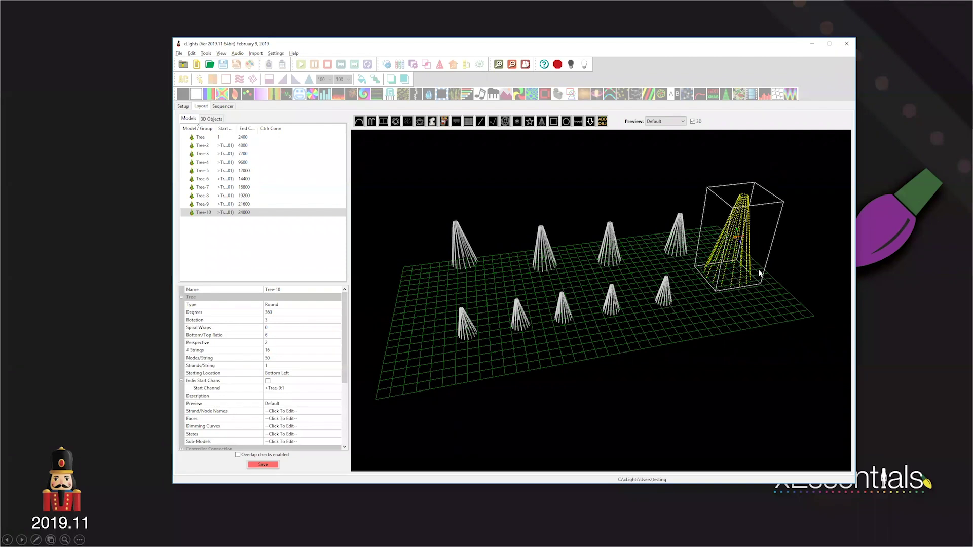
left_click_drag(752, 274, 747, 284)
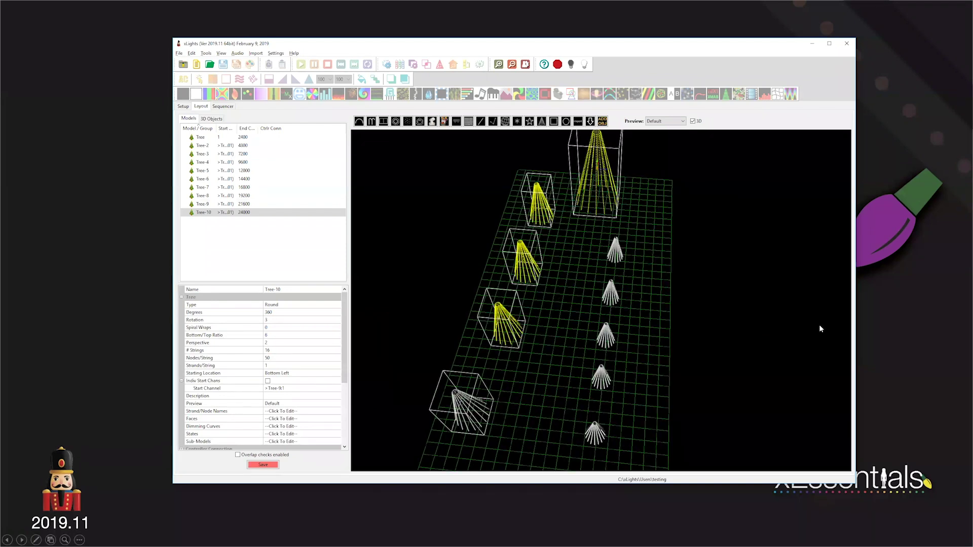
left_click_drag(819, 325, 868, 330)
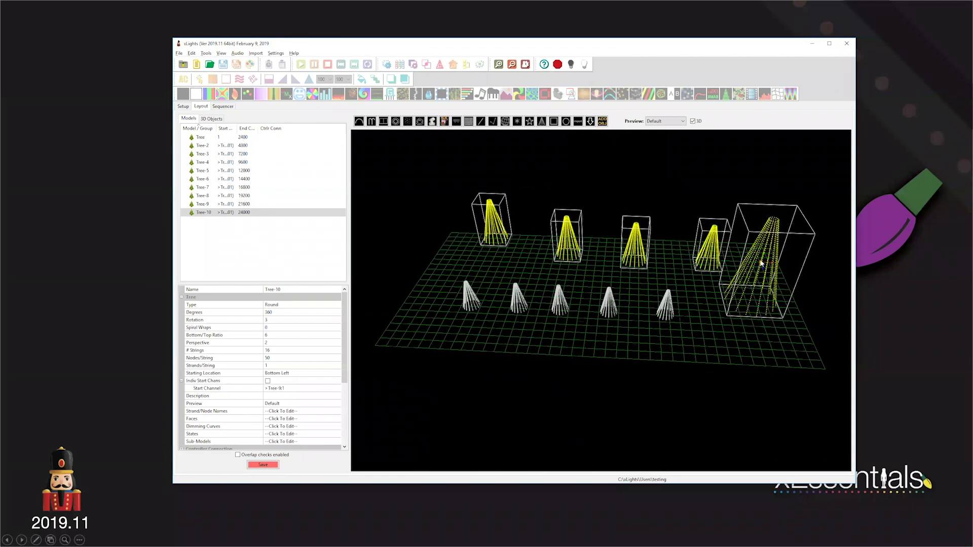
right_click(761, 263)
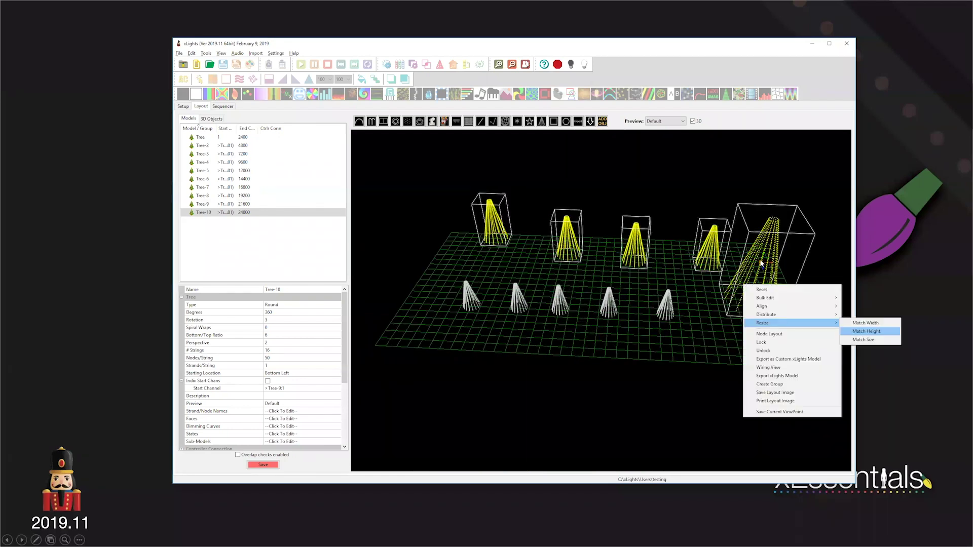
key("Return")
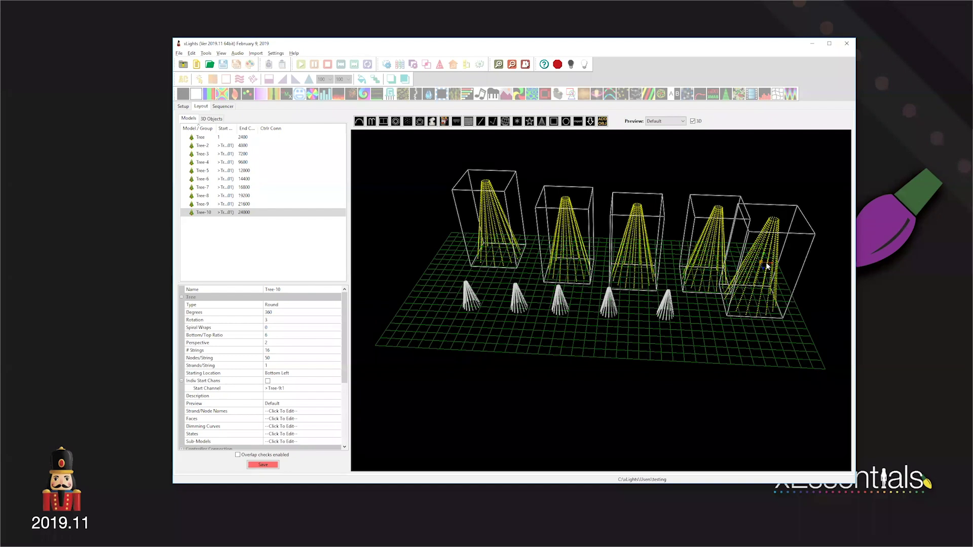
Remove Tree-10 from the selected group and examine how the resized back-row trees line up
left_click(507, 225, "ctrl")
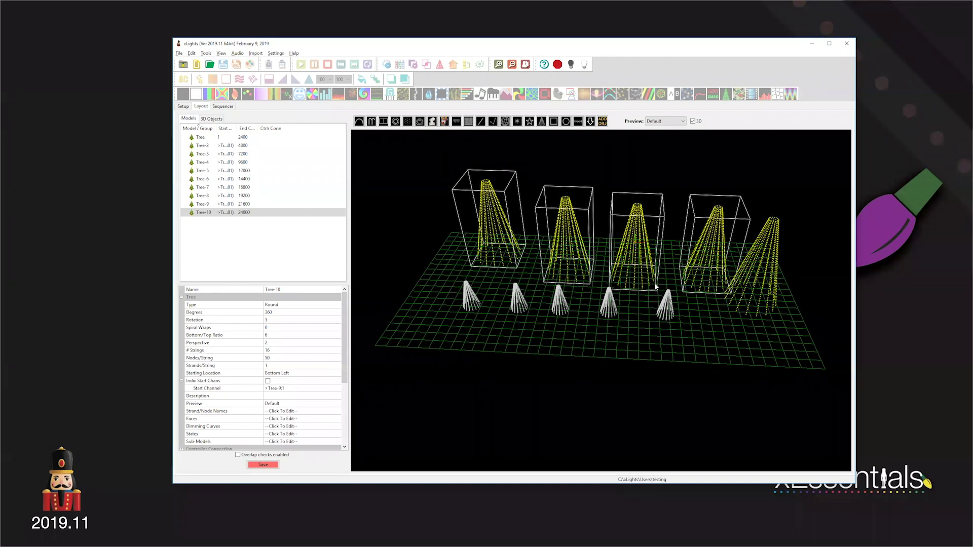
mouse_move(606, 363)
left_mouse_down()
mouse_move(636, 350)
mouse_move(621, 360)
left_mouse_up()
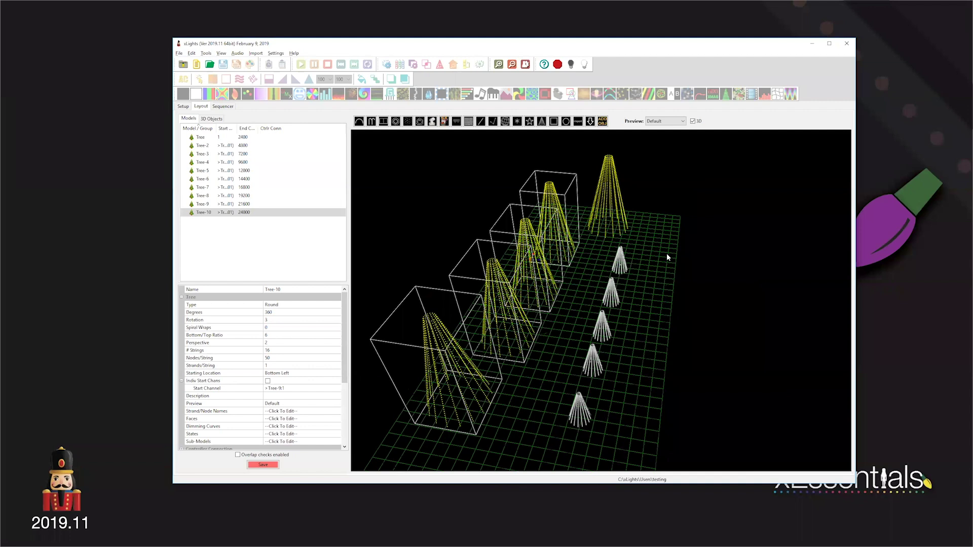
left_click_drag(686, 317, 533, 250)
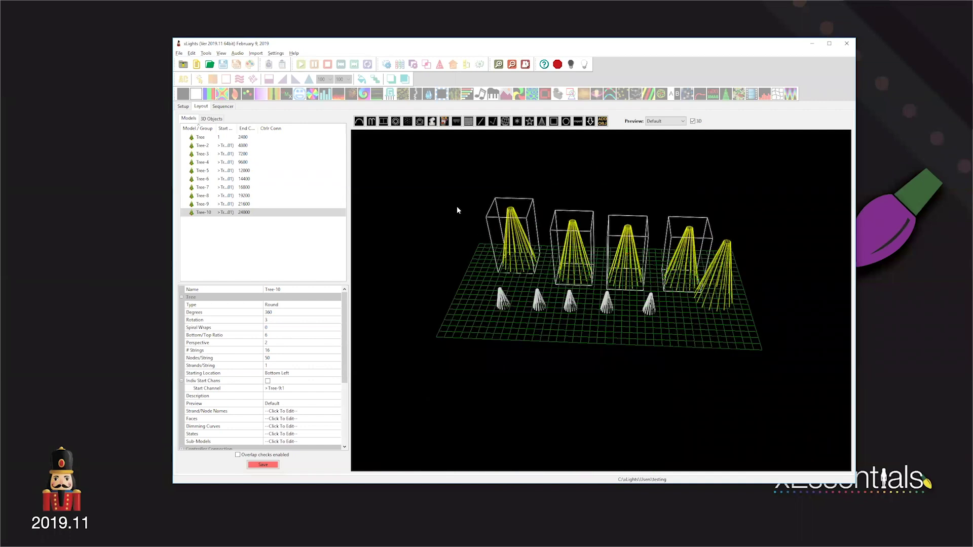
left_click_drag(707, 263, 716, 271)
left_click(735, 285)
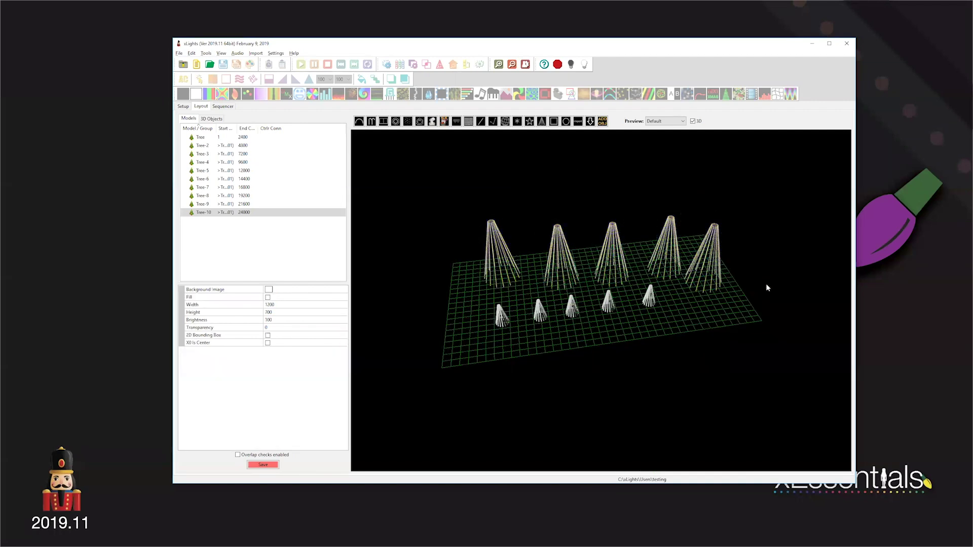
Raise the five large trees together above the grid, and shift Tree-9 lower and Tree-7 higher than the rest
left_click_drag(638, 279, 765, 284)
right_click(627, 245)
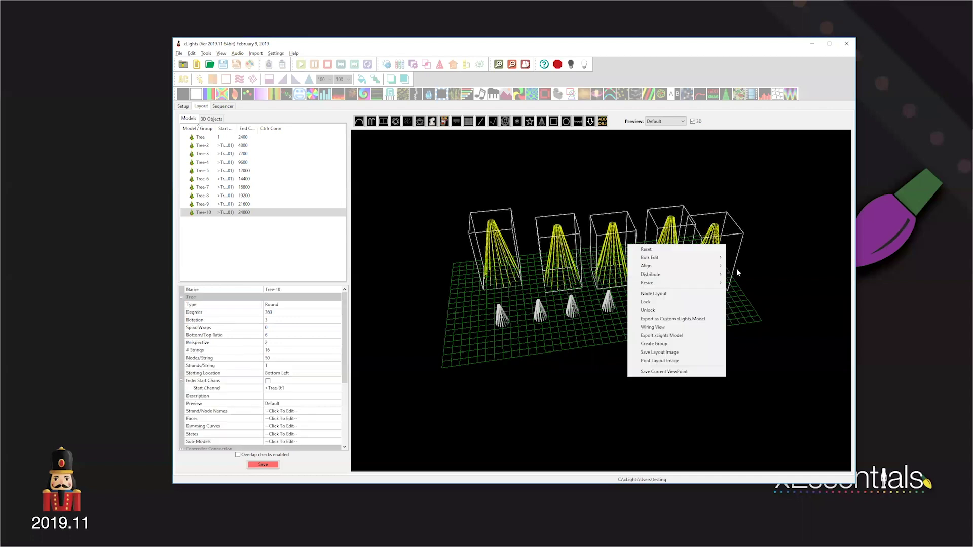
mouse_move(712, 266)
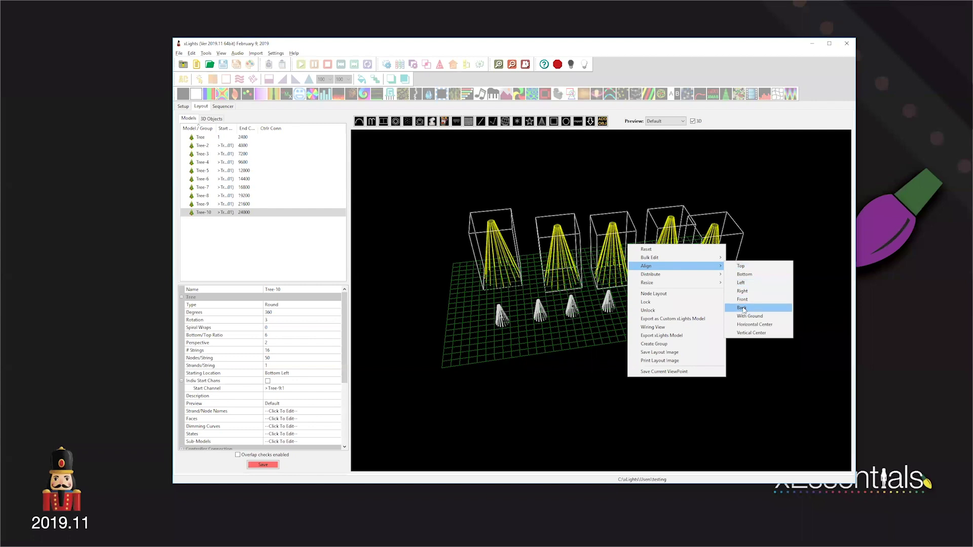
left_click(521, 354)
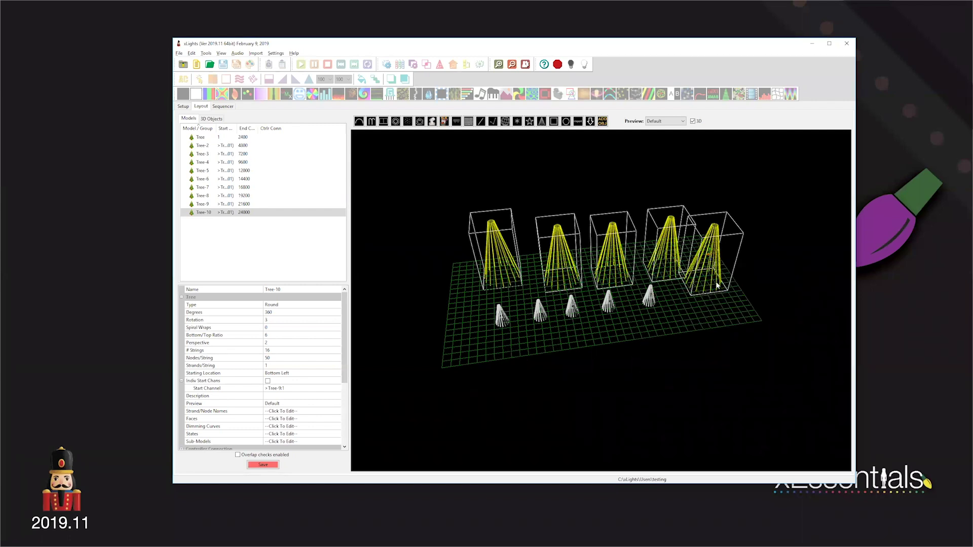
left_click_drag(714, 284, 660, 192)
left_click_drag(560, 216, 543, 253)
left_click(547, 217)
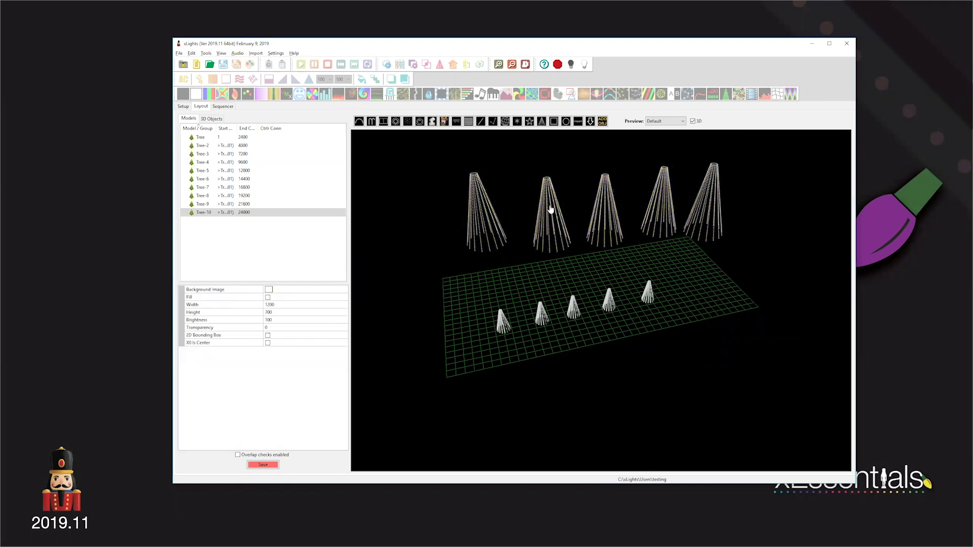
left_click(549, 189)
Add the other four large trees to the Tree-7 selection and align all five With Ground
left_click(485, 221, "ctrl")
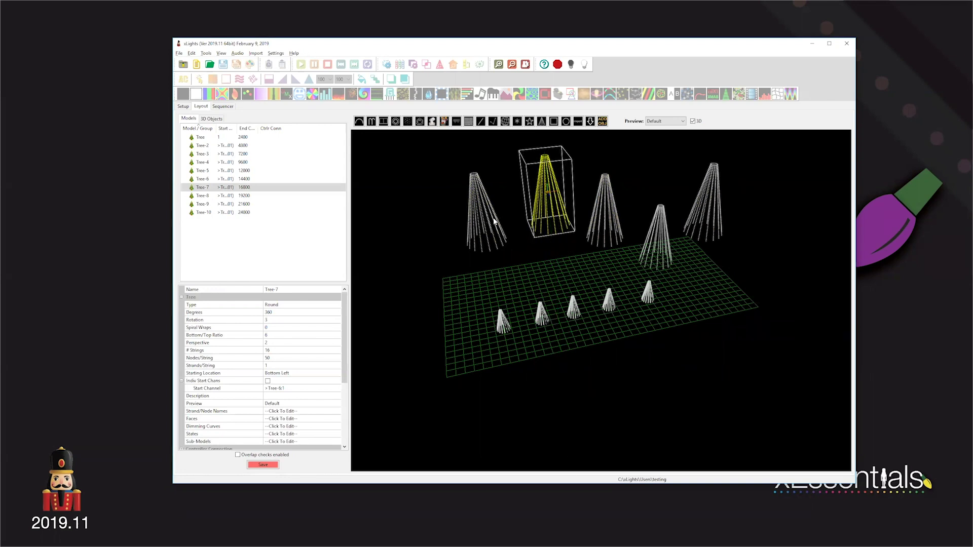
left_click(617, 210, "ctrl")
left_click(662, 242, "ctrl")
left_click(715, 223, "ctrl")
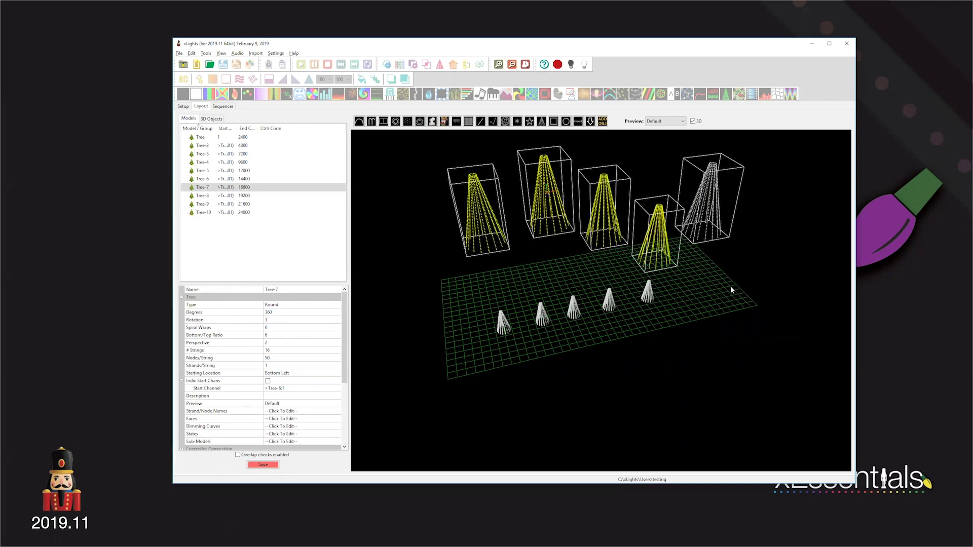
left_click_drag(725, 272, 704, 267)
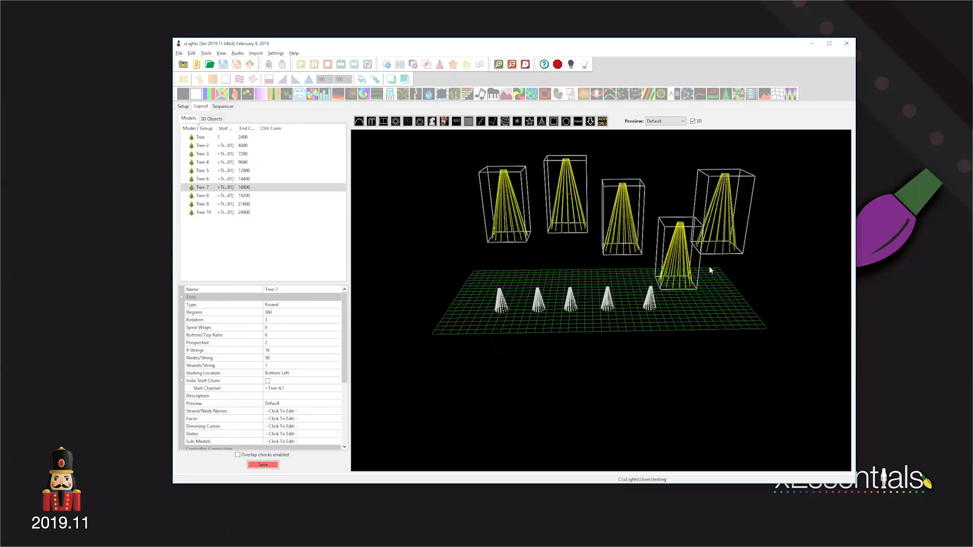
right_click(677, 247)
mouse_move(705, 268)
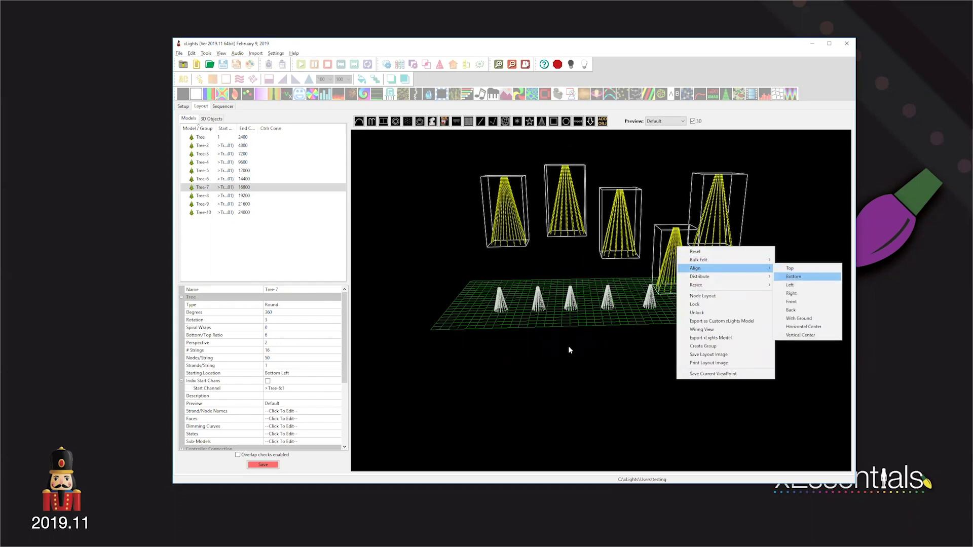
key("Return")
Align the five selected large trees to the Back
left_click_drag(583, 331, 499, 274)
right_click(499, 273)
mouse_move(562, 295)
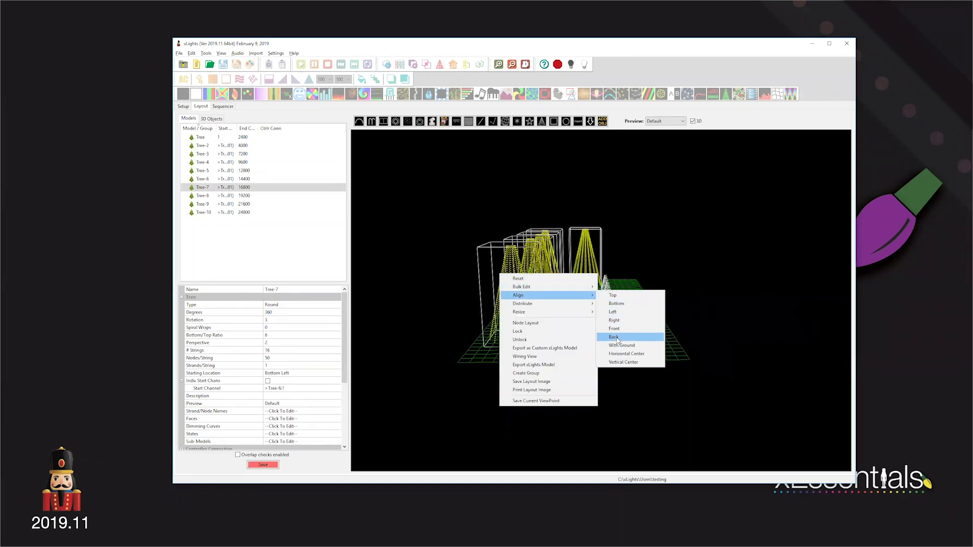
left_click(614, 337)
Distribute the five large trees evenly in the horizontal direction
left_click_drag(553, 348, 622, 243)
left_click_drag(676, 265, 753, 272)
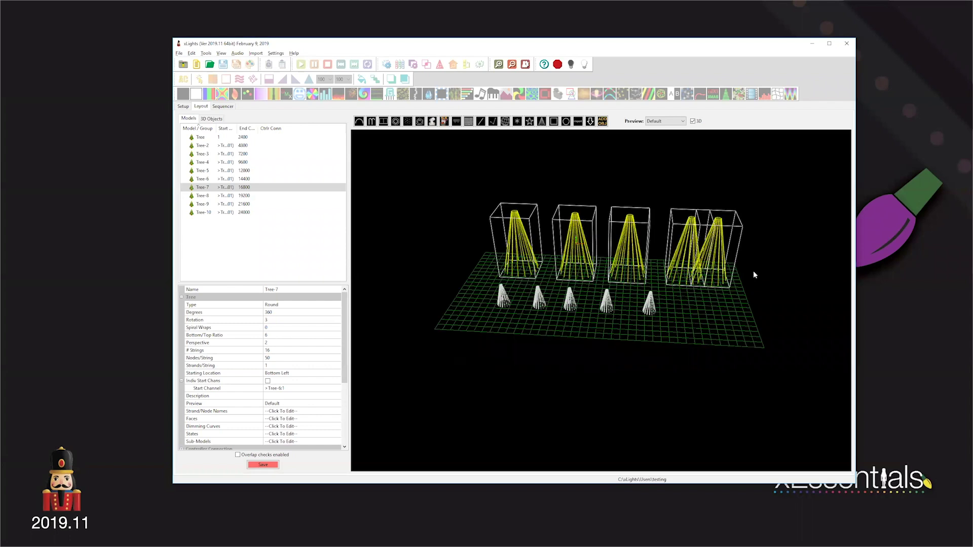
right_click(622, 240)
mouse_move(669, 269)
left_click(753, 271)
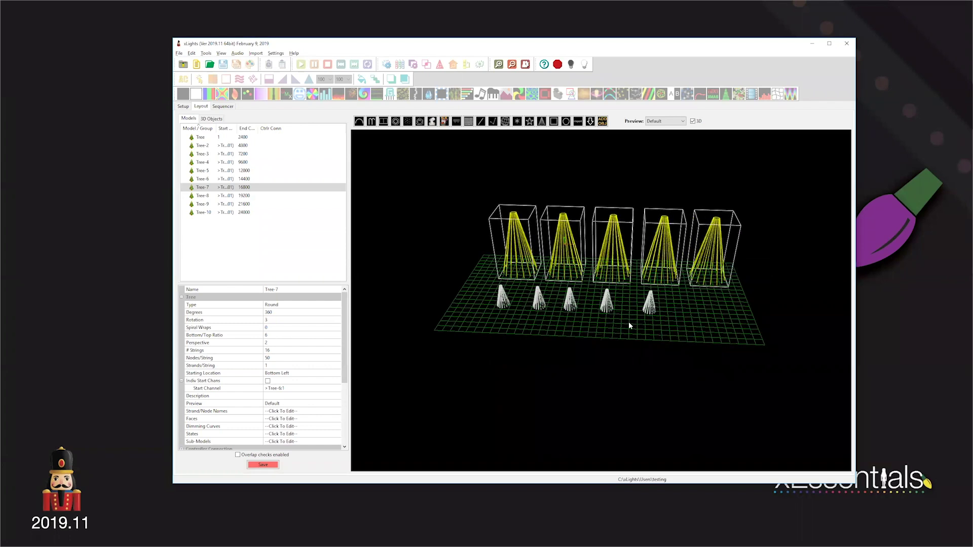
Examine the two tree rows in the 3D layout from several angles and distances
left_click_drag(572, 329, 664, 312)
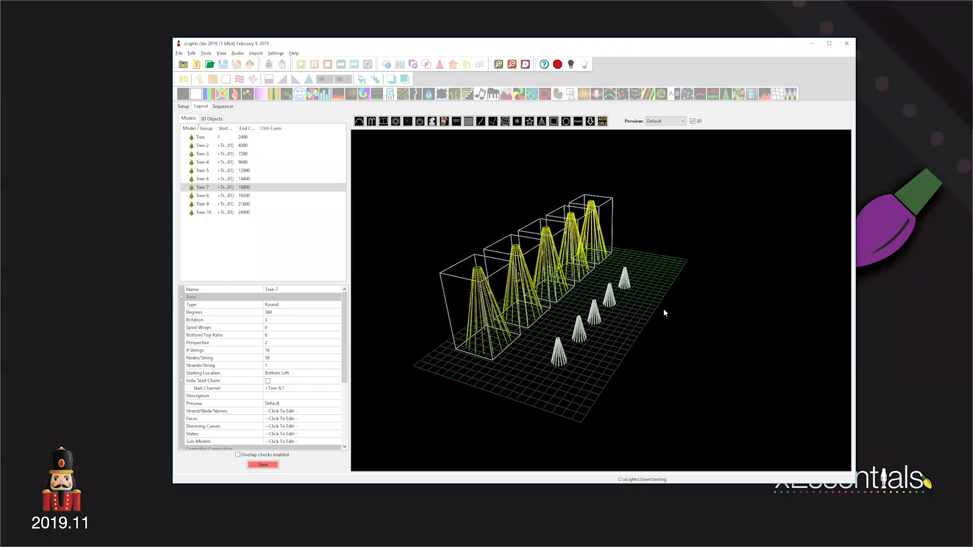
scroll(664, 310, "up", 3)
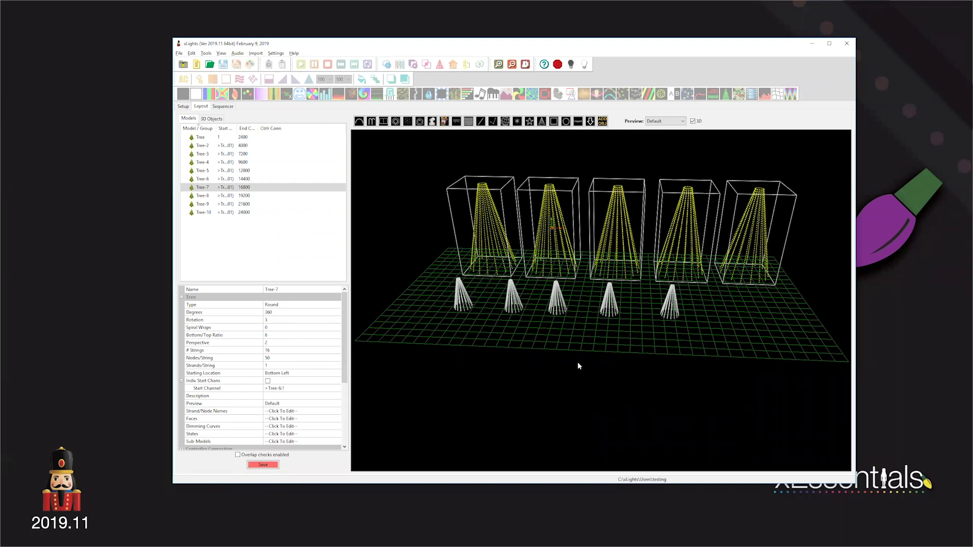
left_click_drag(577, 361, 606, 359)
left_click_drag(521, 345, 544, 354)
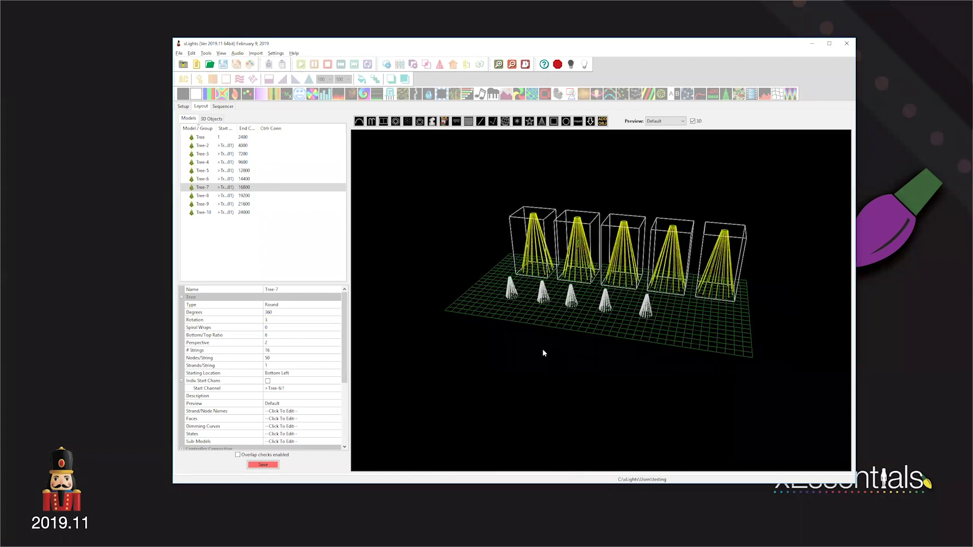
scroll(543, 353, "down", 1)
left_click_drag(543, 350, 548, 336)
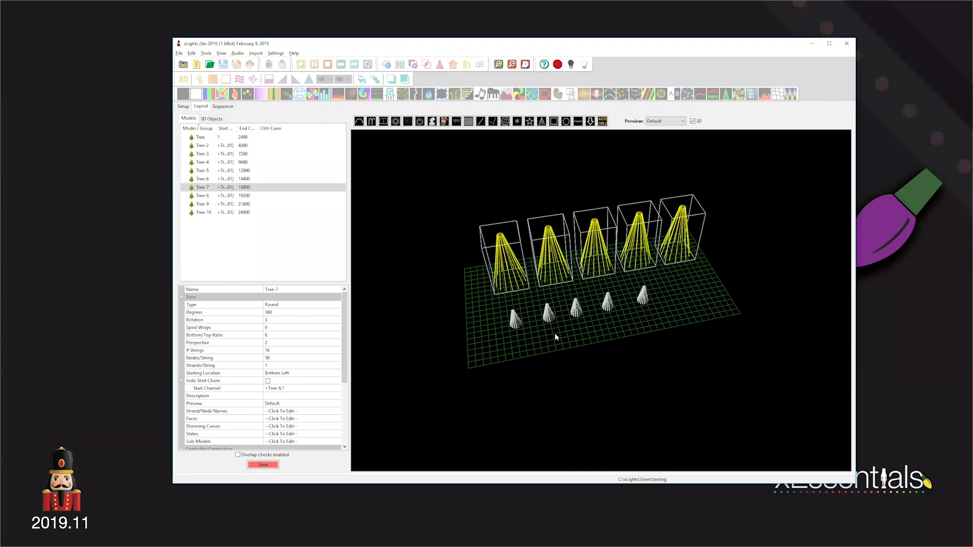
left_click_drag(668, 340, 857, 304)
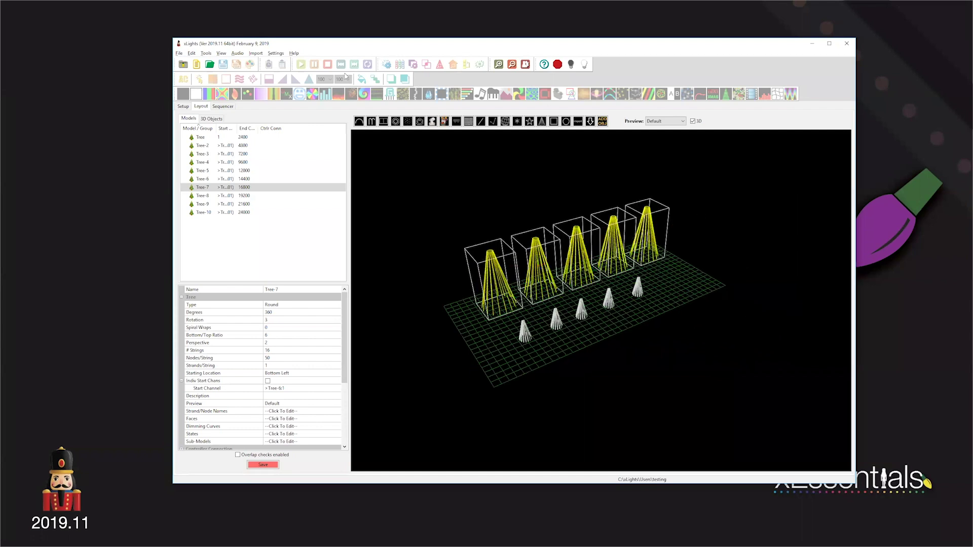
left_click_drag(775, 304, 835, 295)
left_click(892, 259)
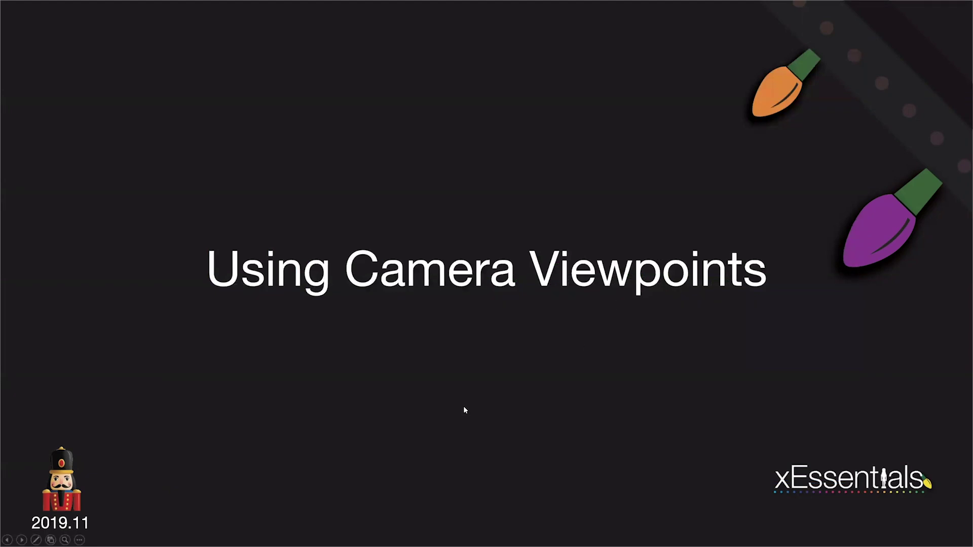
left_click(464, 407)
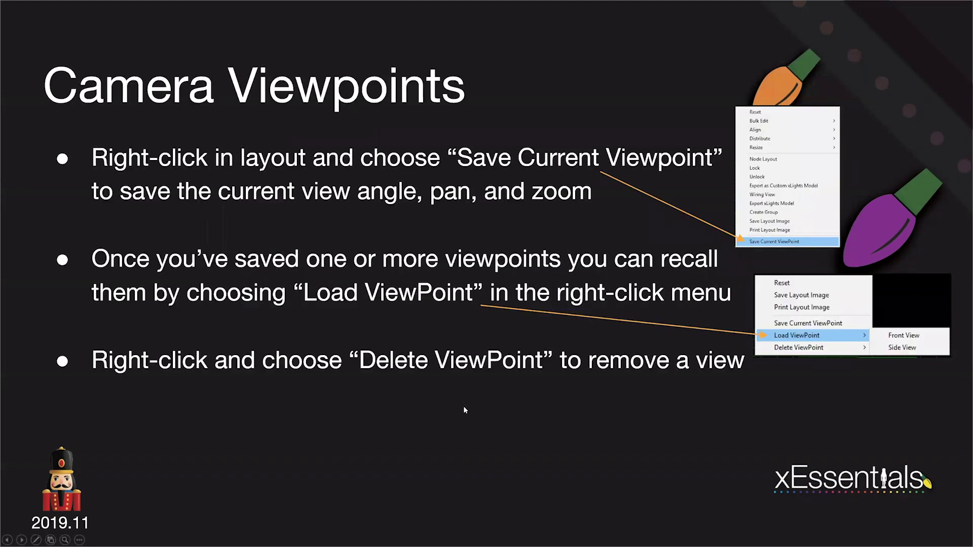
Switch to xLights, frame both tree rows from the front and save the current viewpoint as Front View
key("alt+Tab")
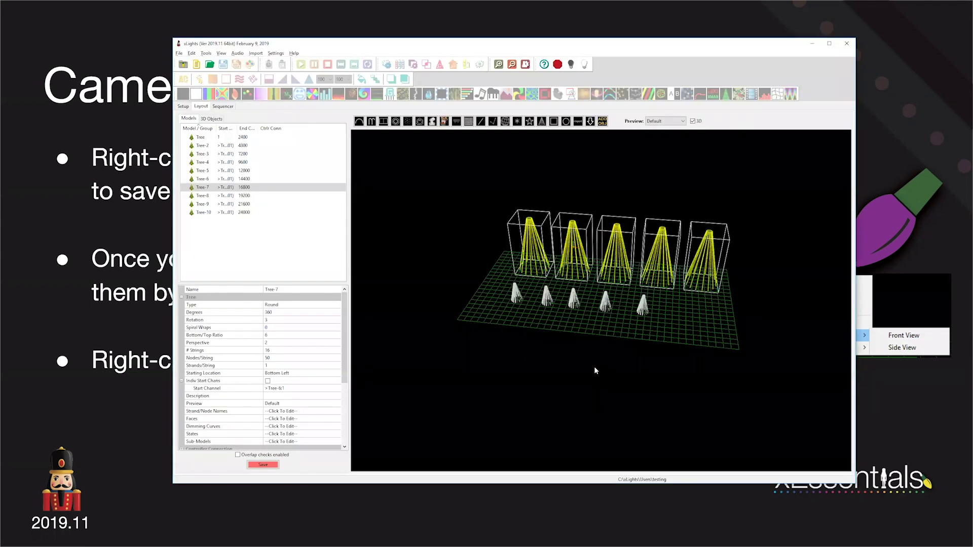
left_click_drag(594, 367, 595, 367)
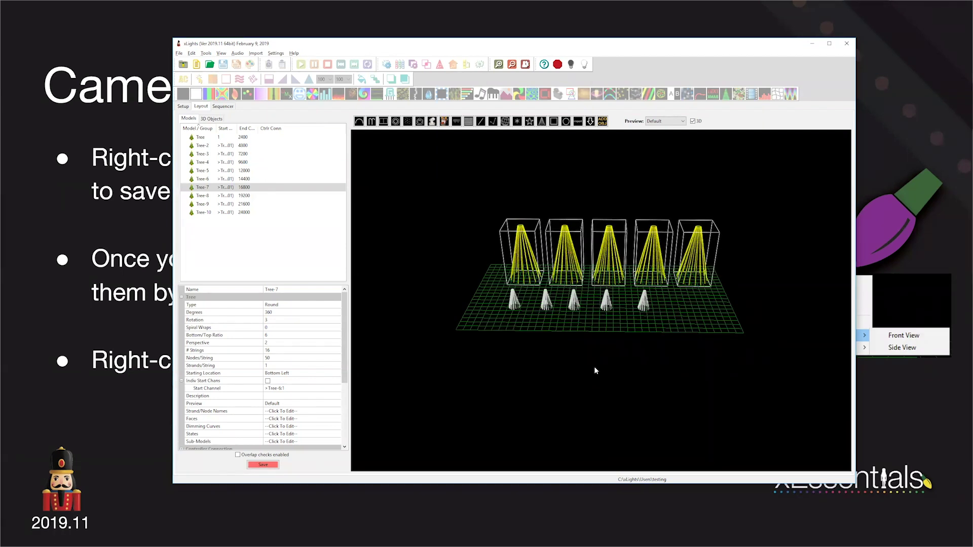
scroll(594, 365, "up", 5)
scroll(594, 341, "down", 3)
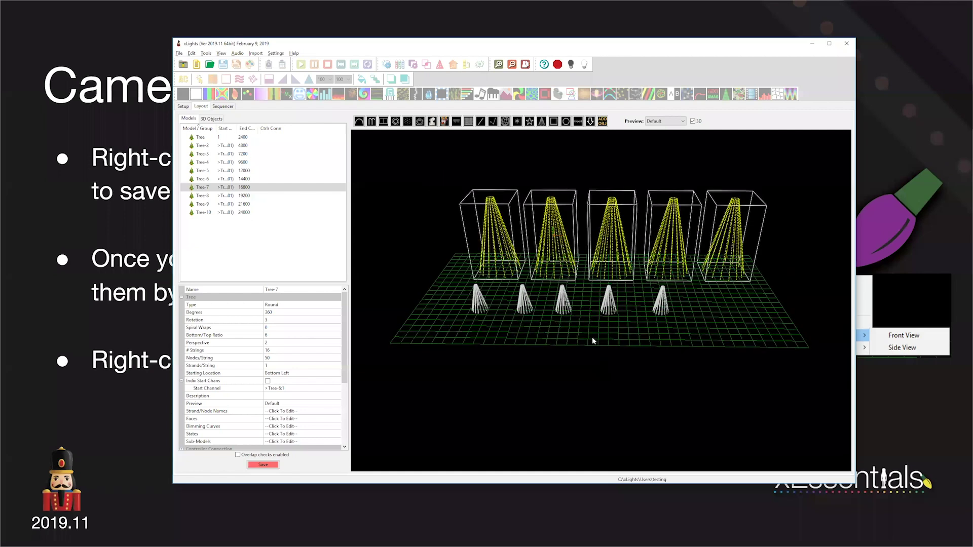
right_click(626, 460)
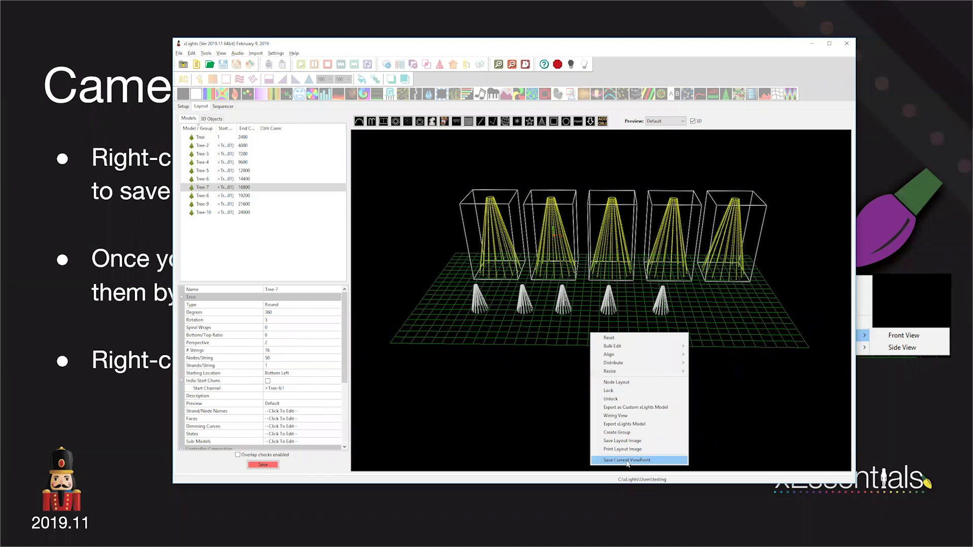
left_click(626, 461)
type("Front View")
key("Return")
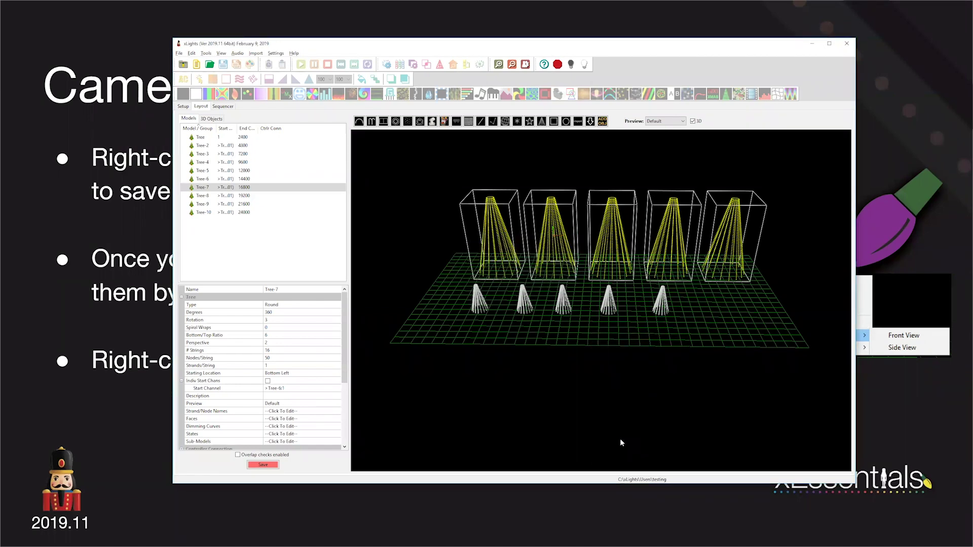
Turn the 3D layout to look along the tree rows from the side and save the viewpoint as Side View
left_click_drag(502, 359, 590, 343)
left_click_drag(595, 393, 582, 332)
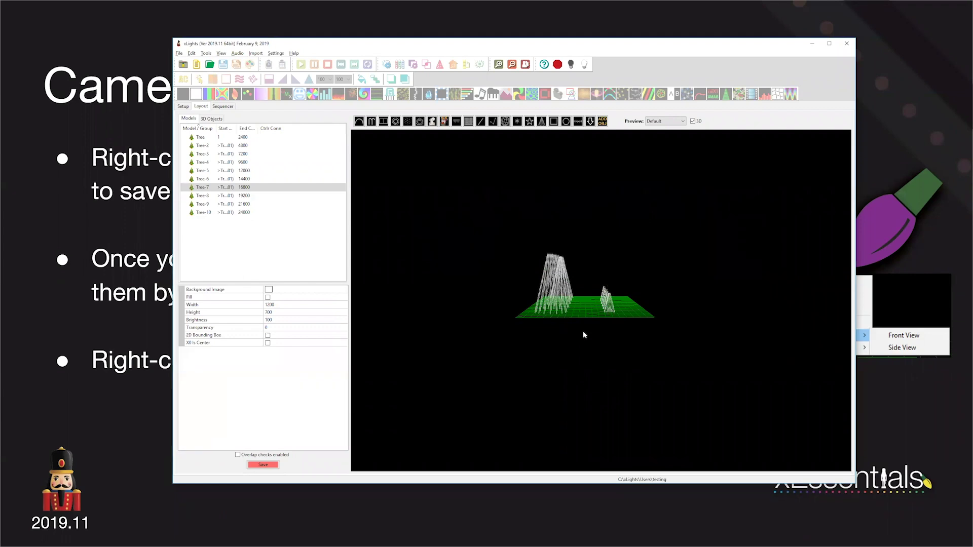
scroll(581, 334, "up", 3)
right_click(579, 334)
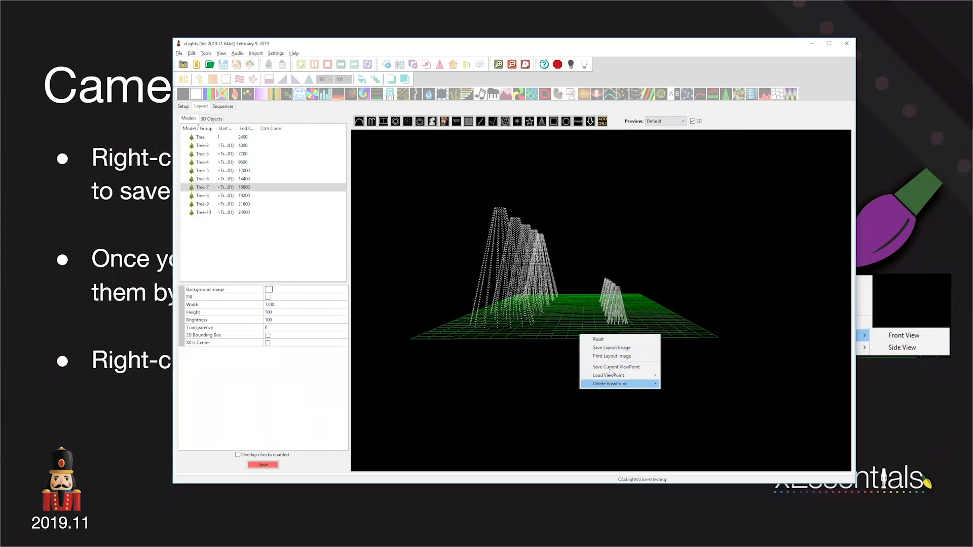
left_click(611, 369)
type("Side")
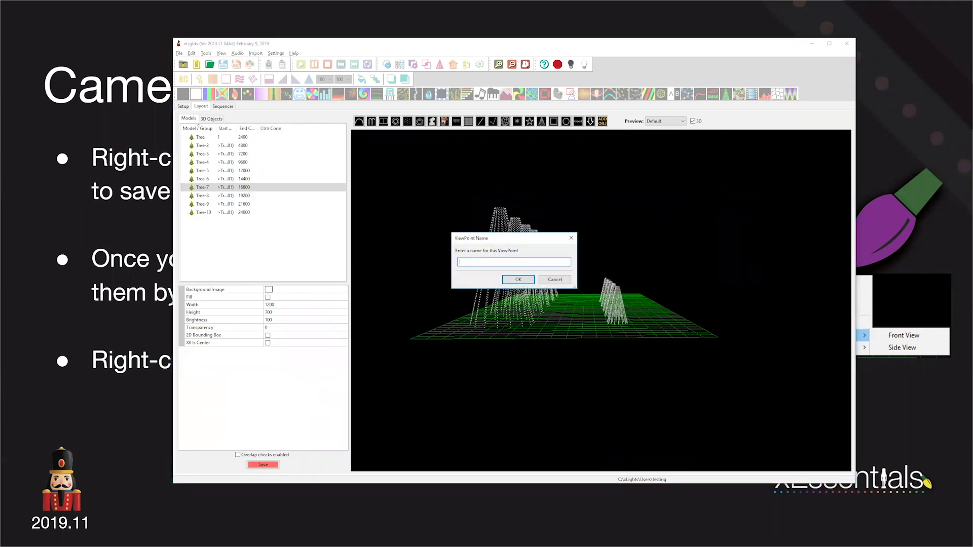
type(" View")
key("Return")
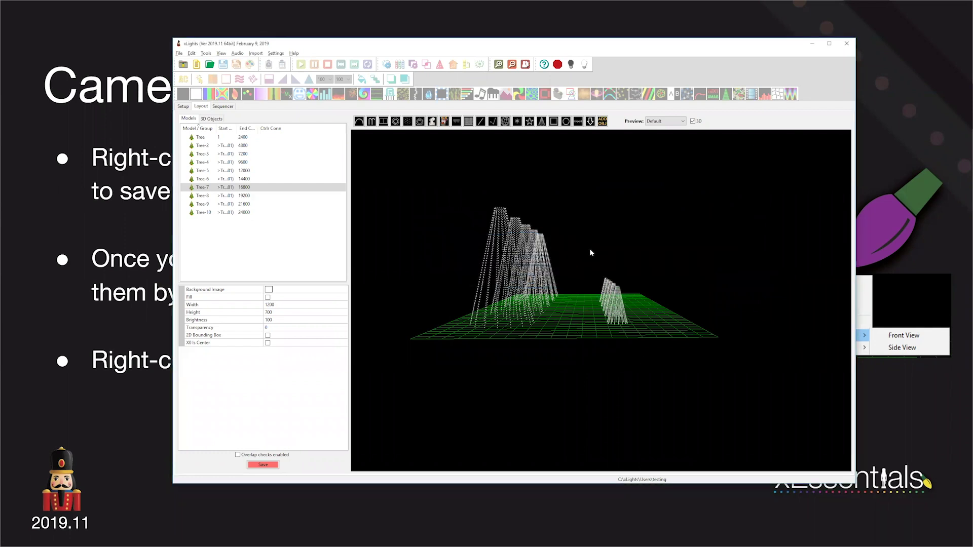
Load the saved Front View viewpoint in the layout and switch to the Side View viewpoint
right_click(578, 221)
mouse_move(606, 263)
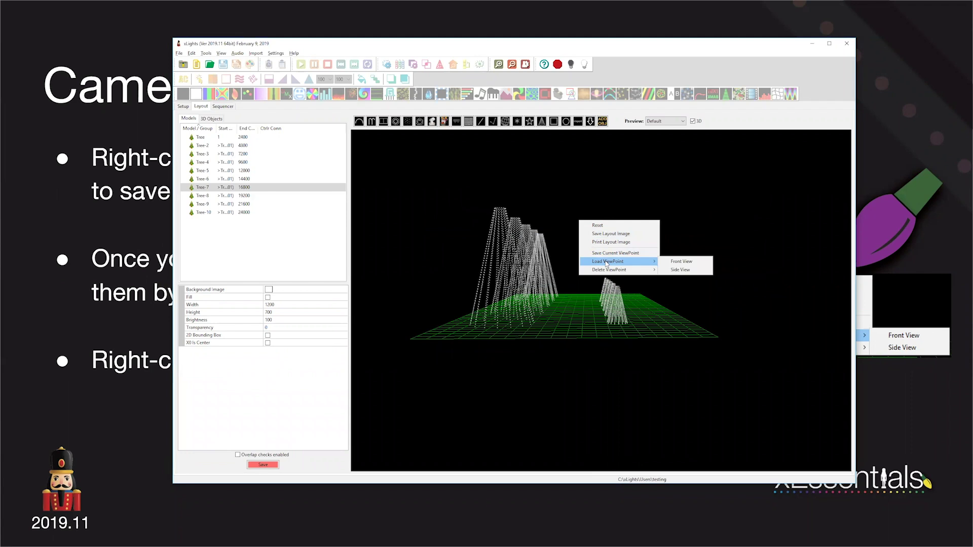
left_click(688, 263)
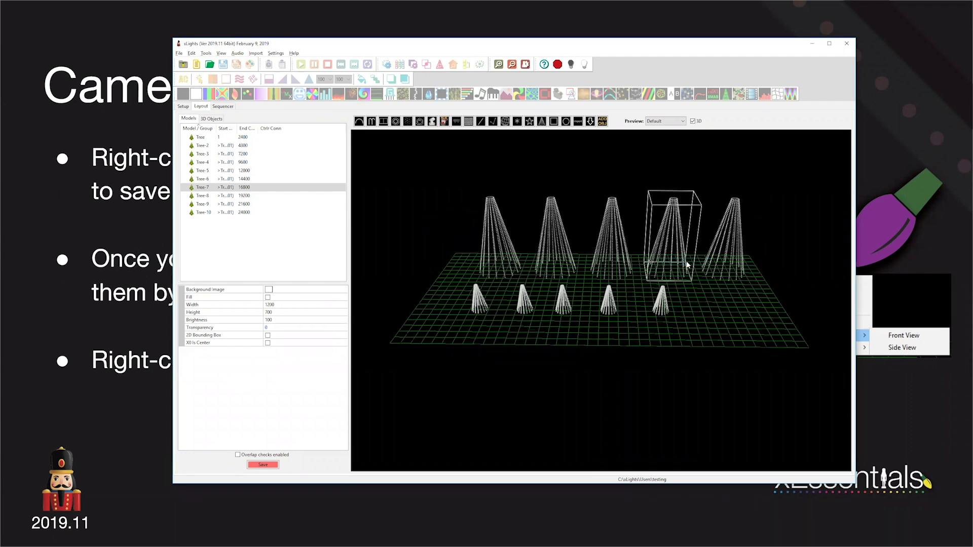
right_click(603, 332)
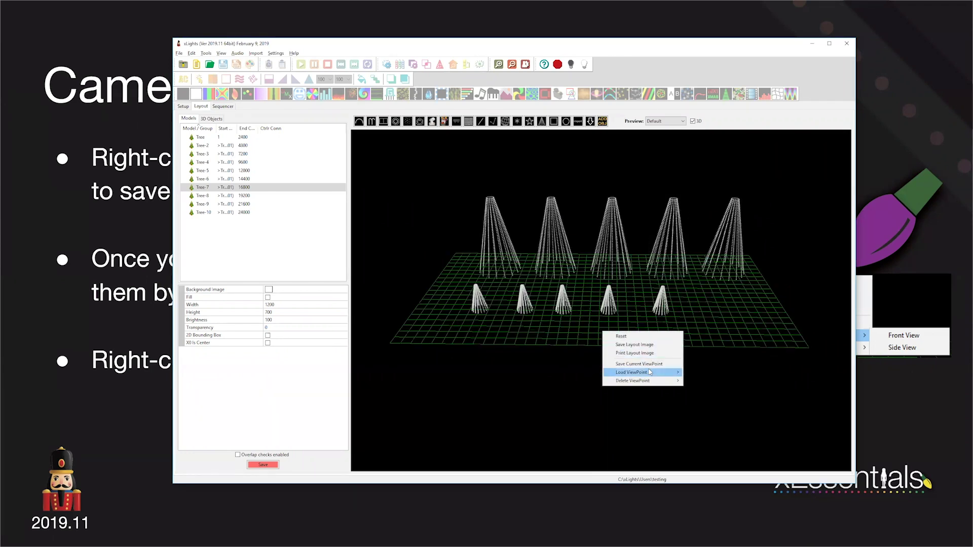
mouse_move(638, 372)
left_click(707, 384)
Review the Delete ViewPoint choices for the saved viewpoints without deleting any of them
left_click_drag(657, 347, 606, 274)
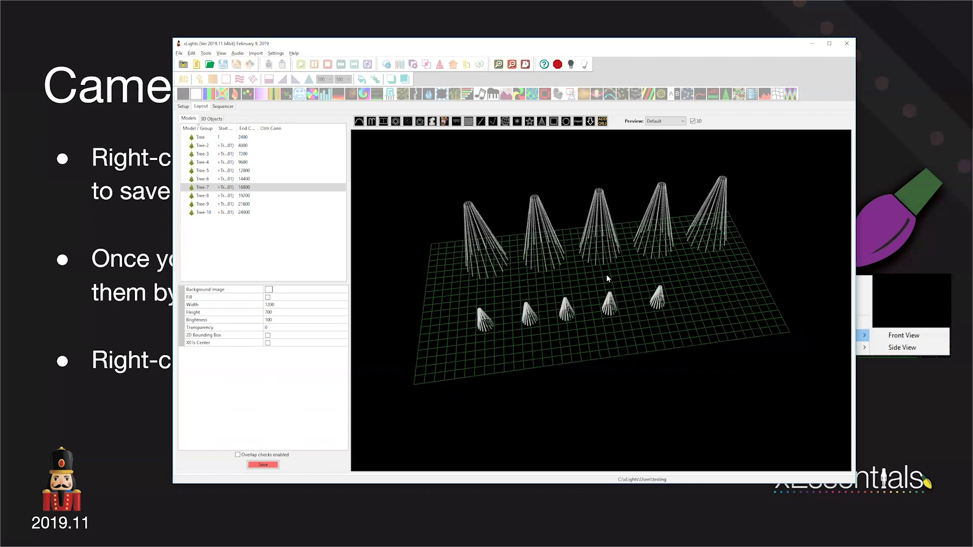
right_click(607, 276)
mouse_move(665, 329)
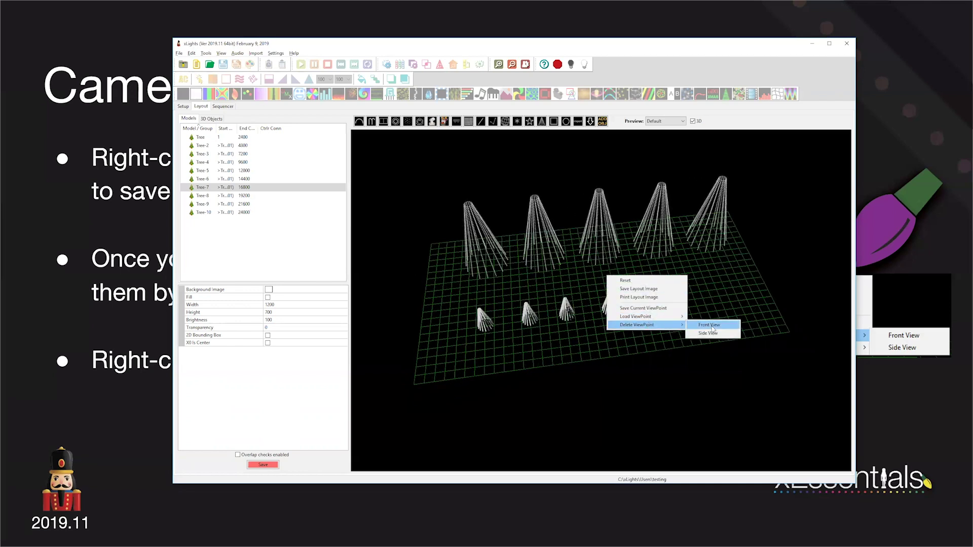
left_click(773, 278)
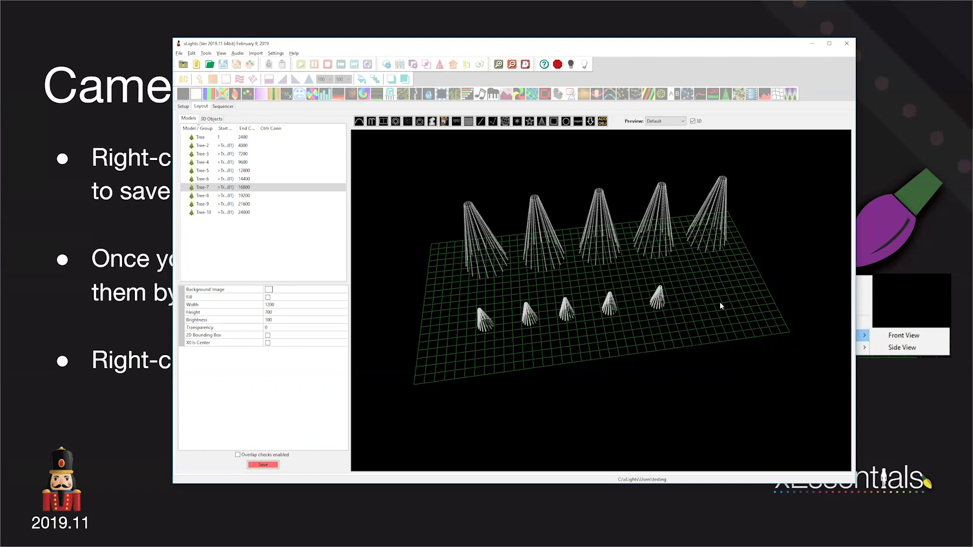
left_click_drag(568, 351, 553, 350)
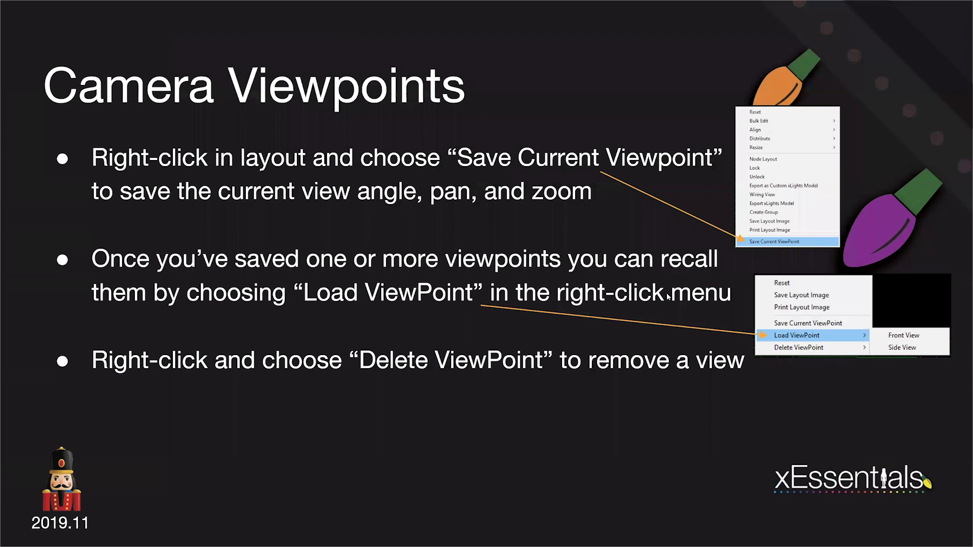
left_click(554, 237)
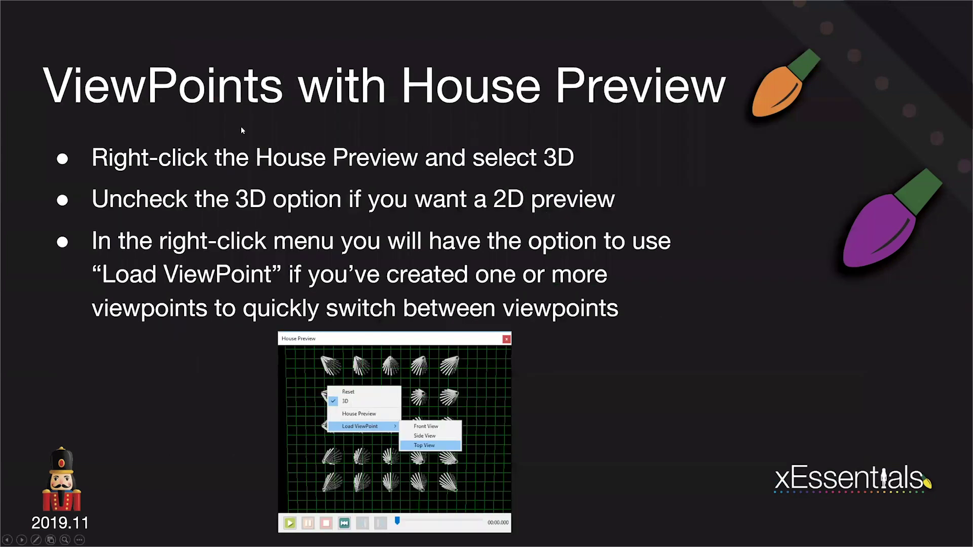
Switch to xLights and create a new animation sequence with 20fps (50ms) timing
key("alt+Tab")
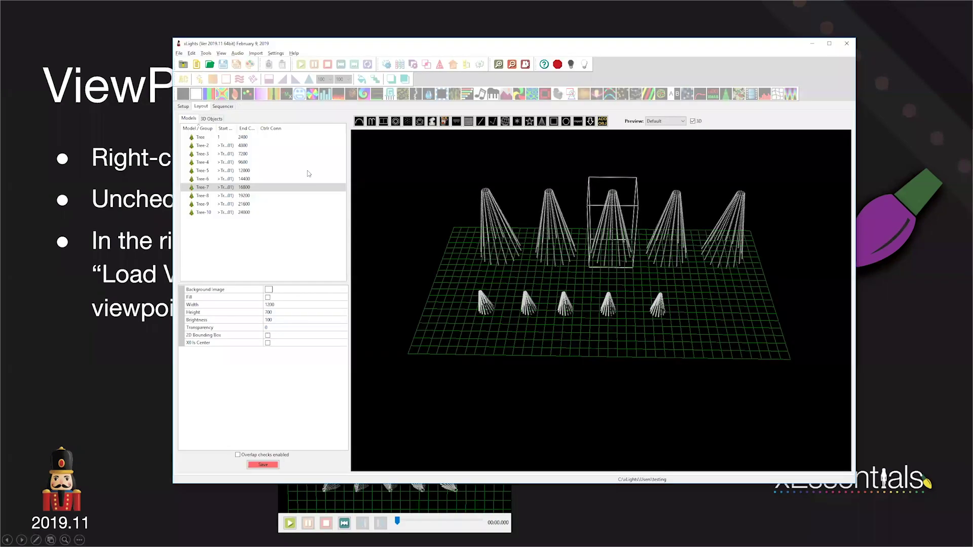
key("ctrl+n")
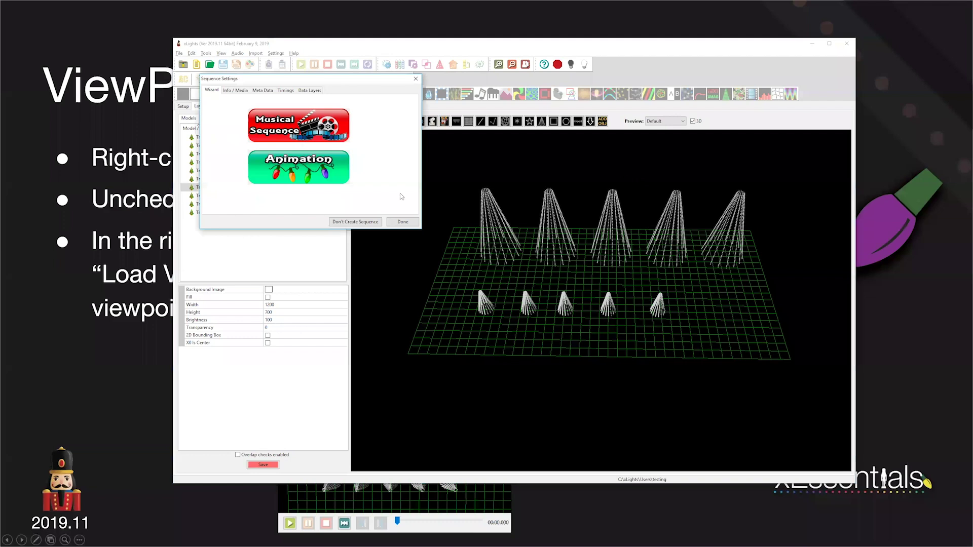
left_click(298, 167)
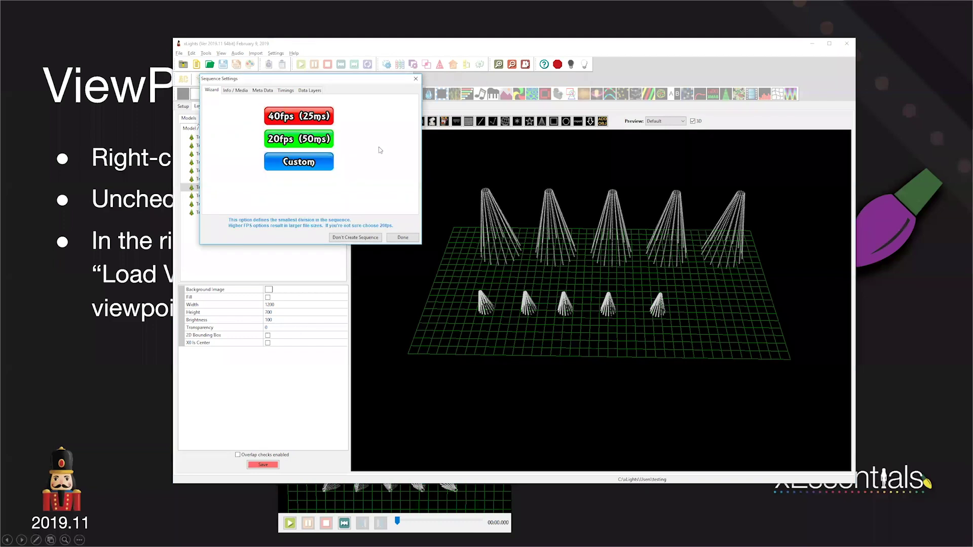
left_click(314, 140)
left_click(314, 156)
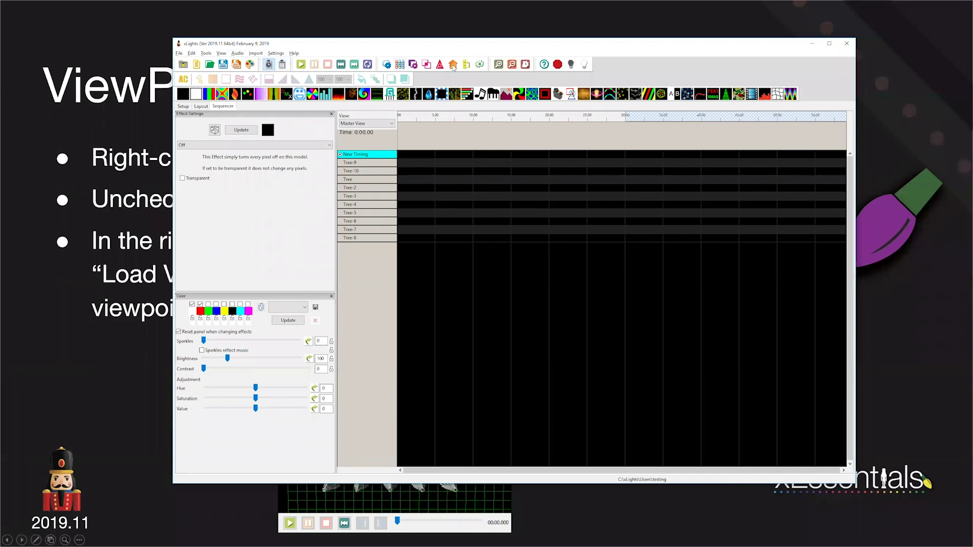
Show the Model Preview, House Preview, Layer Blending and Layer Settings windows in the sequencer
left_click(221, 53)
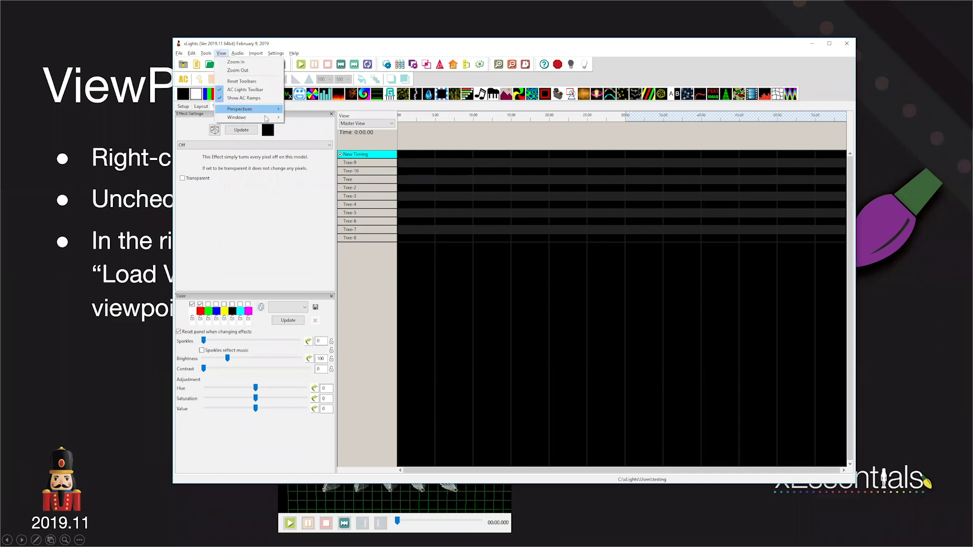
mouse_move(264, 117)
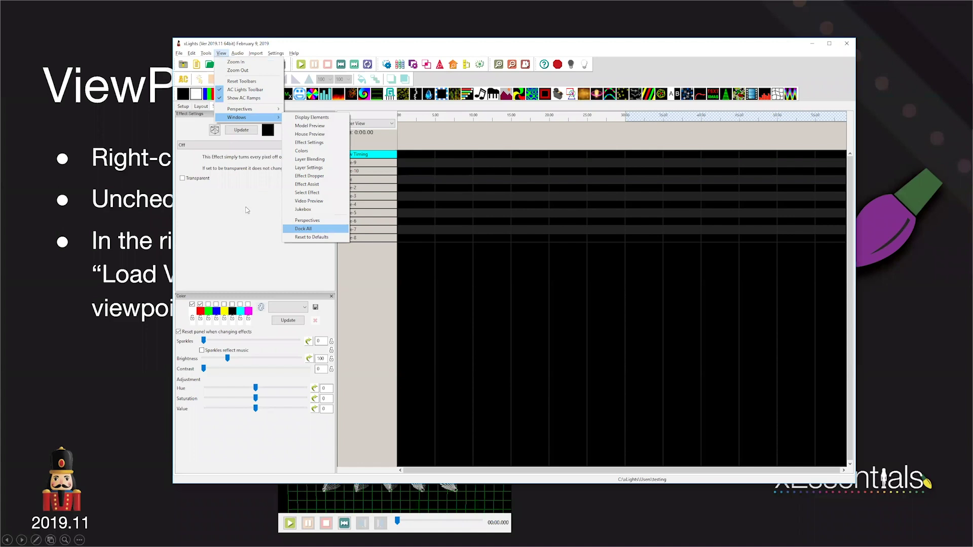
key("Return")
Place House Preview over the effect grid, make it narrower and taller, and switch it to 3D
left_click_drag(348, 171, 377, 142)
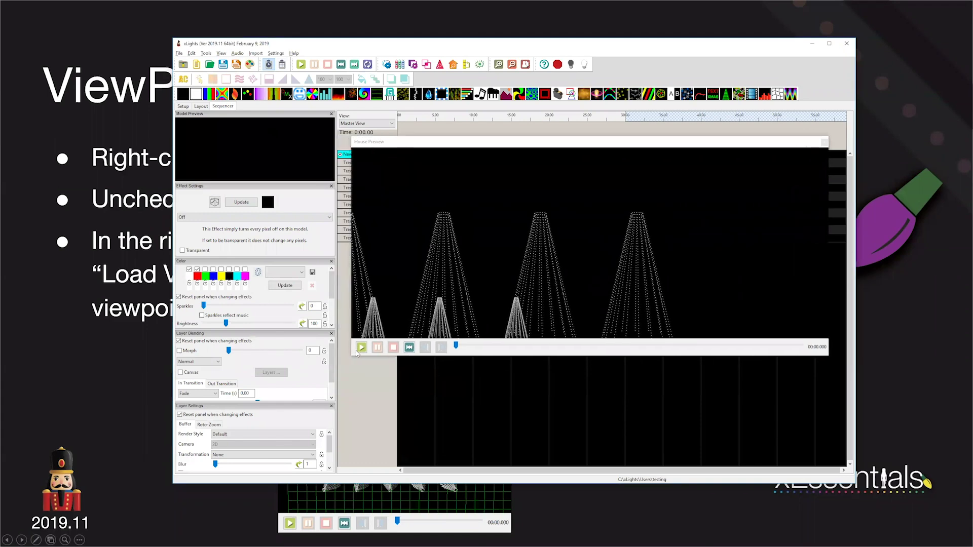
left_click_drag(351, 357, 455, 447)
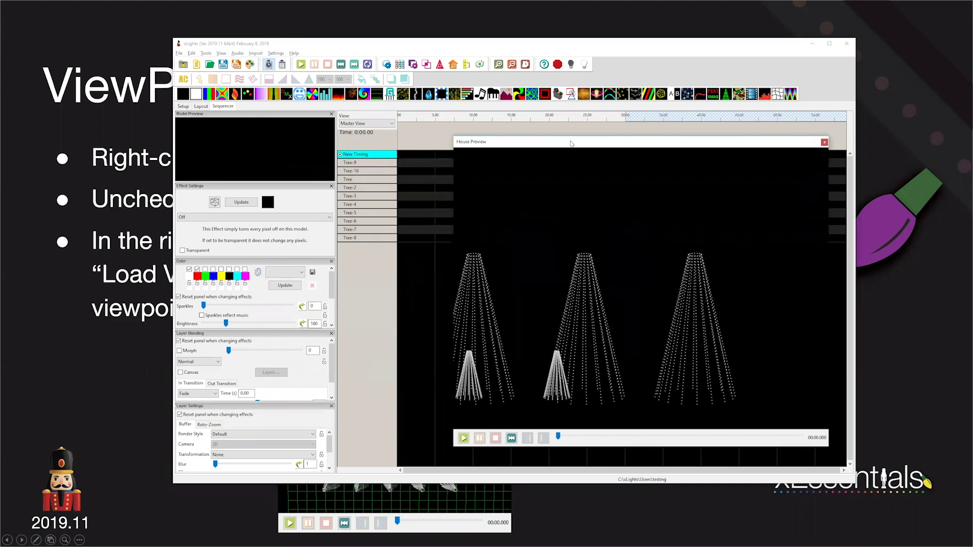
left_click_drag(571, 143, 543, 135)
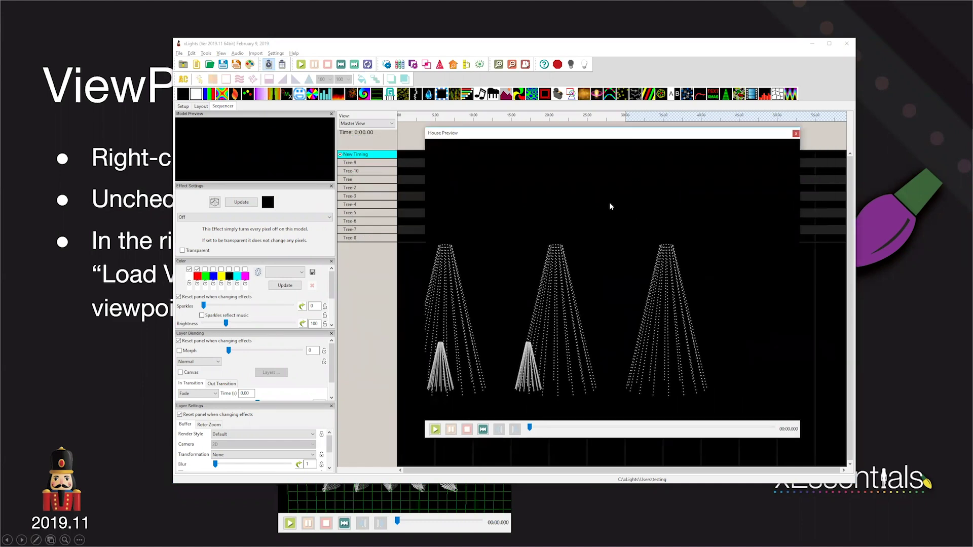
right_click(610, 221)
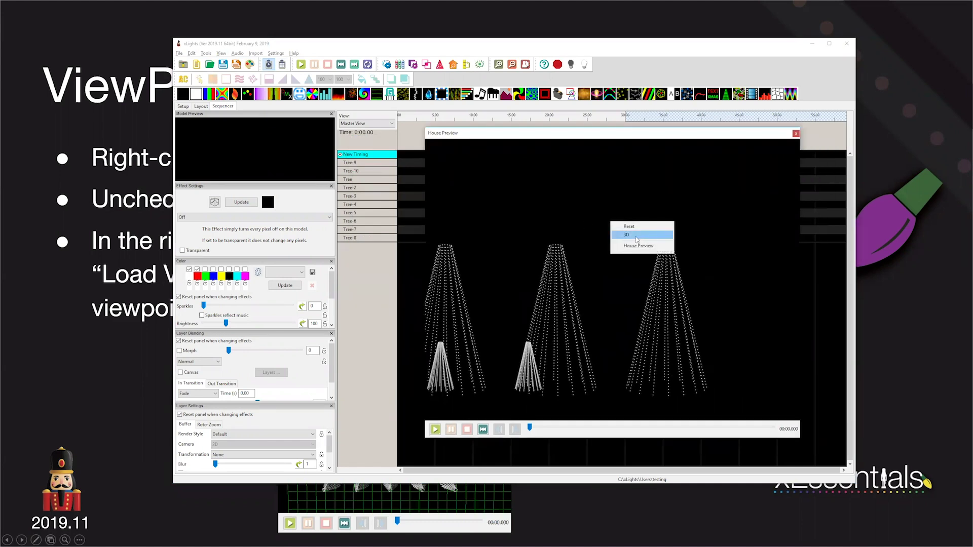
left_click(637, 237)
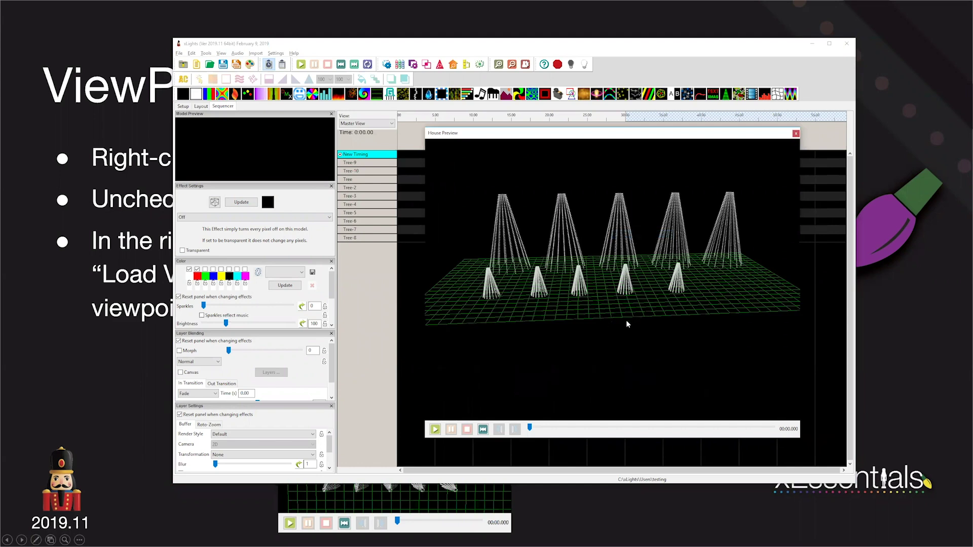
Orbit the House Preview, switch it to 2D and return it to 3D
left_click_drag(639, 300, 569, 346)
right_click(604, 258)
left_click(623, 272)
right_click(603, 247)
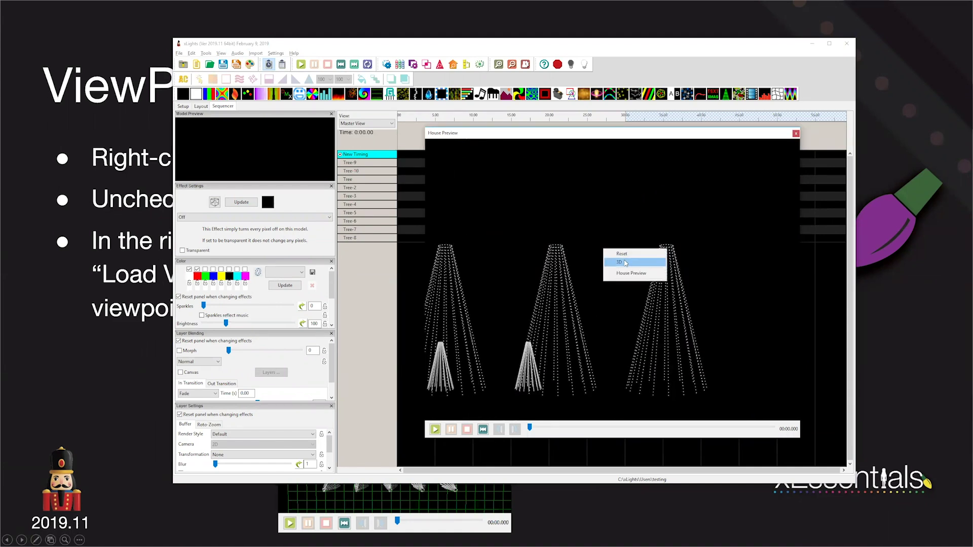
left_click(625, 263)
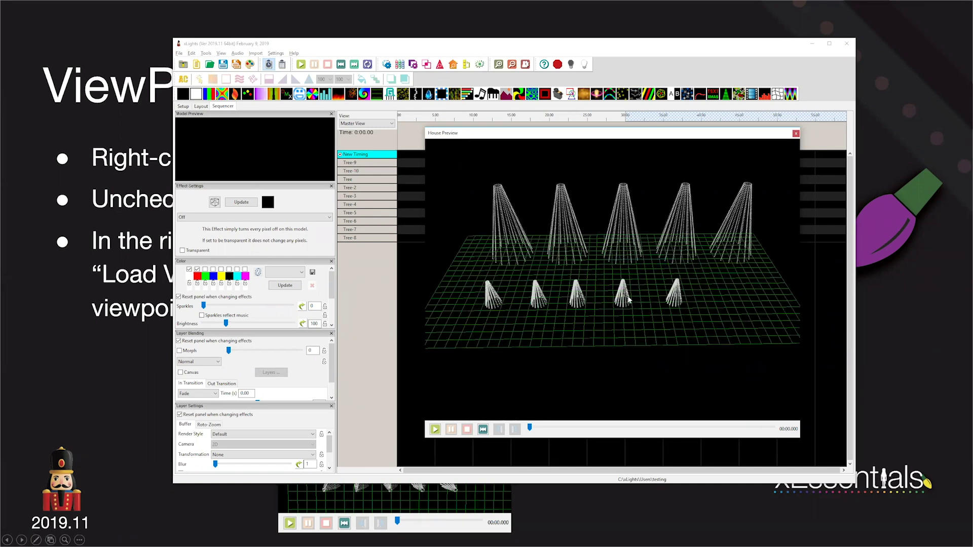
Load the saved Side View viewpoint in the House Preview, followed by the Front View viewpoint
right_click(592, 272)
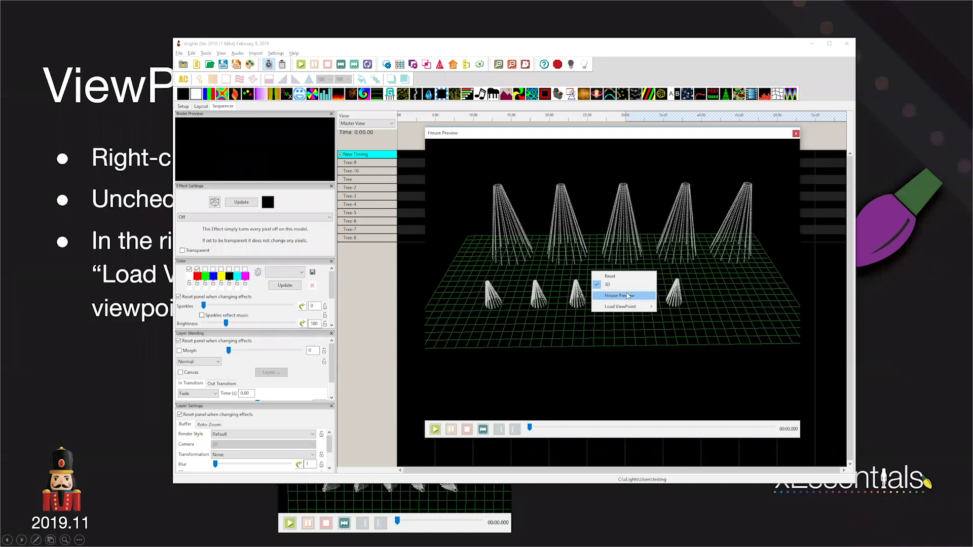
mouse_move(627, 308)
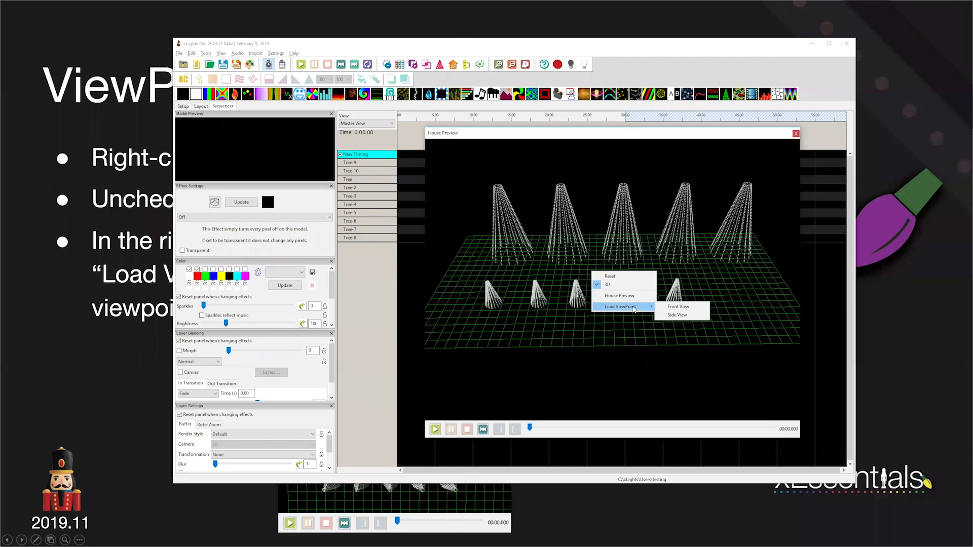
left_click(677, 315)
right_click(653, 302)
mouse_move(652, 336)
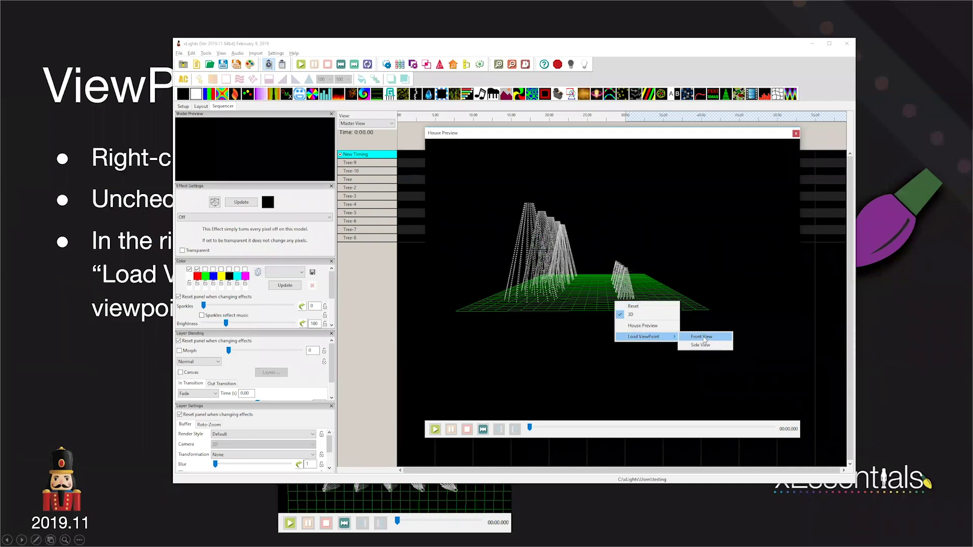
left_click(703, 337)
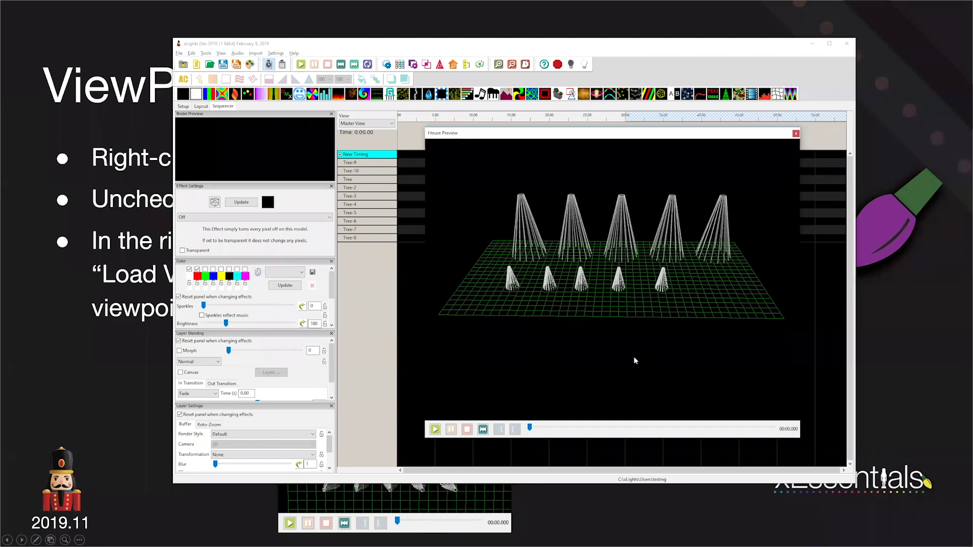
Advance the presentation to the Rendering with ViewPoints slide and switch back to xLights
left_click(906, 155)
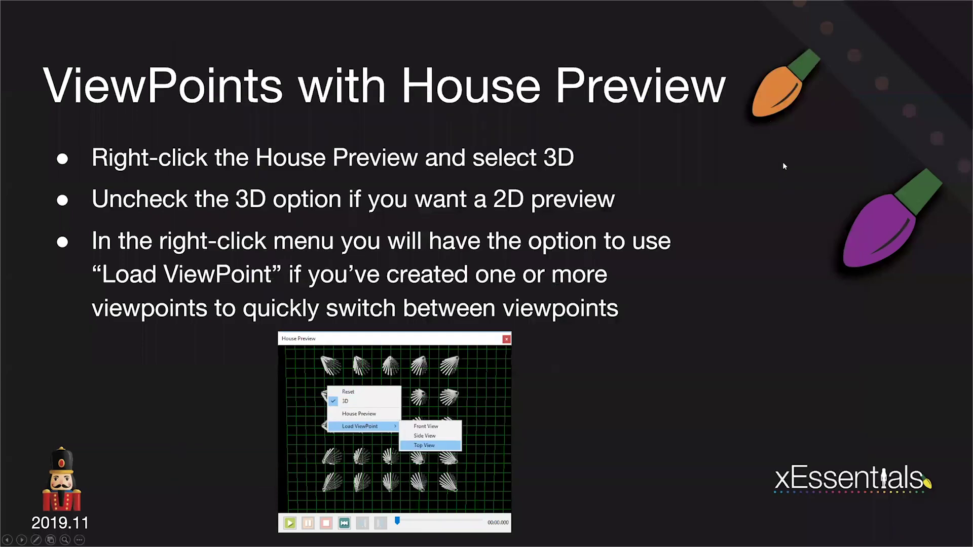
key("Right")
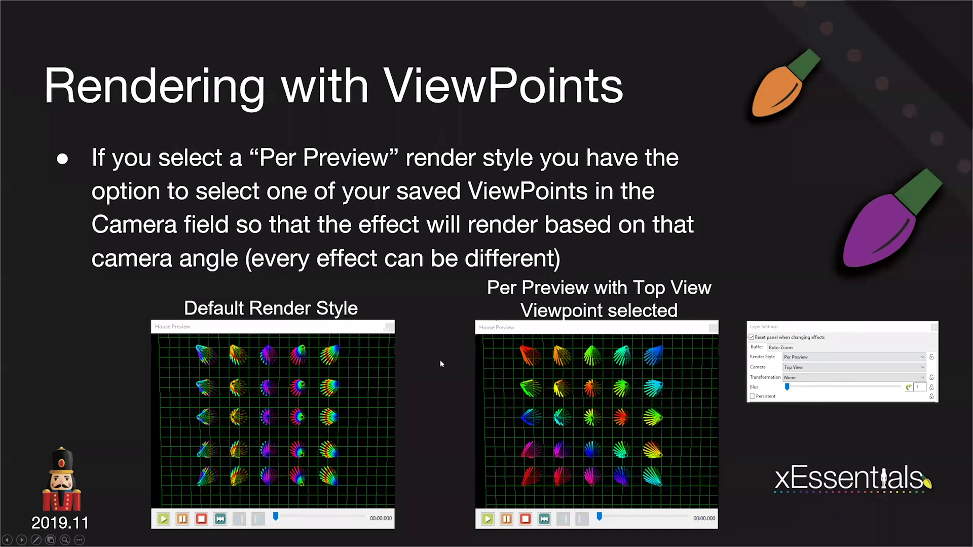
key("alt+Tab")
left_click(681, 318)
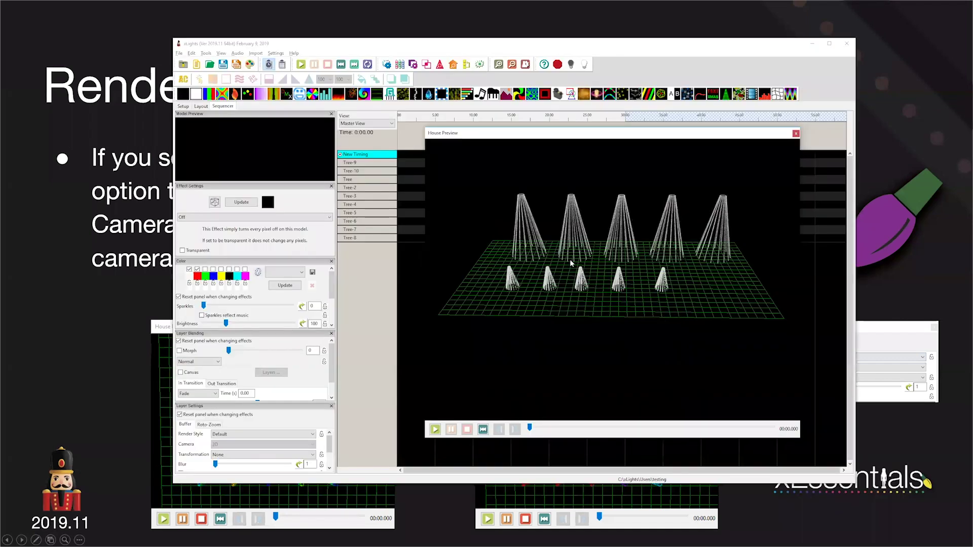
Delete all the tree models from the 3D layout
left_click_drag(652, 273, 655, 186)
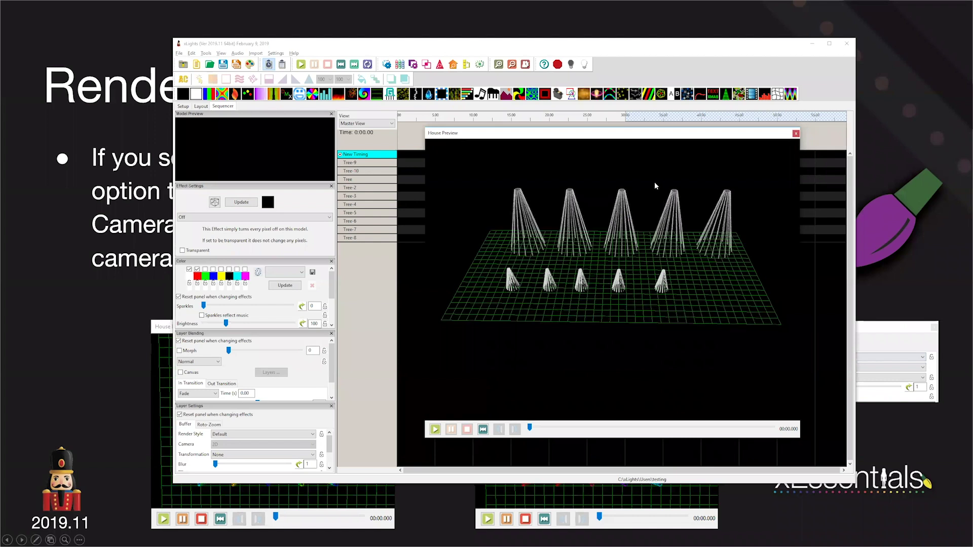
left_click_drag(512, 287, 560, 287)
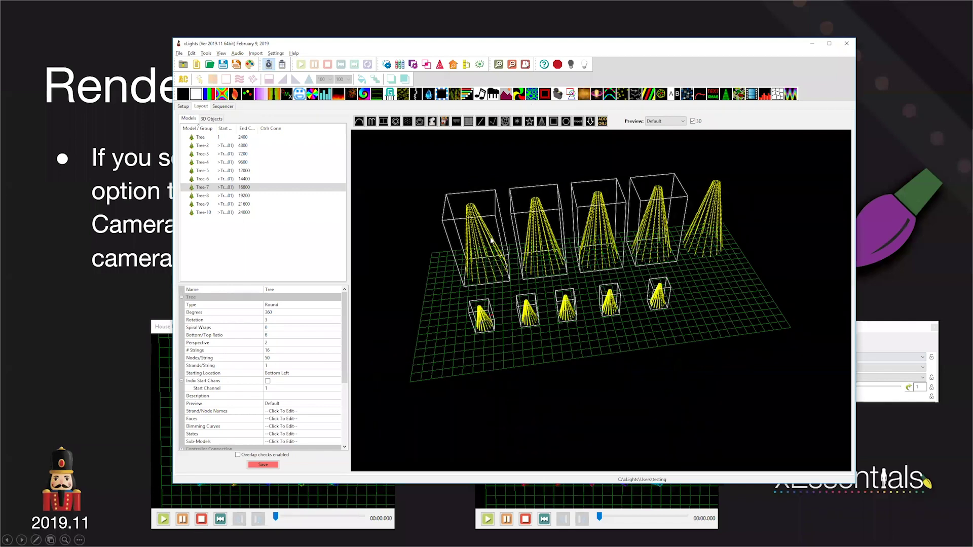
key("Delete")
Place a front-to-back column of five tree models near the left edge of the layout grid
left_click_drag(480, 235, 474, 269)
scroll(474, 269, "down", 3)
scroll(514, 151, "down", 1)
scroll(543, 127, "up", 3)
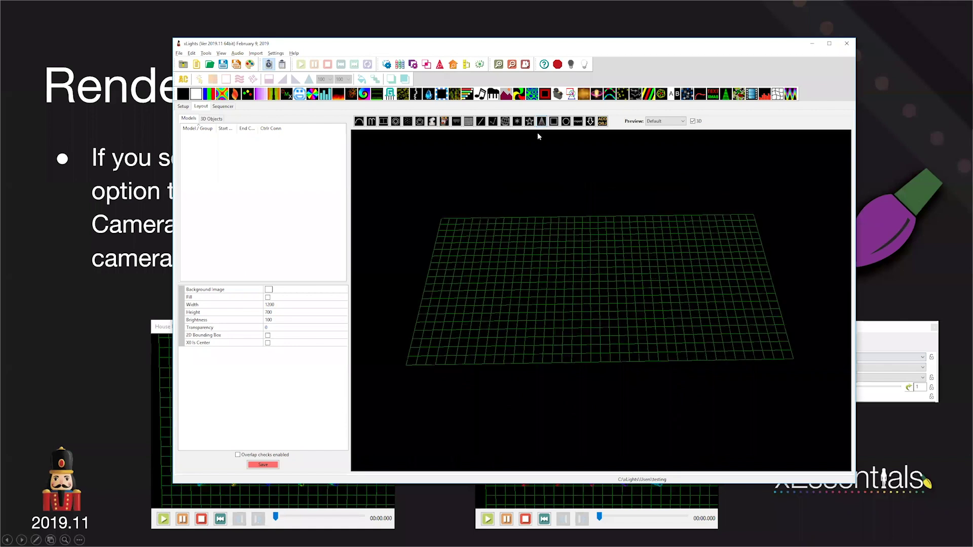
left_click(473, 257)
left_click(472, 287)
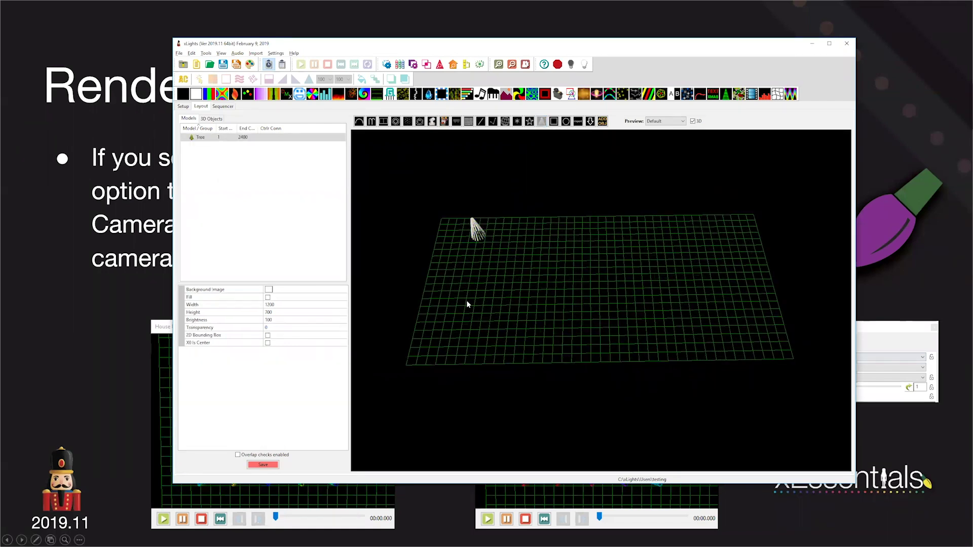
left_click(466, 305)
left_click(461, 334)
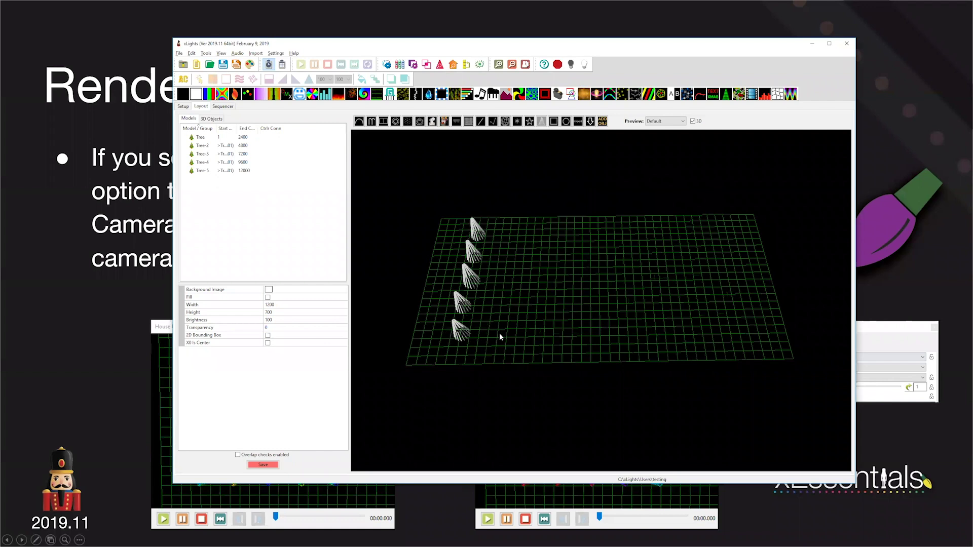
Place a second column of four trees and a third of five beside the first, and start a fourth column
left_click(500, 309)
left_click(504, 271)
left_click(507, 237)
key("ctrl+v")
key("ctrl+v")
key("ctrl+v")
key("ctrl+v")
key("ctrl+v")
key("ctrl+v")
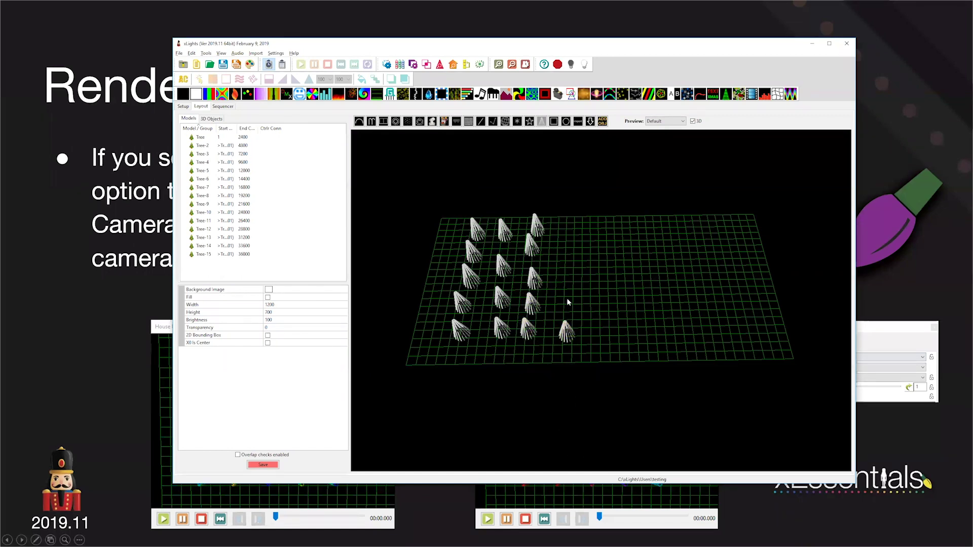
Complete the fourth column of trees and add a fifth column beside it to finish the tree field
key("ctrl+v")
key("ctrl+v")
key("ctrl+v")
key("ctrl+v")
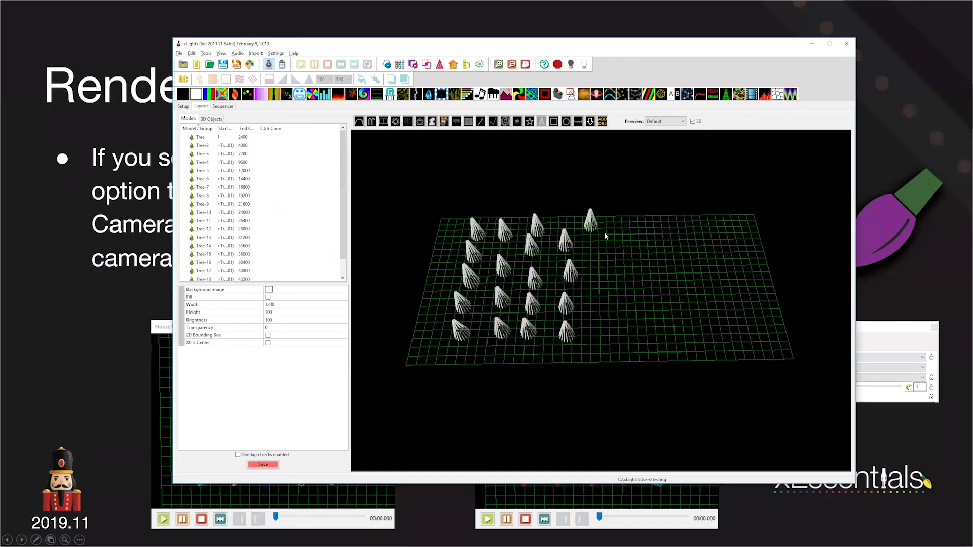
key("ctrl+v")
key("ctrl+v")
key("ctrl+v")
key("ctrl+v")
key("ctrl+v")
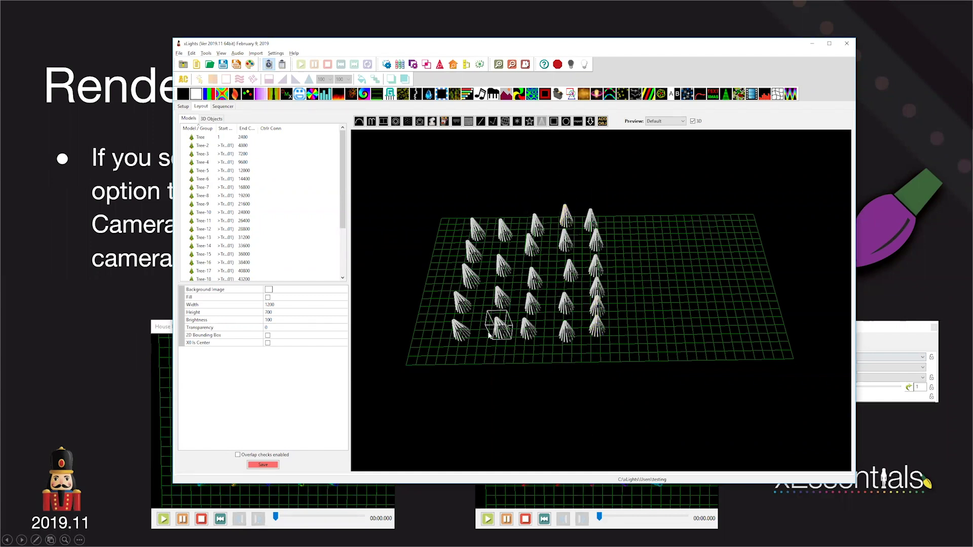
left_click(541, 121)
View the trees from directly above and save the camera position as a viewpoint named Top View
left_click_drag(644, 284, 580, 269)
scroll(581, 264, "up", 6)
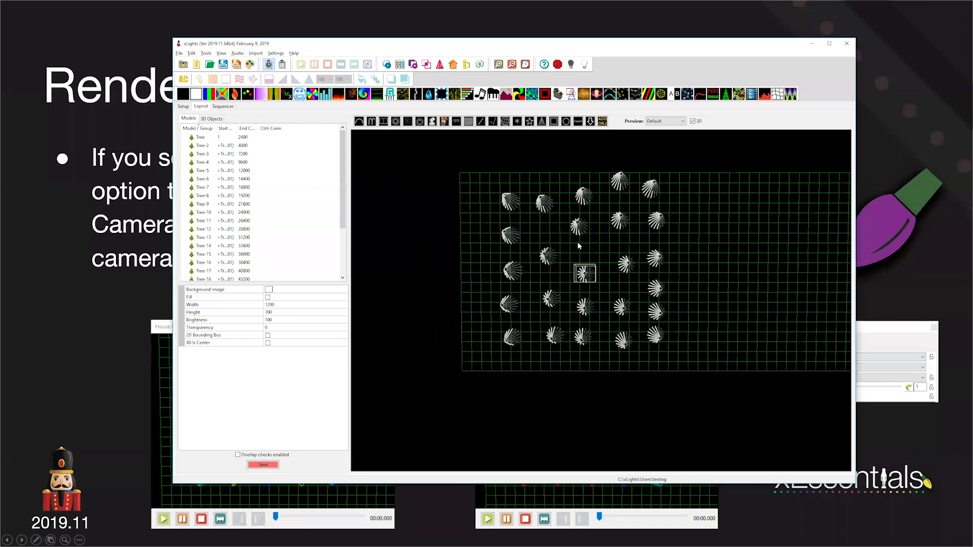
scroll(580, 259, "up", 2)
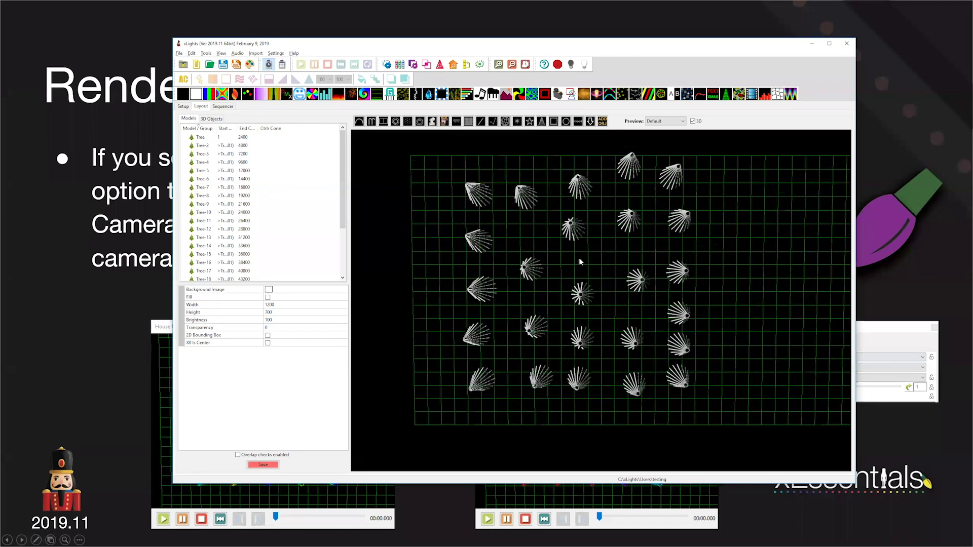
right_click(573, 260)
left_click(603, 294)
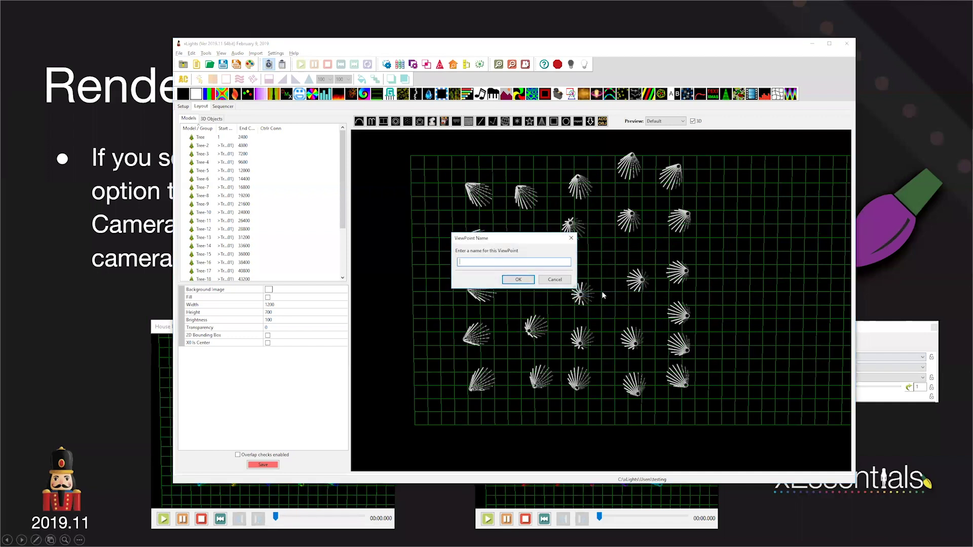
type("Top View")
key("Return")
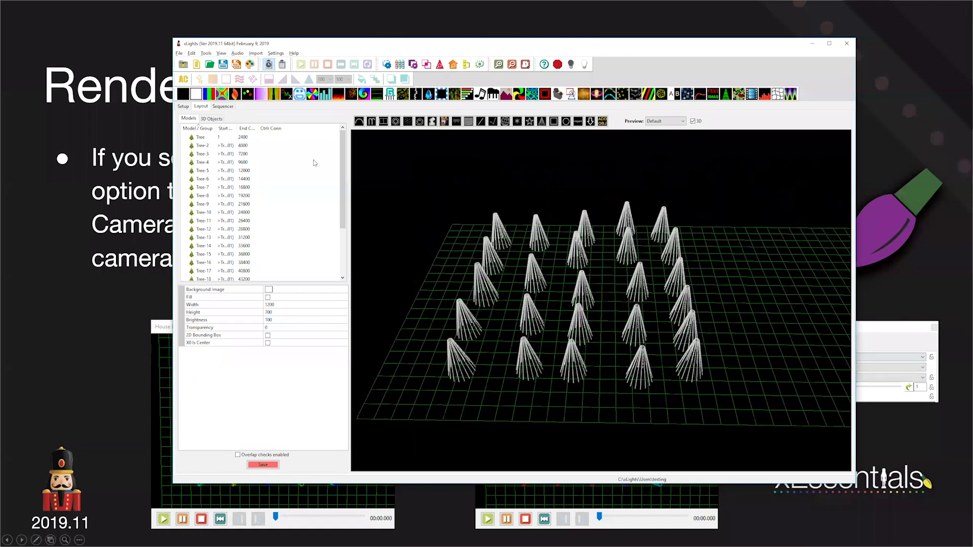
Load the Top View viewpoint in the sequencer's House Preview
right_click(566, 207)
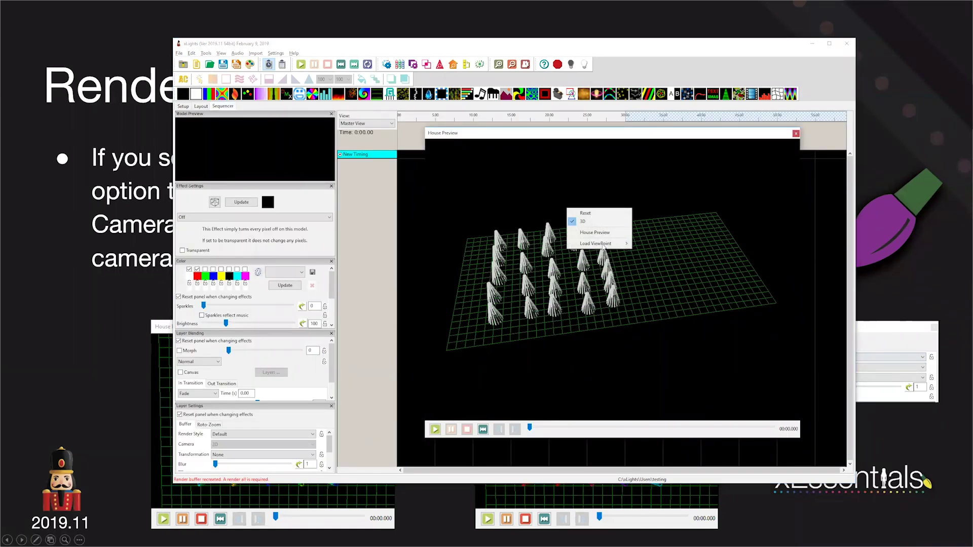
mouse_move(603, 244)
left_click(649, 258)
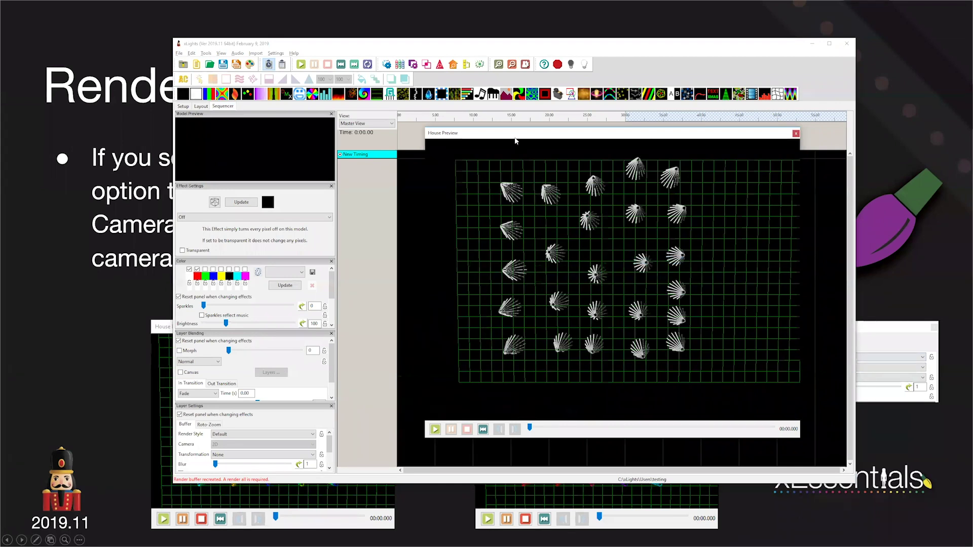
Return to the layout and create a new model group named Trees
left_click(202, 108)
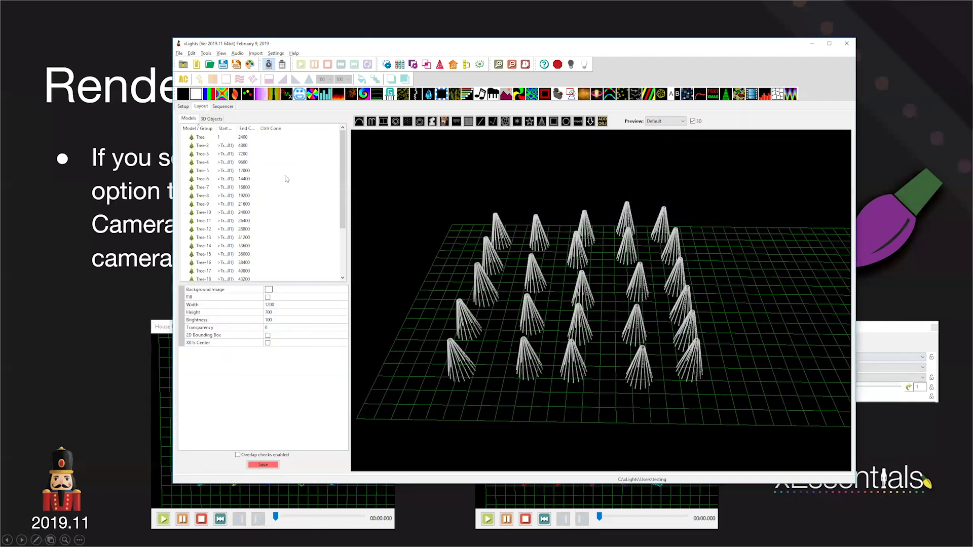
left_click(268, 162)
right_click(269, 162)
left_click(287, 178)
type("Trees")
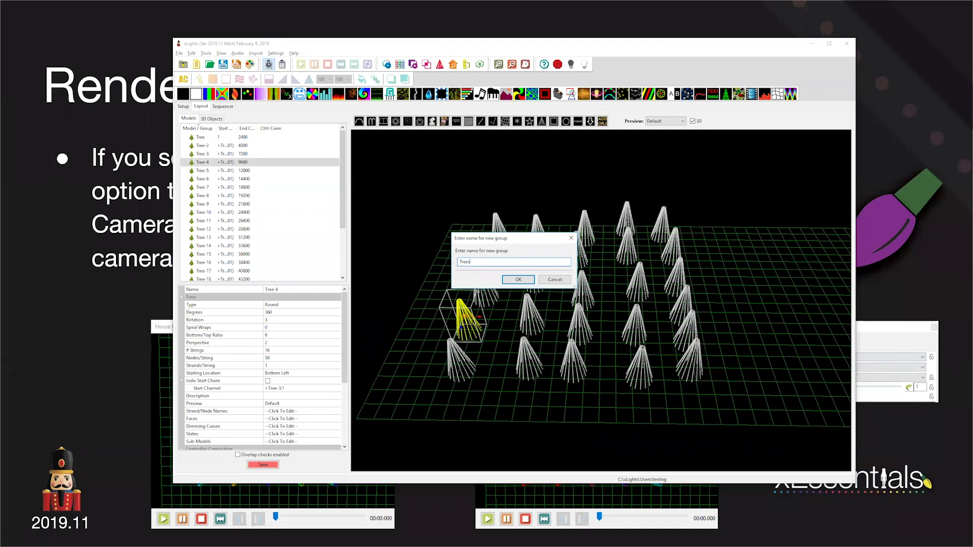
key("Return")
Add every tree model to the Trees group
left_click(187, 348)
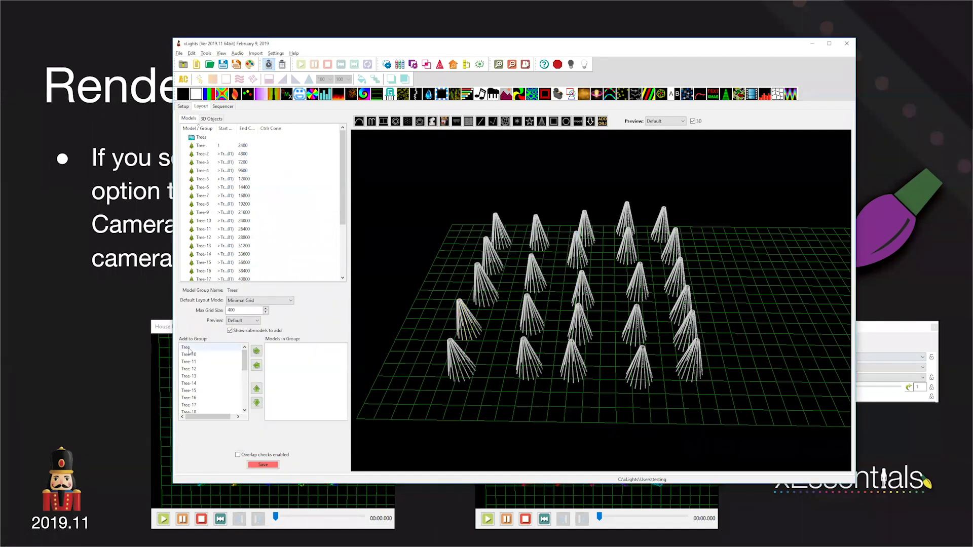
left_click(259, 352)
left_click(259, 352)
left_click(258, 353)
left_click(258, 352)
left_click(259, 352)
left_click(259, 352)
left_click(258, 353)
left_click(259, 352)
left_click(258, 351)
left_click(258, 351)
left_click(258, 351)
left_click(258, 351)
left_click(257, 351)
left_click(258, 351)
left_click(257, 351)
left_click(258, 351)
left_click(258, 351)
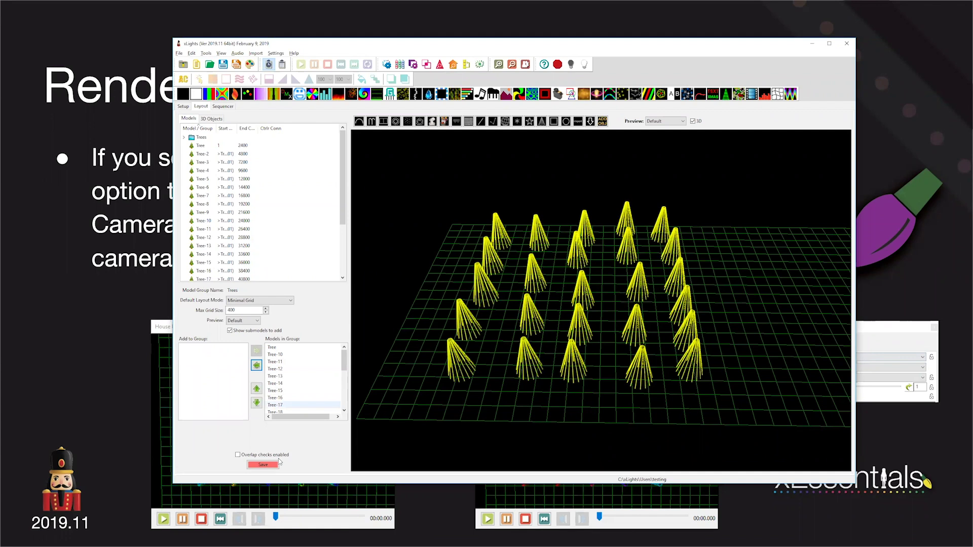
Return to the sequencer and open the display elements editor
left_click(211, 118)
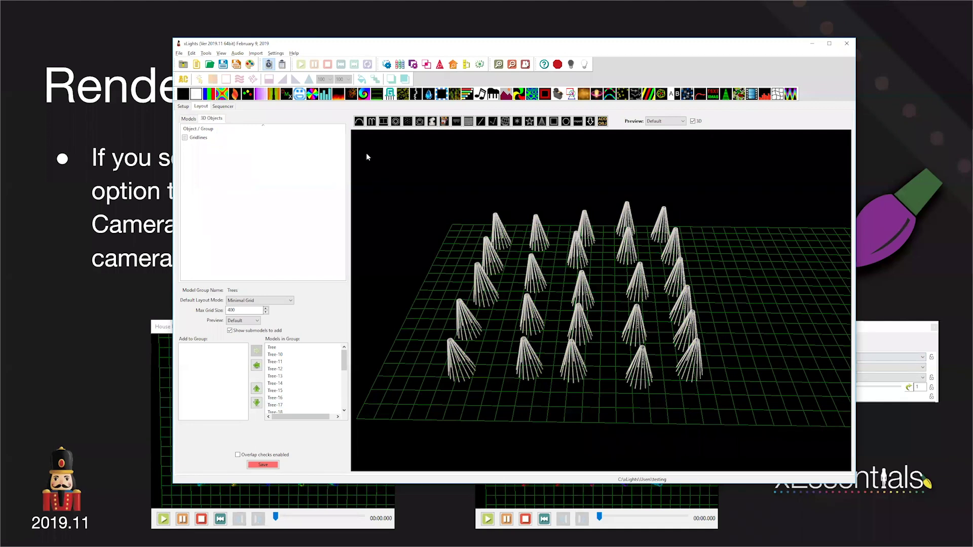
key("ctrl+Tab")
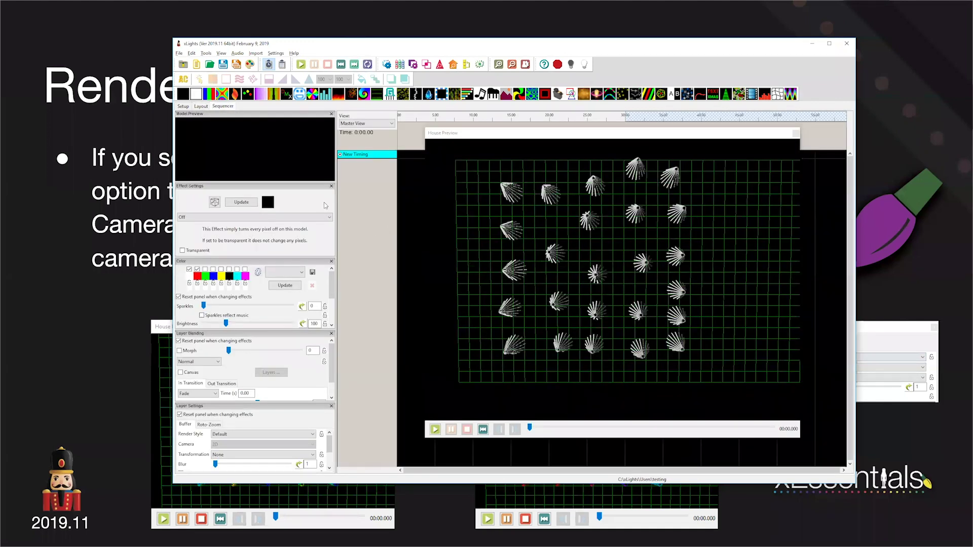
right_click(367, 154)
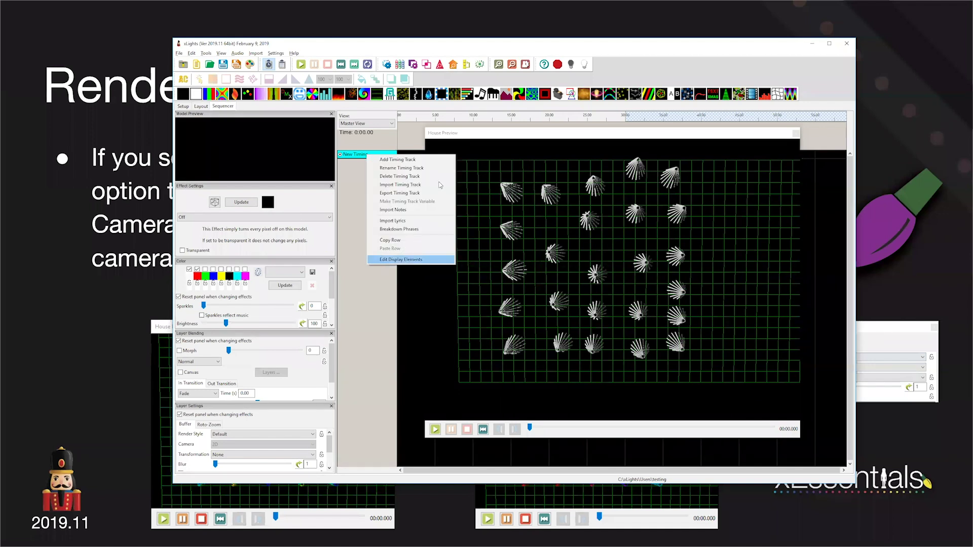
left_click(414, 259)
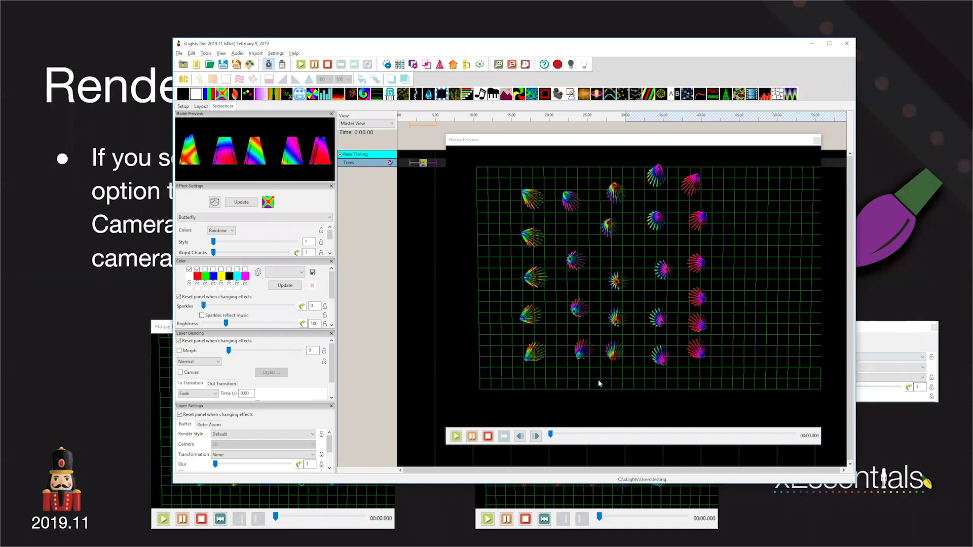
Orbit the House Preview away from its overhead angle and restore it by loading the Top View viewpoint
left_click_drag(606, 326, 680, 329)
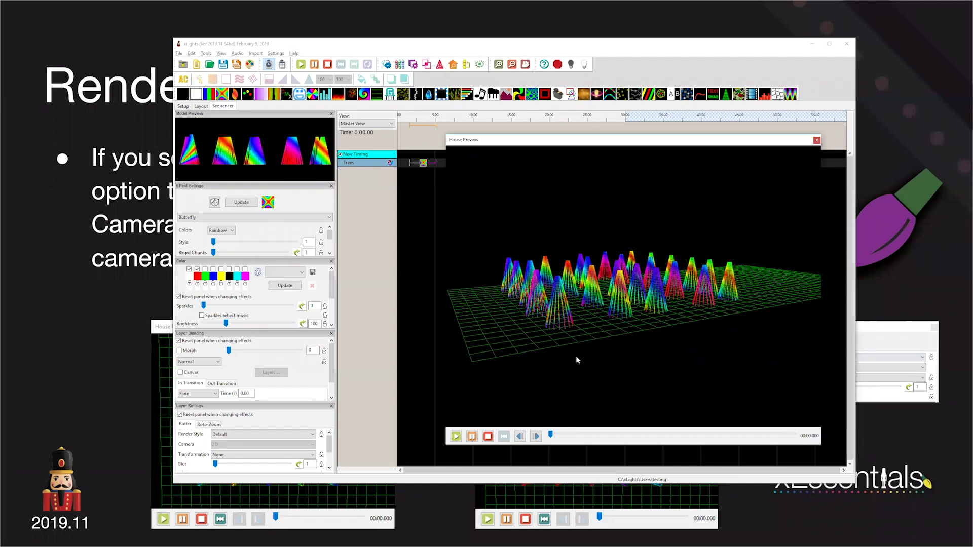
left_click_drag(612, 351, 695, 358)
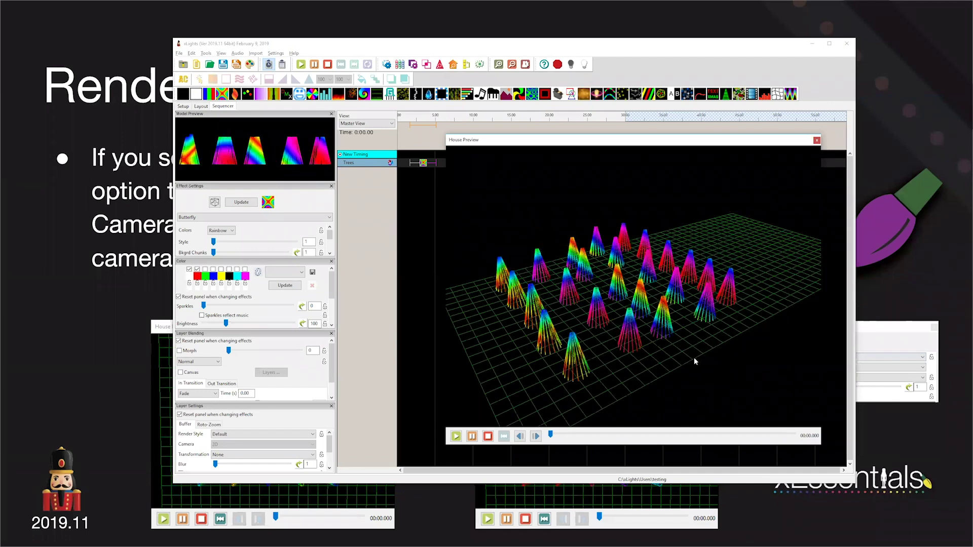
left_click_drag(656, 392, 616, 256)
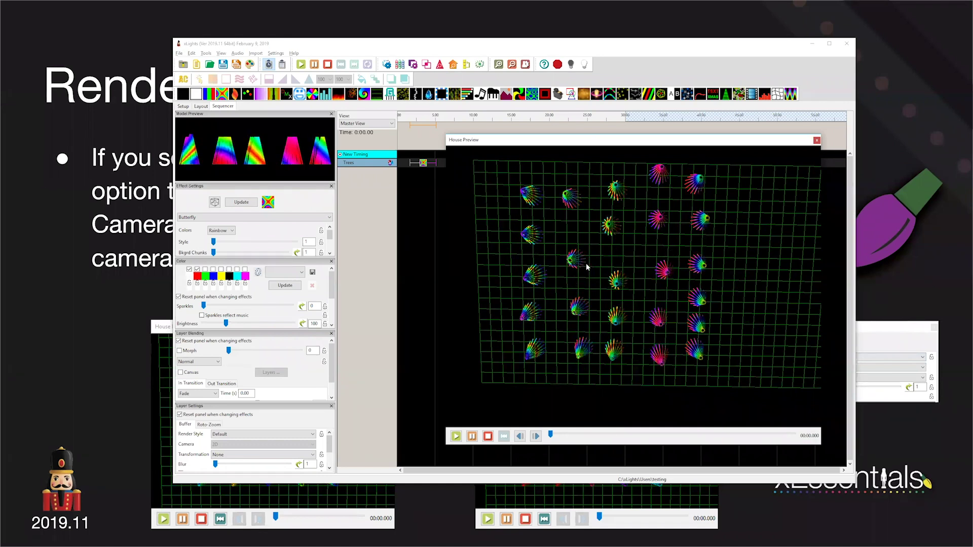
right_click(593, 252)
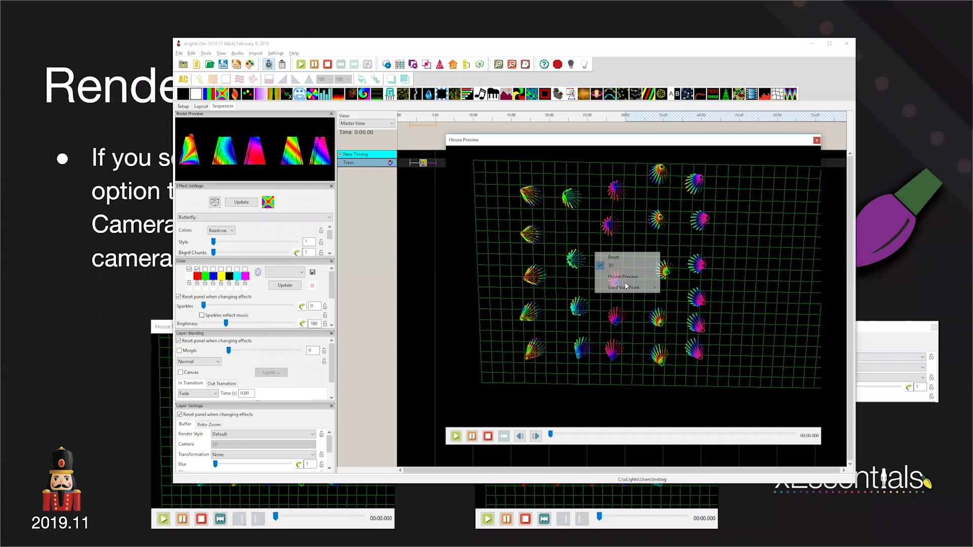
mouse_move(624, 288)
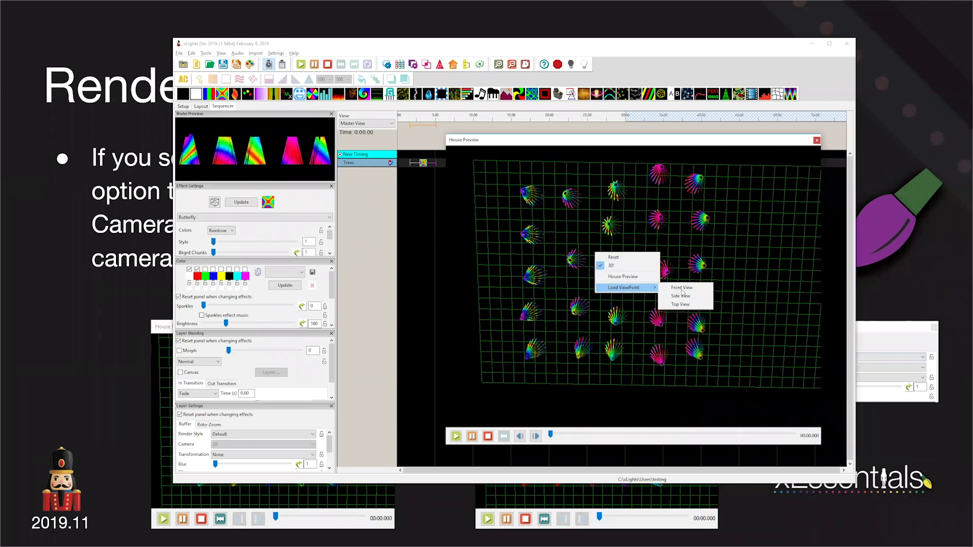
key("Return")
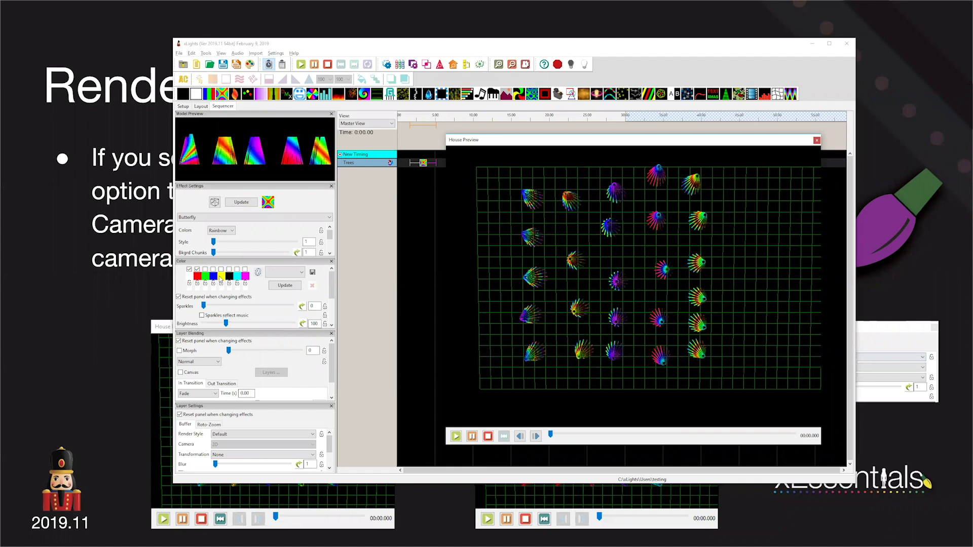
Detach the Layer Settings panel into a floating window and enlarge it beside the House Preview
left_click(233, 435)
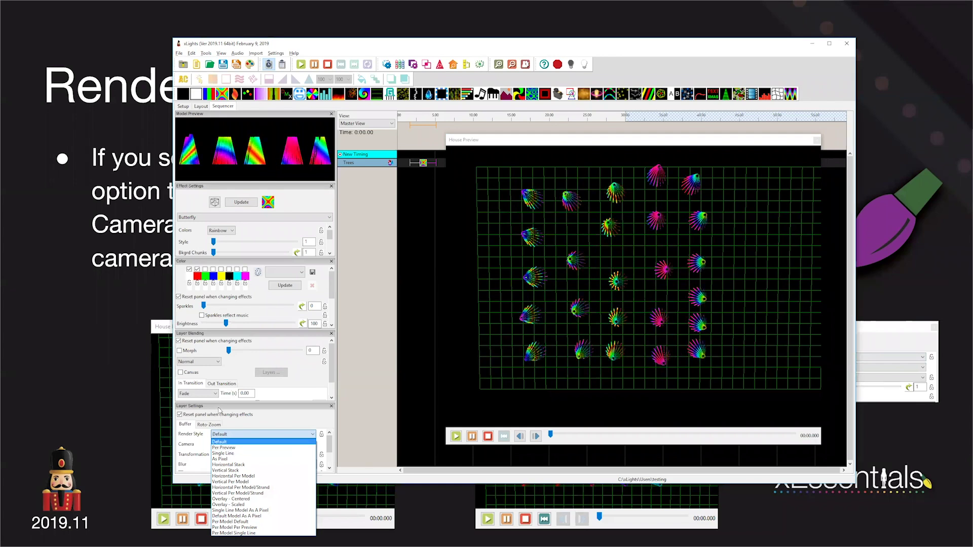
left_click(242, 408)
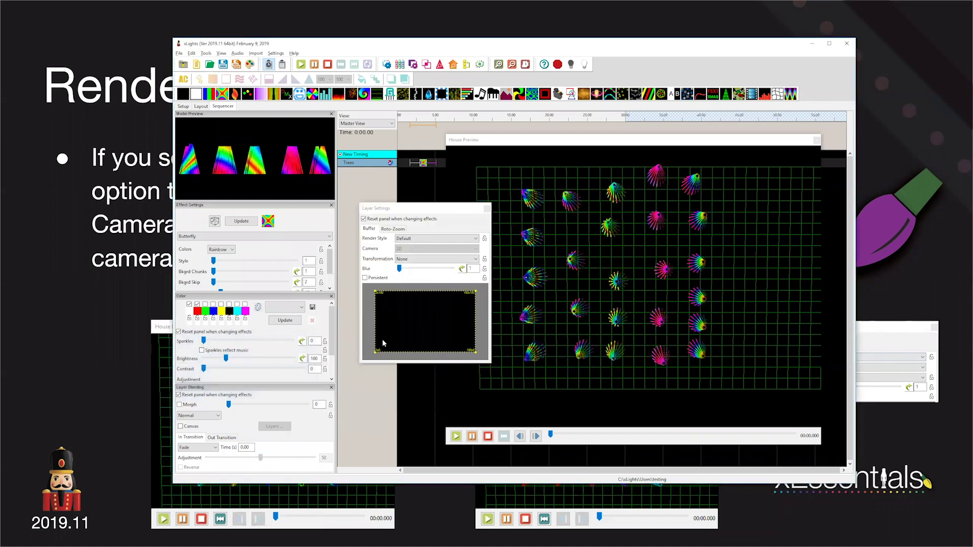
left_click_drag(366, 349, 370, 348)
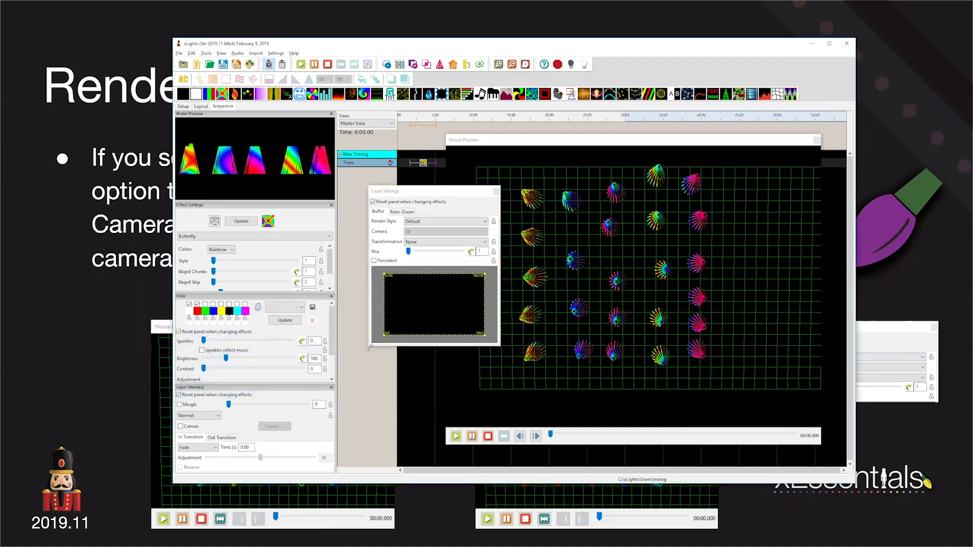
left_click(483, 224)
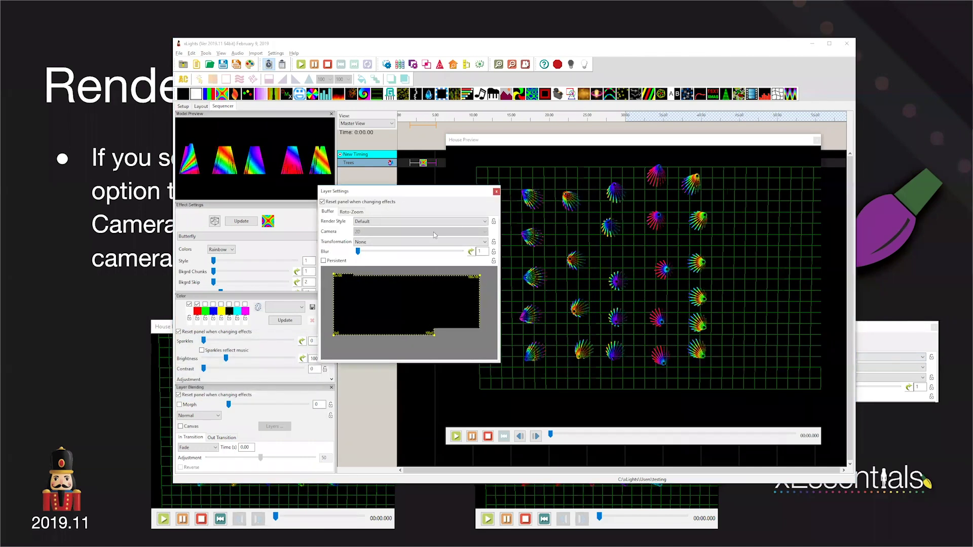
Set the Butterfly effect's render style to Per Preview with the Top View camera and check the trees from an angle
left_click(396, 221)
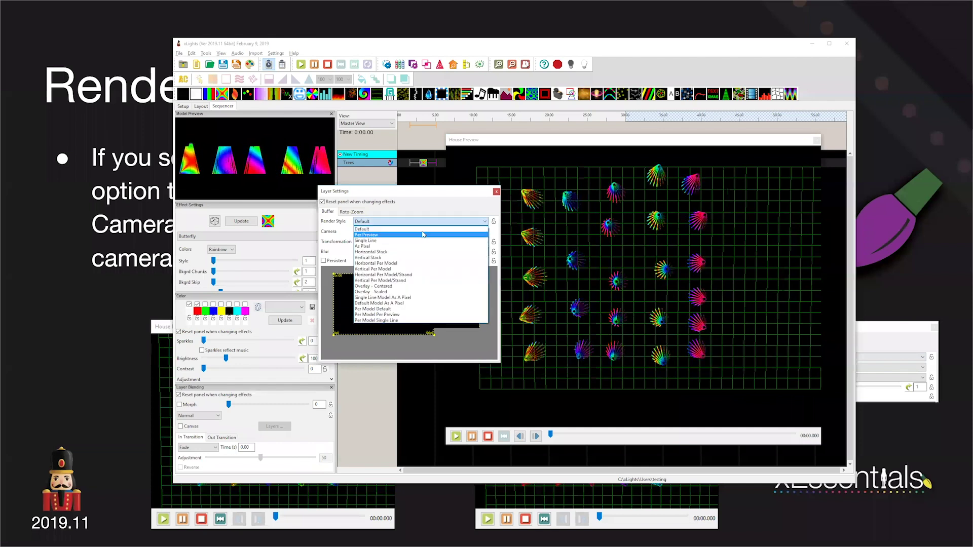
left_click(385, 235)
left_click(381, 232)
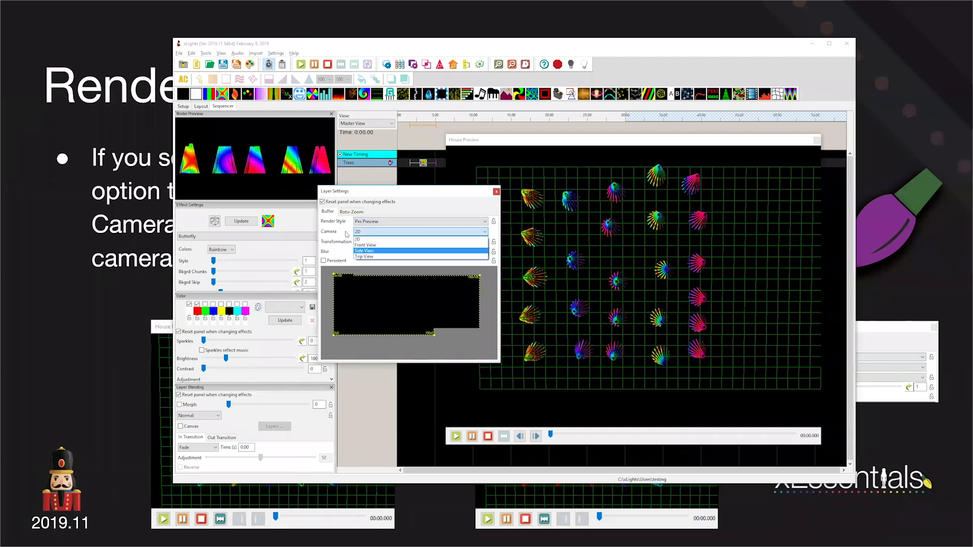
left_click(369, 257)
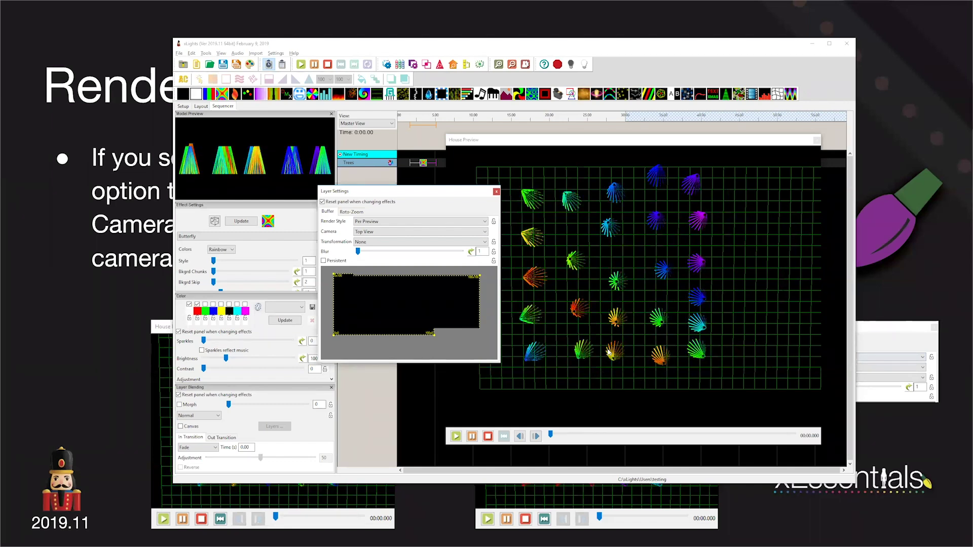
left_click_drag(547, 354, 554, 354)
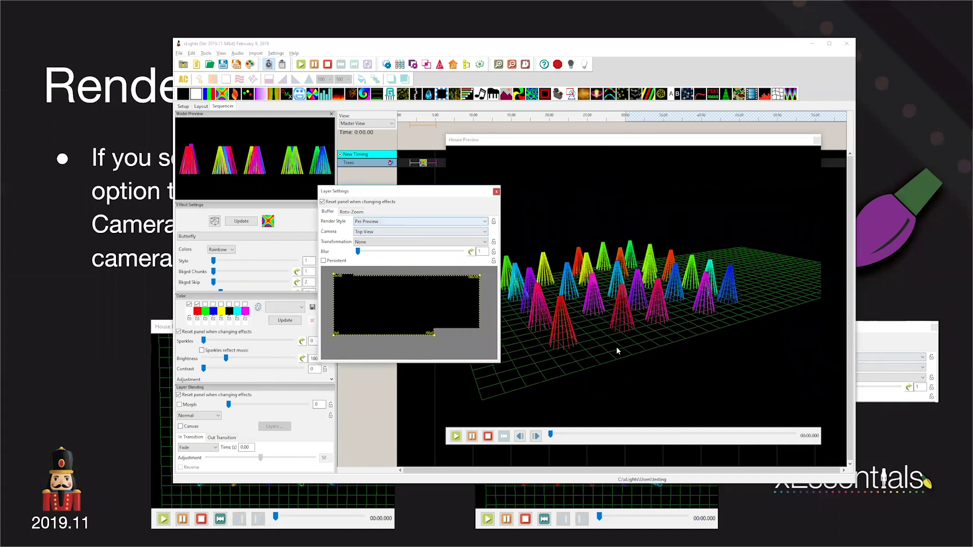
Return the Butterfly effect's render style to Default and inspect the trees from other angles in the House Preview
key("alt+Down")
key("Up")
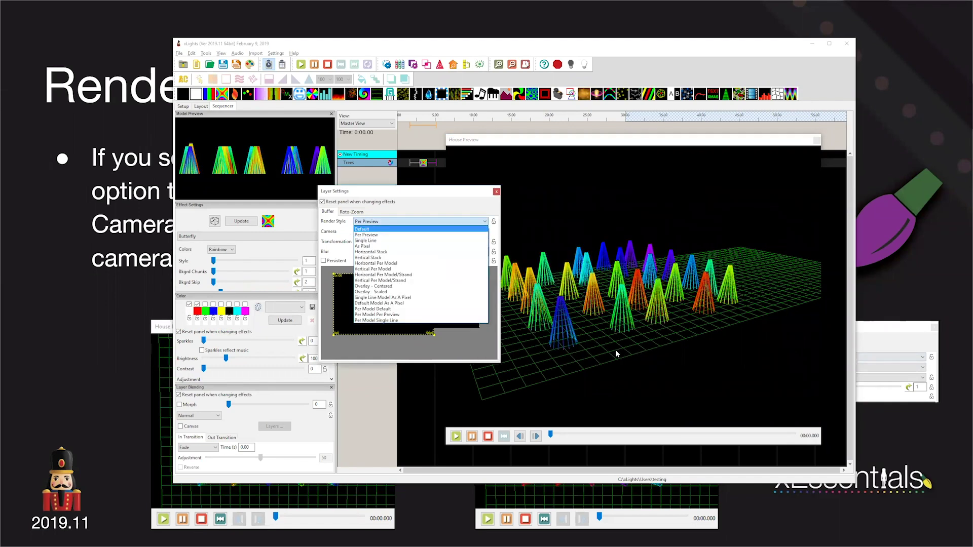
key("Return")
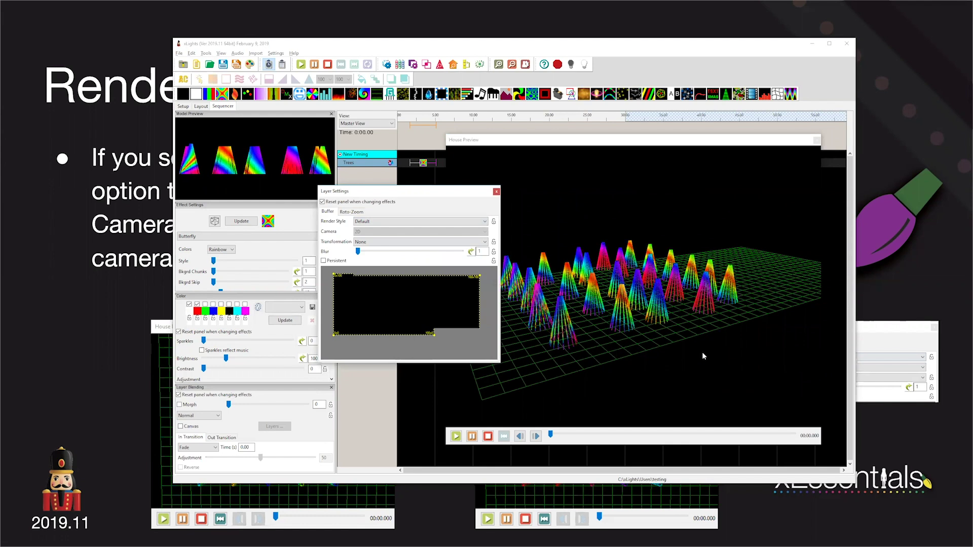
left_click_drag(584, 360, 604, 357)
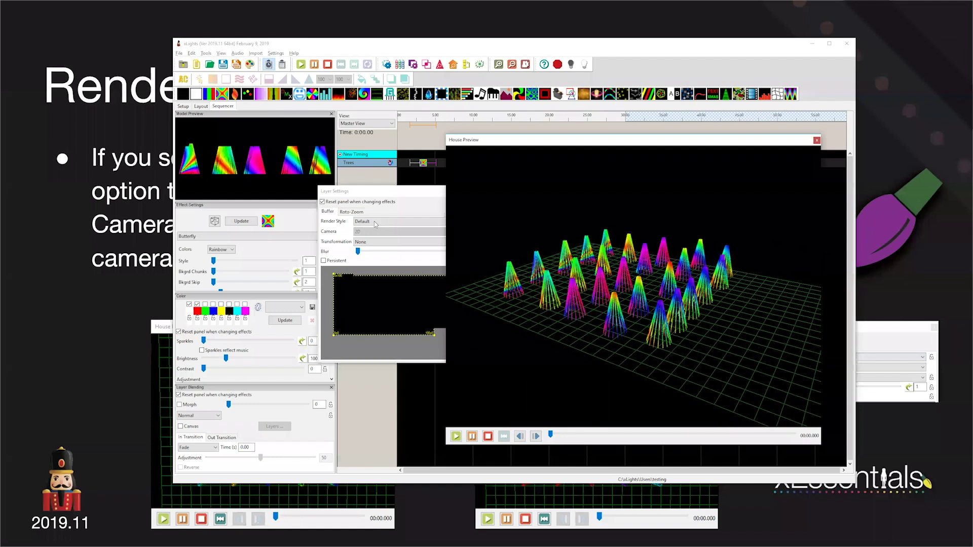
Add a second Butterfly effect on the Trees row and render it Per Preview with the Top View camera
left_click(373, 224)
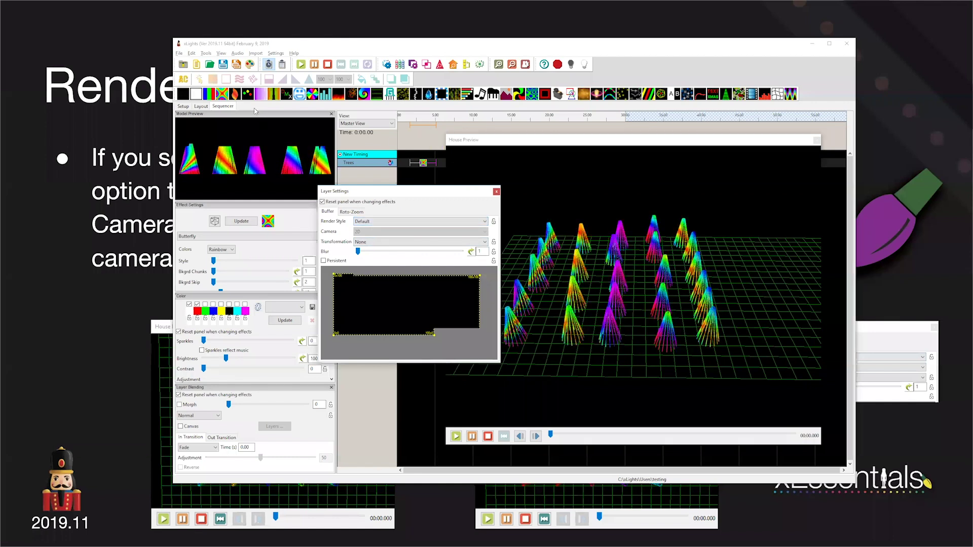
left_click_drag(445, 136, 488, 162)
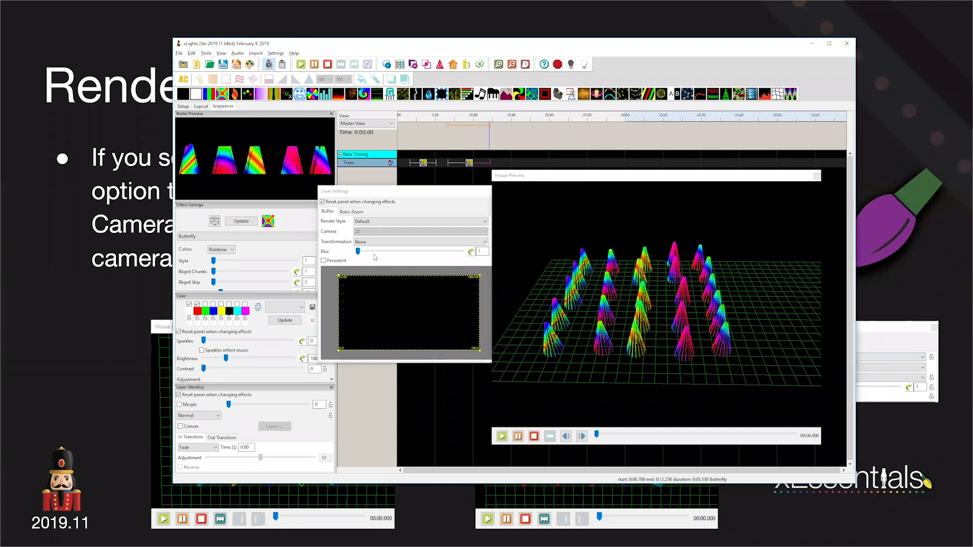
left_click(373, 259)
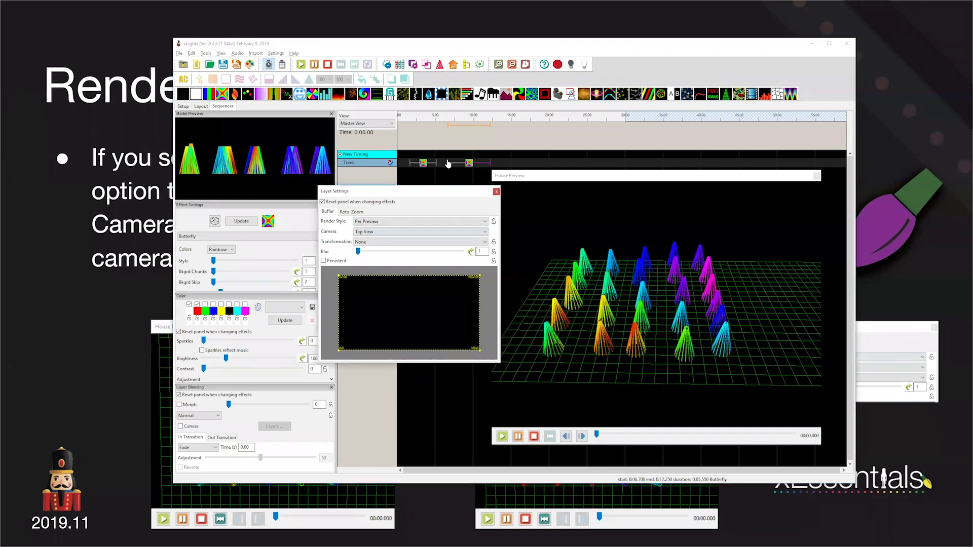
Add a third Butterfly effect on the Trees row and render it Per Preview with the Front View camera
left_click_drag(223, 94, 515, 160)
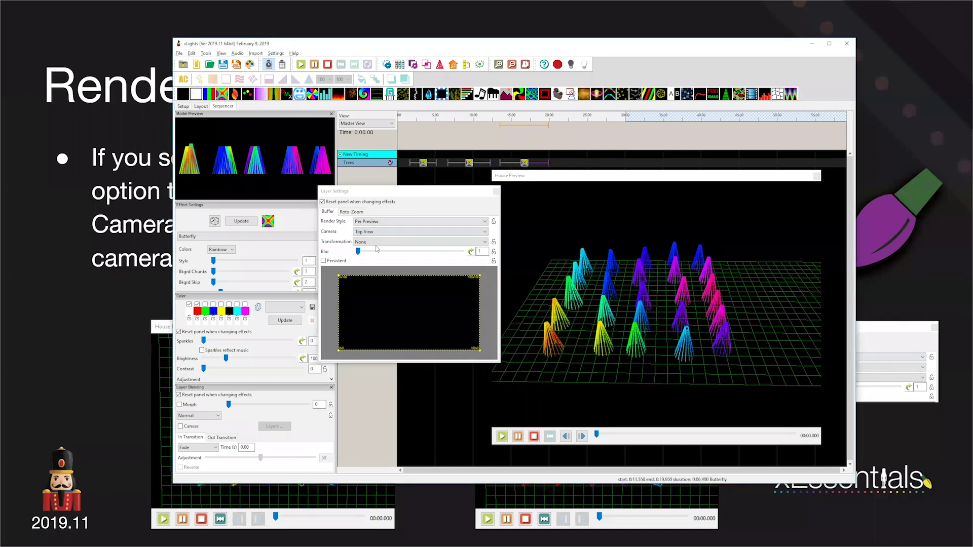
left_click(433, 232)
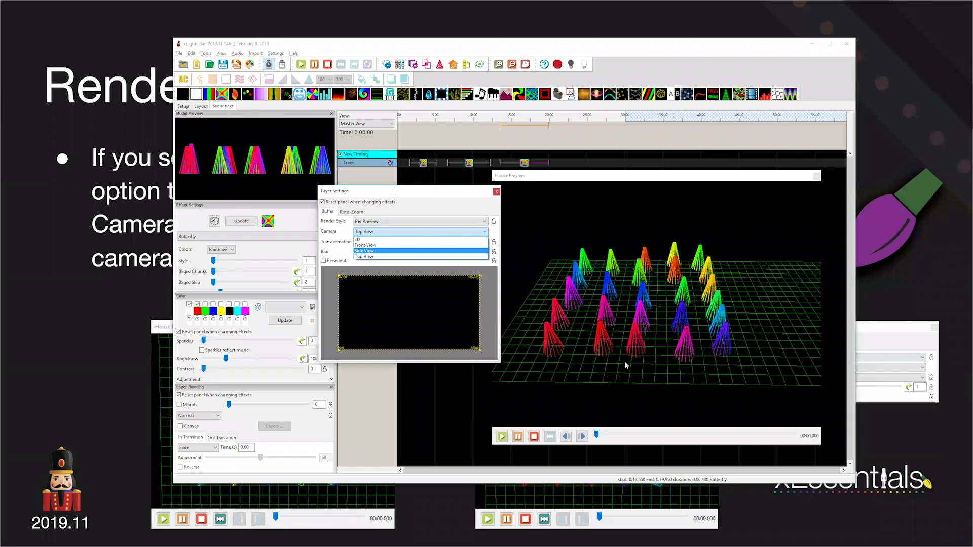
left_click(431, 244)
left_click_drag(540, 238, 549, 221)
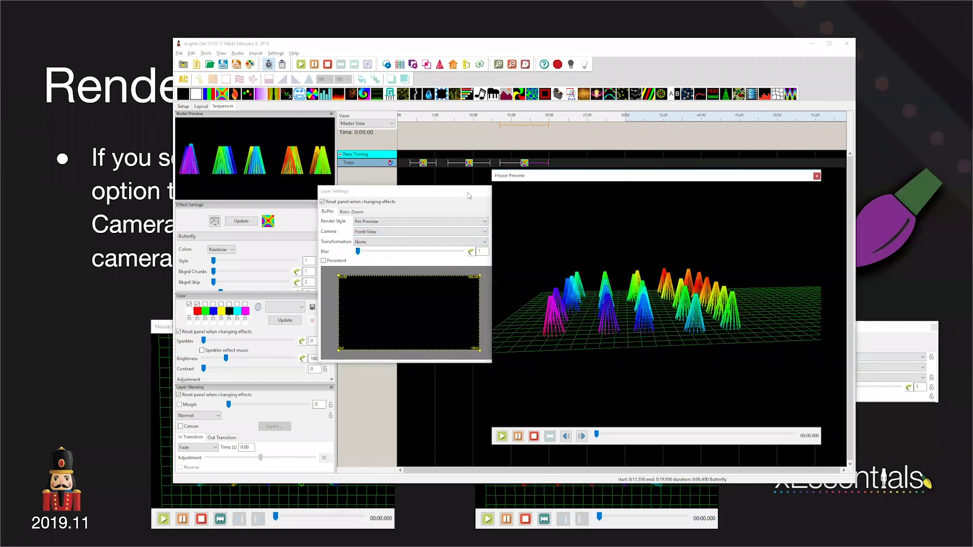
Play the three Butterfly effects on the Trees row in turn to compare their rendering in the House Preview
left_click(423, 164)
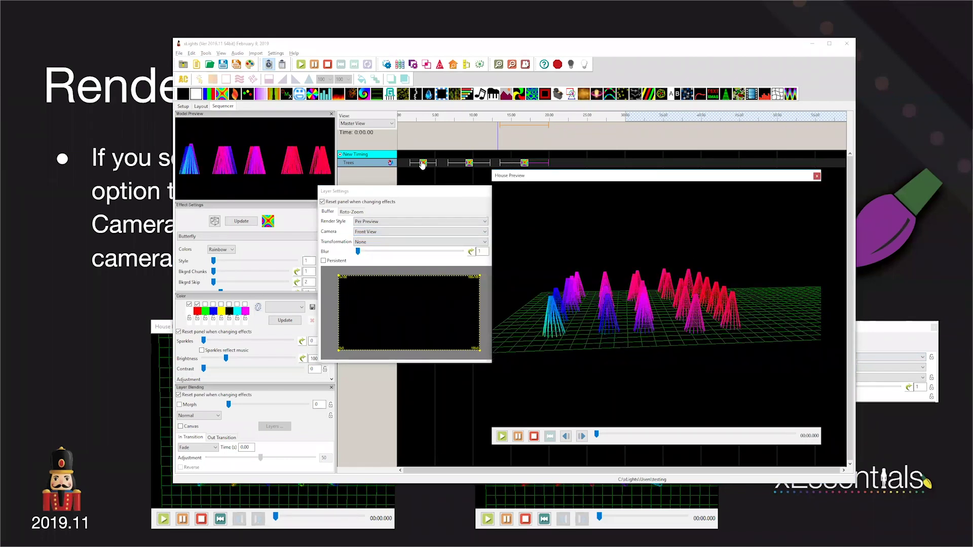
left_click(470, 163)
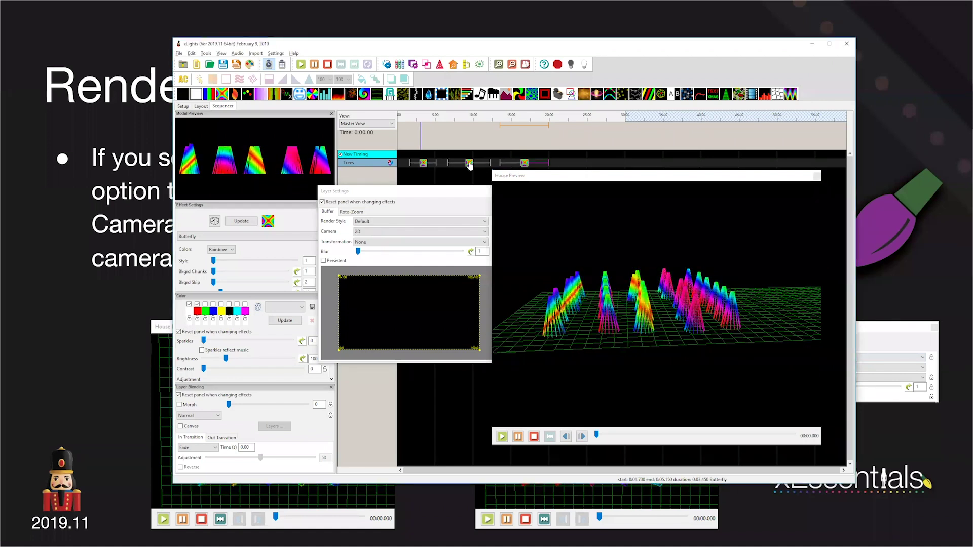
left_click(525, 163)
left_click(525, 164)
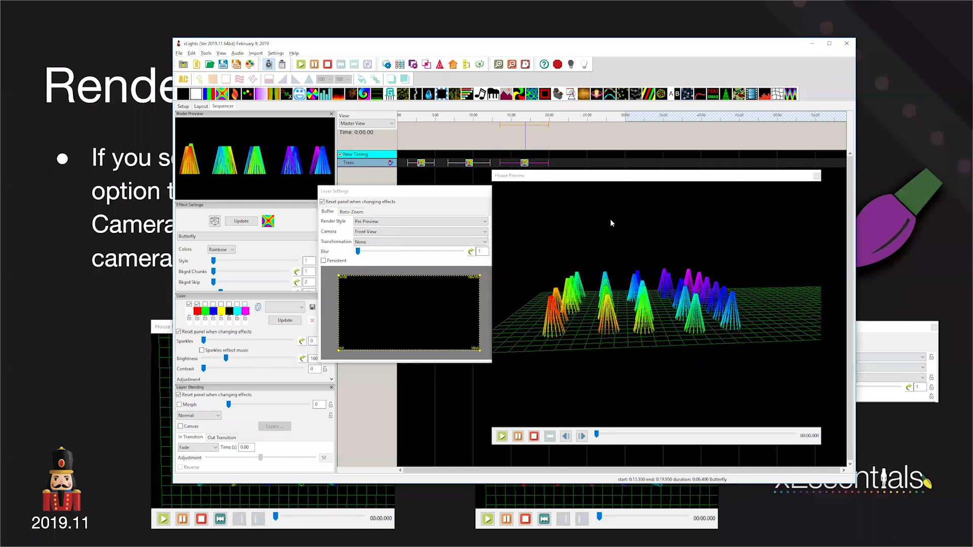
Select the second Butterfly effect and load the Top View viewpoint in the House Preview
left_click(470, 163)
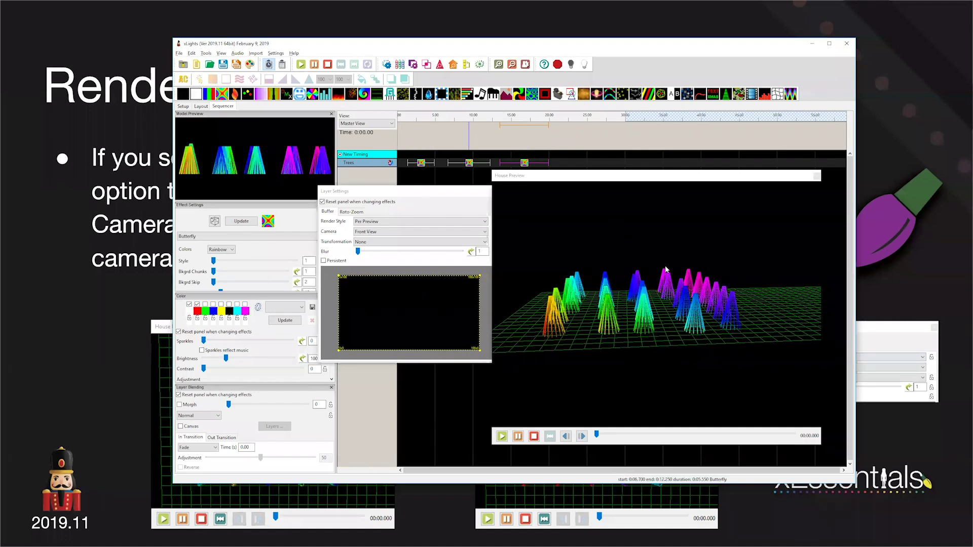
right_click(637, 241)
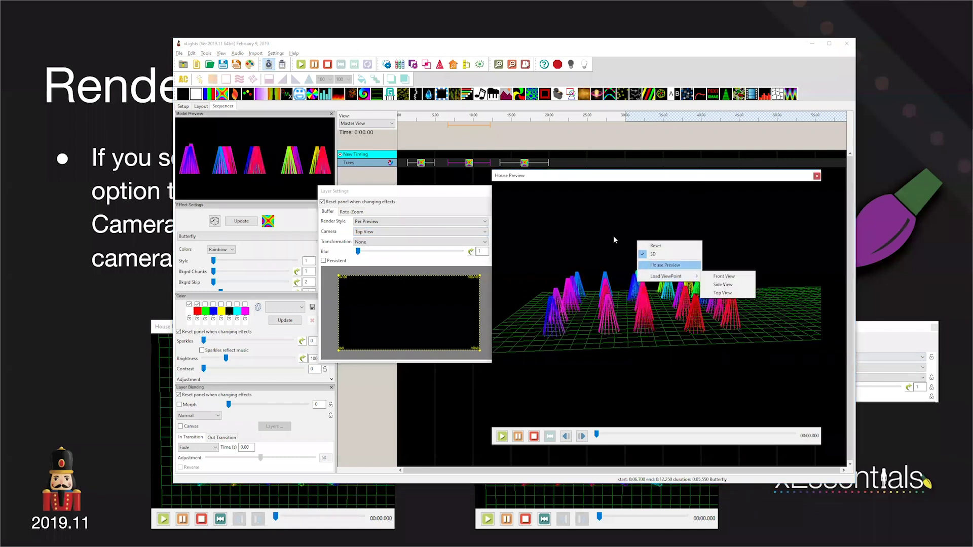
left_click(725, 289)
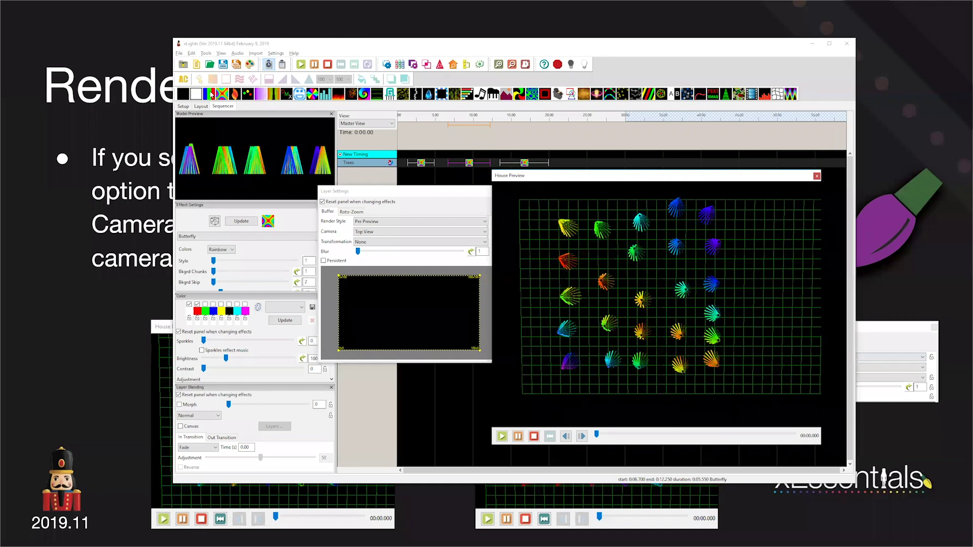
Replace the second effect on the Trees row with a Bars effect colored red, green and blue
left_click_drag(467, 164, 467, 164)
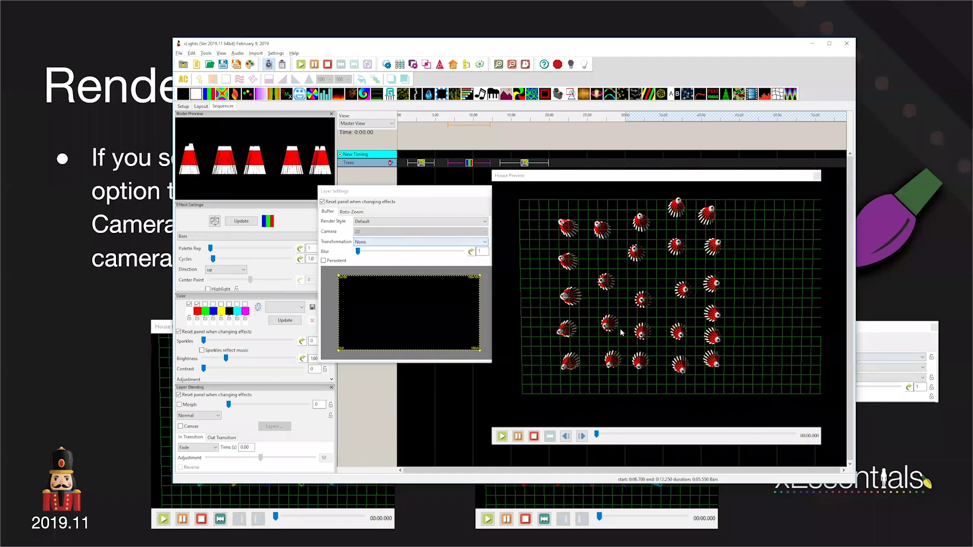
left_click_drag(621, 335, 620, 325)
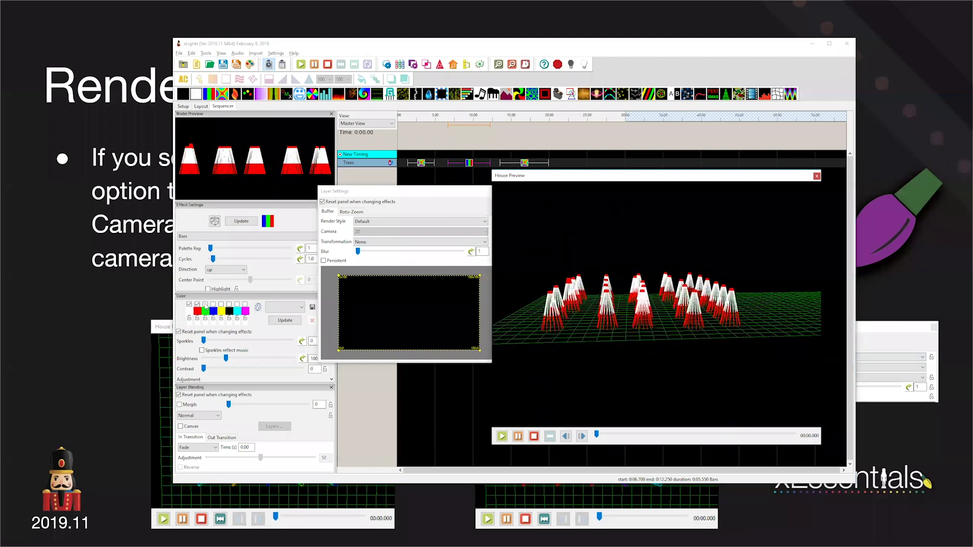
left_click(205, 305)
left_click(189, 304)
left_click(213, 304)
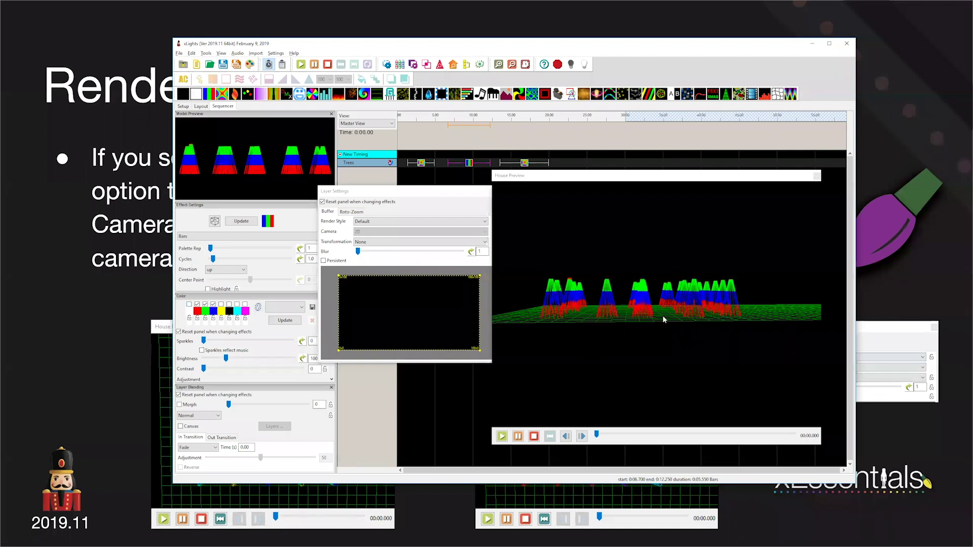
Set the Bars effect's render style to Per Preview and its camera to Top View
left_click(375, 221)
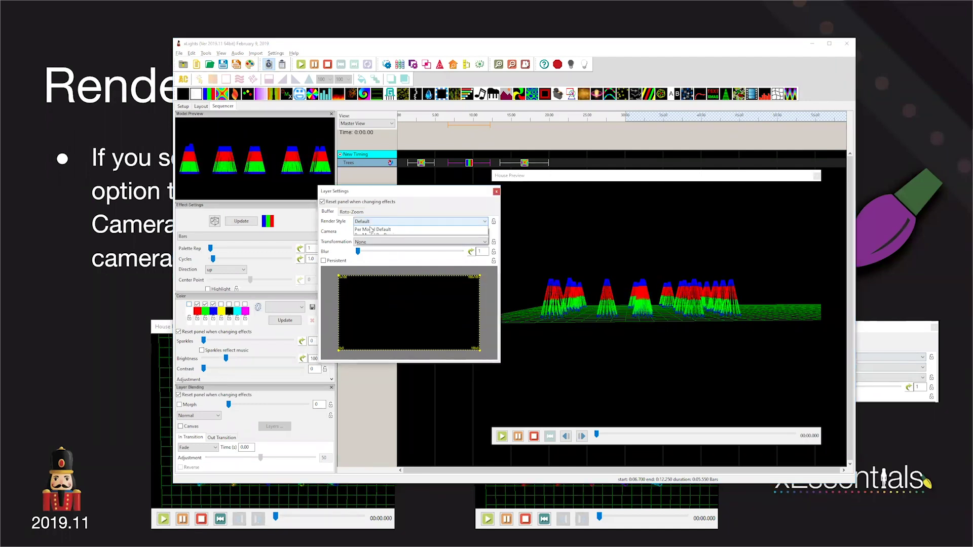
left_click(370, 233)
left_click(375, 231)
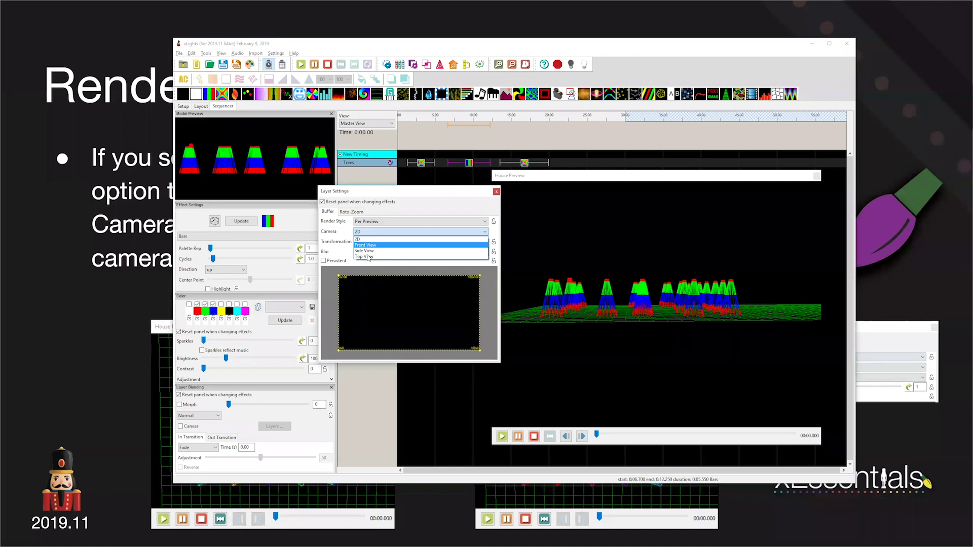
left_click(369, 257)
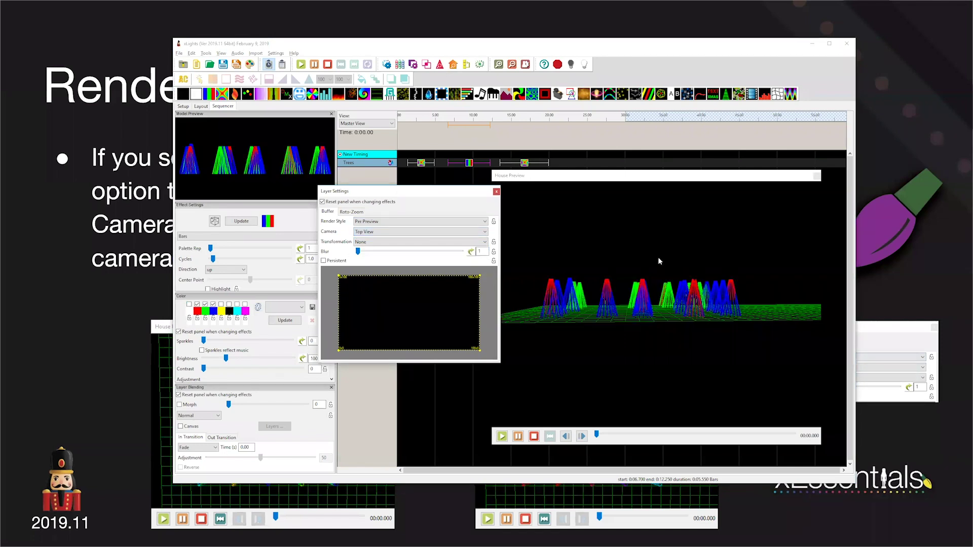
Load the Top View viewpoint in the House Preview and examine the Bars effect on the trees from above and at an angle
left_click(655, 296)
left_click_drag(655, 297, 646, 313)
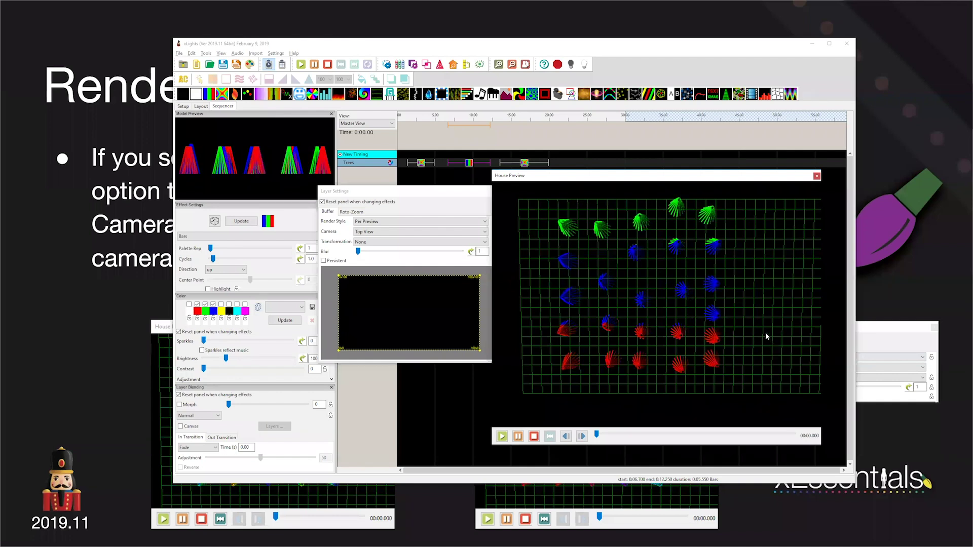
right_click(669, 283)
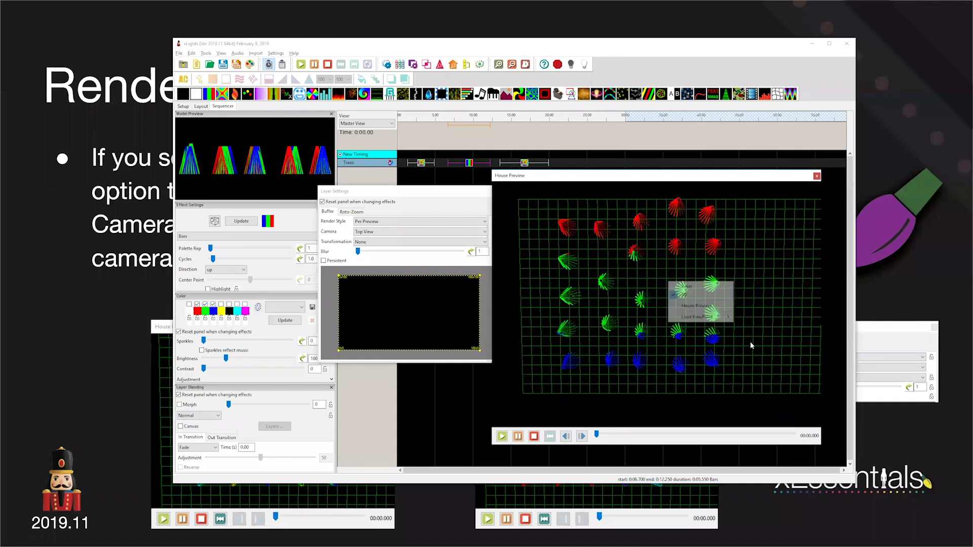
mouse_move(725, 317)
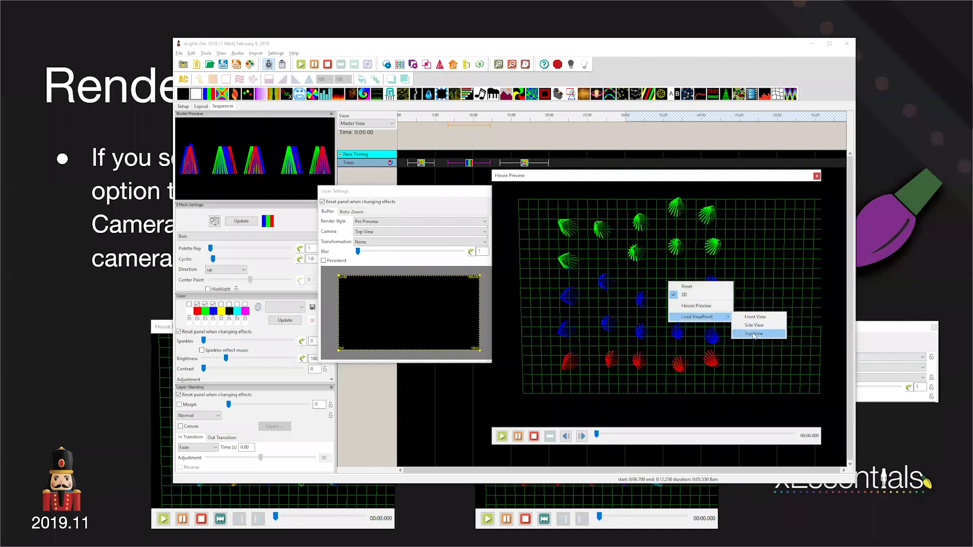
left_click(759, 333)
left_click_drag(687, 368, 671, 316)
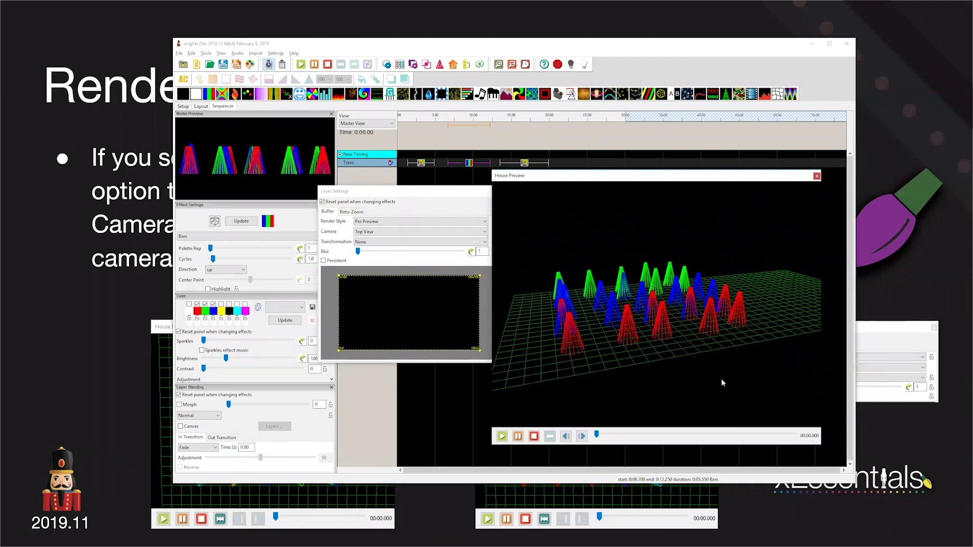
Return the Bars effect's render style to Default and inspect the trees at an angle and from above in the House Preview
key("ctrl+z")
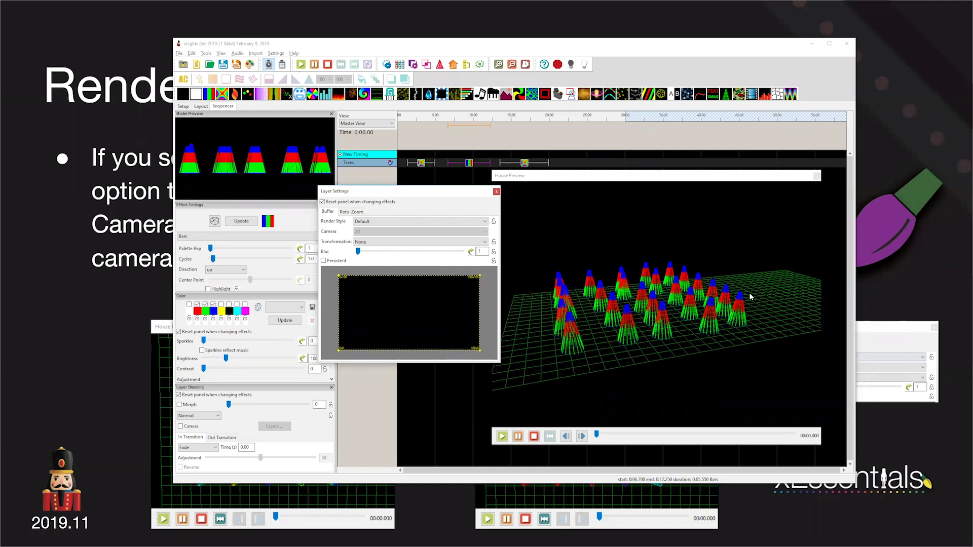
left_click_drag(756, 288, 750, 297)
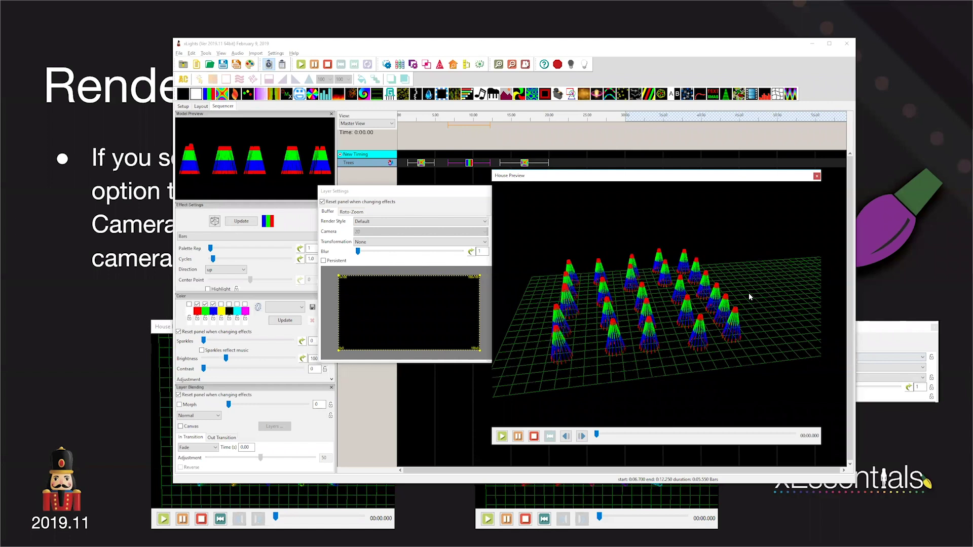
left_click_drag(752, 278, 742, 306)
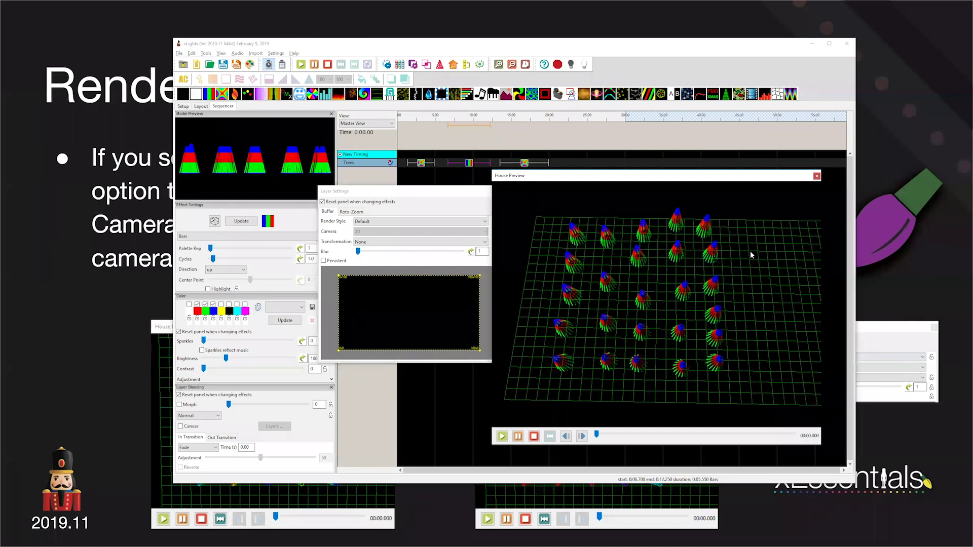
left_click_drag(750, 252, 749, 260)
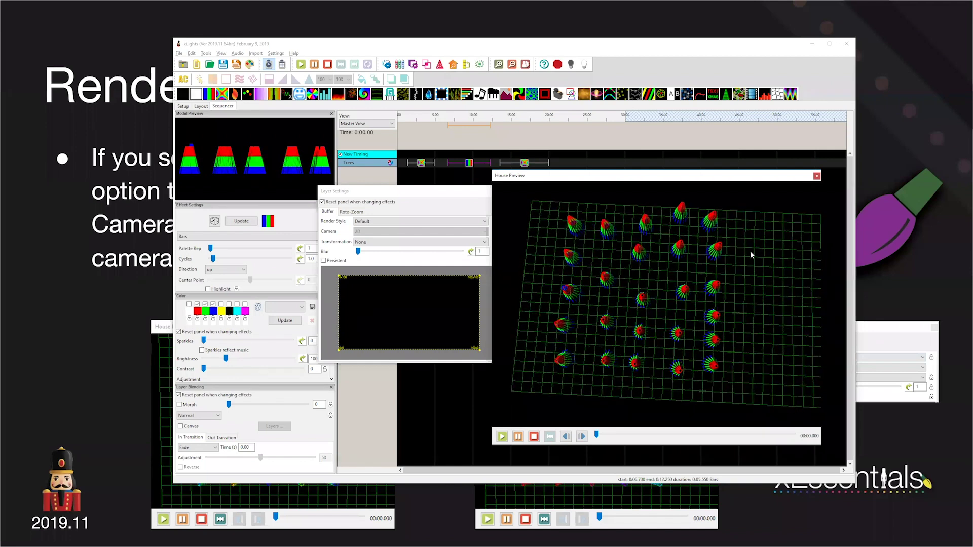